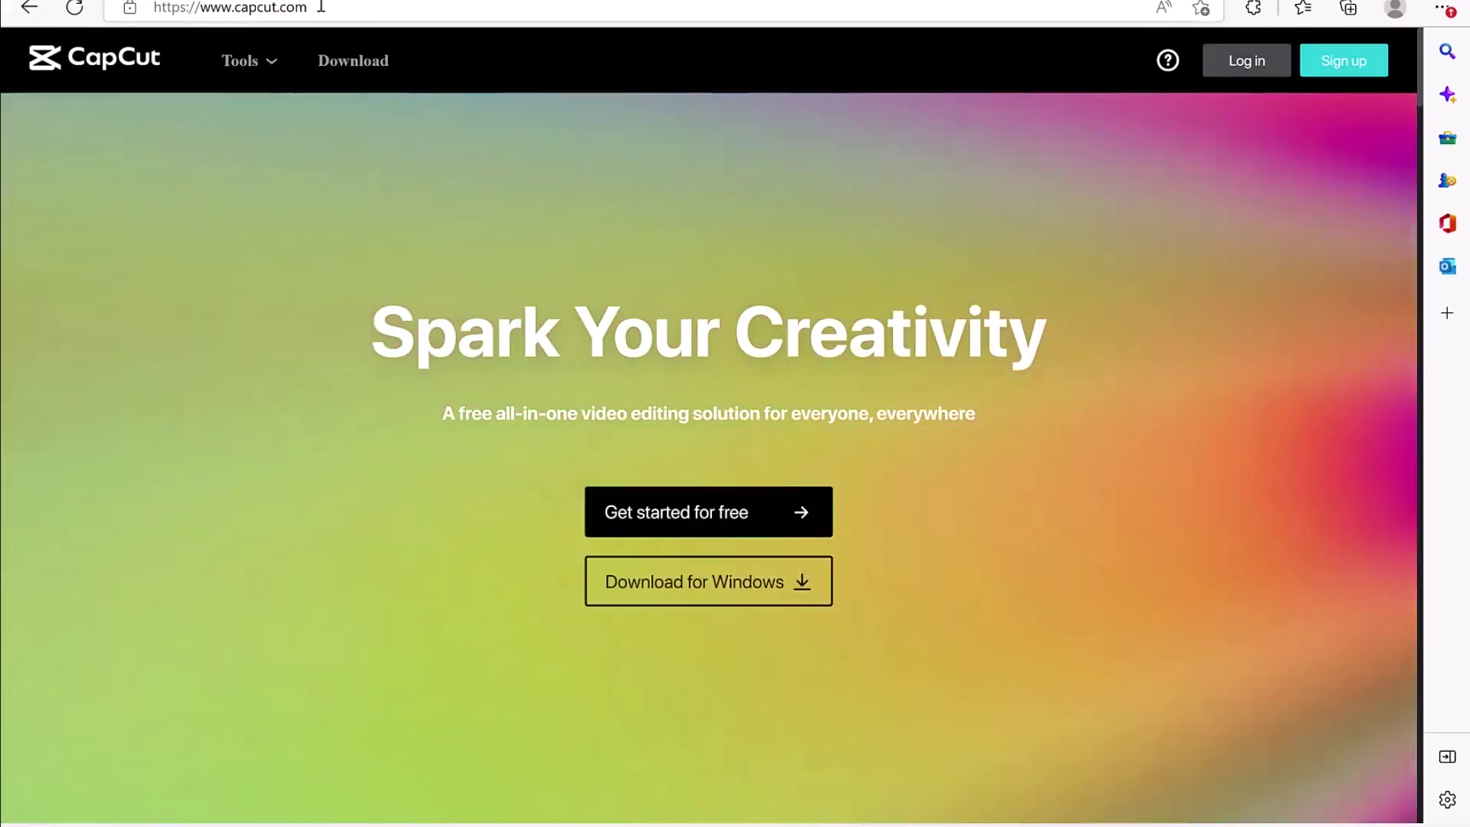
Open the free online video editor and create a project from the YouTube ads 16:9 preset.
{"action": "left_click", "coordinate": [321, 6]}
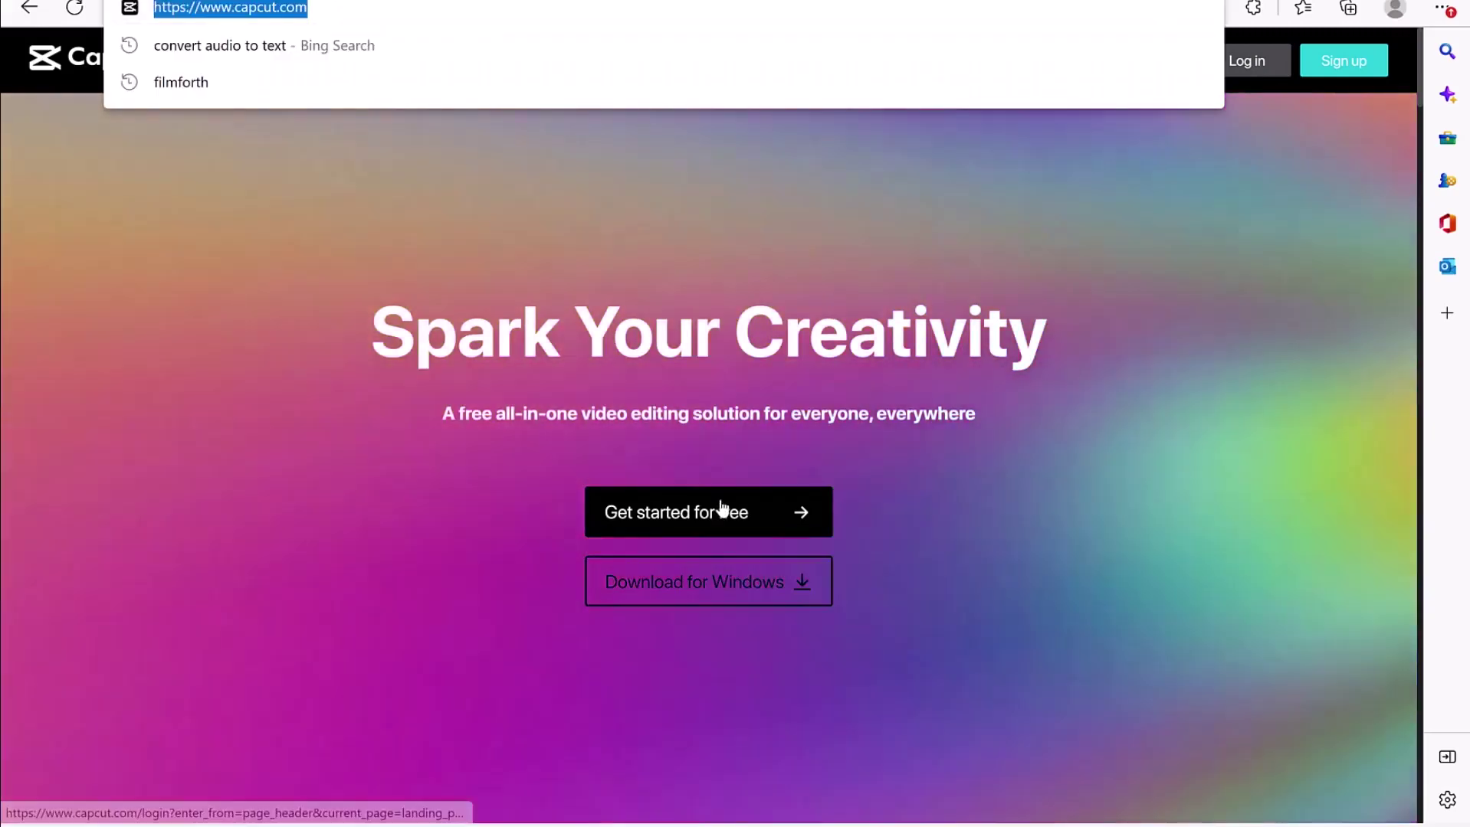
{"action": "left_click", "coordinate": [721, 510]}
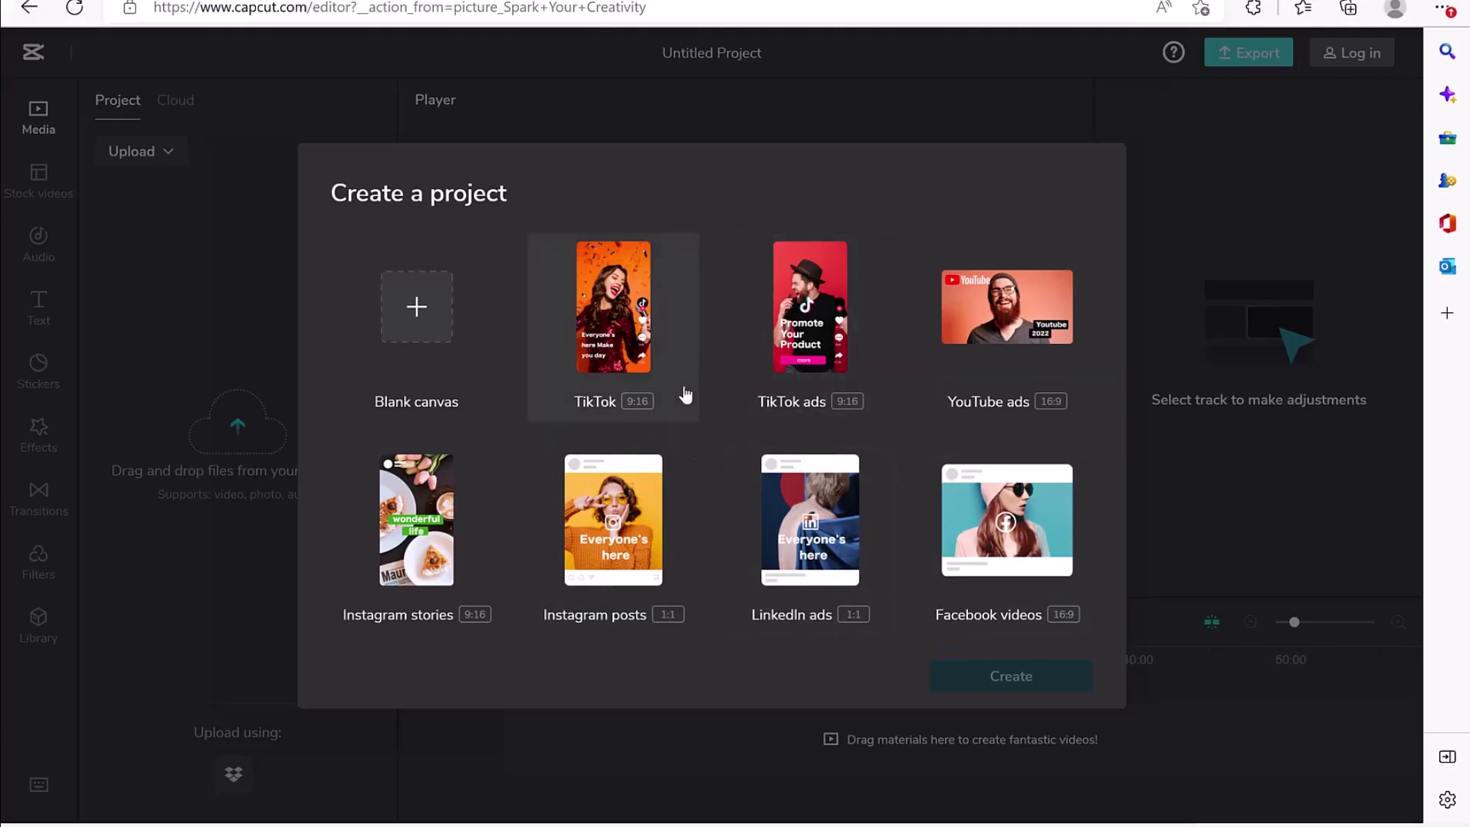
{"action": "left_click", "coordinate": [1009, 299]}
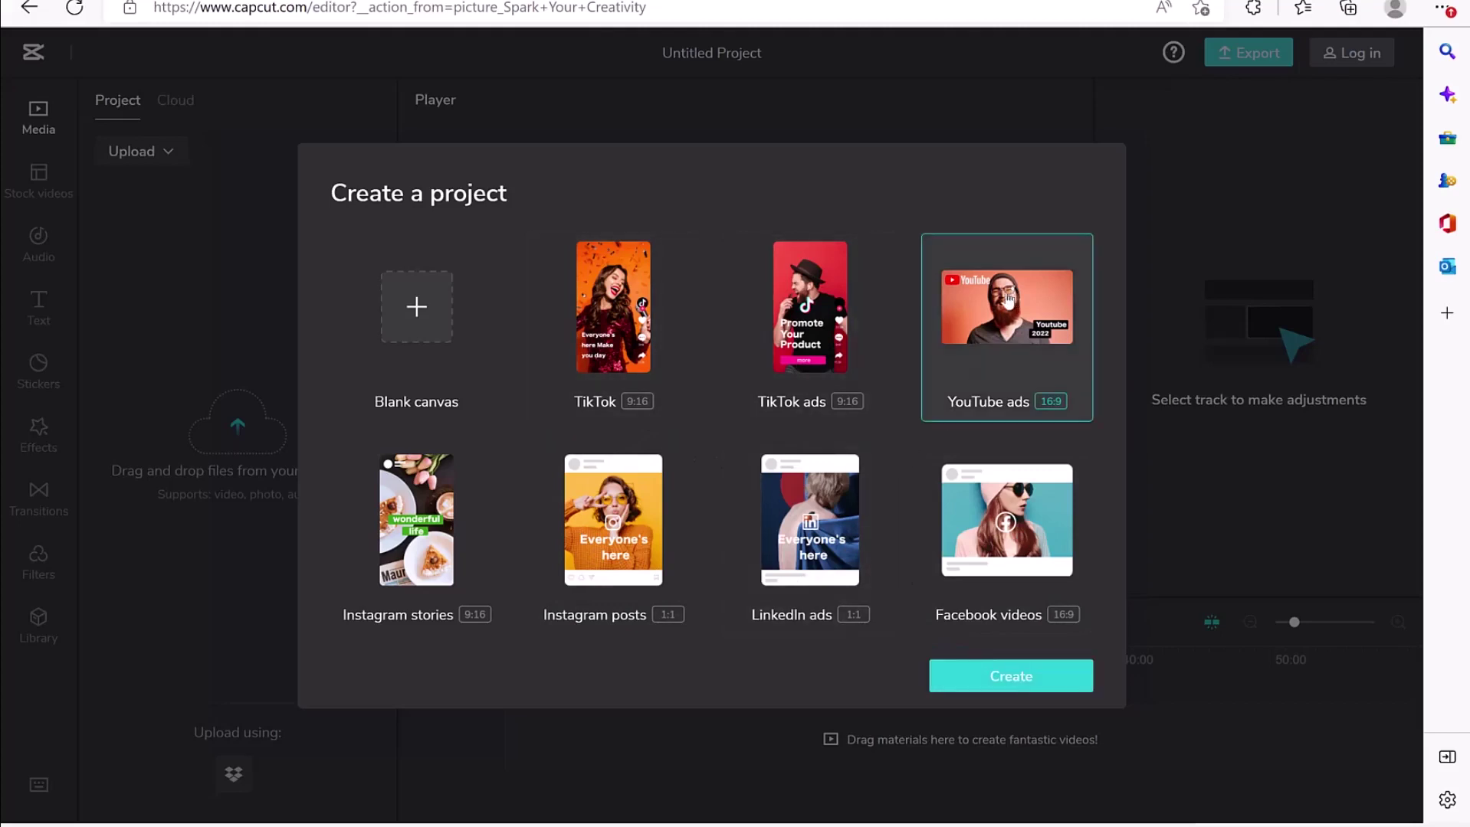
{"action": "left_click", "coordinate": [998, 677]}
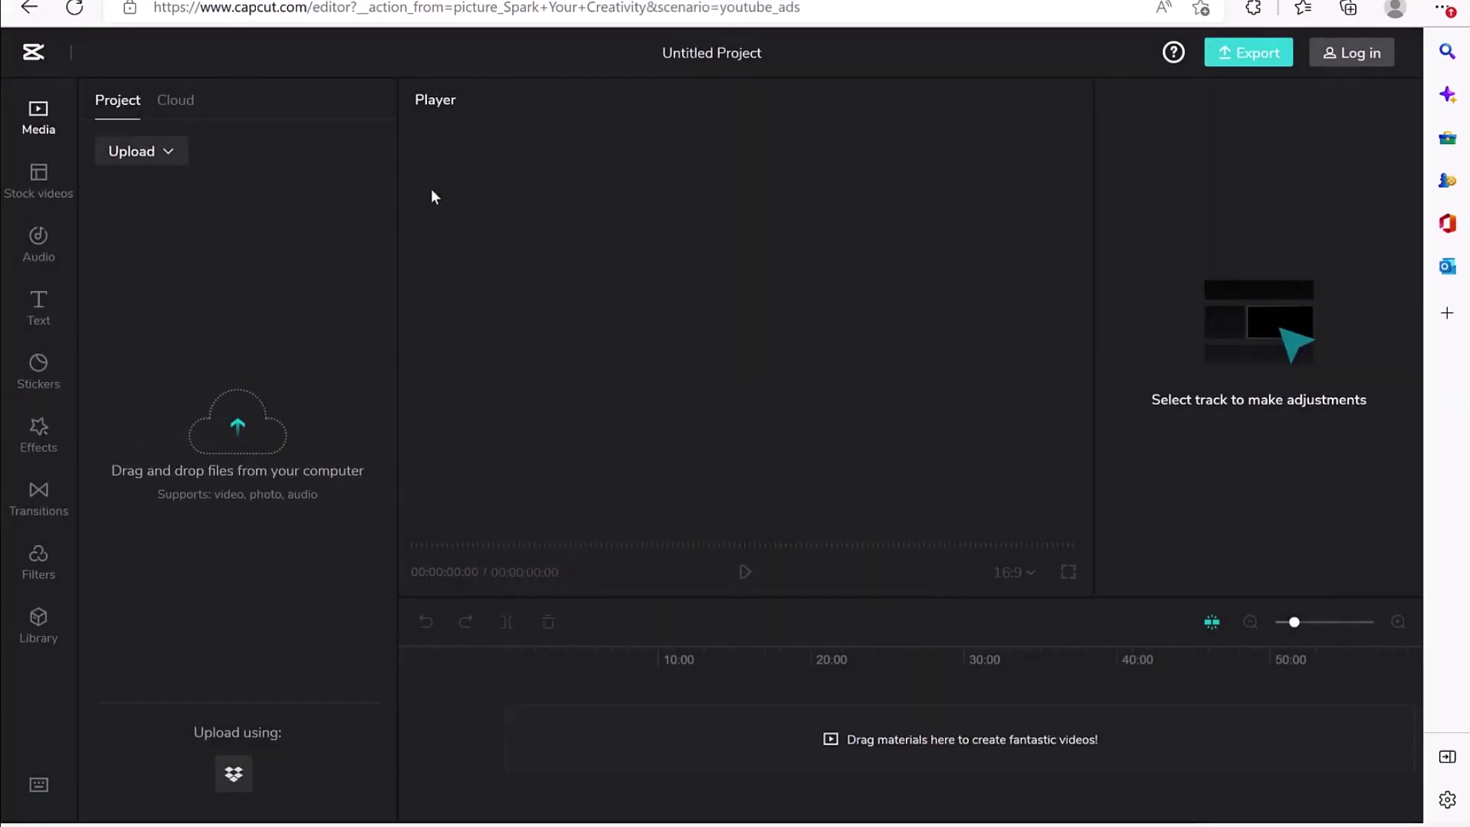
Rename the project to "Video editing 1".
{"action": "left_click", "coordinate": [703, 52]}
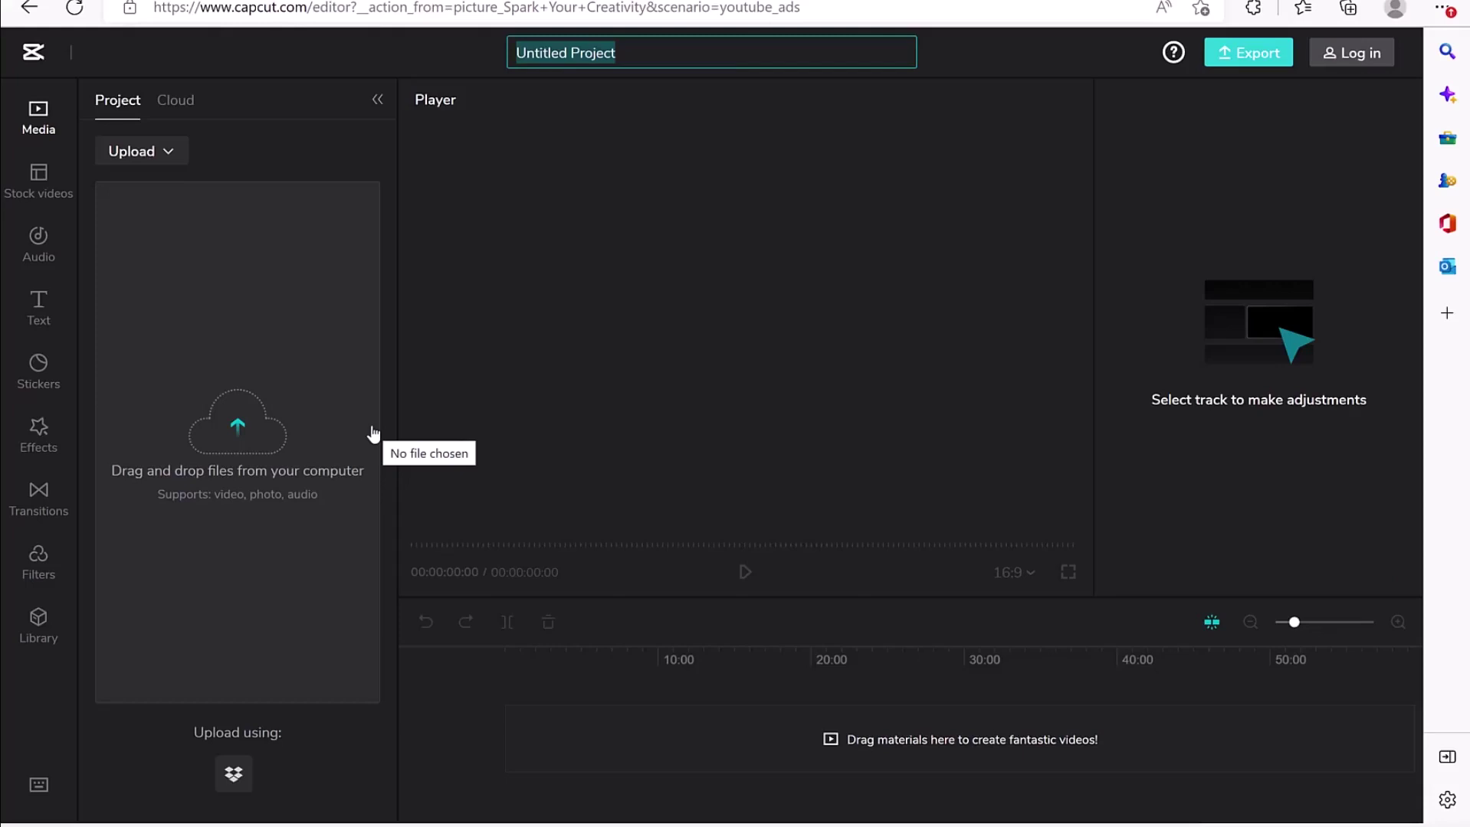
{"action": "type", "text": "Video editing 1"}
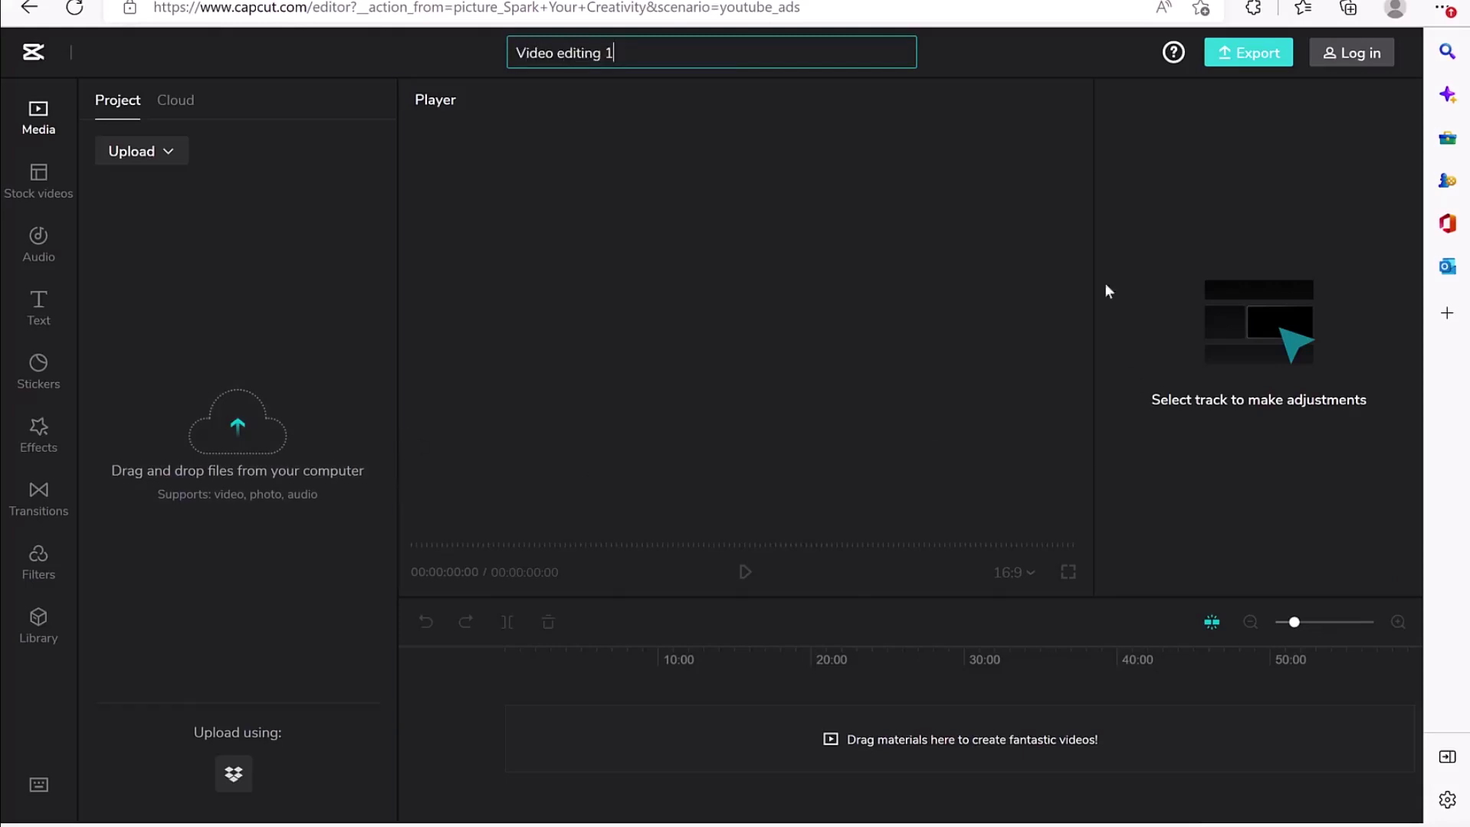
{"action": "left_click", "coordinate": [996, 71]}
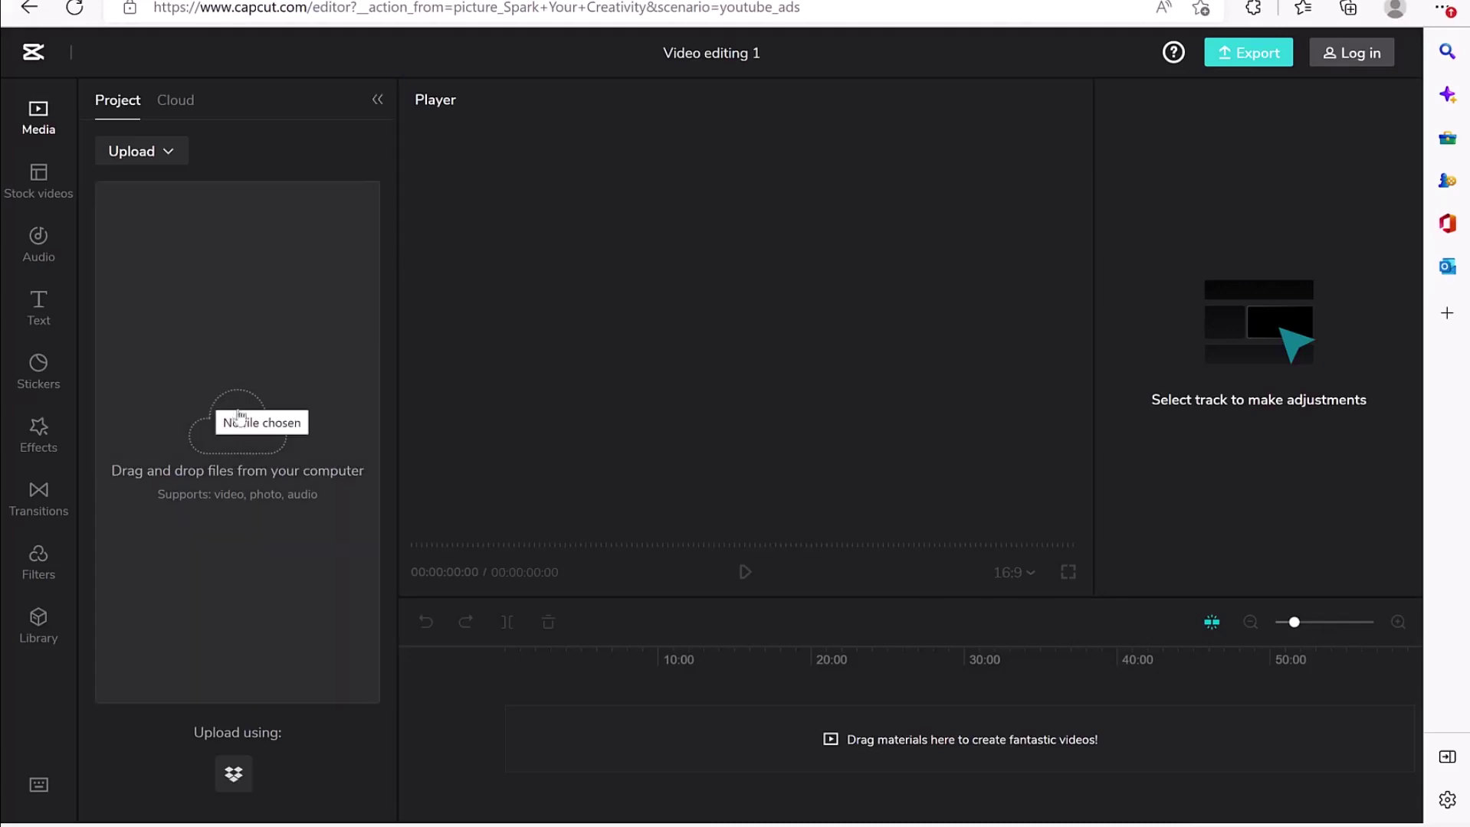
Upload the video Excel Free-1.mp4 from the computer and add it to the timeline.
{"action": "left_click", "coordinate": [242, 440]}
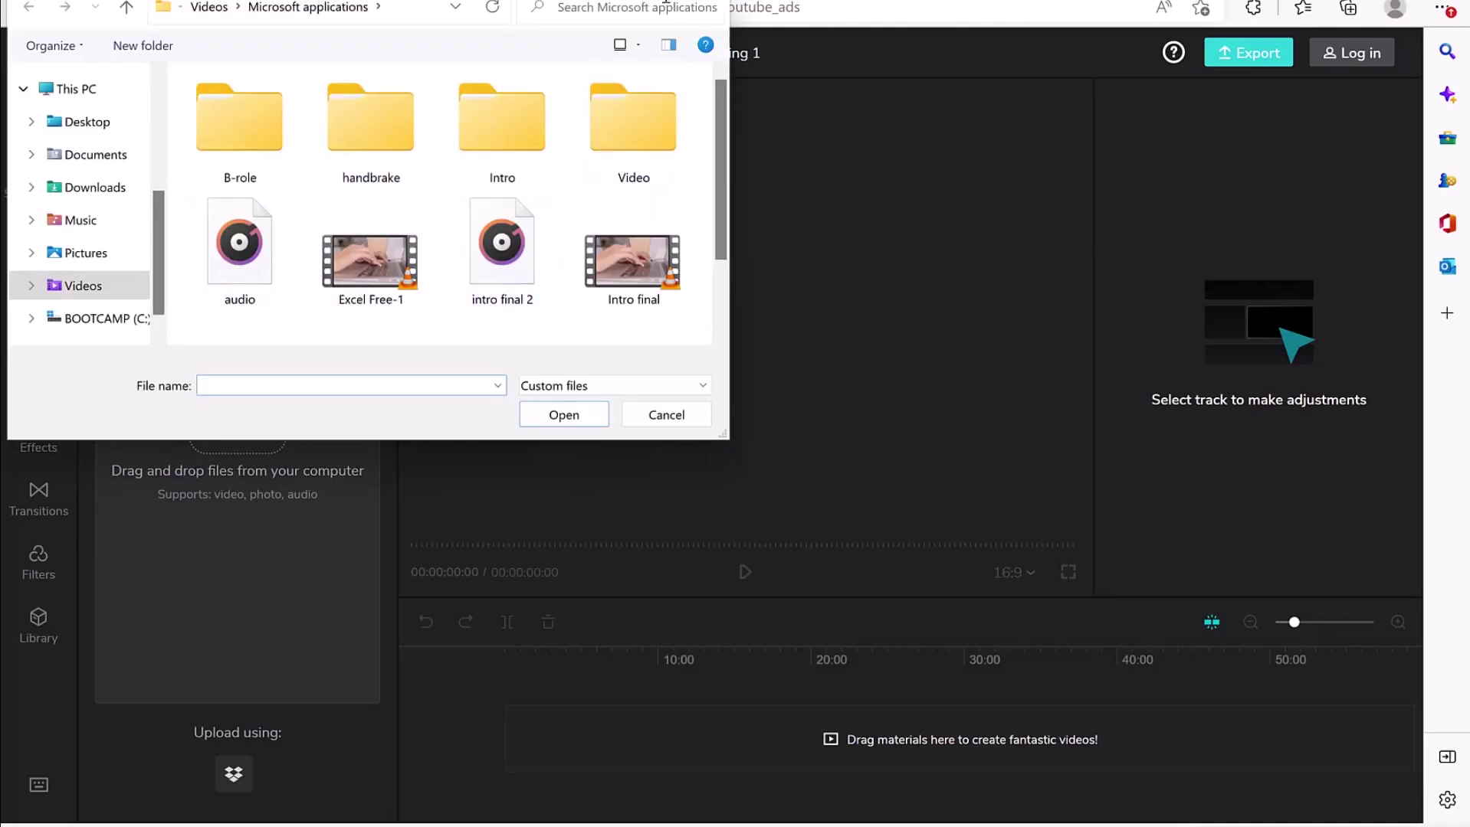
{"action": "key", "text": "Escape"}
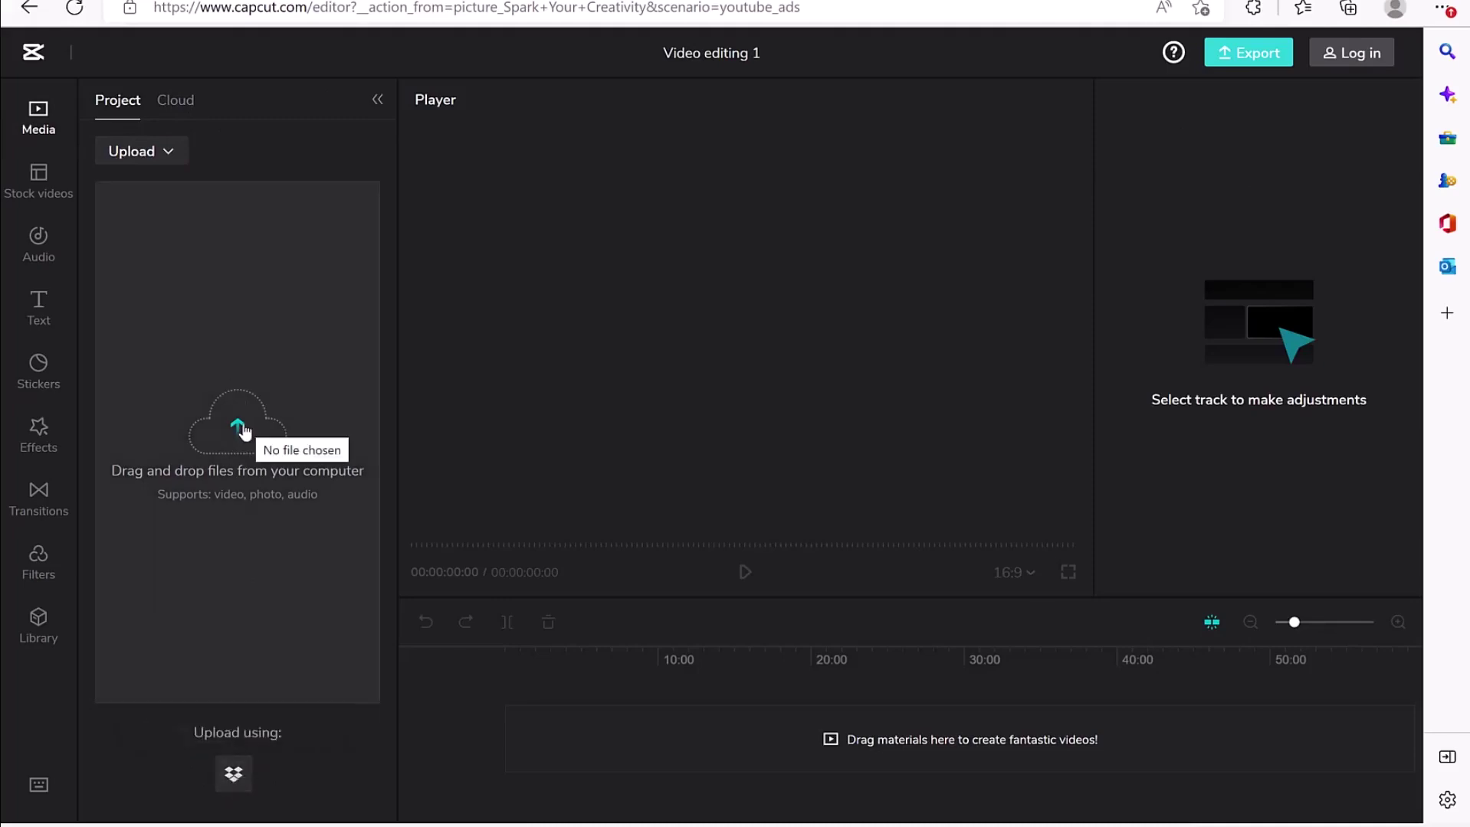
{"action": "left_click", "coordinate": [243, 433]}
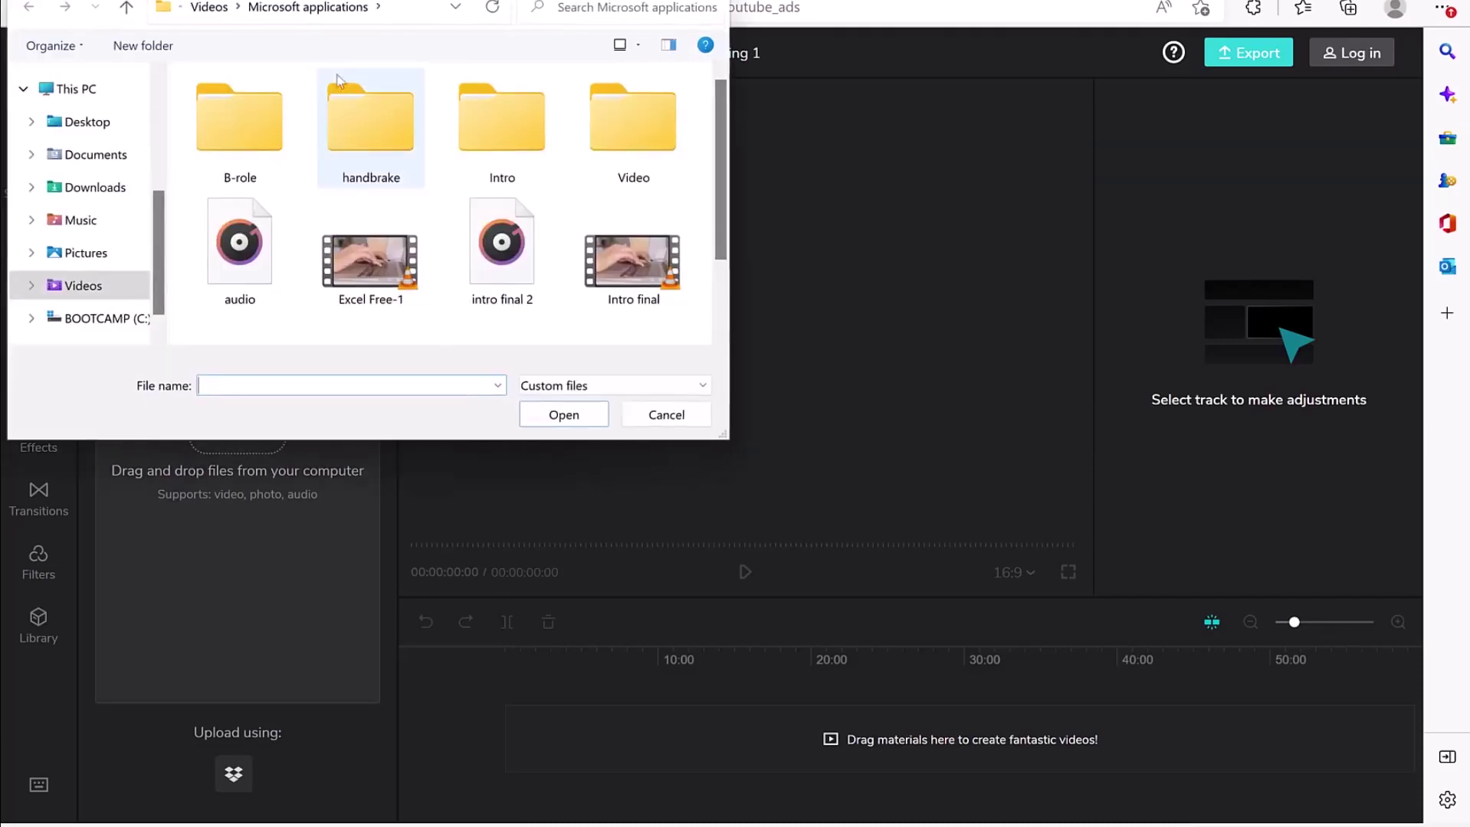
{"action": "left_click", "coordinate": [634, 273]}
{"action": "left_click", "coordinate": [563, 416]}
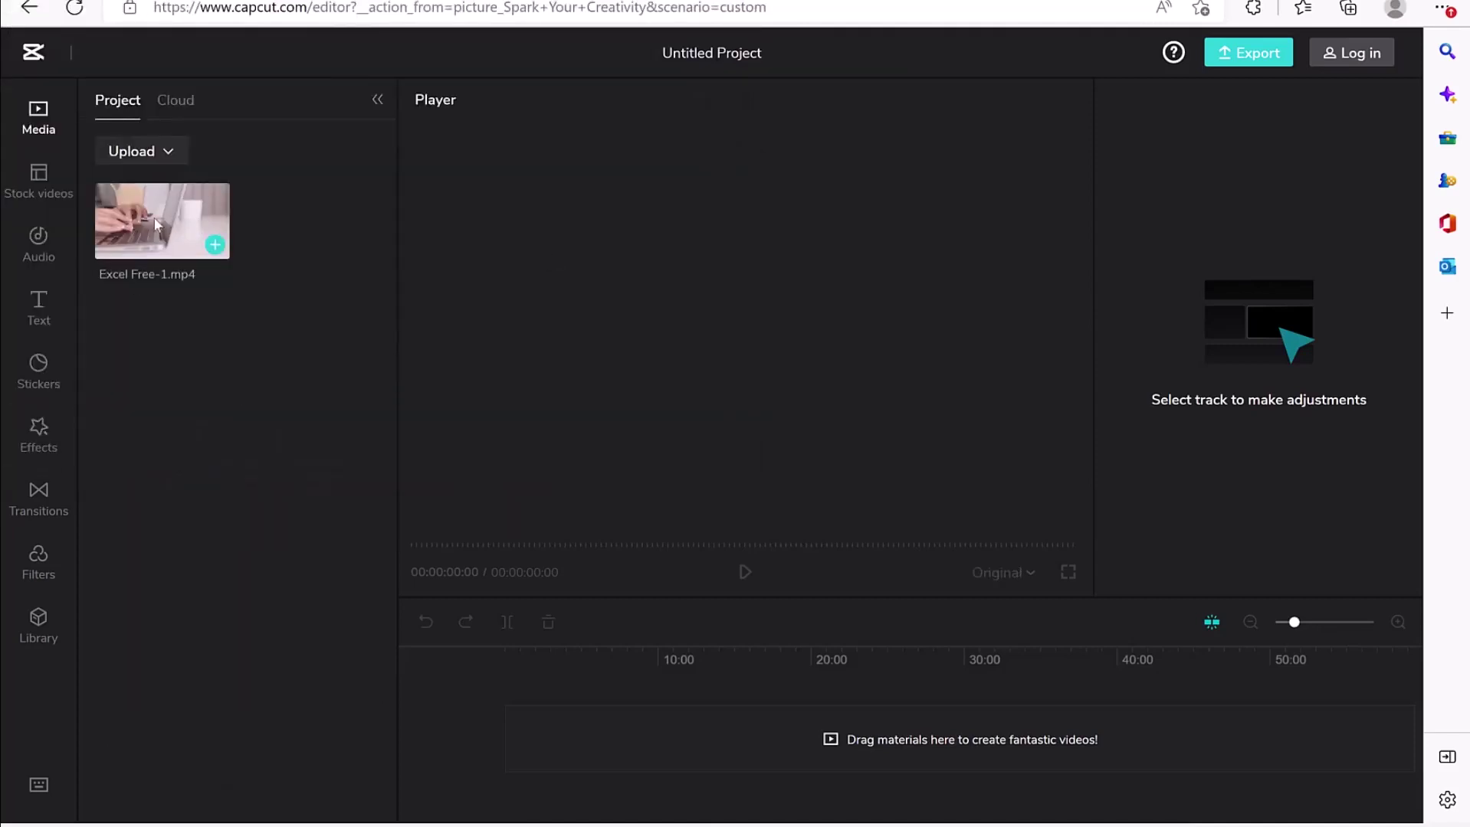
{"action": "left_click", "coordinate": [215, 245]}
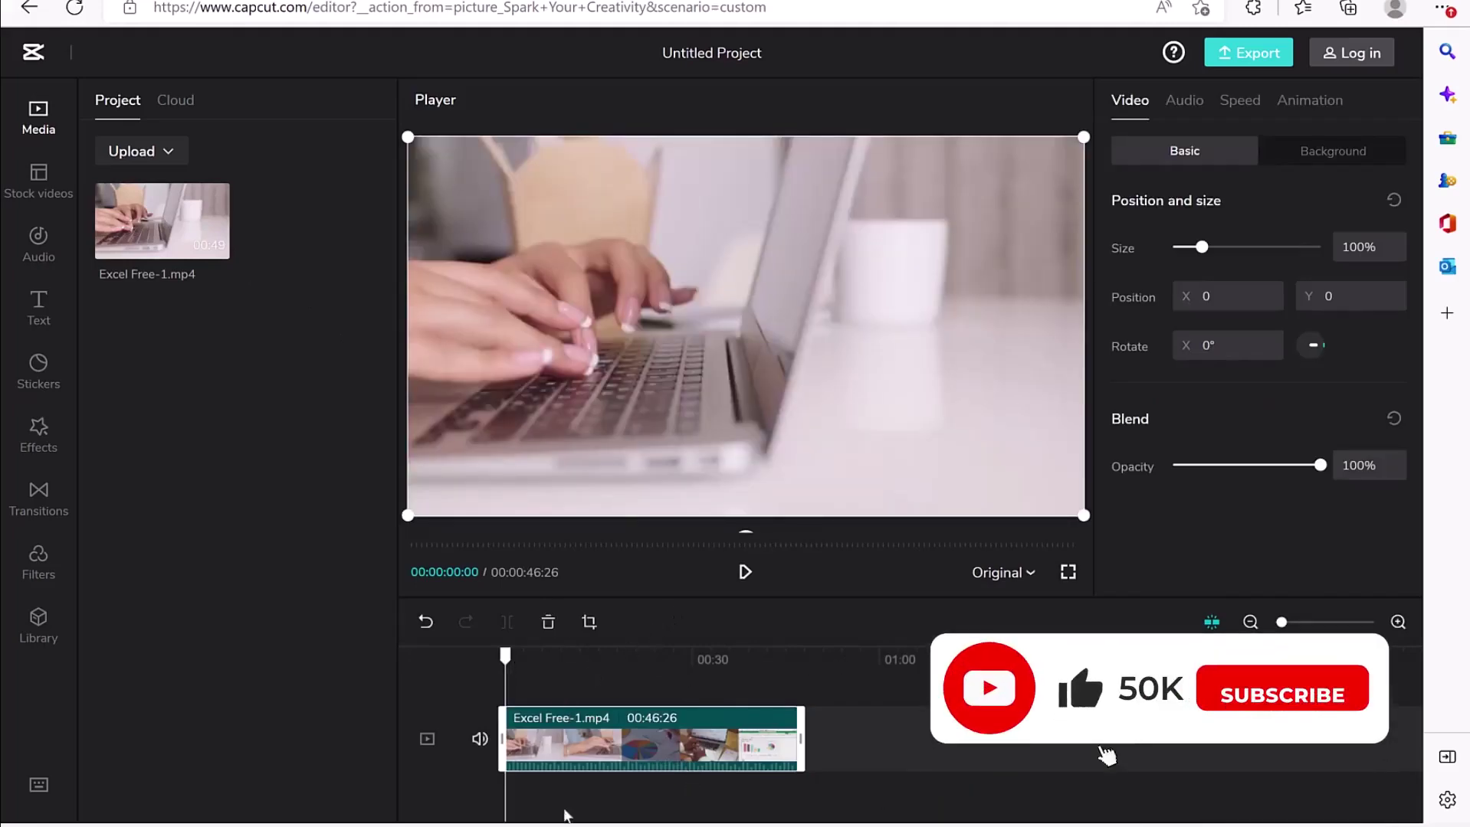
Move the playhead to 00:00:37:24 and look through the clip's audio settings.
{"action": "left_click_drag", "start_coordinate": [505, 659], "coordinate": [740, 656]}
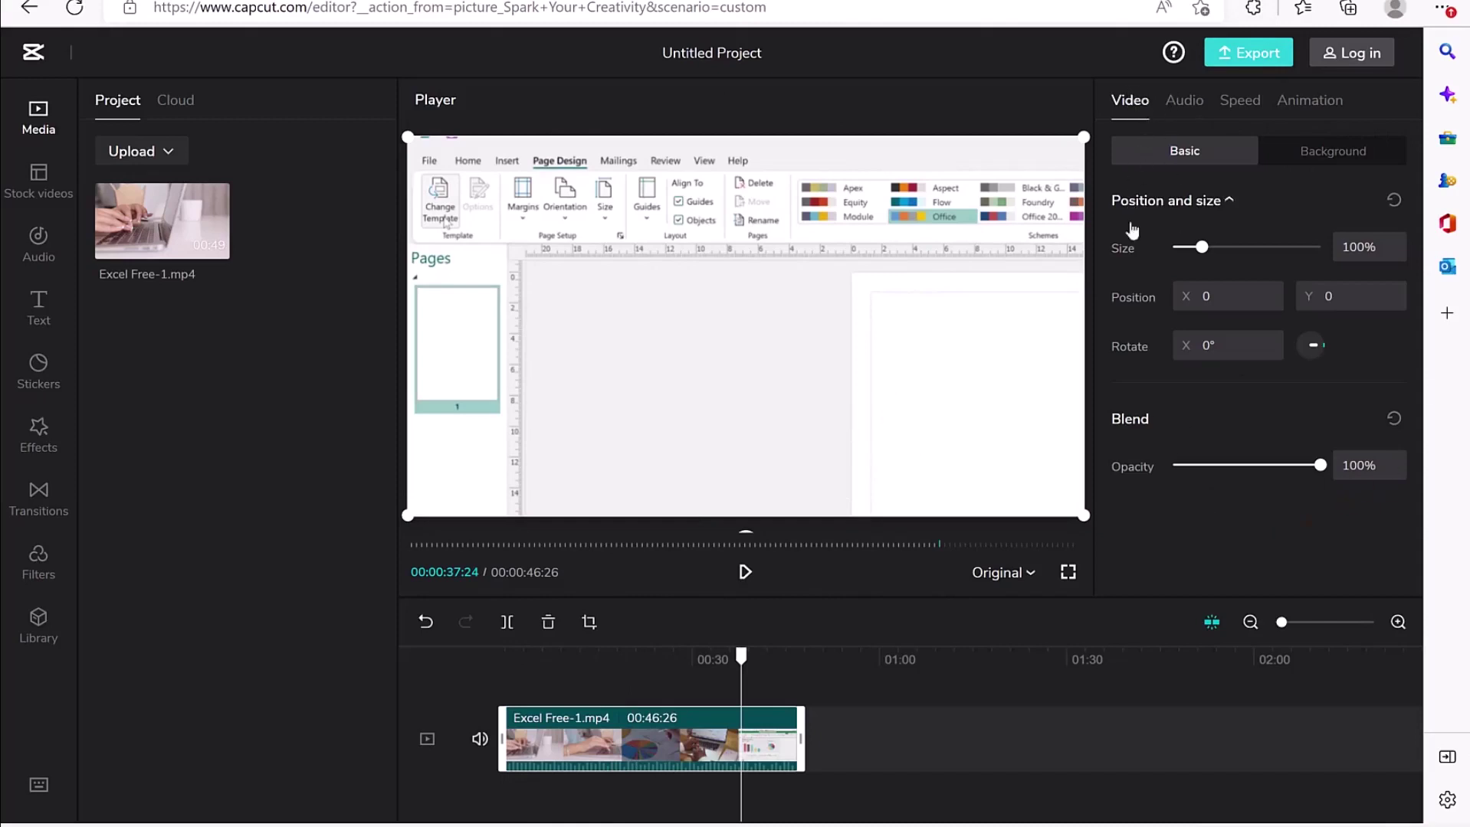
{"action": "left_click", "coordinate": [1184, 102]}
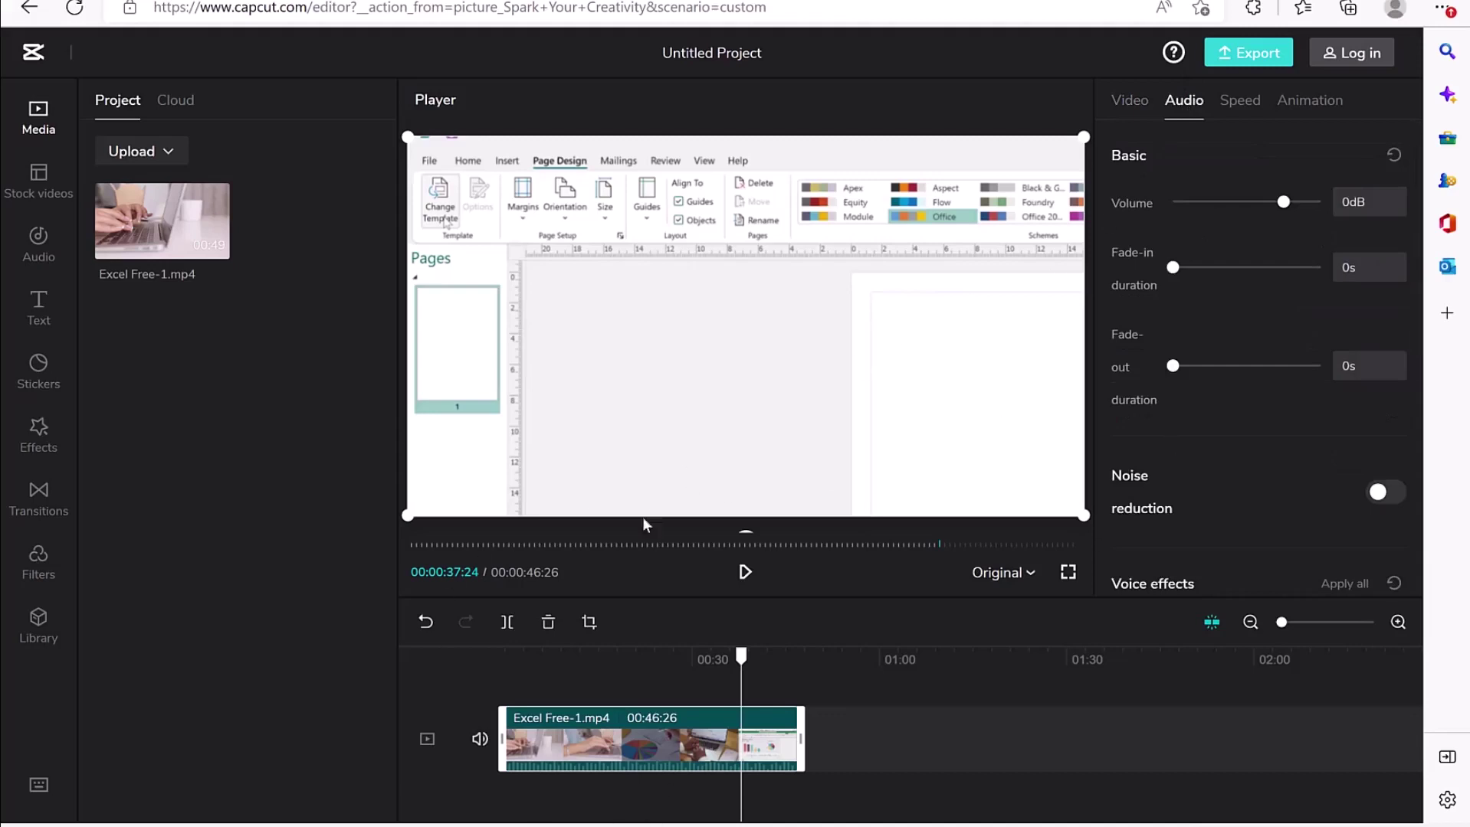
{"action": "left_click", "coordinate": [1129, 101]}
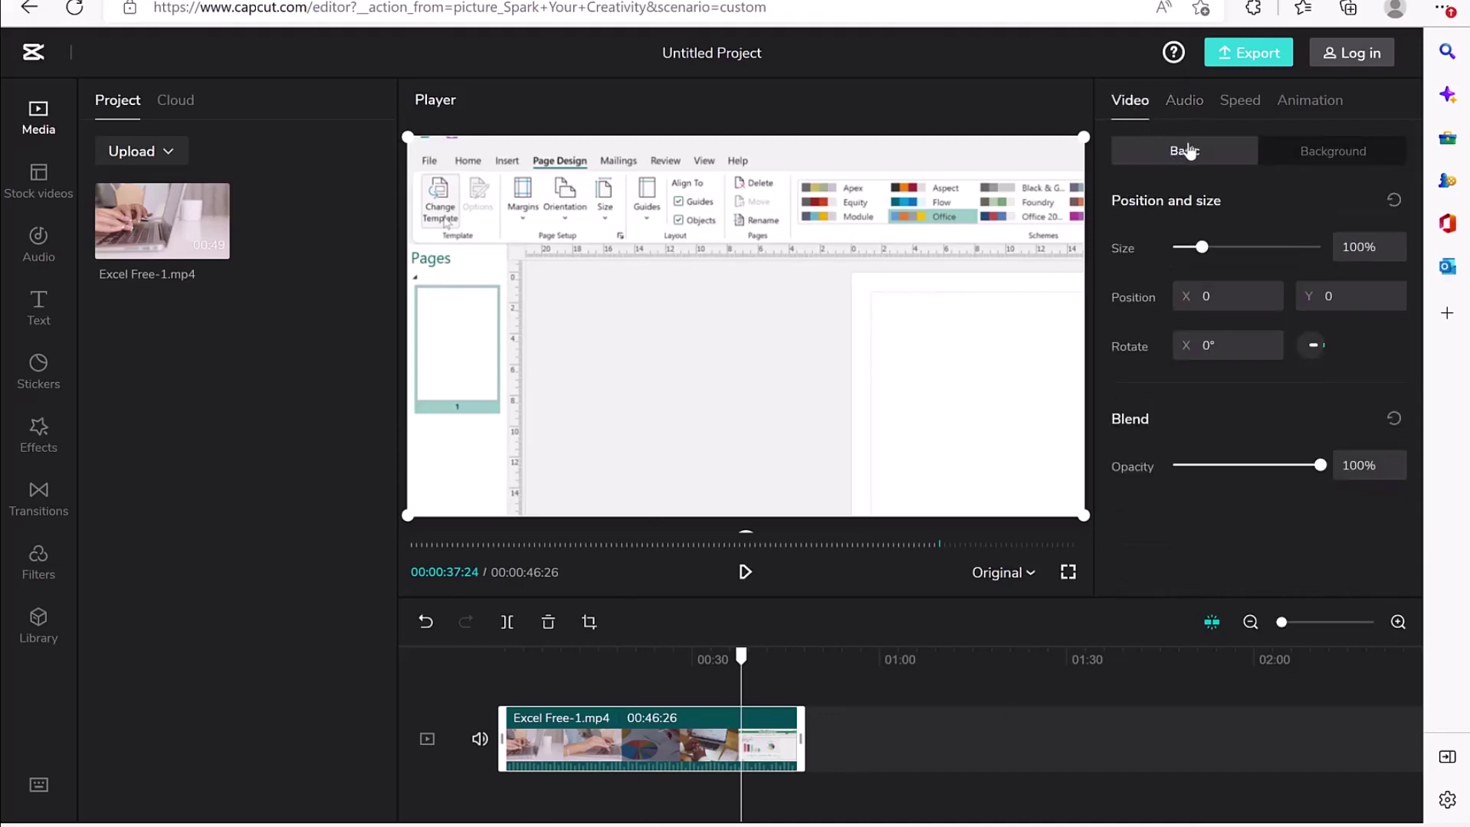
Scale the clip to 222% and set its X position to 3.
{"action": "mouse_move", "coordinate": [1203, 247]}
{"action": "left_click_drag", "start_coordinate": [1203, 247], "coordinate": [1238, 249]}
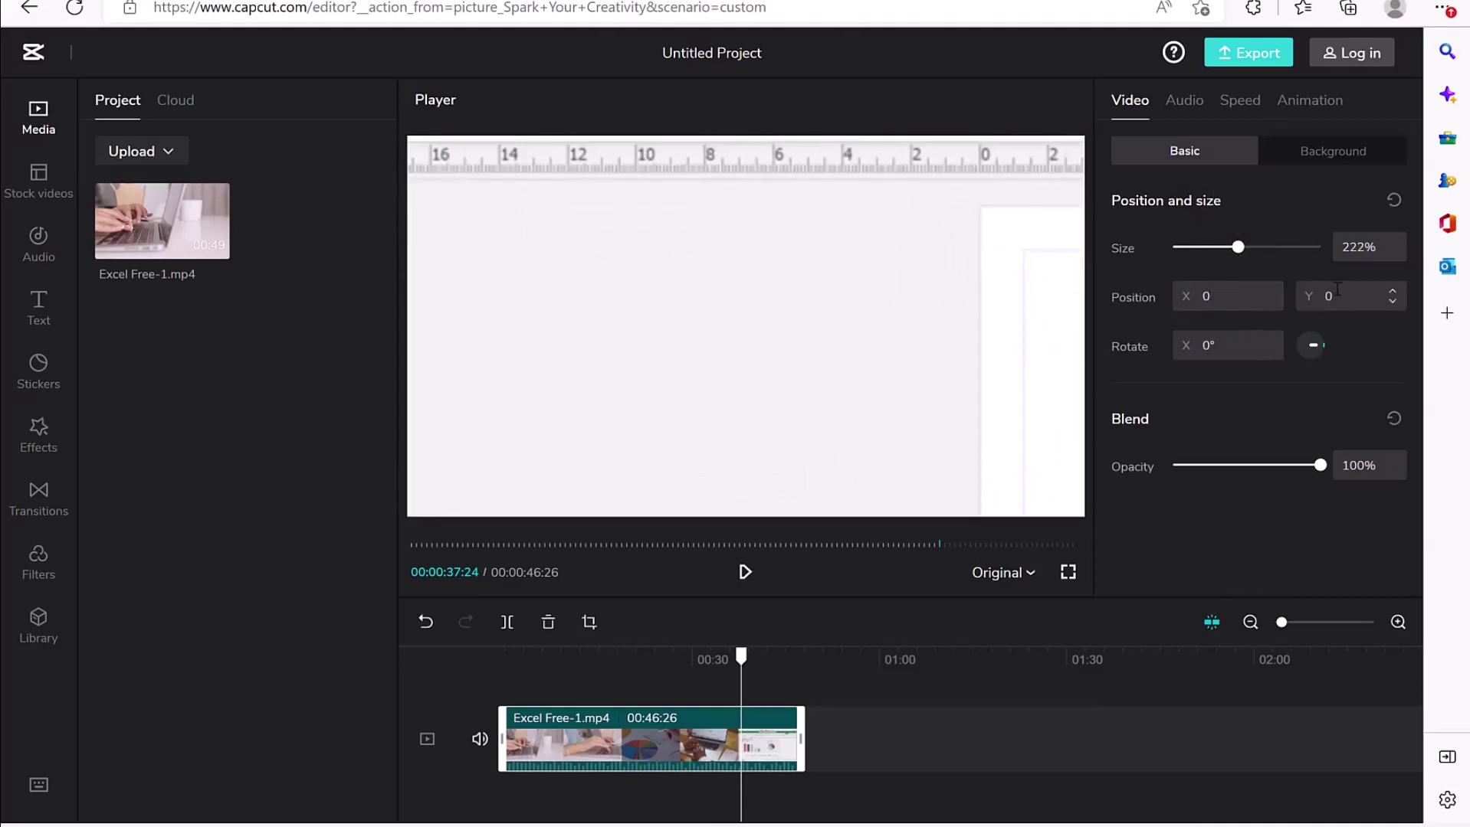
{"action": "left_click", "coordinate": [1269, 292]}
{"action": "left_click", "coordinate": [1268, 292]}
{"action": "left_click", "coordinate": [1269, 292]}
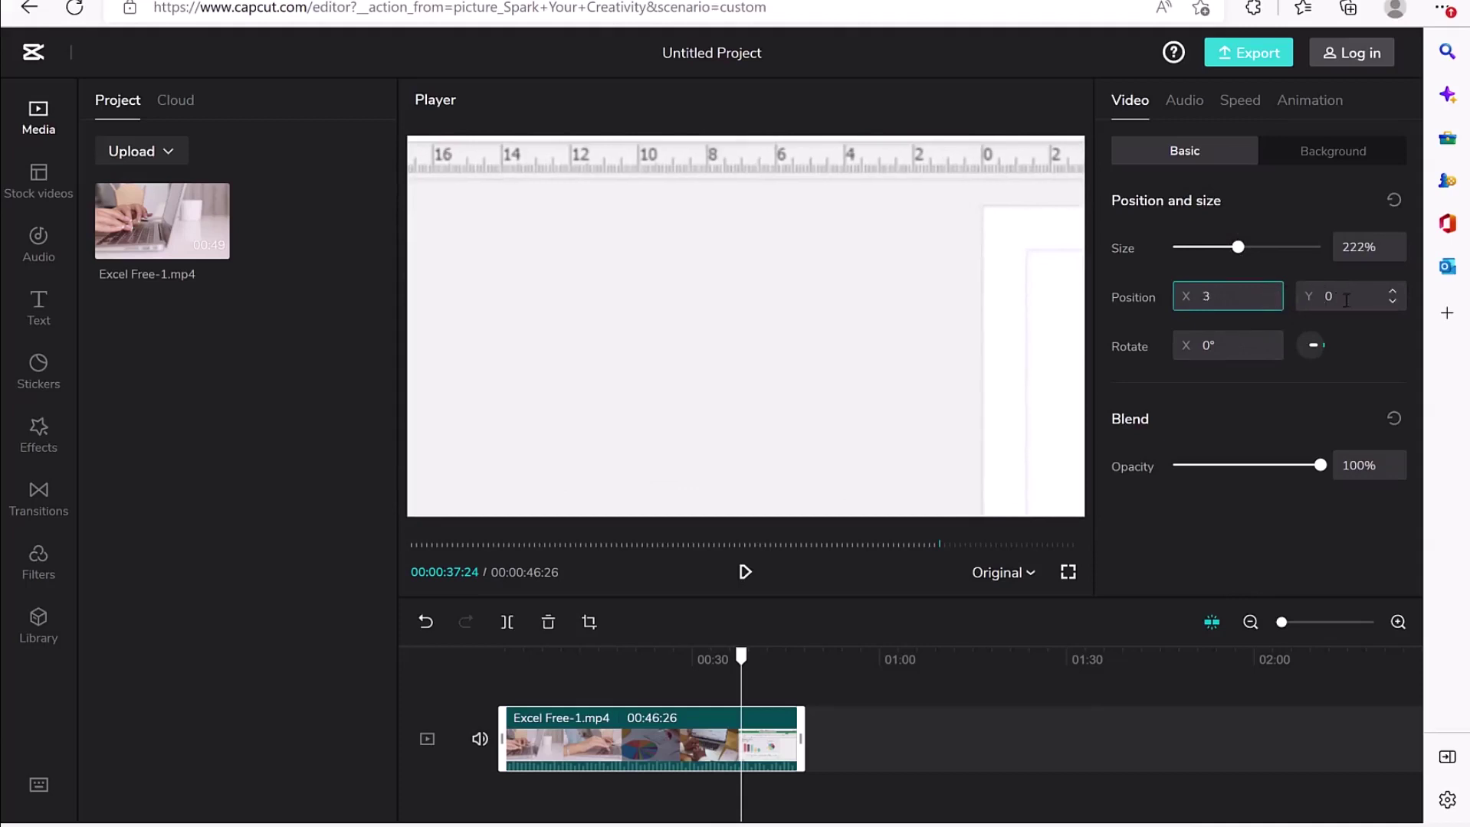
{"action": "left_click", "coordinate": [1383, 299]}
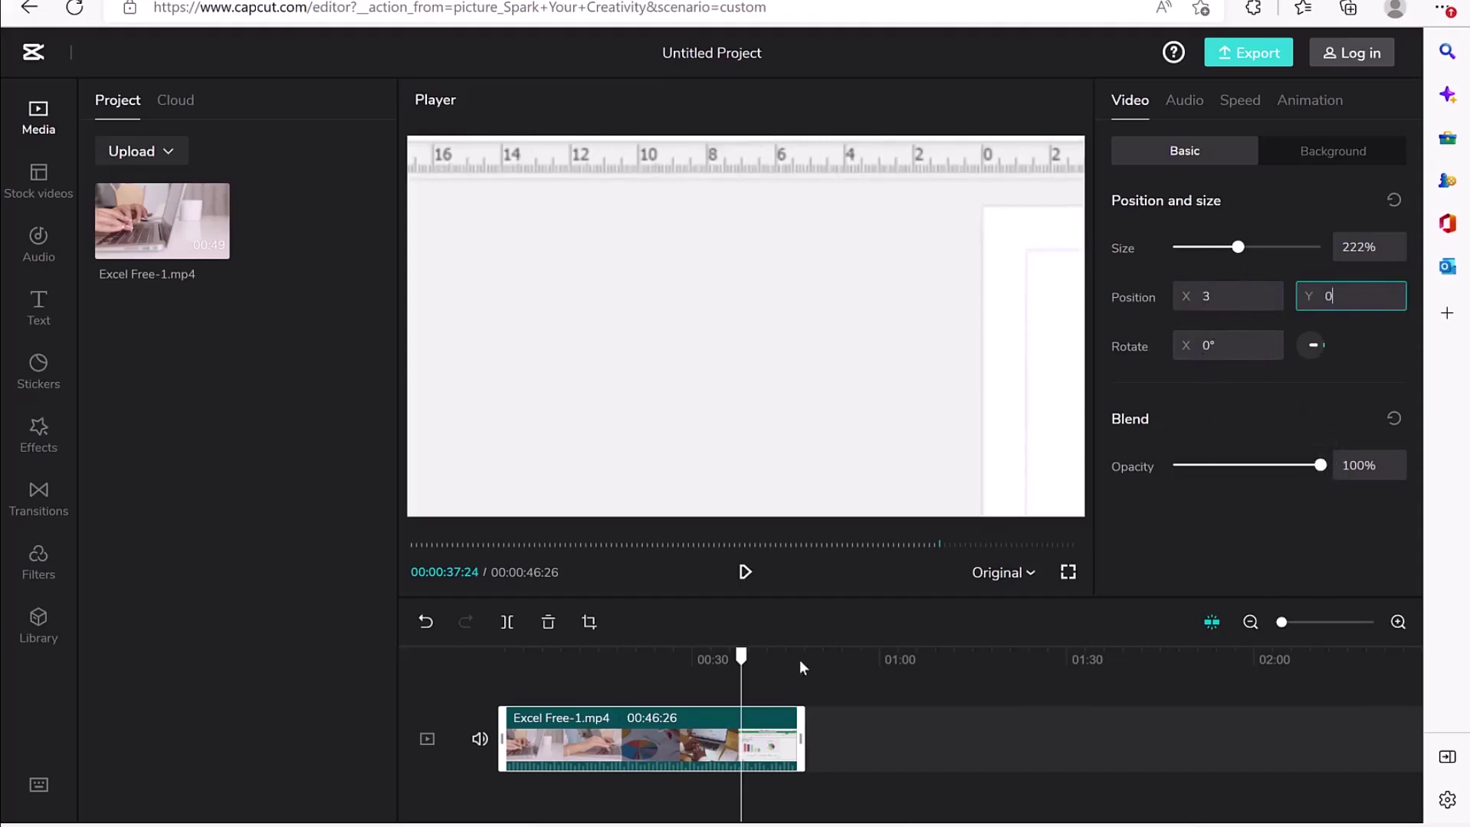
Move the playhead to 00:00:13:24 and reset the clip's position and size.
{"action": "left_click", "coordinate": [594, 659]}
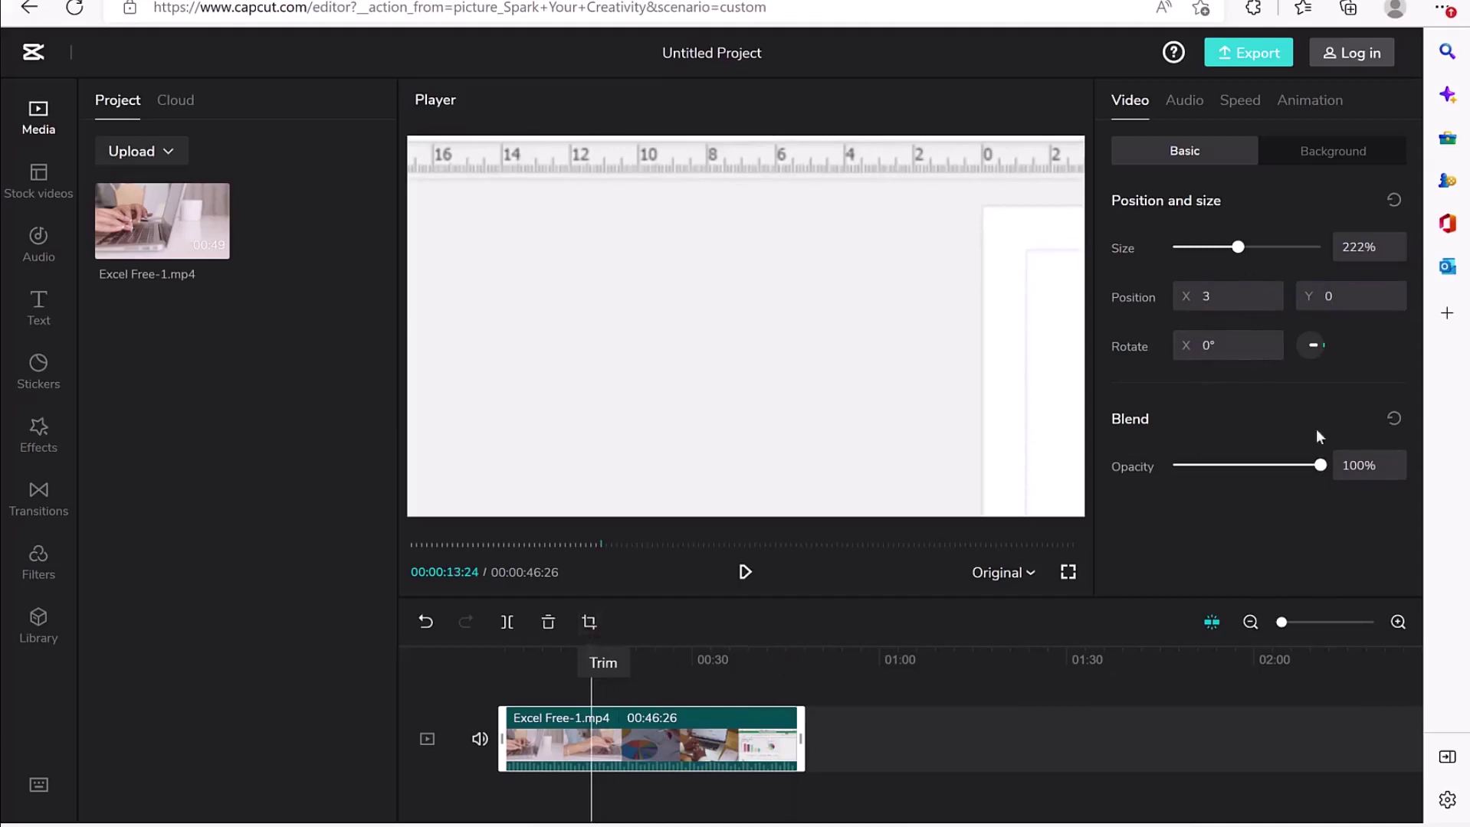
{"action": "mouse_move", "coordinate": [1317, 463]}
{"action": "left_mouse_down"}
{"action": "mouse_move", "coordinate": [1149, 464]}
{"action": "mouse_move", "coordinate": [1303, 475]}
{"action": "mouse_move", "coordinate": [1325, 457]}
{"action": "left_mouse_up"}
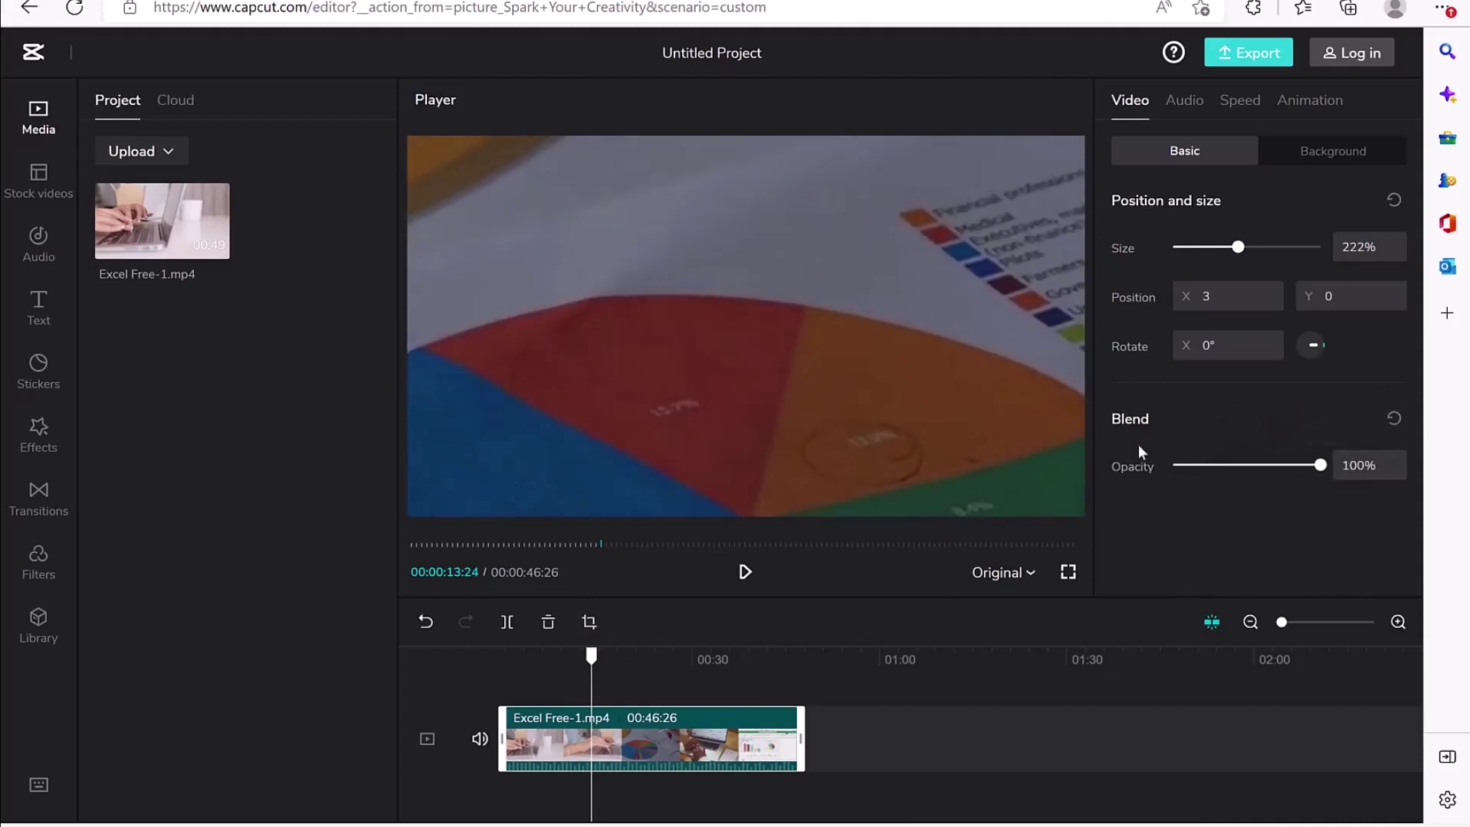
{"action": "left_click", "coordinate": [1393, 200]}
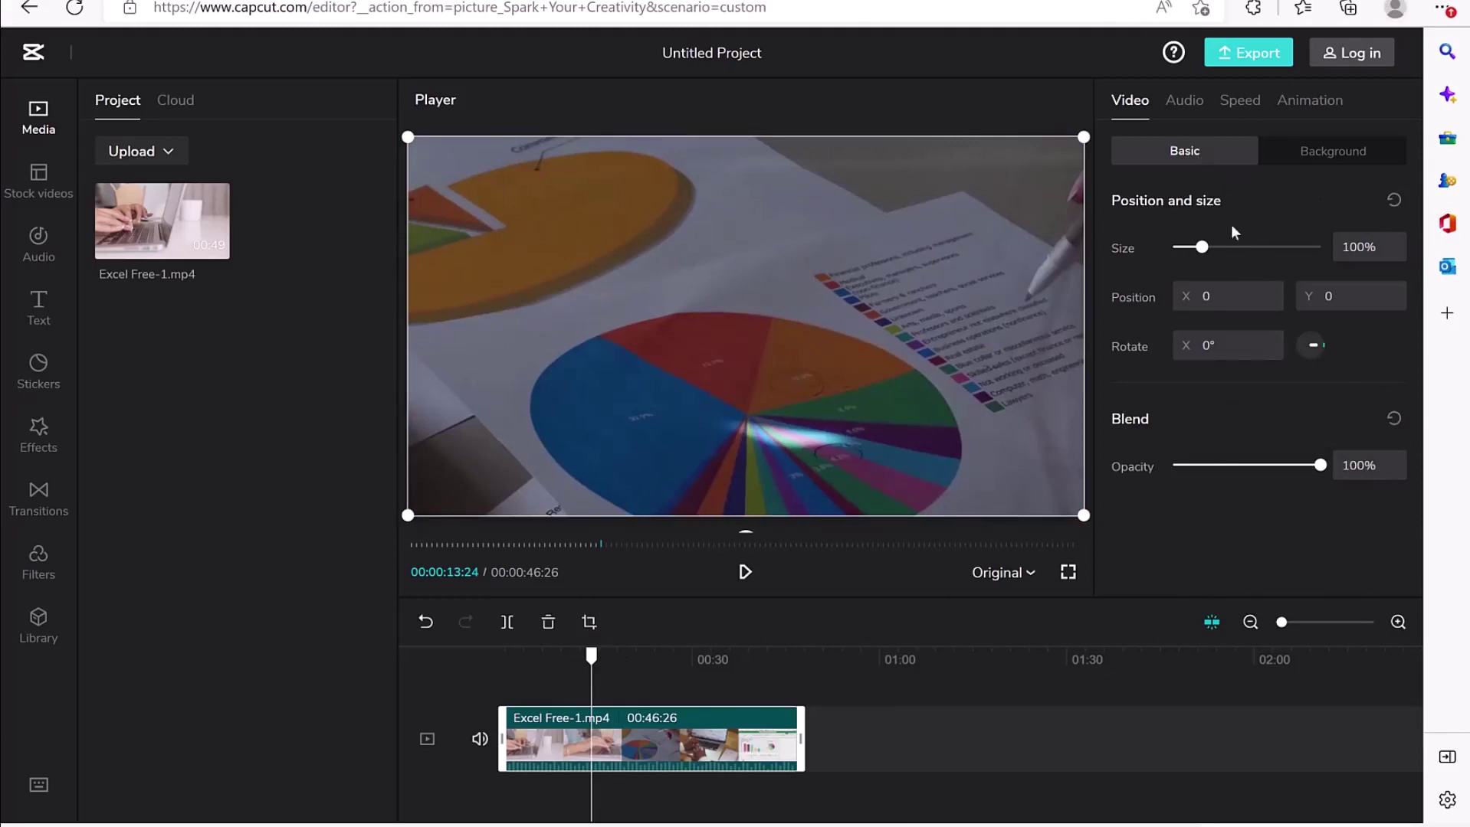
Shrink the clip to about 79% in the player and give it a teal green background colour.
{"action": "left_click", "coordinate": [1303, 153]}
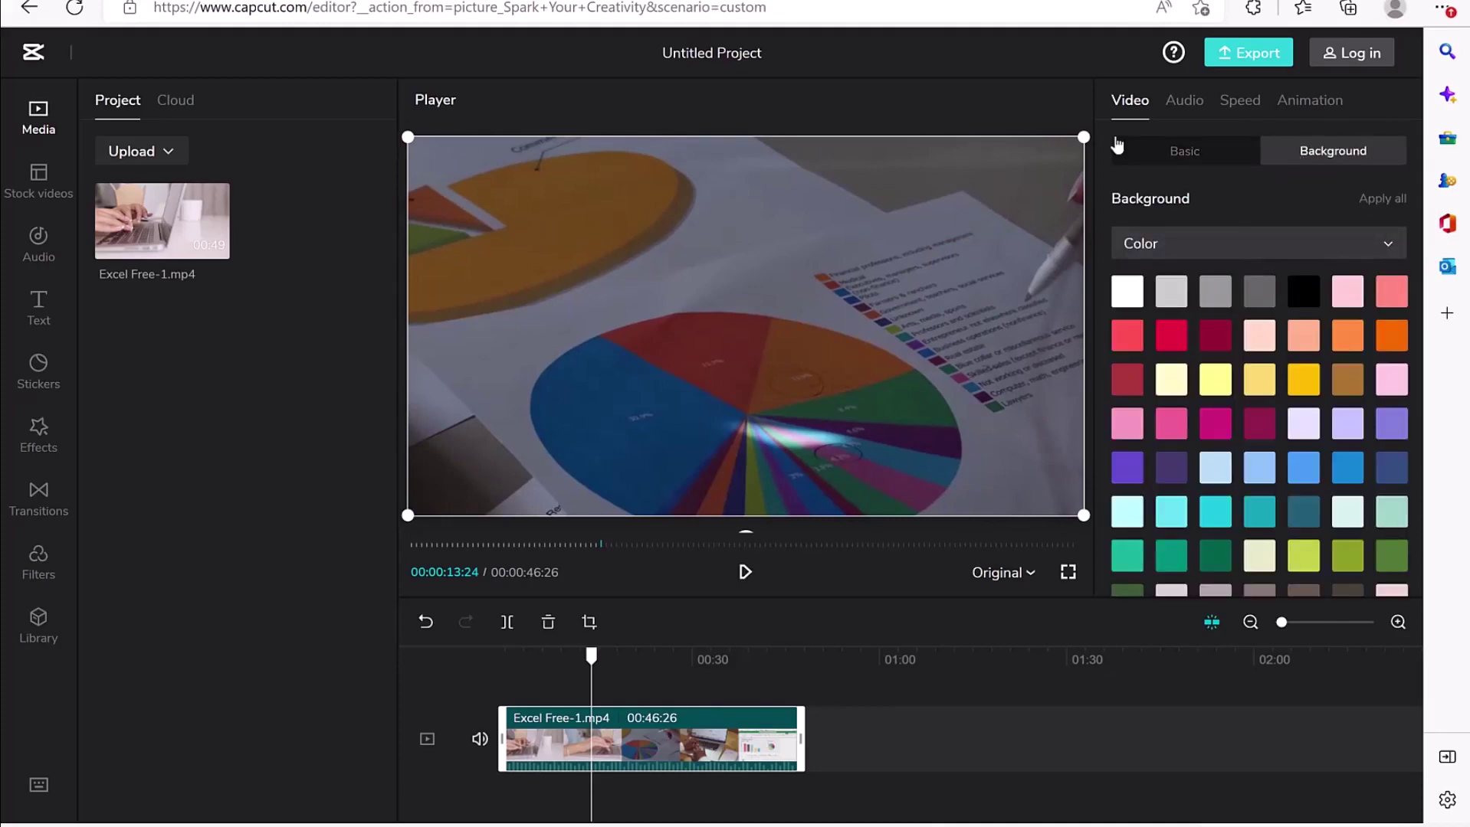
{"action": "left_click_drag", "start_coordinate": [1083, 137], "coordinate": [1009, 203]}
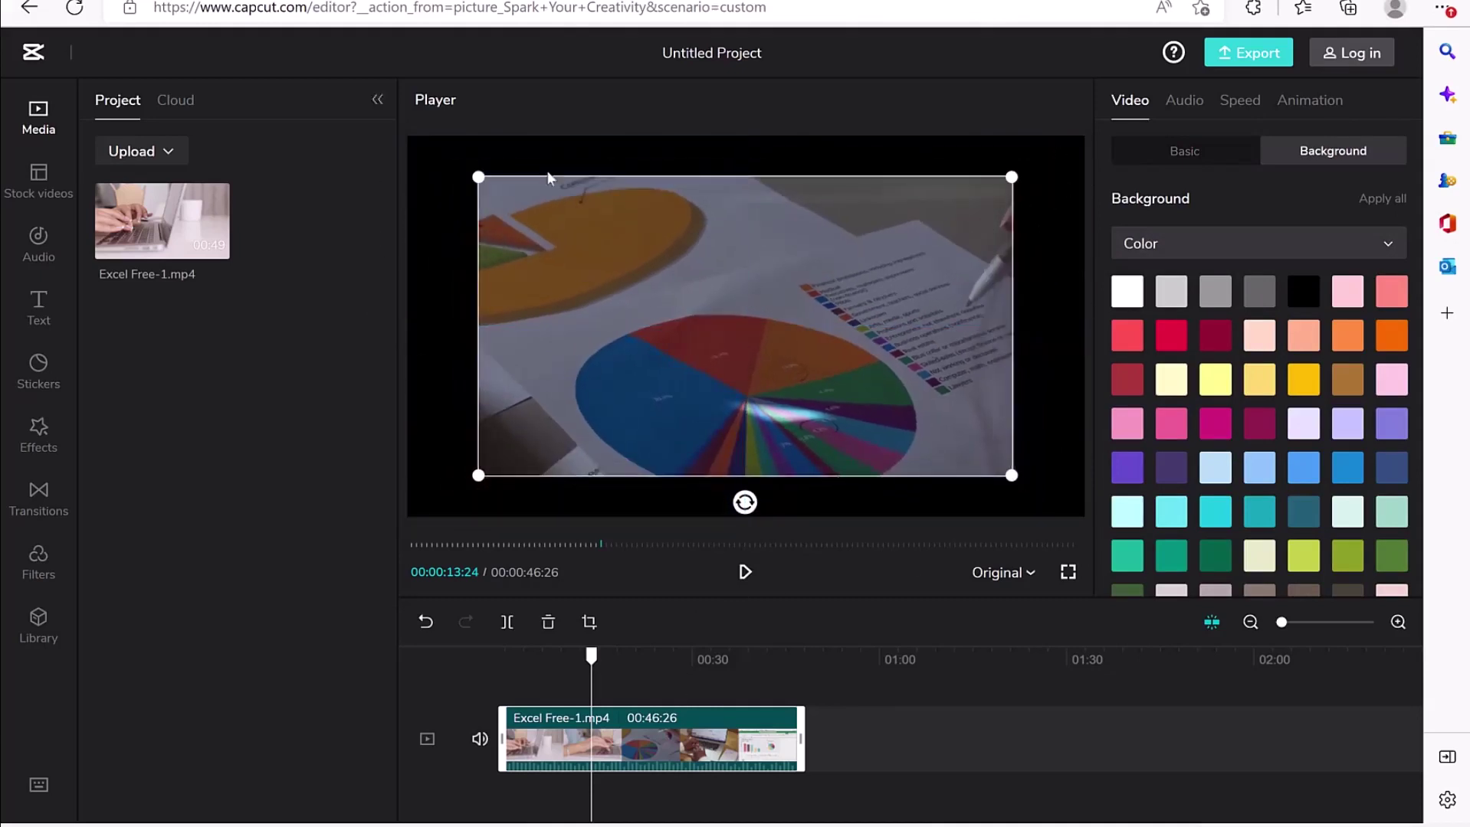
{"action": "left_click", "coordinate": [1165, 341]}
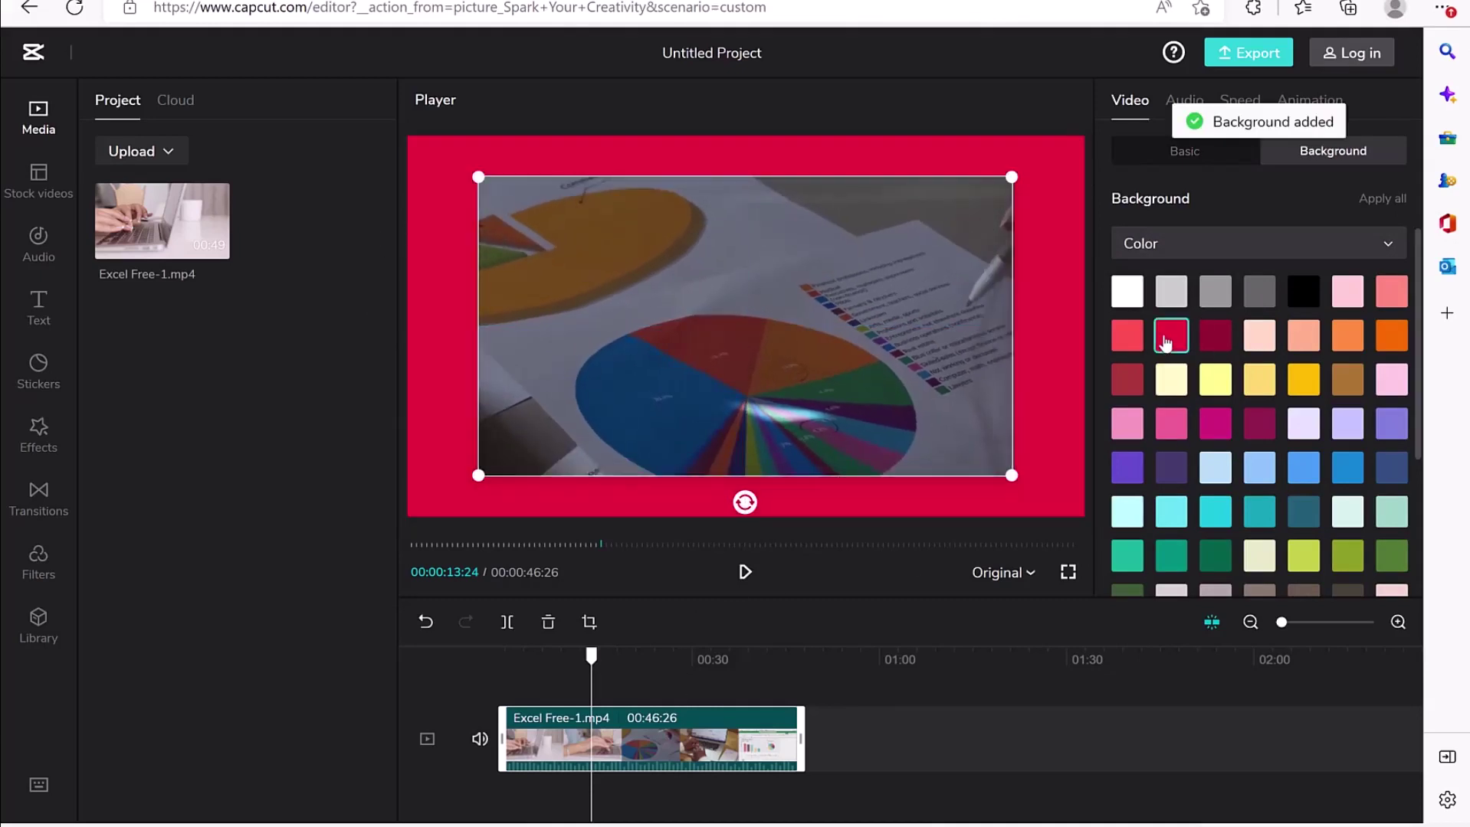
{"action": "left_click", "coordinate": [1171, 557]}
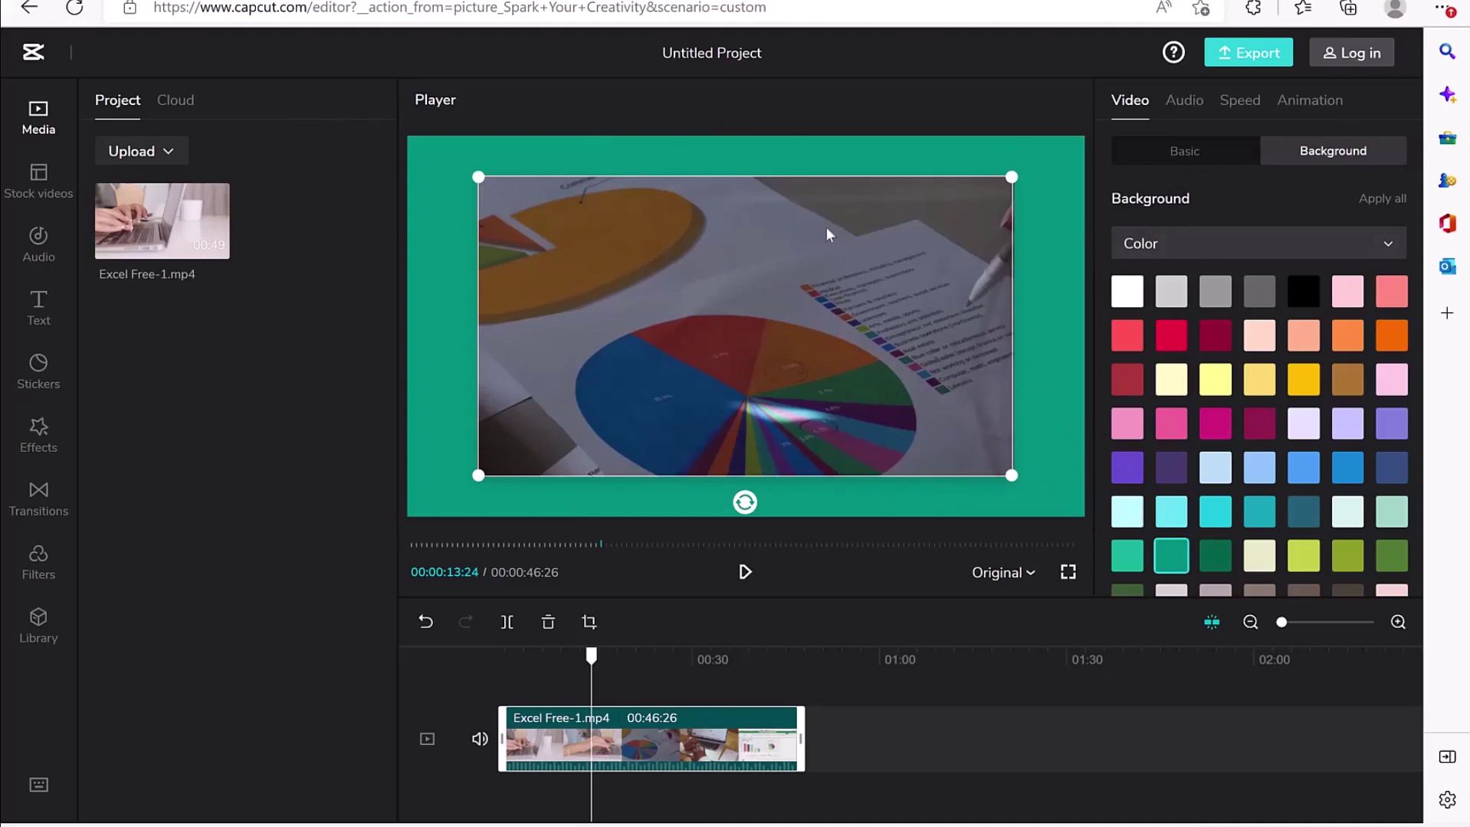
{"action": "left_click", "coordinate": [1174, 155]}
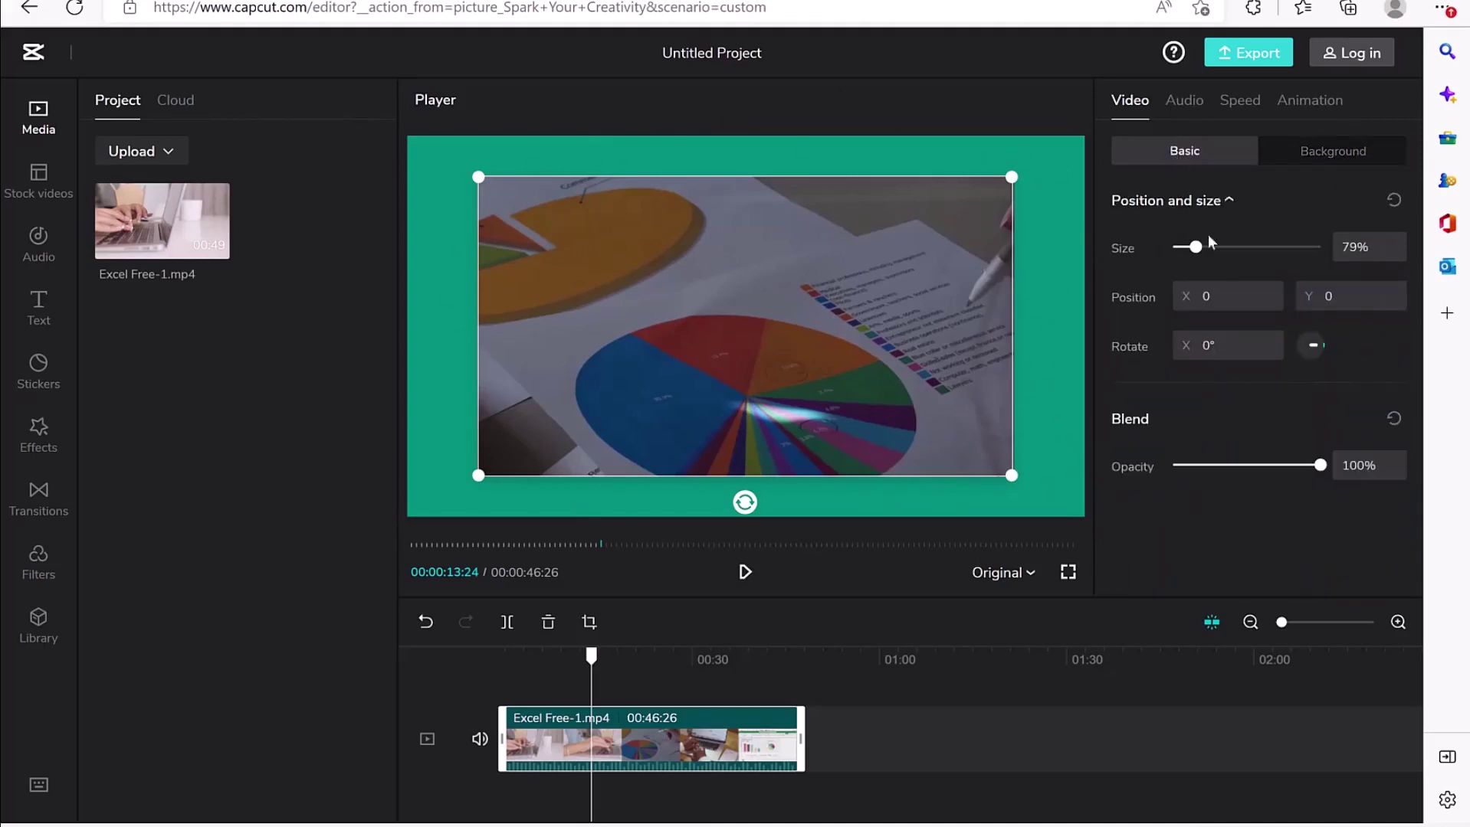
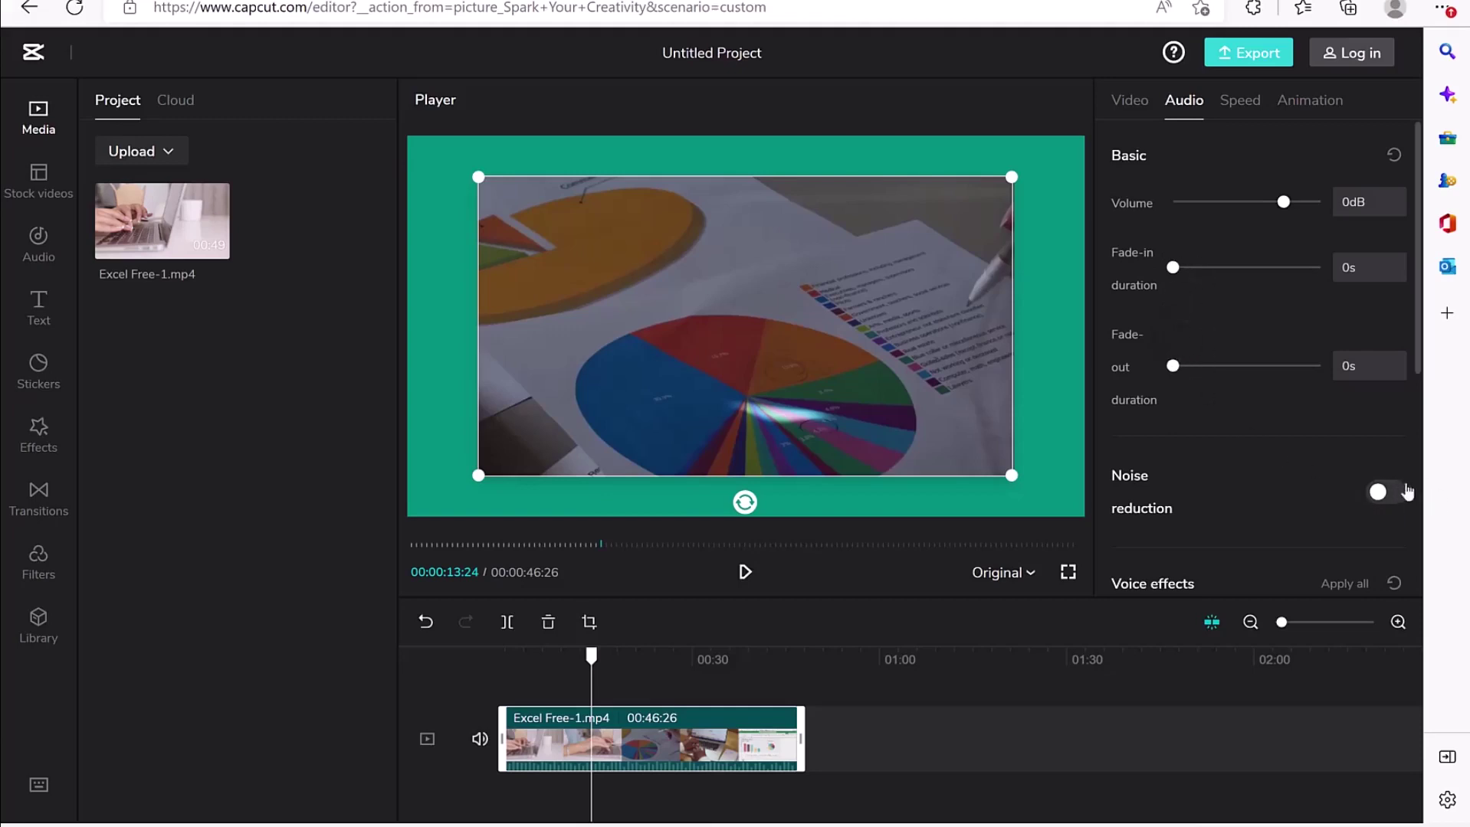
Examine the clip's noise reduction option and the available voice effects.
{"action": "left_click", "coordinate": [1383, 495]}
{"action": "scroll", "coordinate": [1186, 511], "scroll_direction": "down", "scroll_amount": 5}
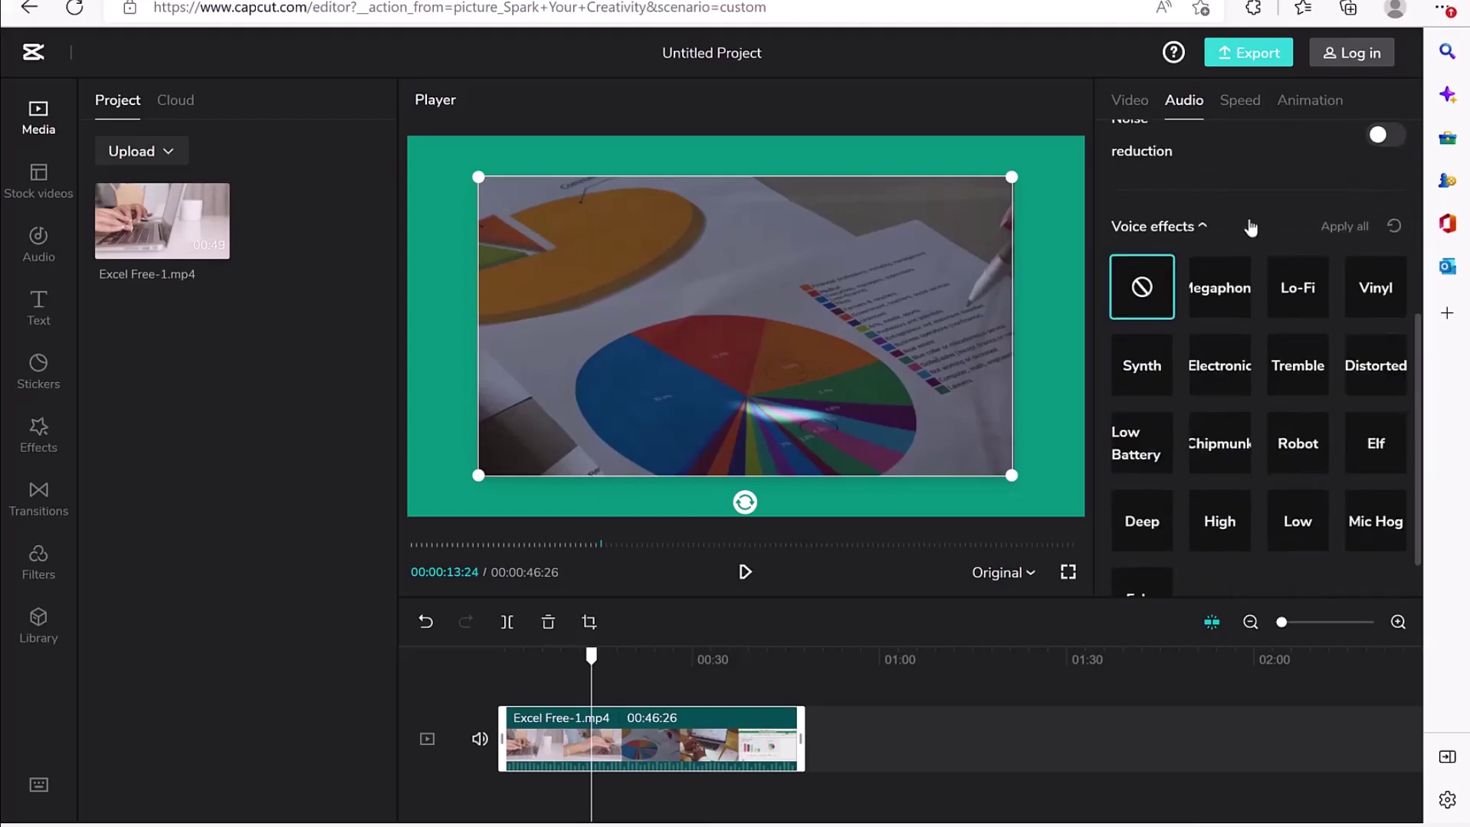
{"action": "scroll", "coordinate": [1220, 547], "scroll_direction": "down", "scroll_amount": 1}
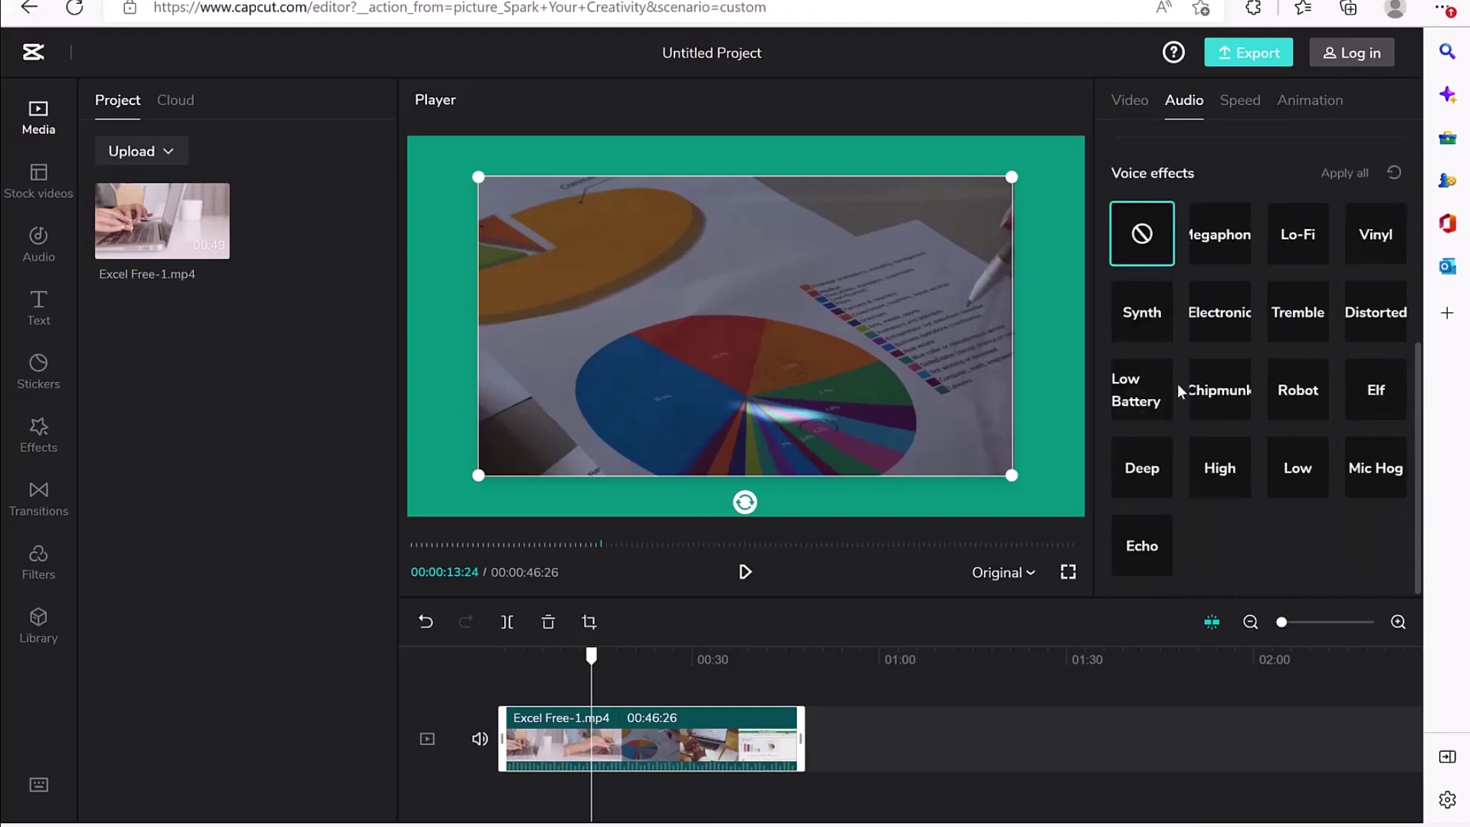
{"action": "scroll", "coordinate": [1257, 426], "scroll_direction": "up", "scroll_amount": 4}
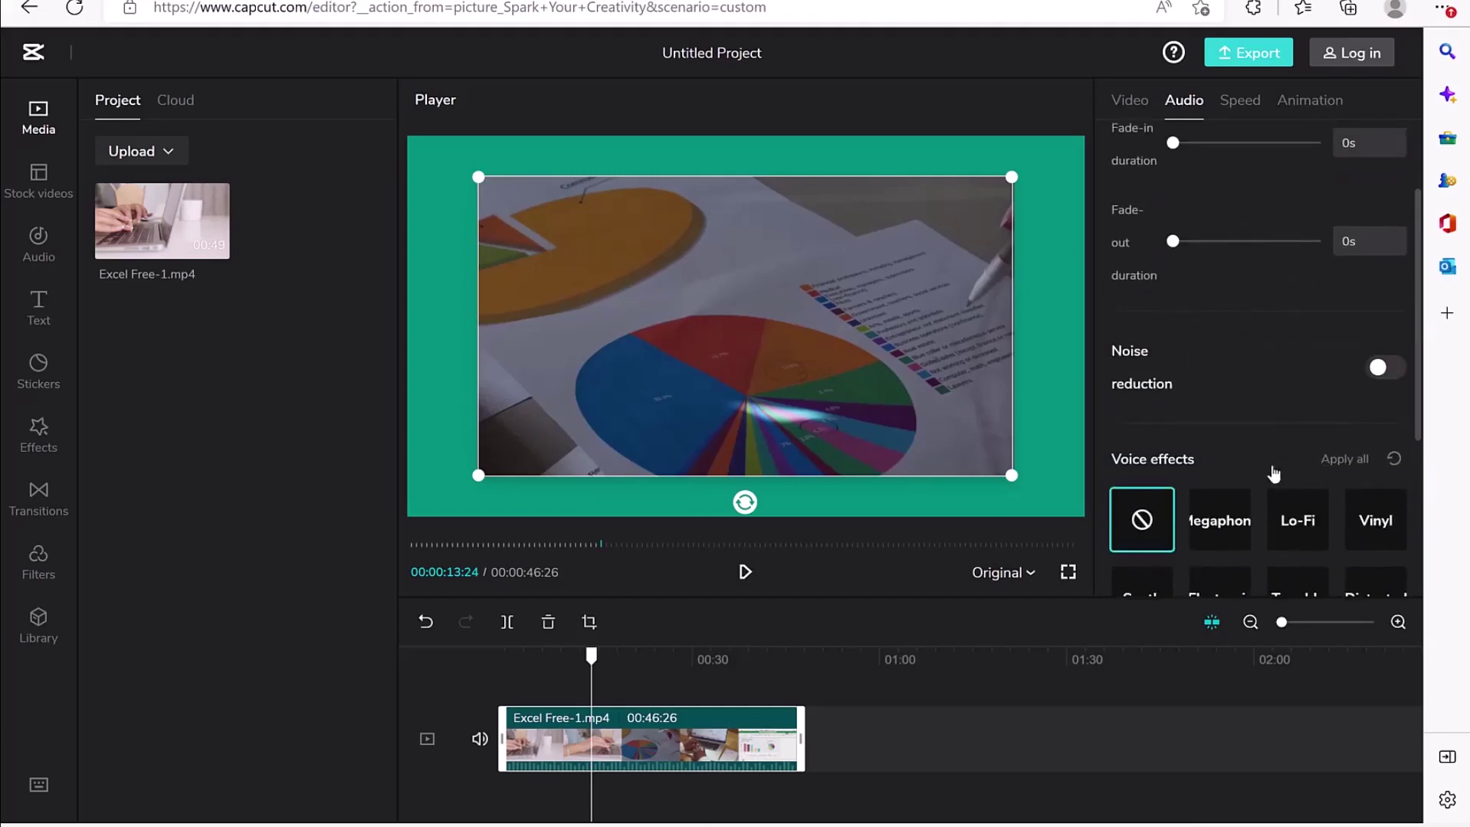
{"action": "scroll", "coordinate": [1269, 428], "scroll_direction": "down", "scroll_amount": 3}
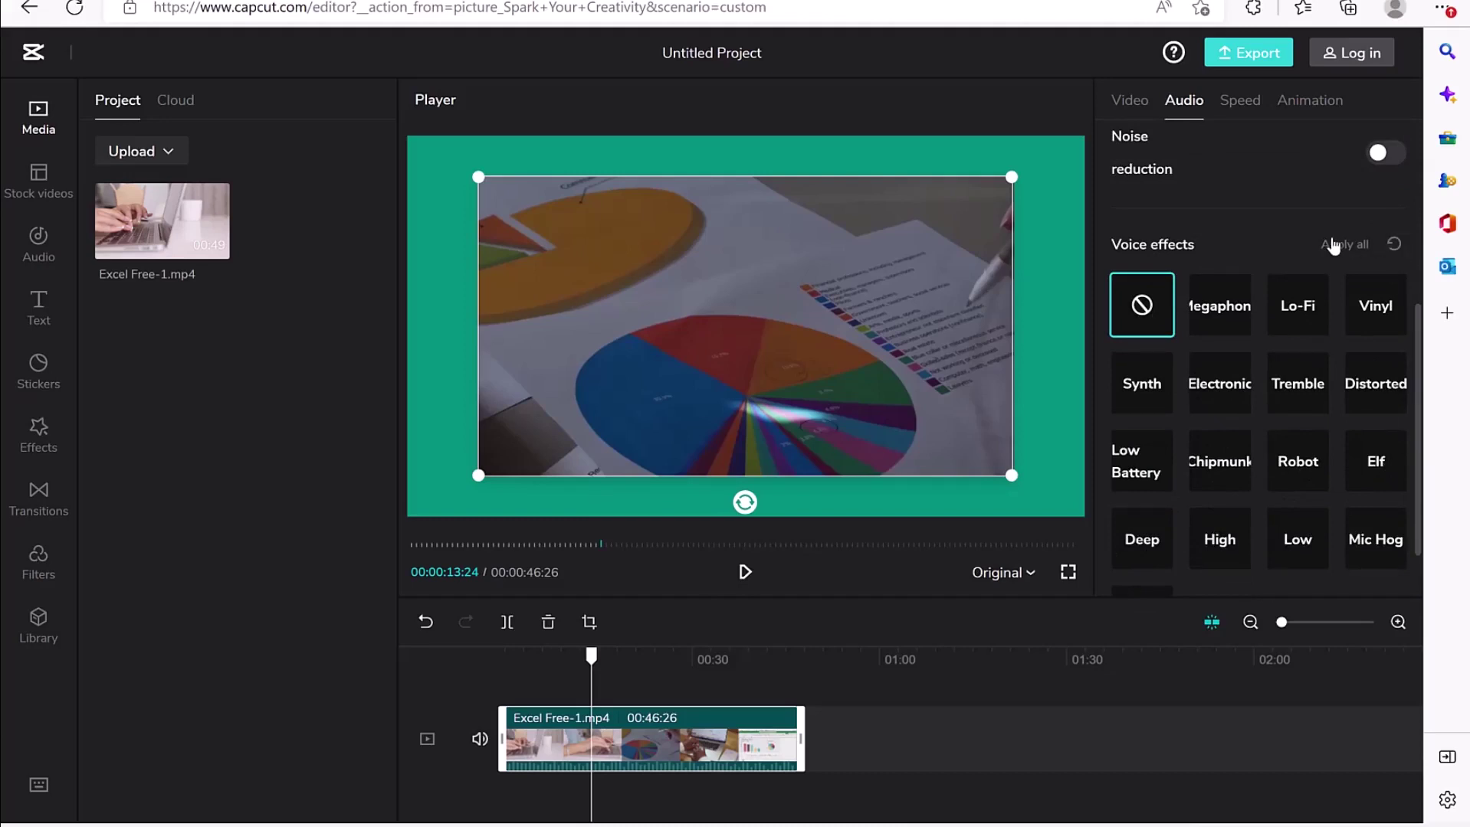
{"action": "scroll", "coordinate": [1331, 244], "scroll_direction": "up", "scroll_amount": 5}
Set the clip's speed to 1.1x with Pitch turned on and apply the Shake 3 In animation.
{"action": "left_click", "coordinate": [1259, 106]}
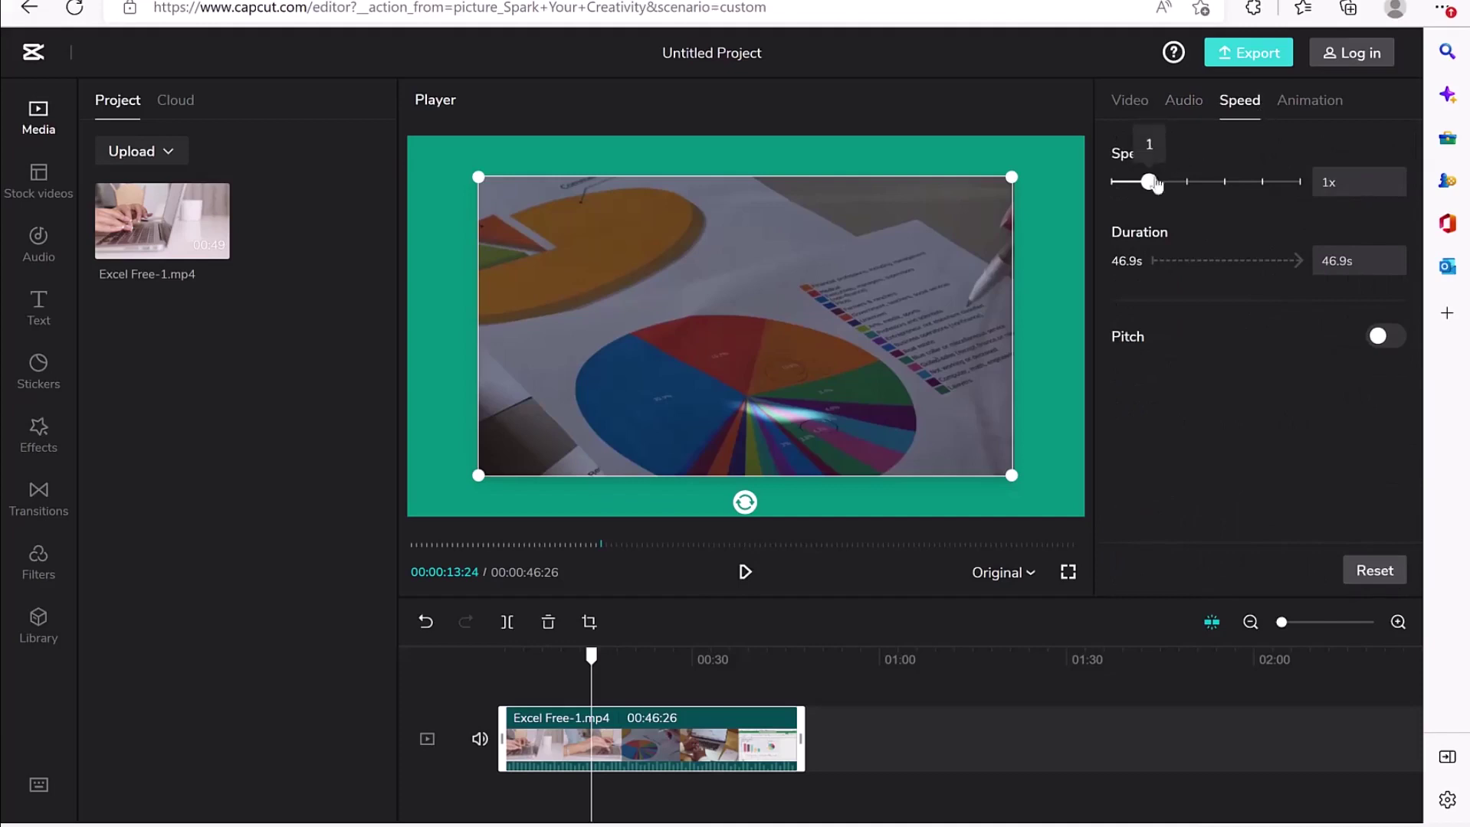
{"action": "mouse_move", "coordinate": [1152, 184]}
{"action": "left_mouse_down"}
{"action": "mouse_move", "coordinate": [1294, 196]}
{"action": "mouse_move", "coordinate": [1124, 184]}
{"action": "mouse_move", "coordinate": [1174, 186]}
{"action": "mouse_move", "coordinate": [1150, 182]}
{"action": "left_mouse_up"}
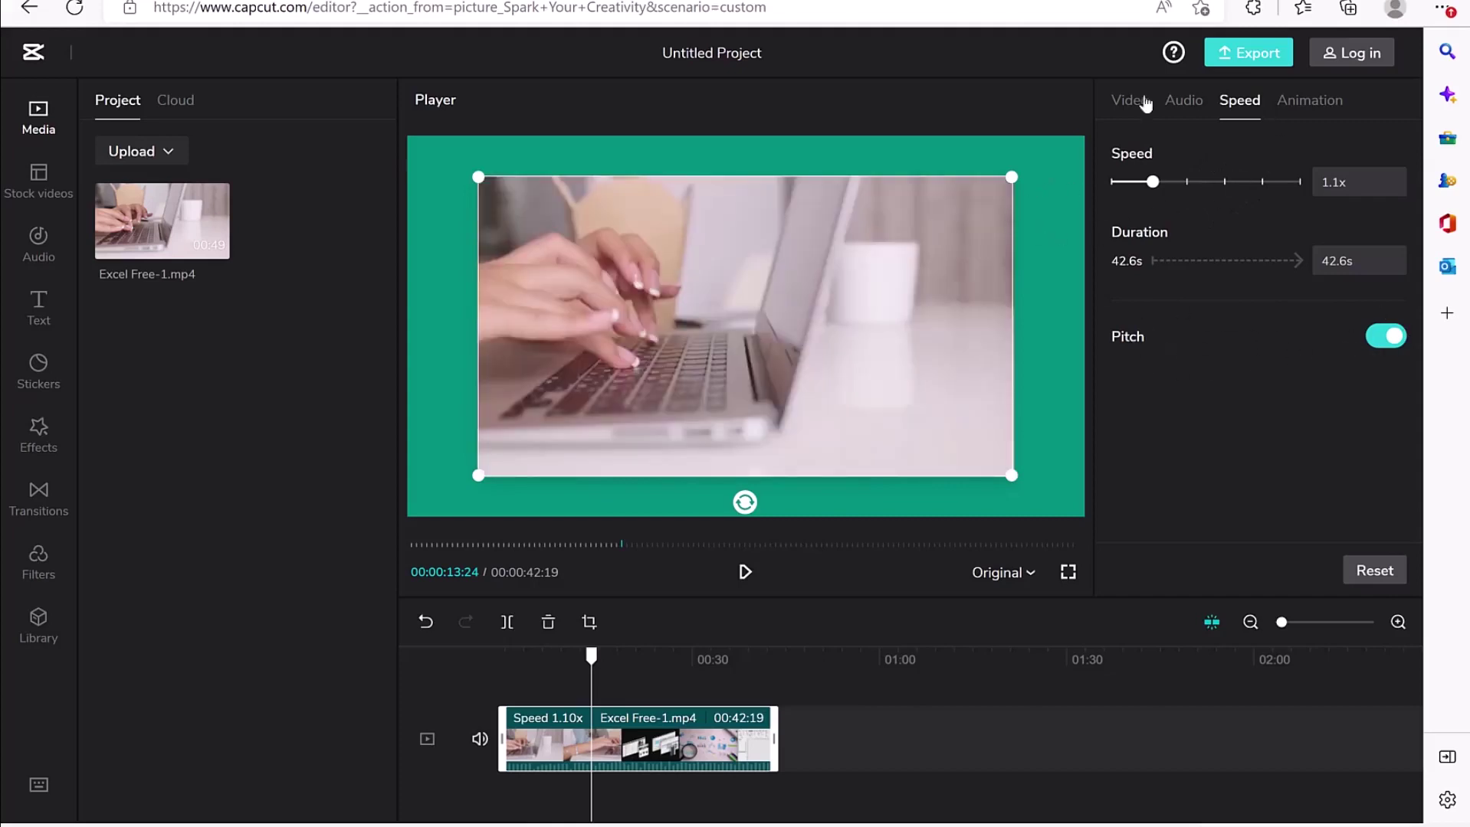
{"action": "left_click", "coordinate": [1311, 103]}
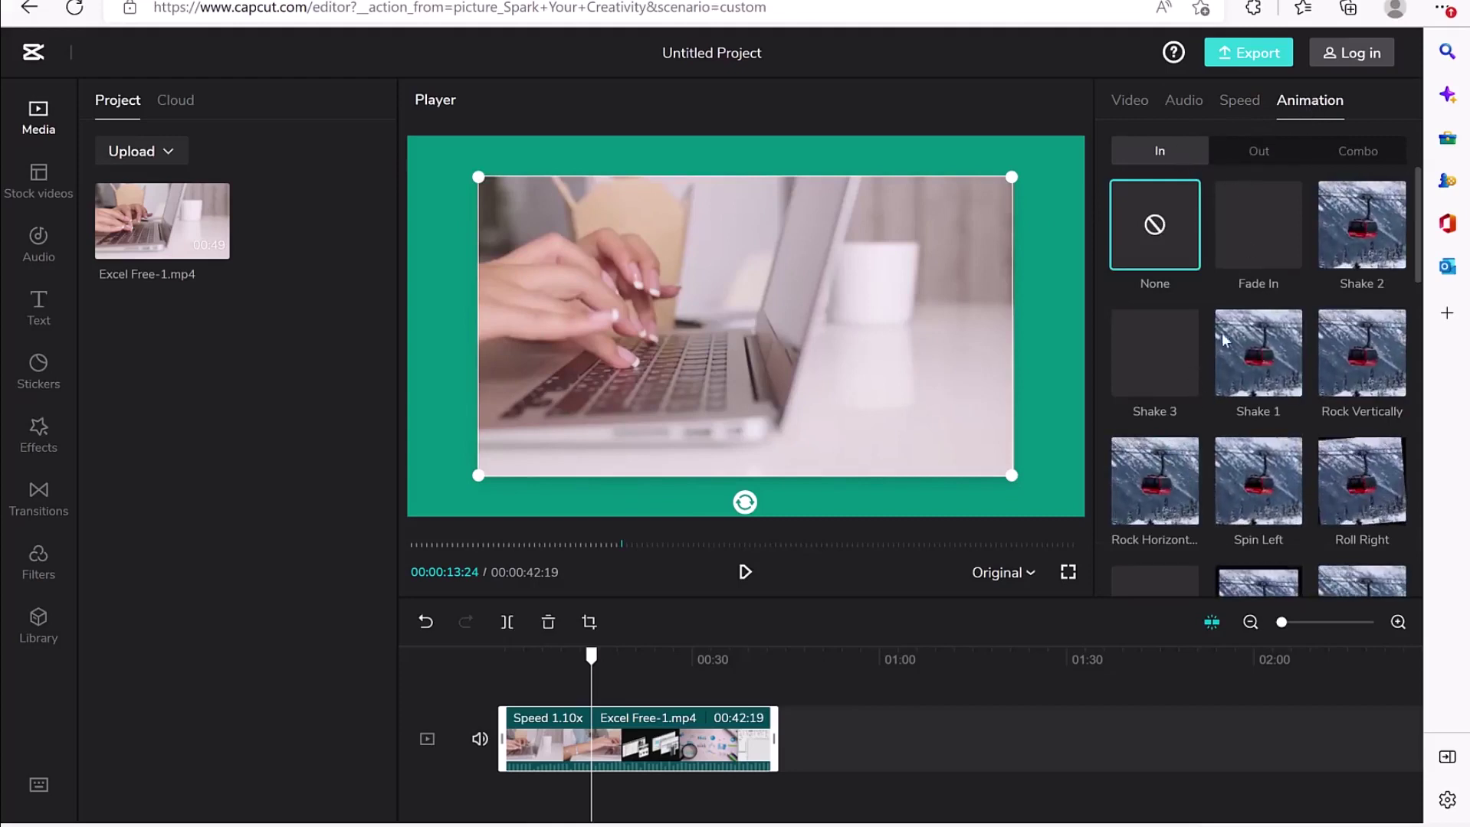
{"action": "left_click", "coordinate": [1172, 361]}
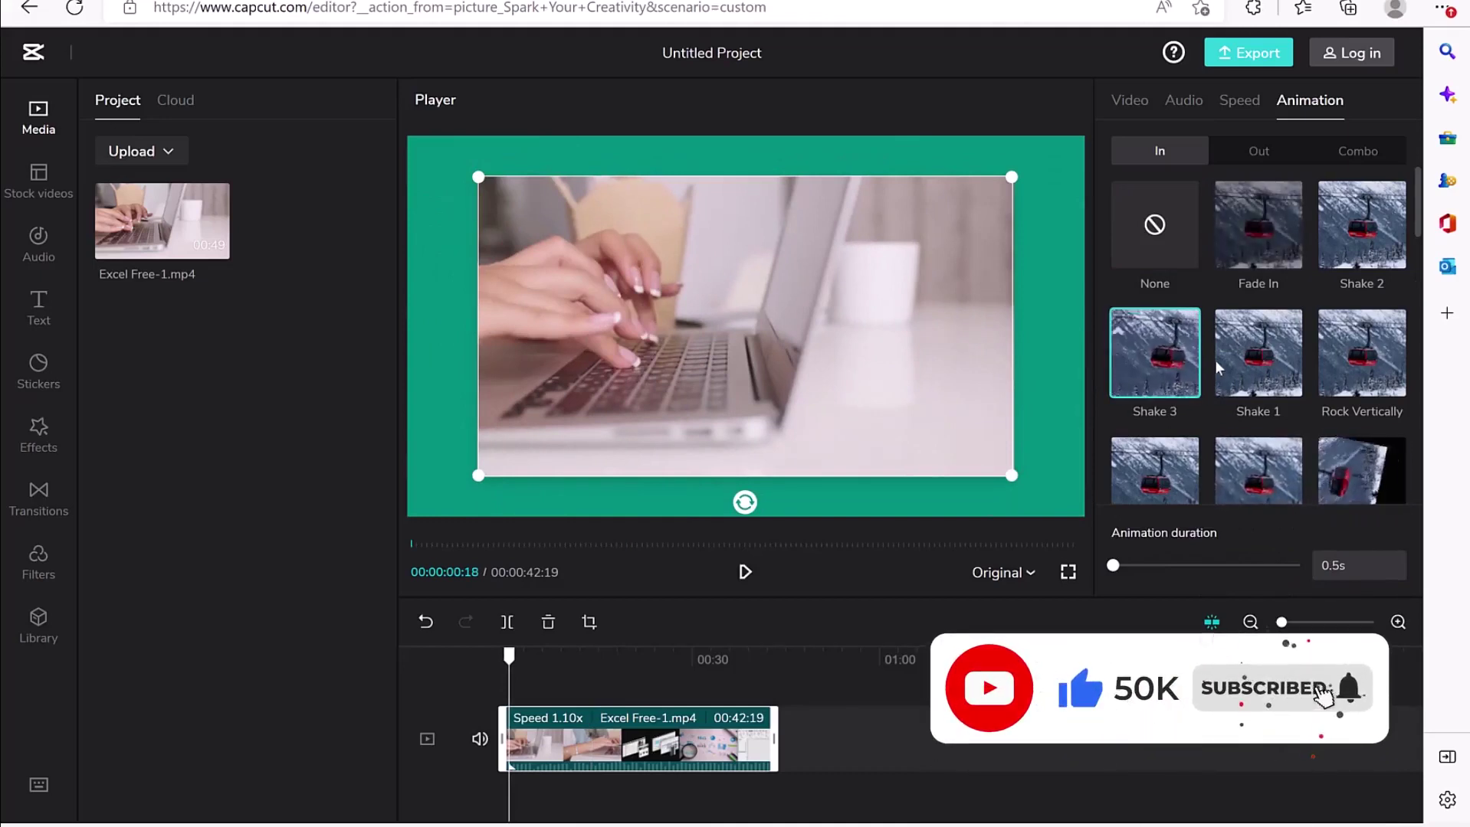
Give the clip the In animation directly below Shake 1 and the Rotate Out 2 exit animation.
{"action": "left_click", "coordinate": [1260, 482]}
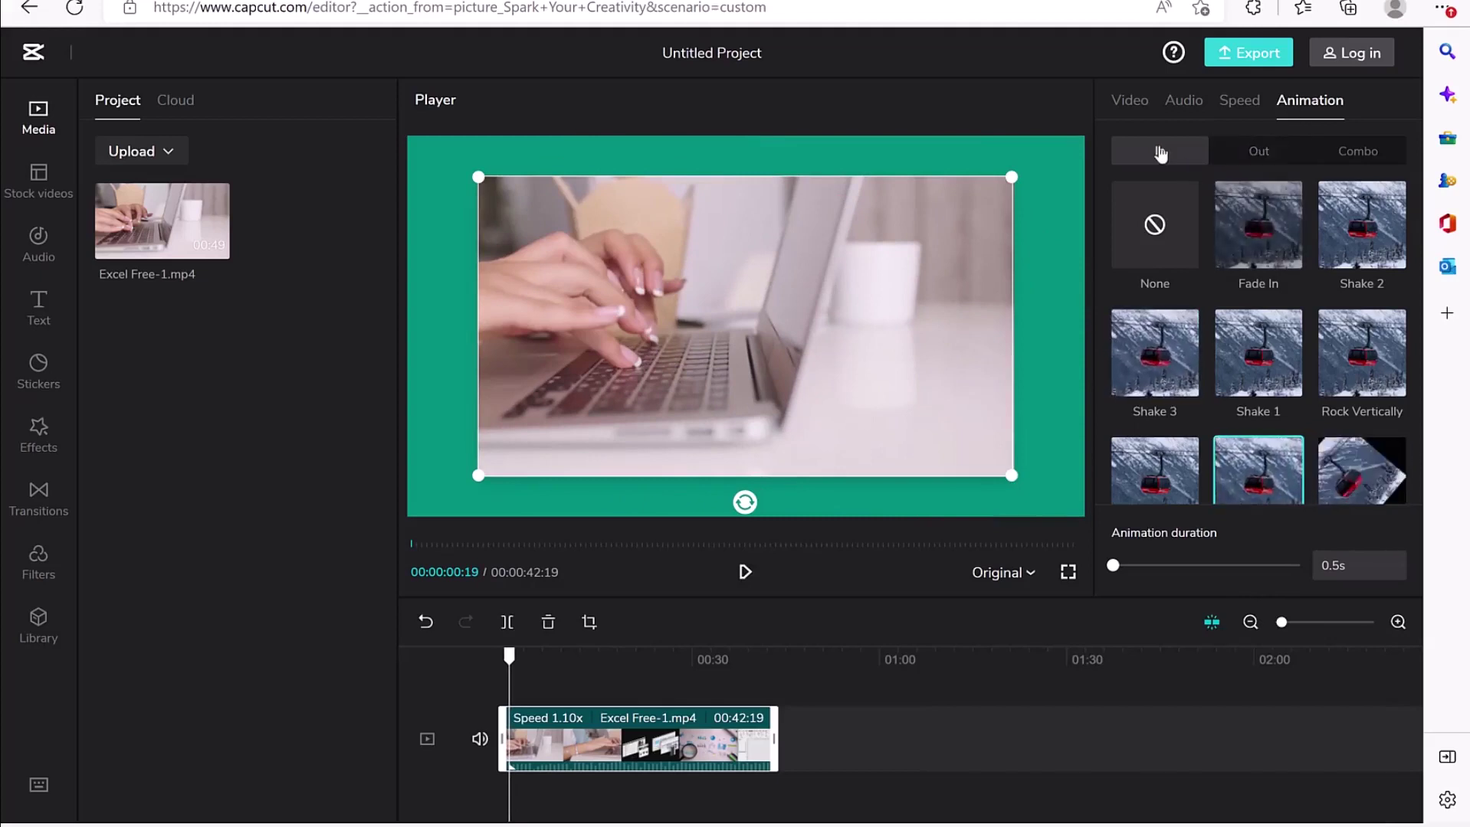
{"action": "left_click", "coordinate": [1265, 166]}
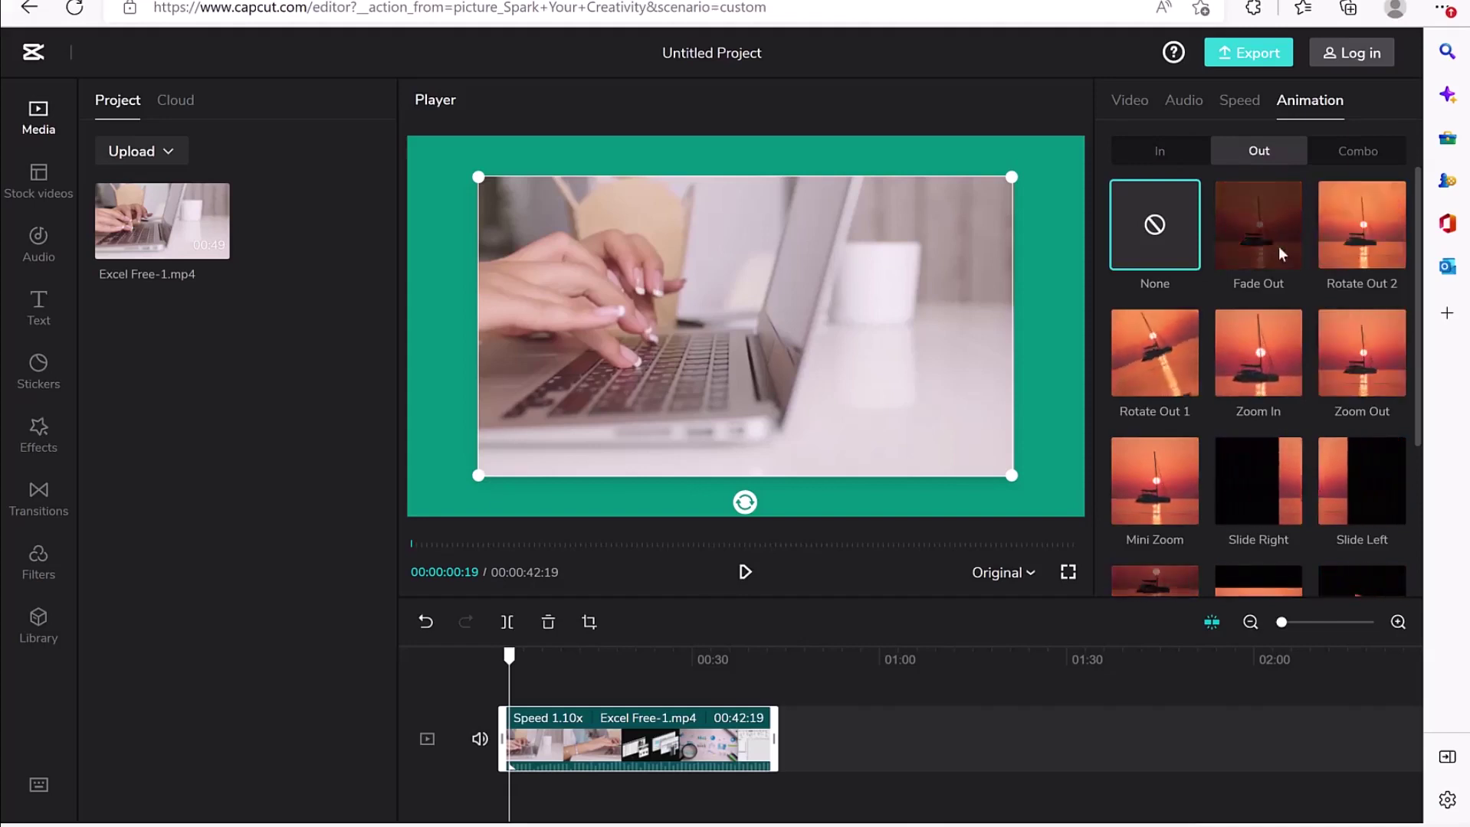
{"action": "left_click", "coordinate": [1359, 230]}
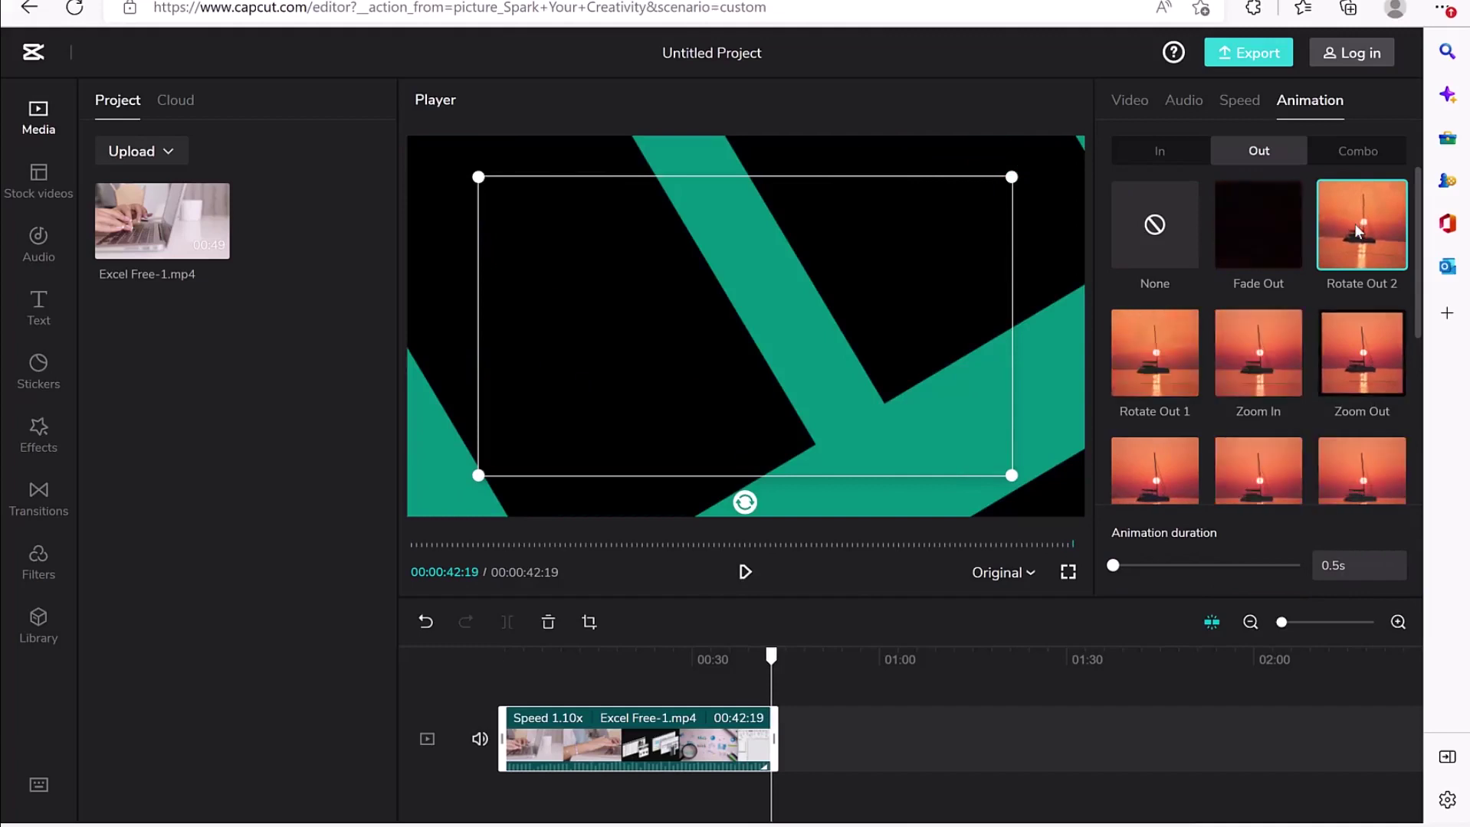
Apply the "Enlarge and b..." Combo animation to the clip with a duration of 3.5s.
{"action": "left_click", "coordinate": [1358, 151]}
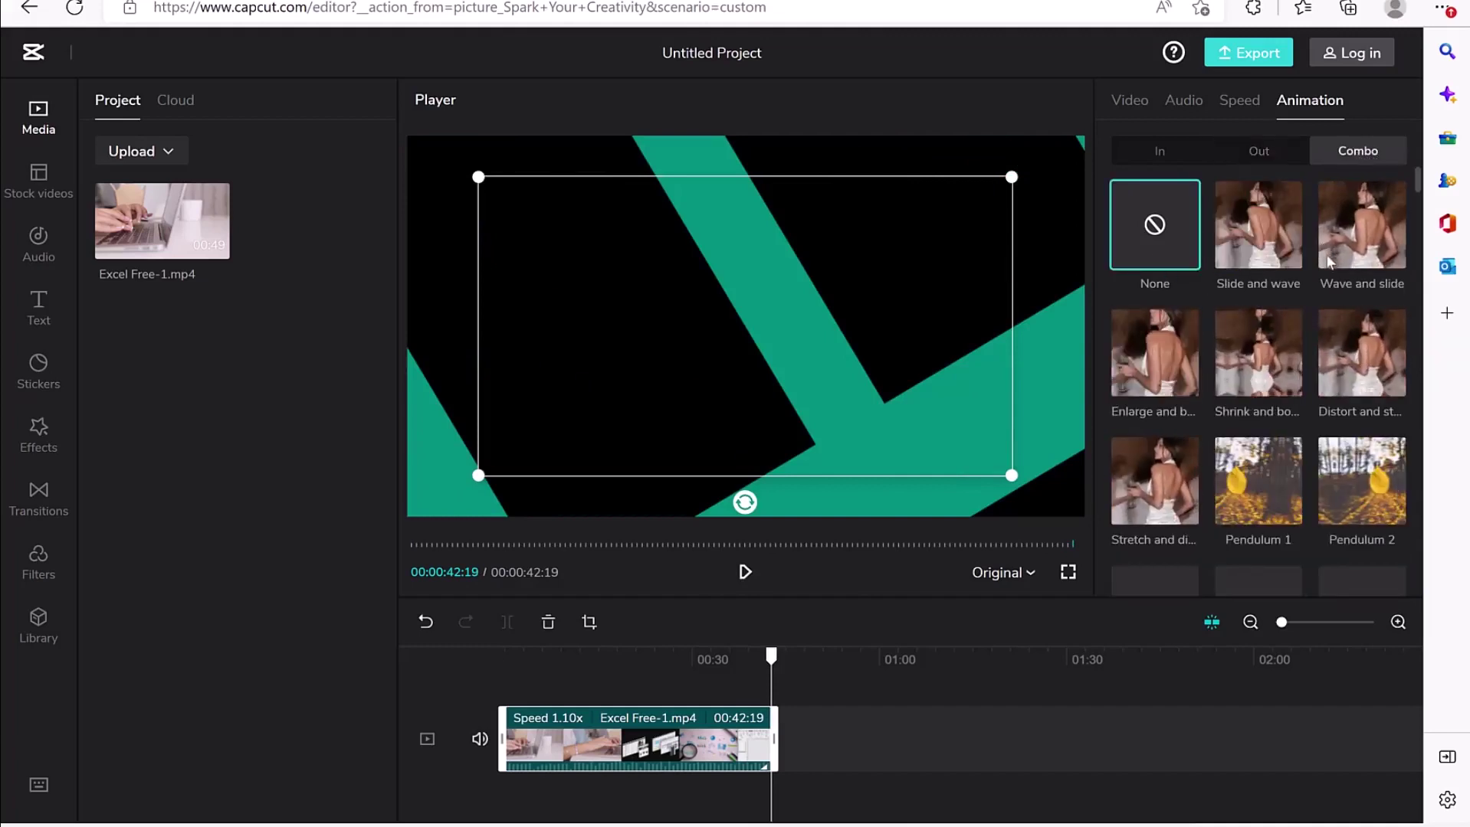
{"action": "left_click", "coordinate": [1147, 355]}
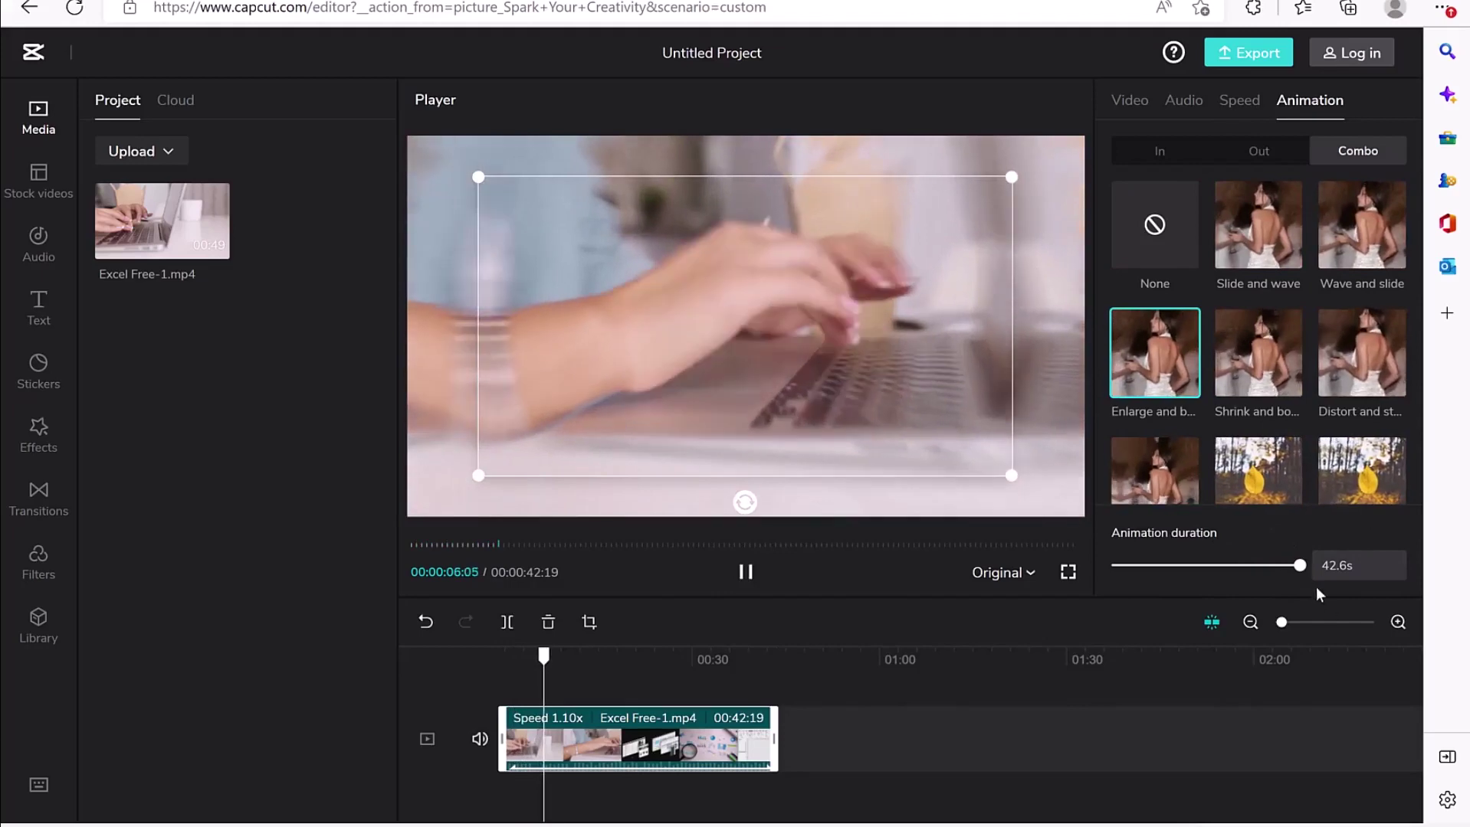
{"action": "mouse_move", "coordinate": [1299, 569]}
{"action": "left_click_drag", "start_coordinate": [1299, 568], "coordinate": [1126, 569]}
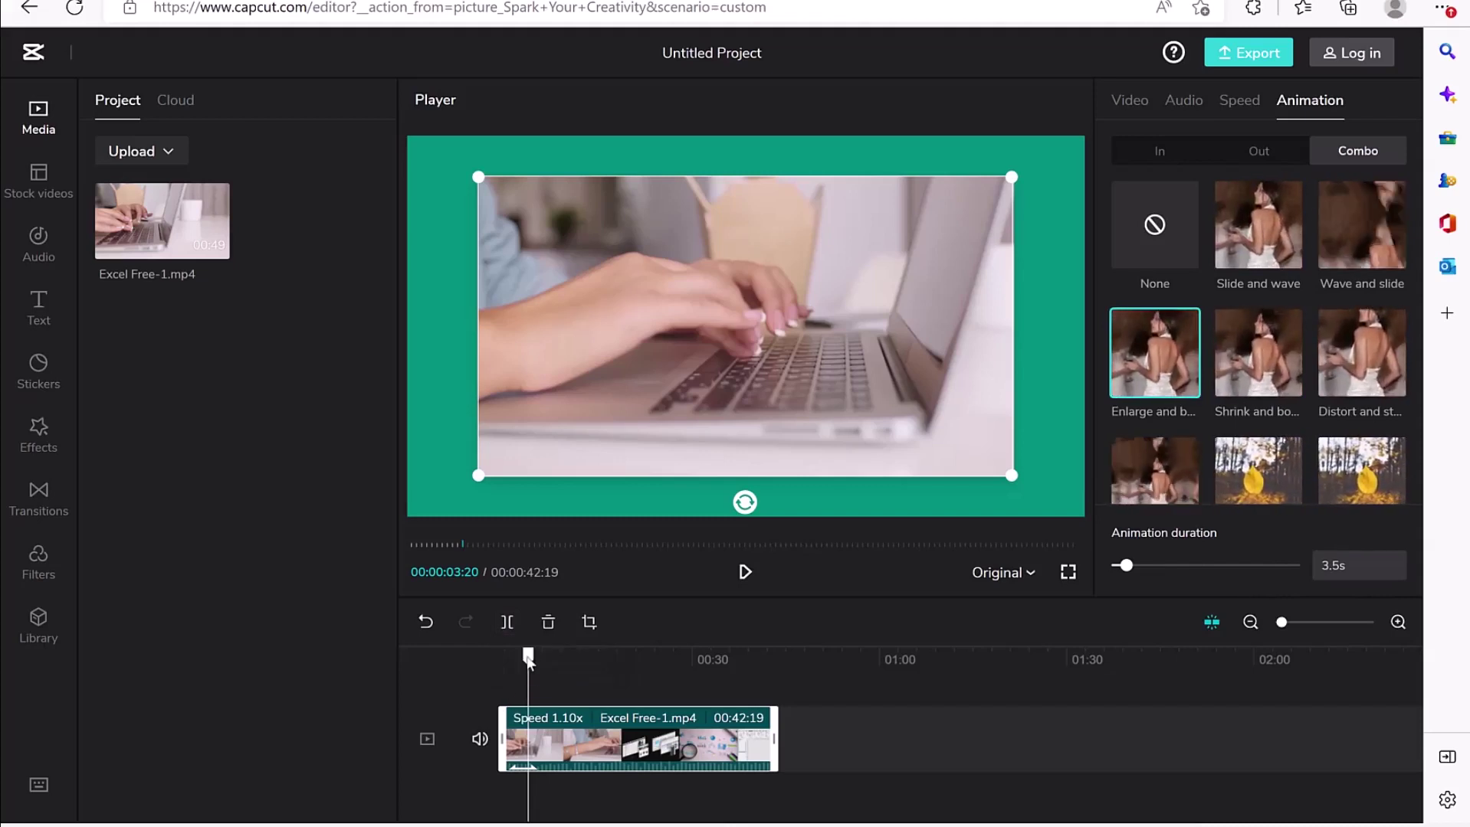
Split the clip at 00:00:20:21 and select its second segment.
{"action": "left_click", "coordinate": [636, 664]}
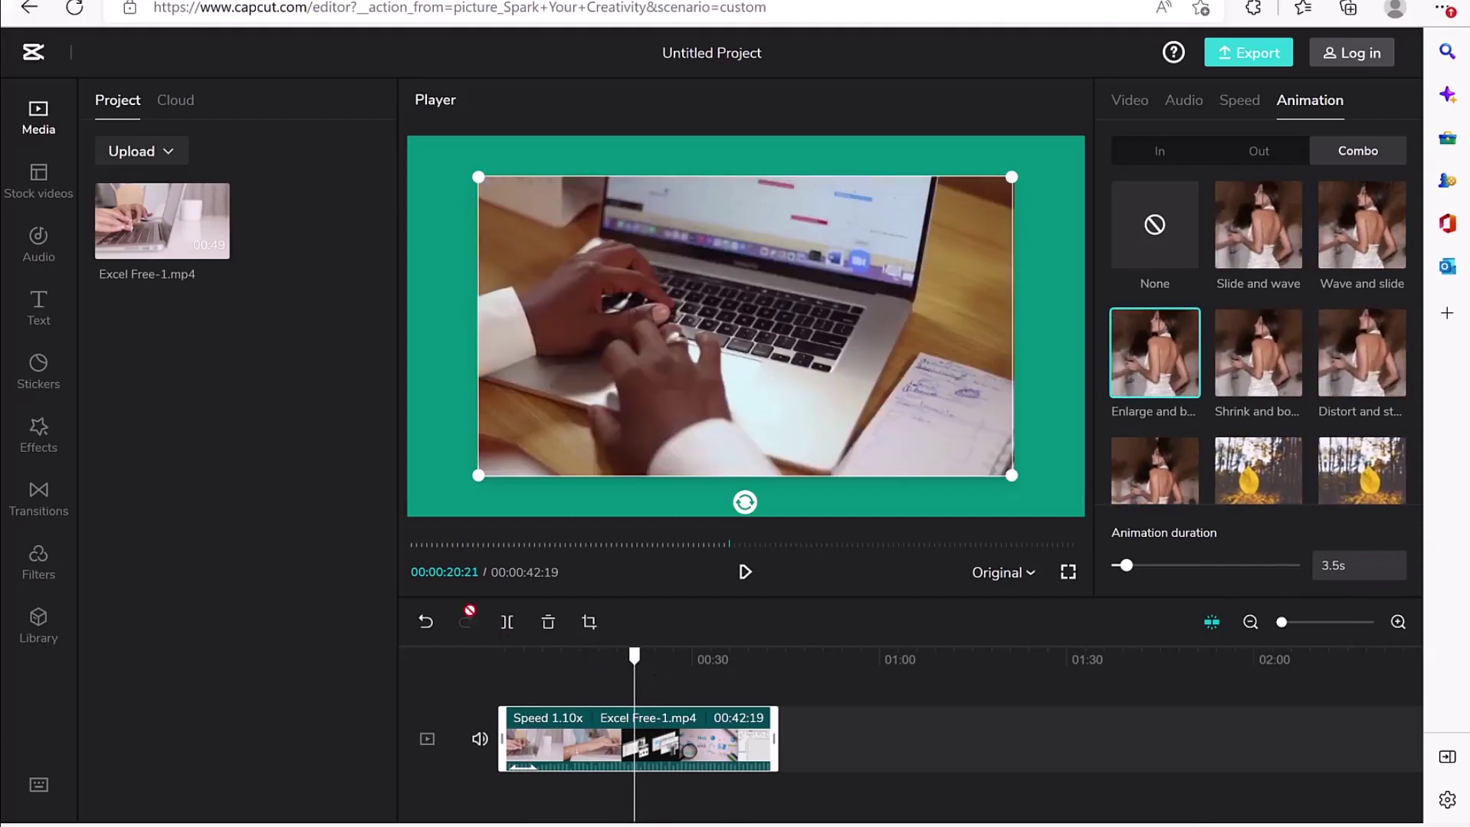
{"action": "left_click", "coordinate": [505, 624]}
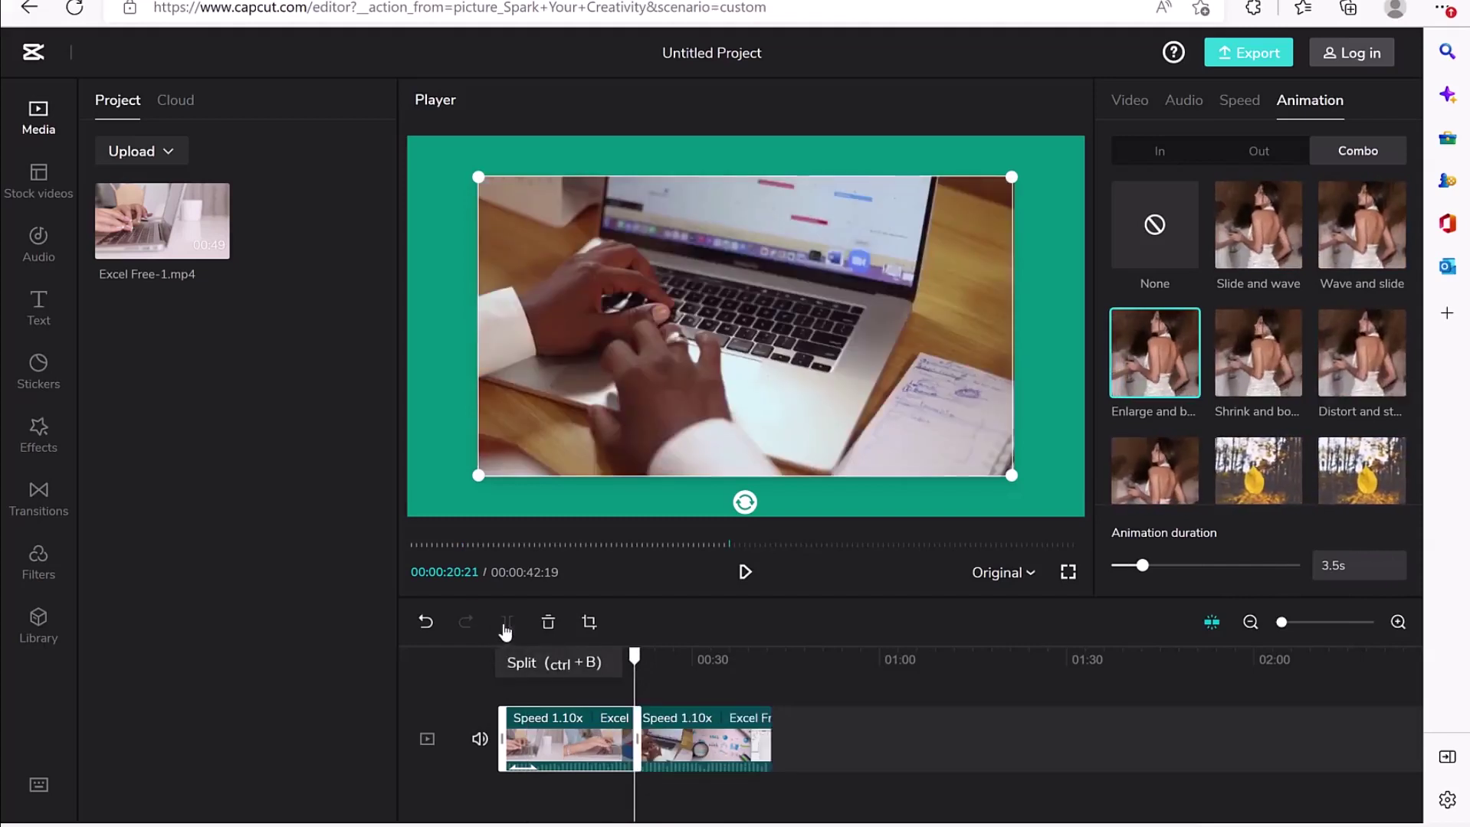
{"action": "left_click", "coordinate": [697, 737]}
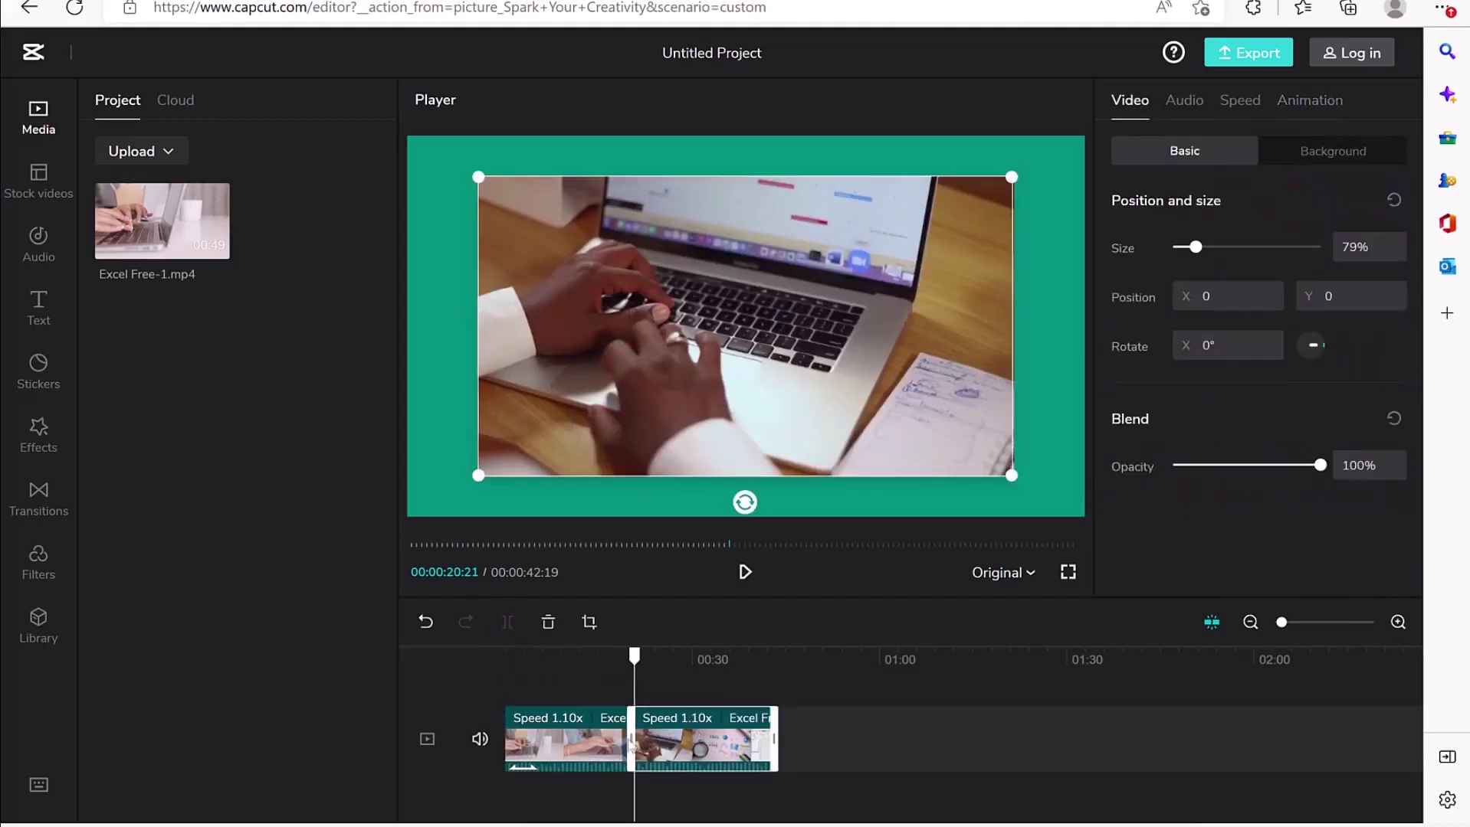
Swap the order of the two clip segments on the timeline and restore their original order.
{"action": "left_click", "coordinate": [596, 741]}
{"action": "left_click_drag", "start_coordinate": [665, 744], "coordinate": [850, 747]}
{"action": "left_click_drag", "start_coordinate": [749, 751], "coordinate": [895, 737]}
{"action": "left_click_drag", "start_coordinate": [692, 728], "coordinate": [537, 735]}
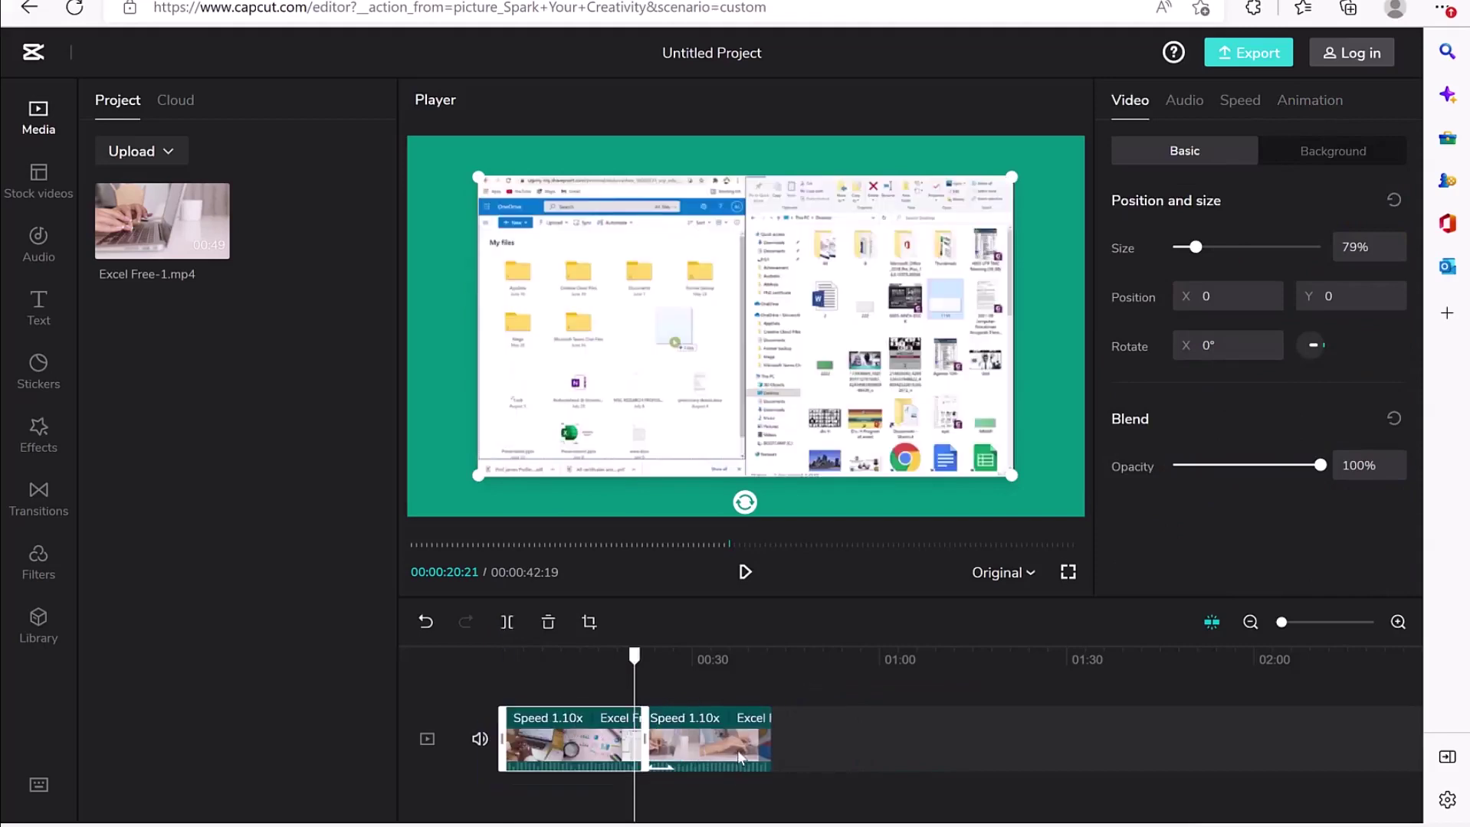
{"action": "left_click_drag", "start_coordinate": [737, 750], "coordinate": [589, 734]}
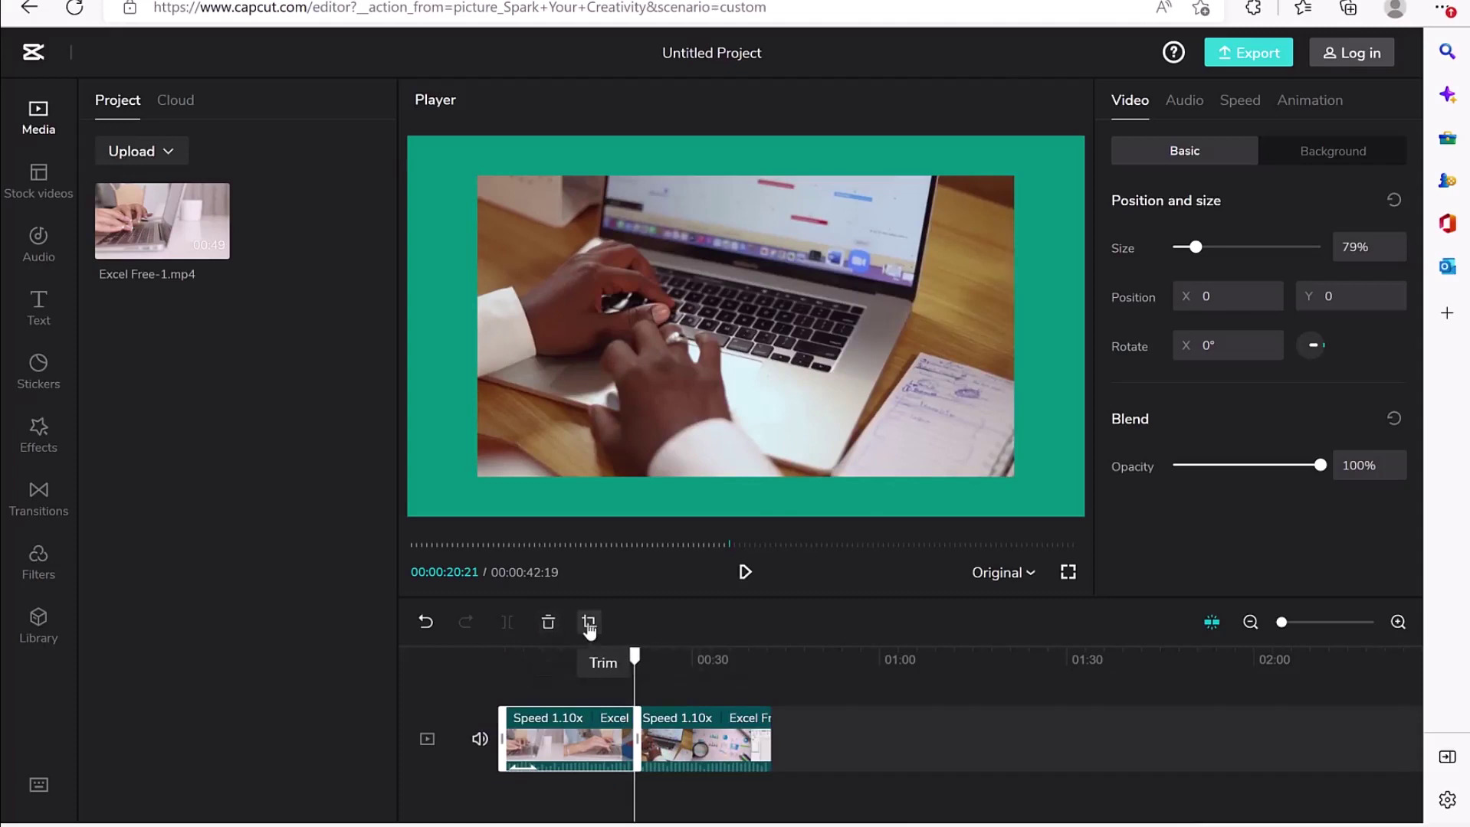
Trim the second clip segment at both ends to 00:15:18 and check the player's aspect ratio options.
{"action": "left_click", "coordinate": [690, 732]}
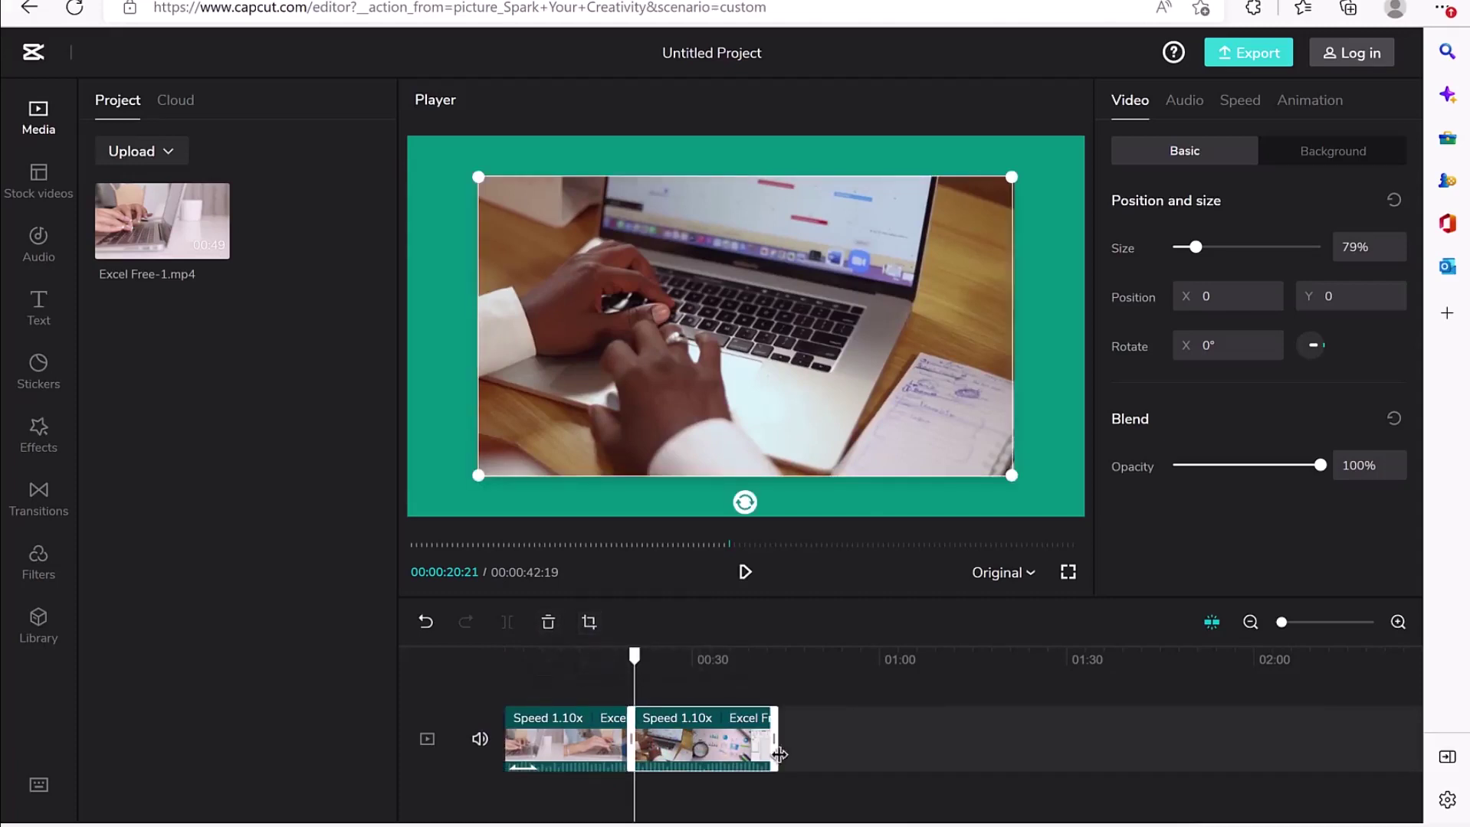
{"action": "left_click_drag", "start_coordinate": [776, 739], "coordinate": [755, 737]}
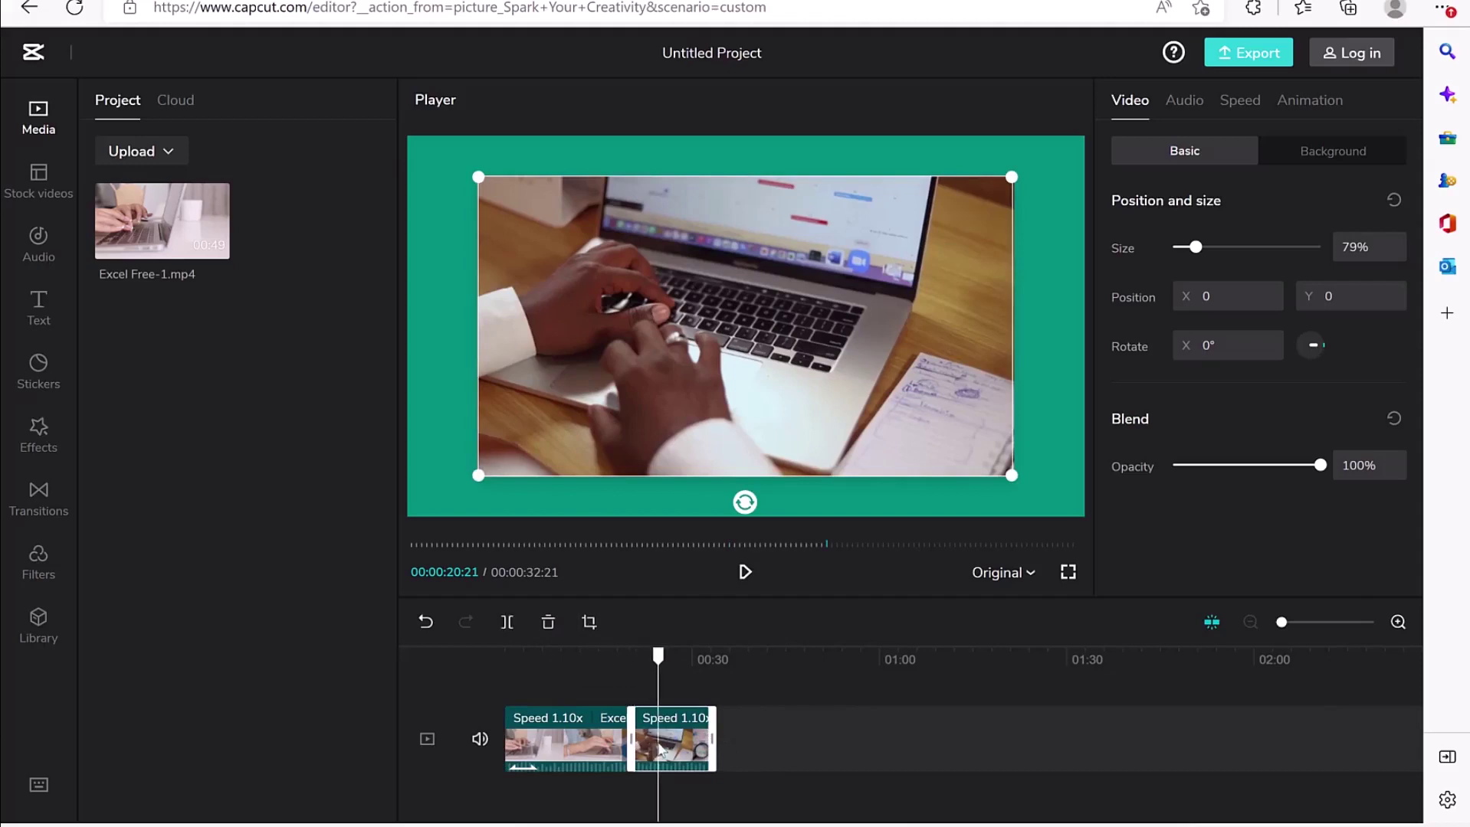
{"action": "left_click_drag", "start_coordinate": [631, 739], "coordinate": [613, 739]}
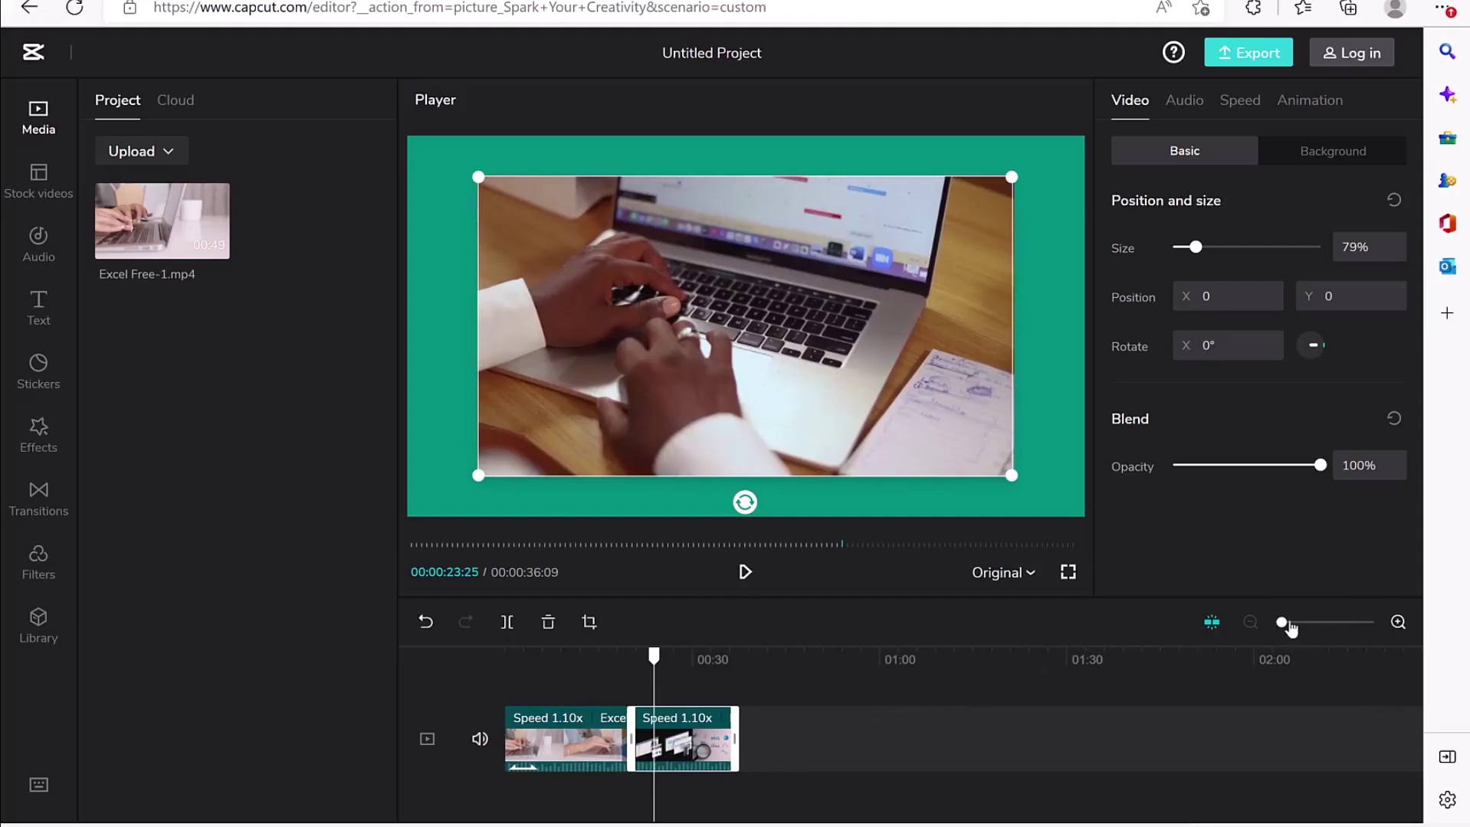
{"action": "left_click_drag", "start_coordinate": [1283, 624], "coordinate": [1300, 625]}
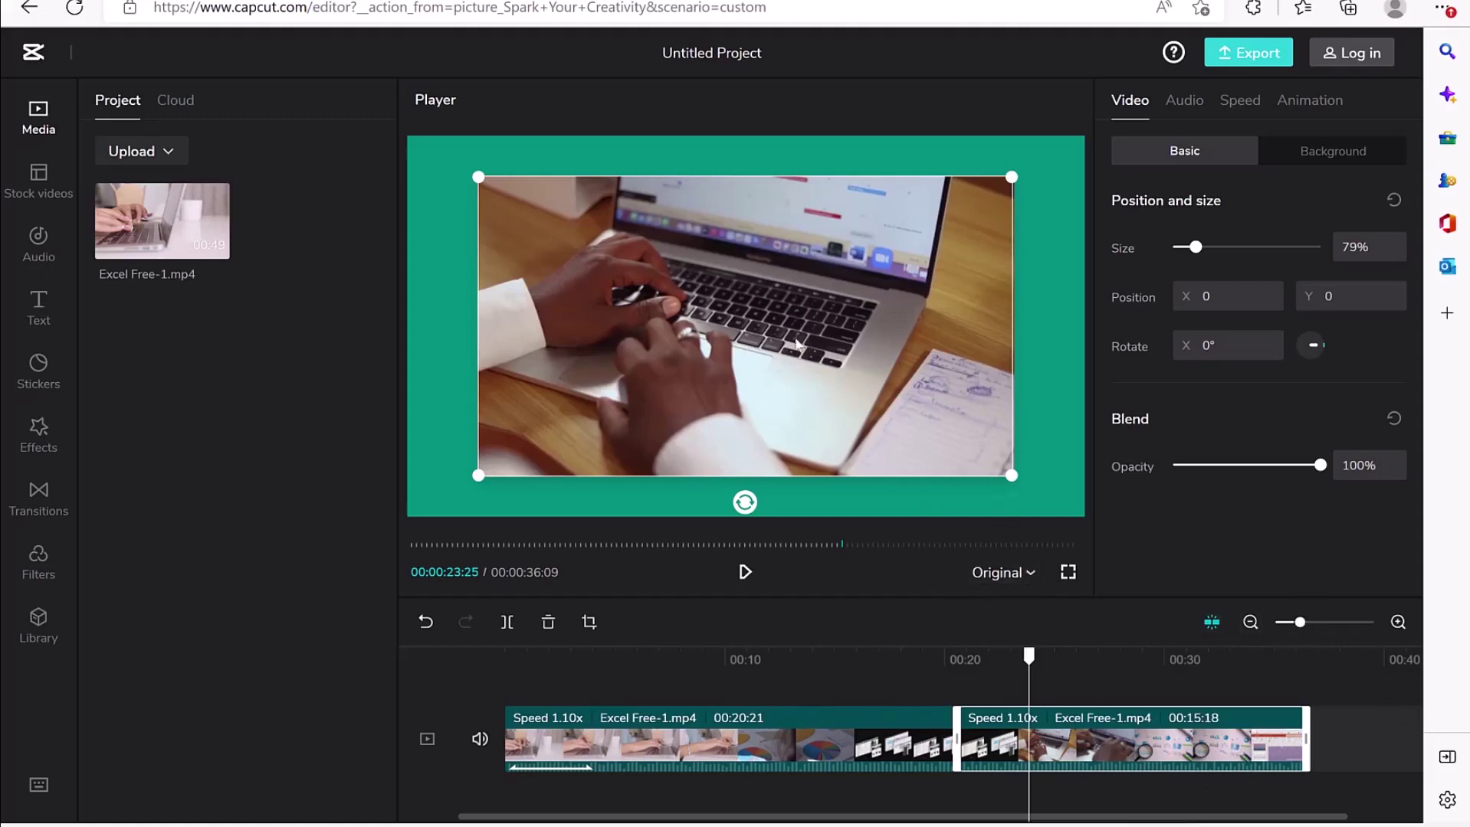
{"action": "left_click", "coordinate": [1026, 573]}
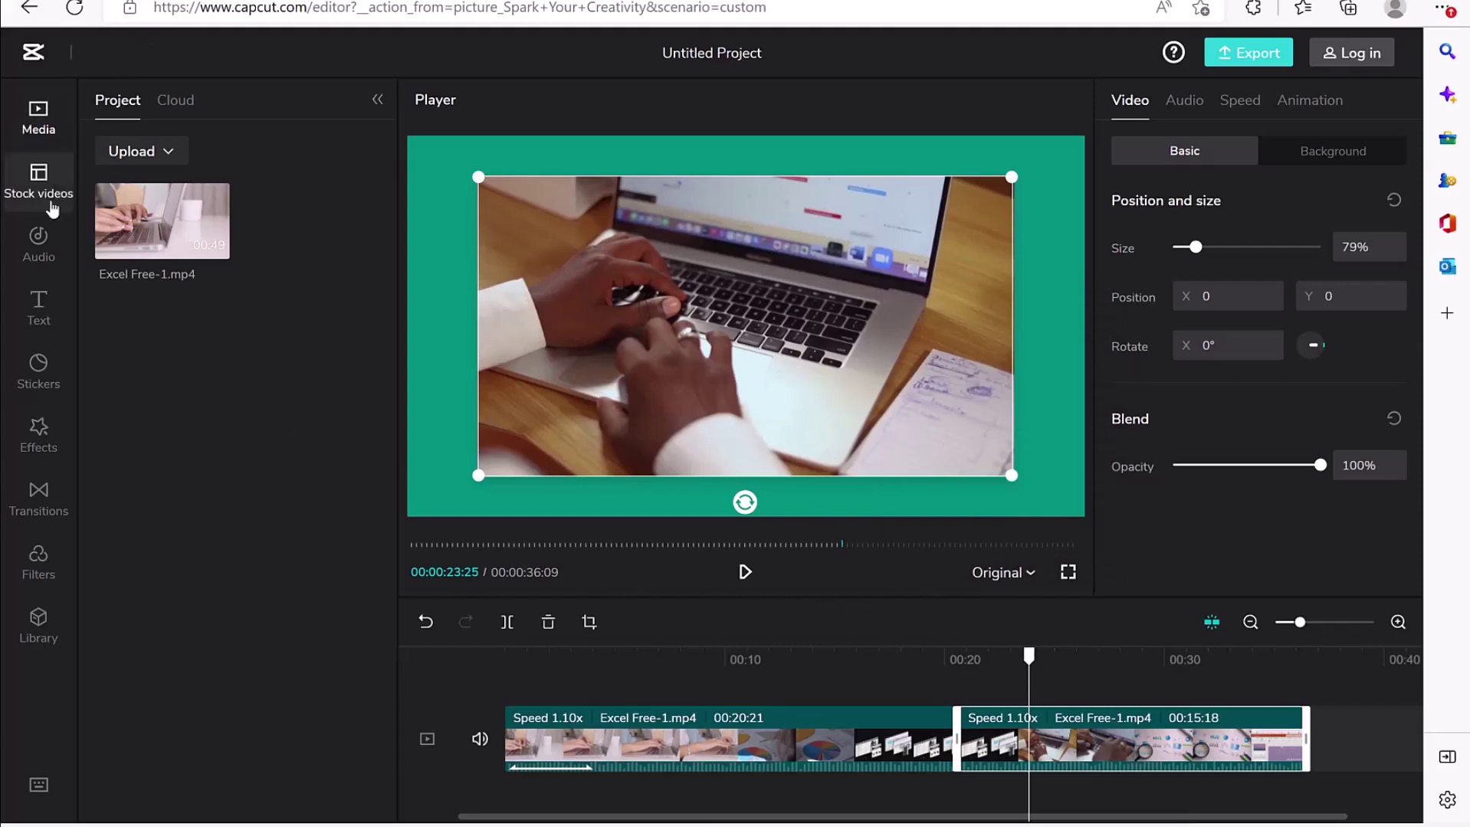
Add the 10-second Aerial stock video of cows on a green hillside to the timeline between the two segments.
{"action": "left_click", "coordinate": [42, 178]}
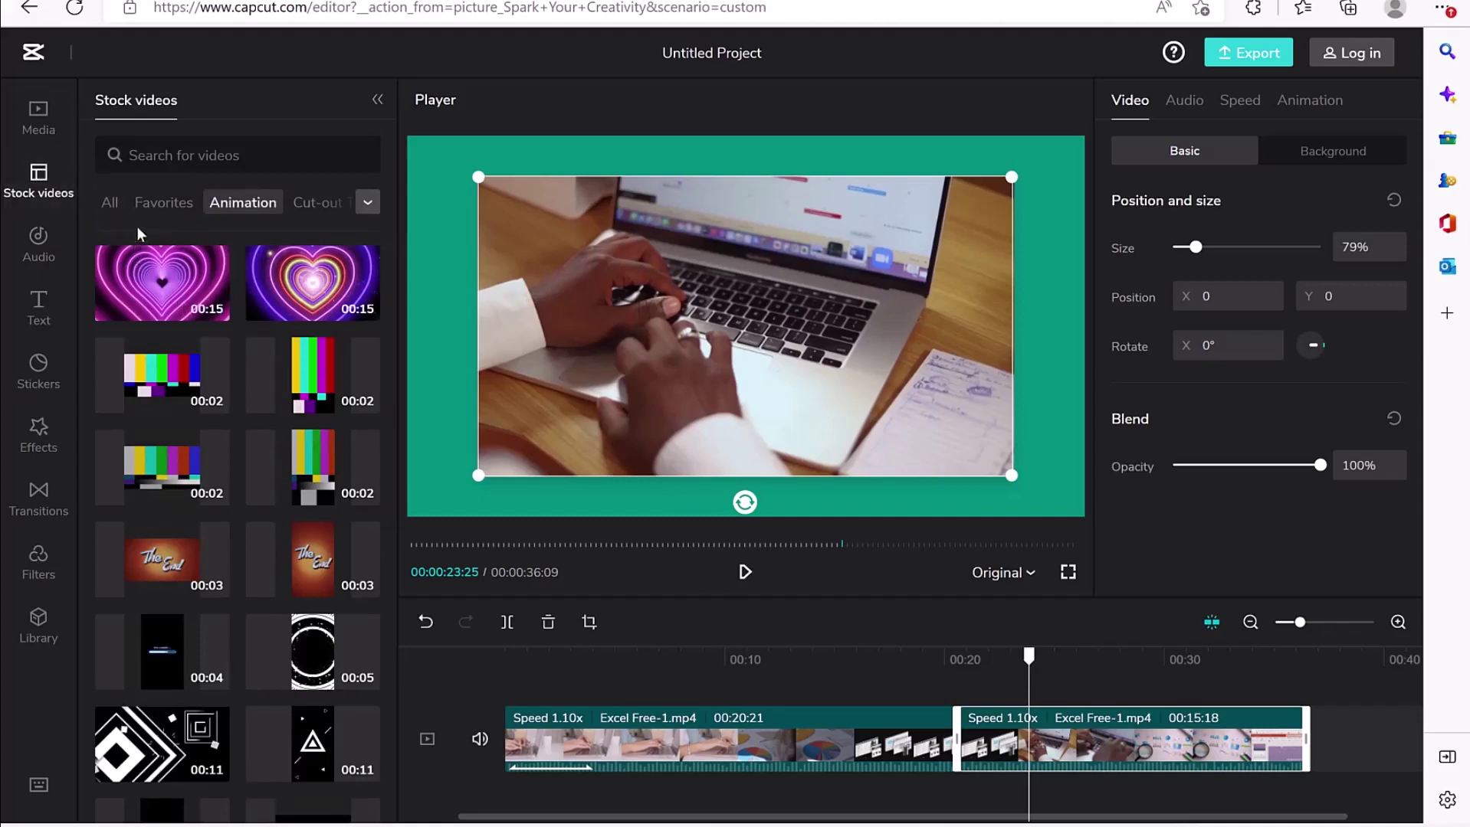
{"action": "left_click", "coordinate": [110, 203]}
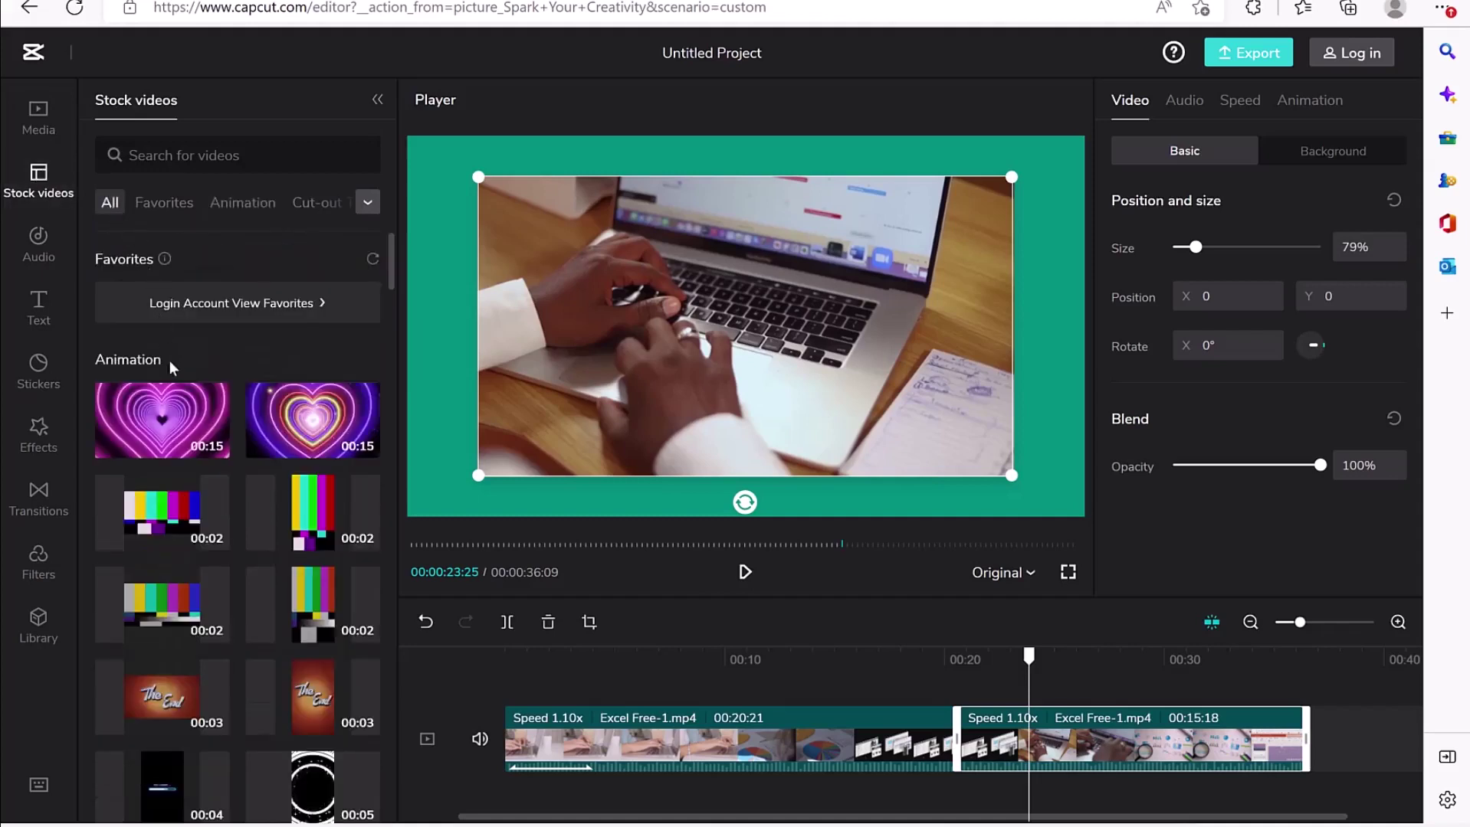
{"action": "scroll", "coordinate": [184, 479], "scroll_direction": "down", "scroll_amount": 10}
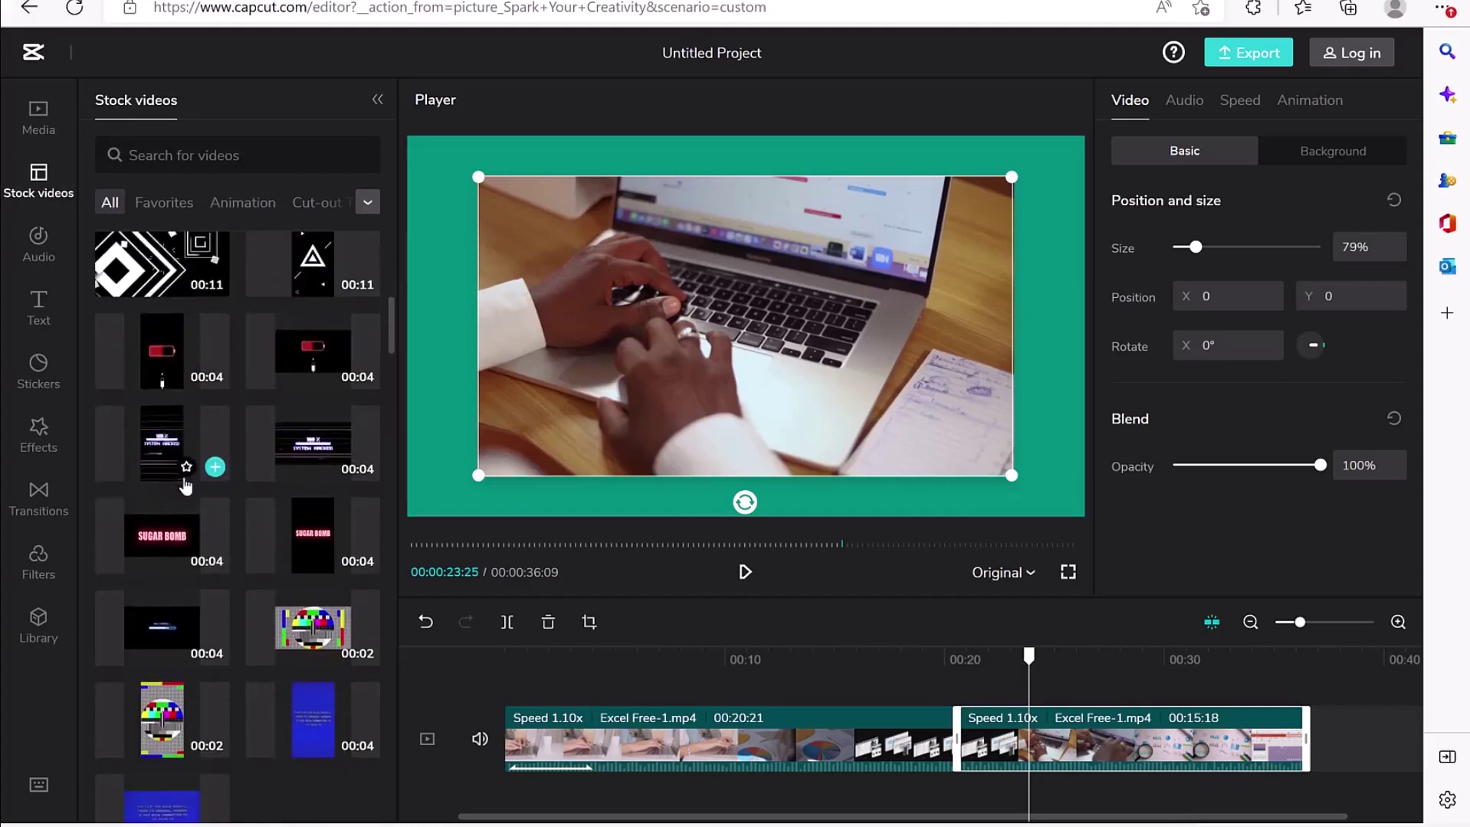
{"action": "scroll", "coordinate": [206, 491], "scroll_direction": "down", "scroll_amount": 1}
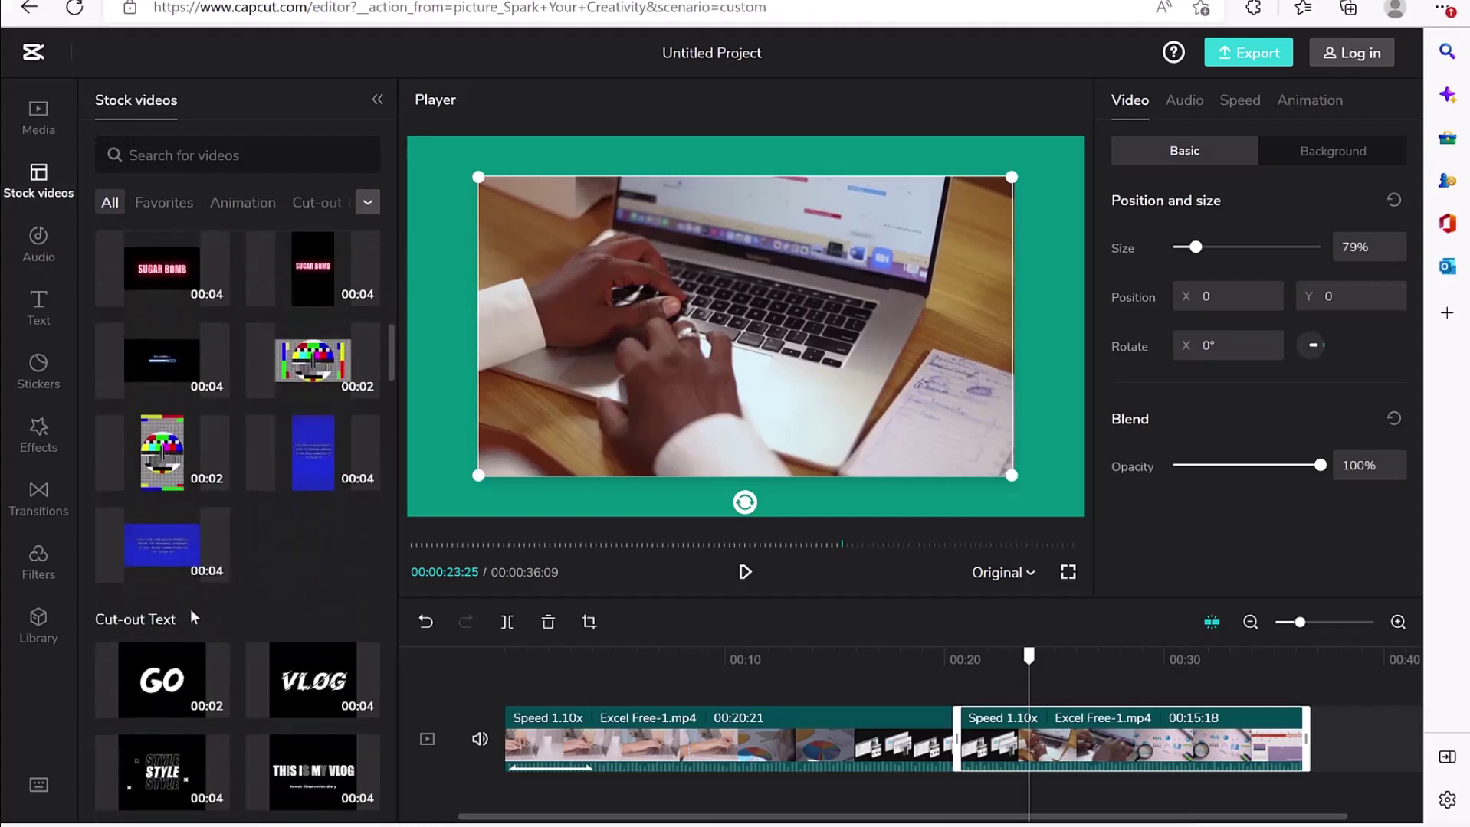
{"action": "scroll", "coordinate": [191, 629], "scroll_direction": "down", "scroll_amount": 15}
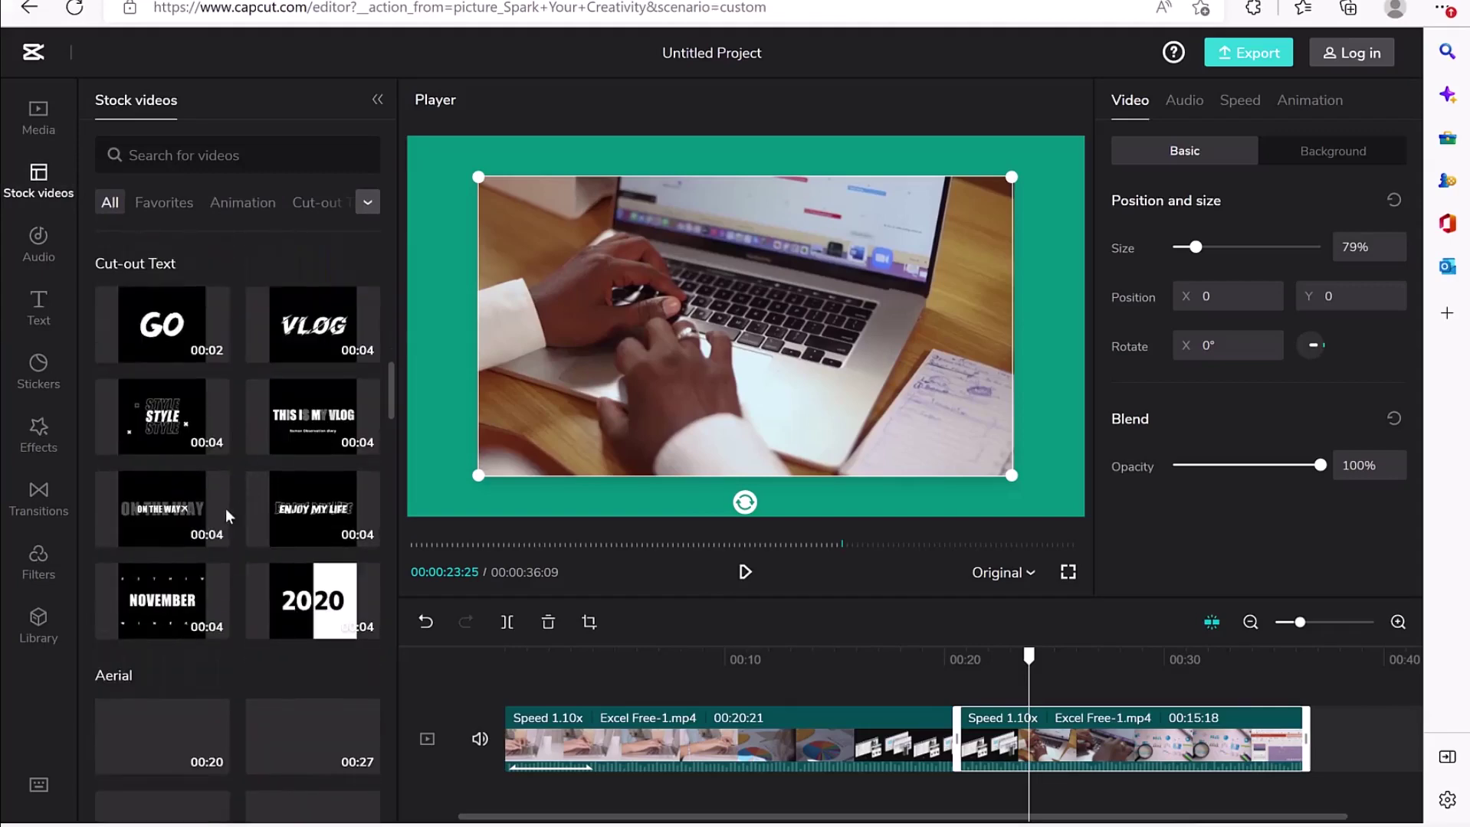
{"action": "scroll", "coordinate": [218, 498], "scroll_direction": "down", "scroll_amount": 4}
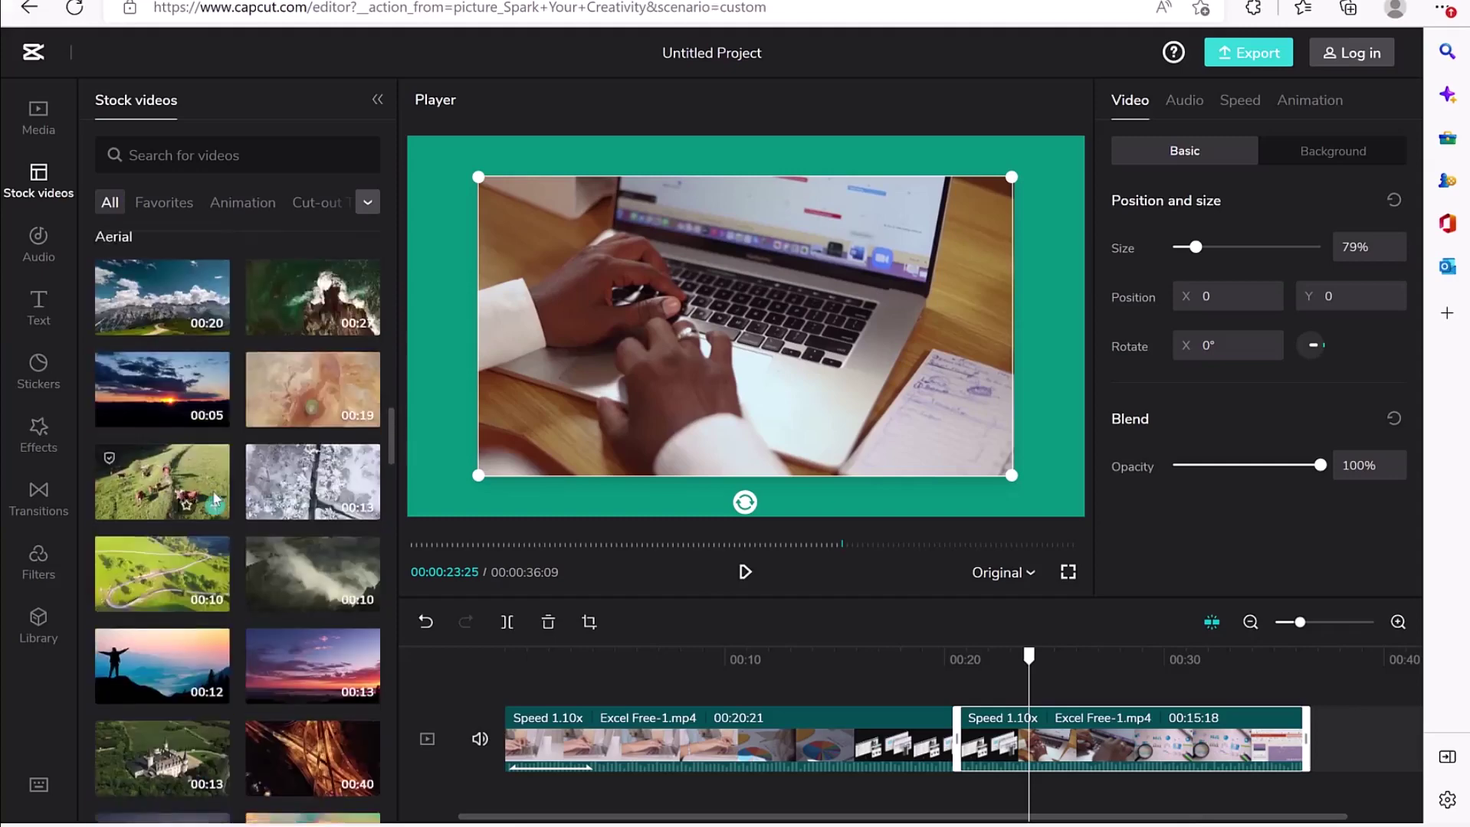
{"action": "mouse_move", "coordinate": [215, 413]}
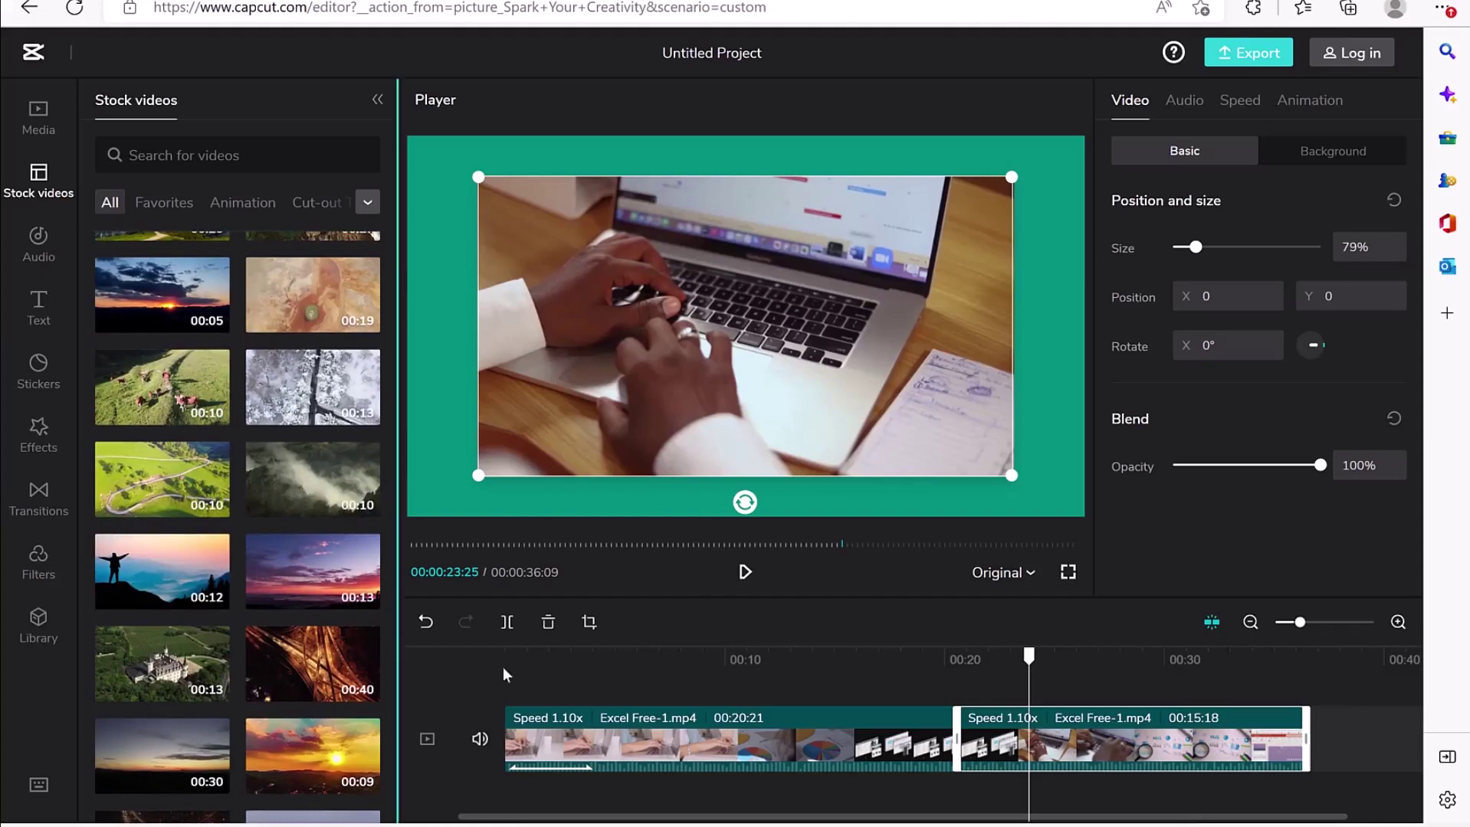
{"action": "left_click", "coordinate": [216, 413]}
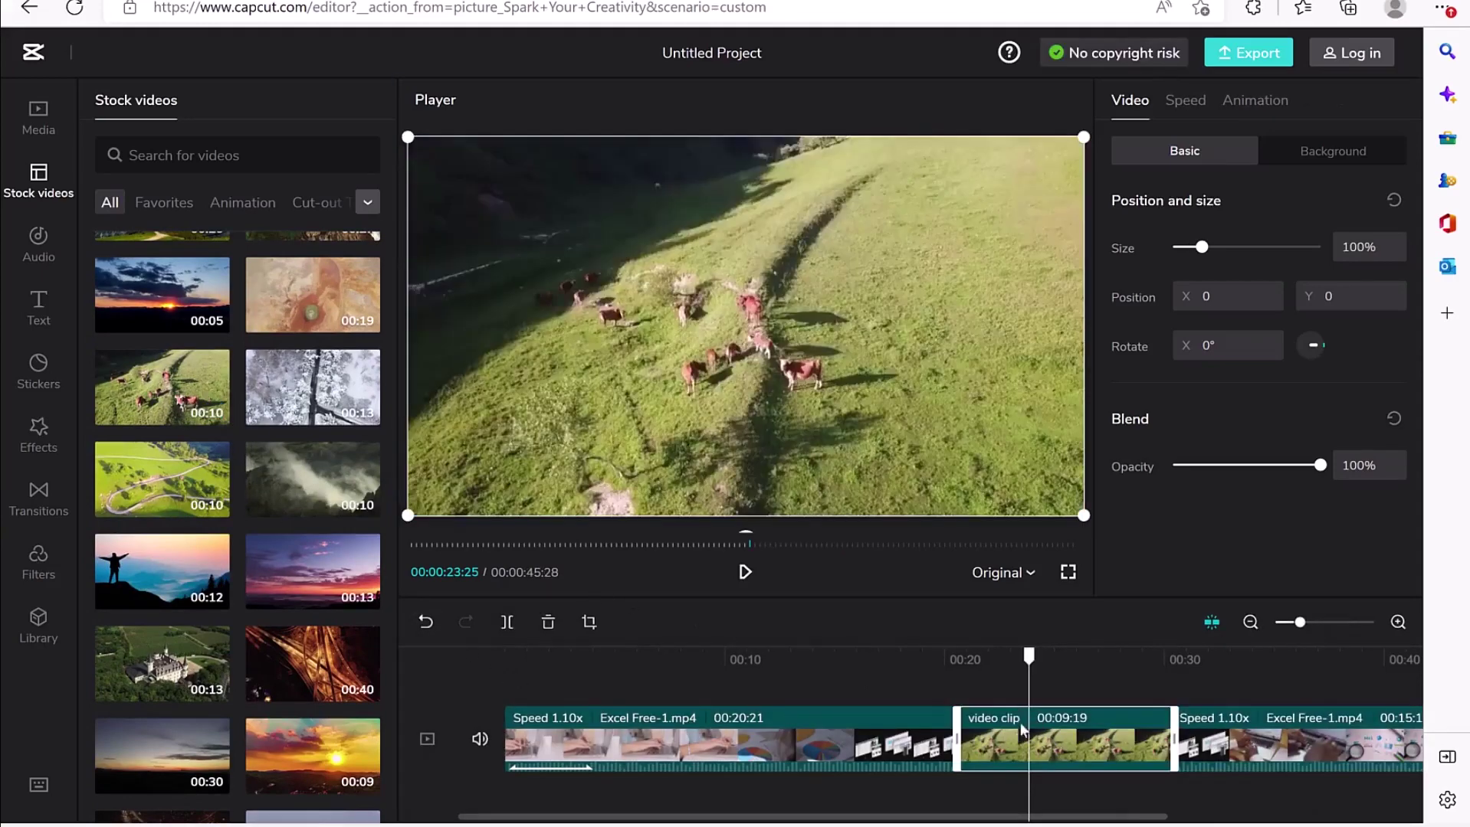
Move the cow video onto its own track above the main clip, preview it, and put the playhead at 00:00:20:16.
{"action": "mouse_move", "coordinate": [1022, 728]}
{"action": "left_mouse_down"}
{"action": "mouse_move", "coordinate": [1027, 689]}
{"action": "mouse_move", "coordinate": [1033, 705]}
{"action": "left_mouse_up"}
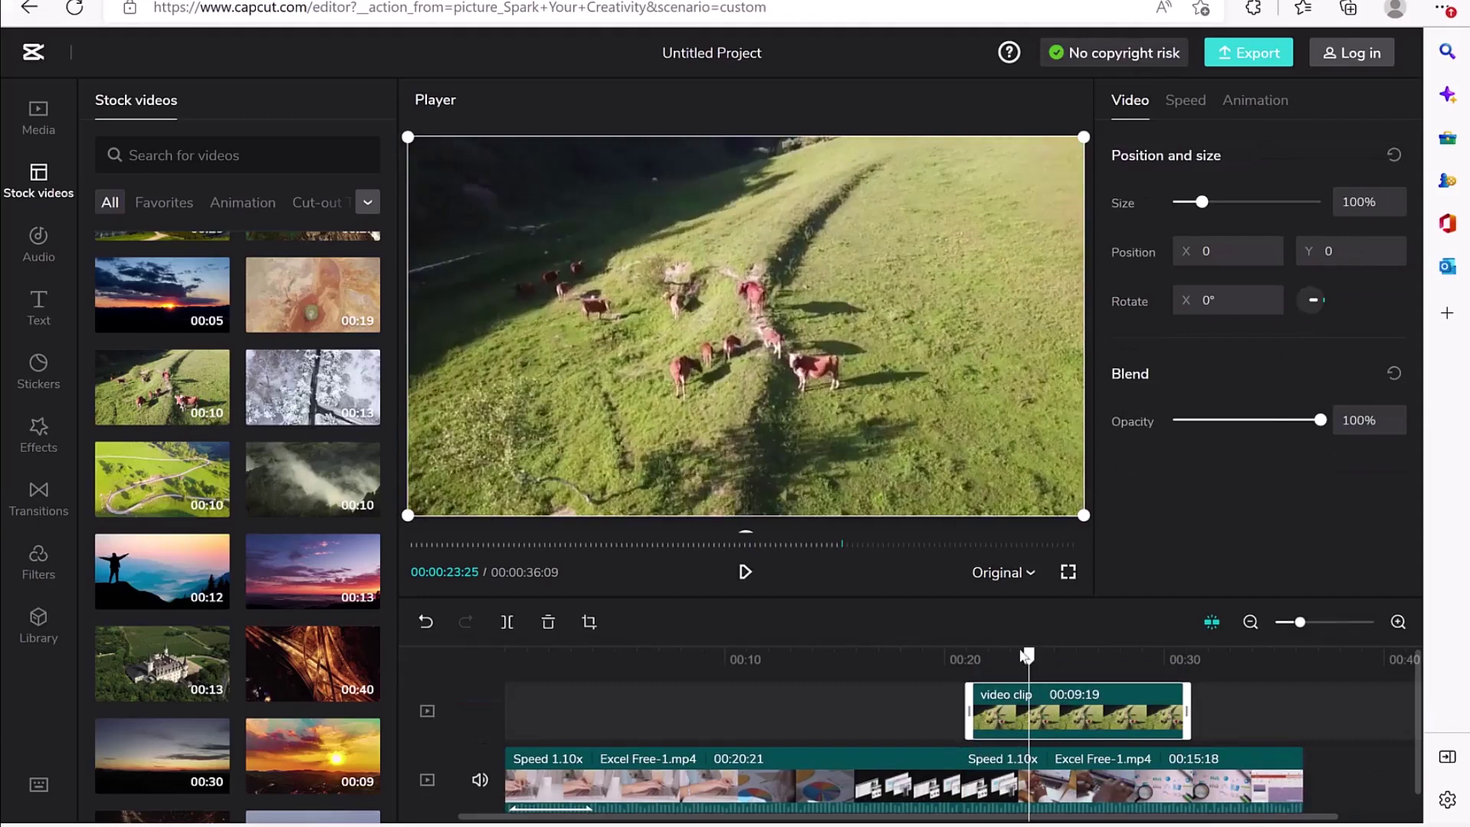
{"action": "left_click_drag", "start_coordinate": [1028, 659], "coordinate": [1084, 657]}
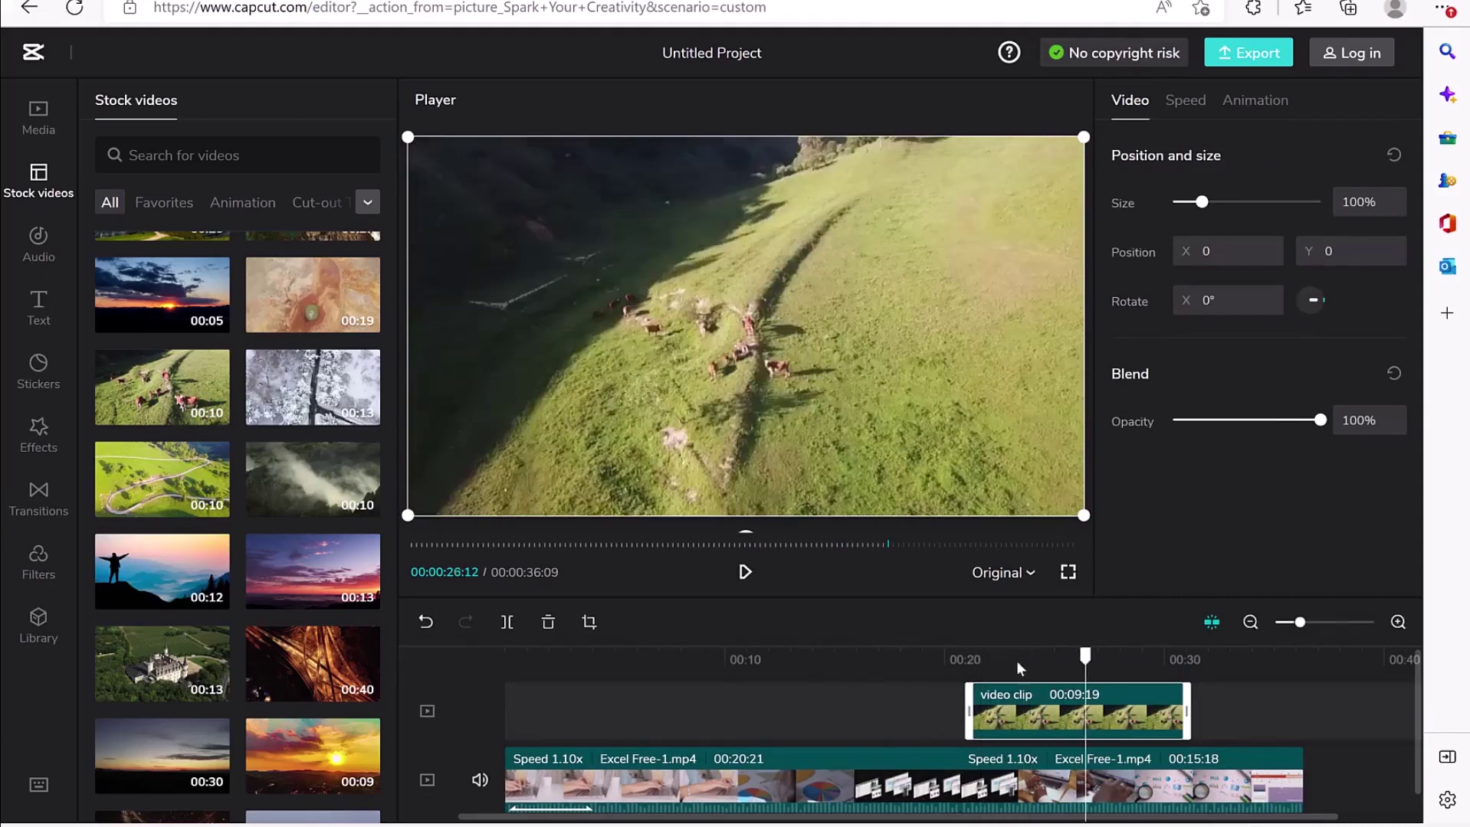
{"action": "left_click", "coordinate": [957, 659]}
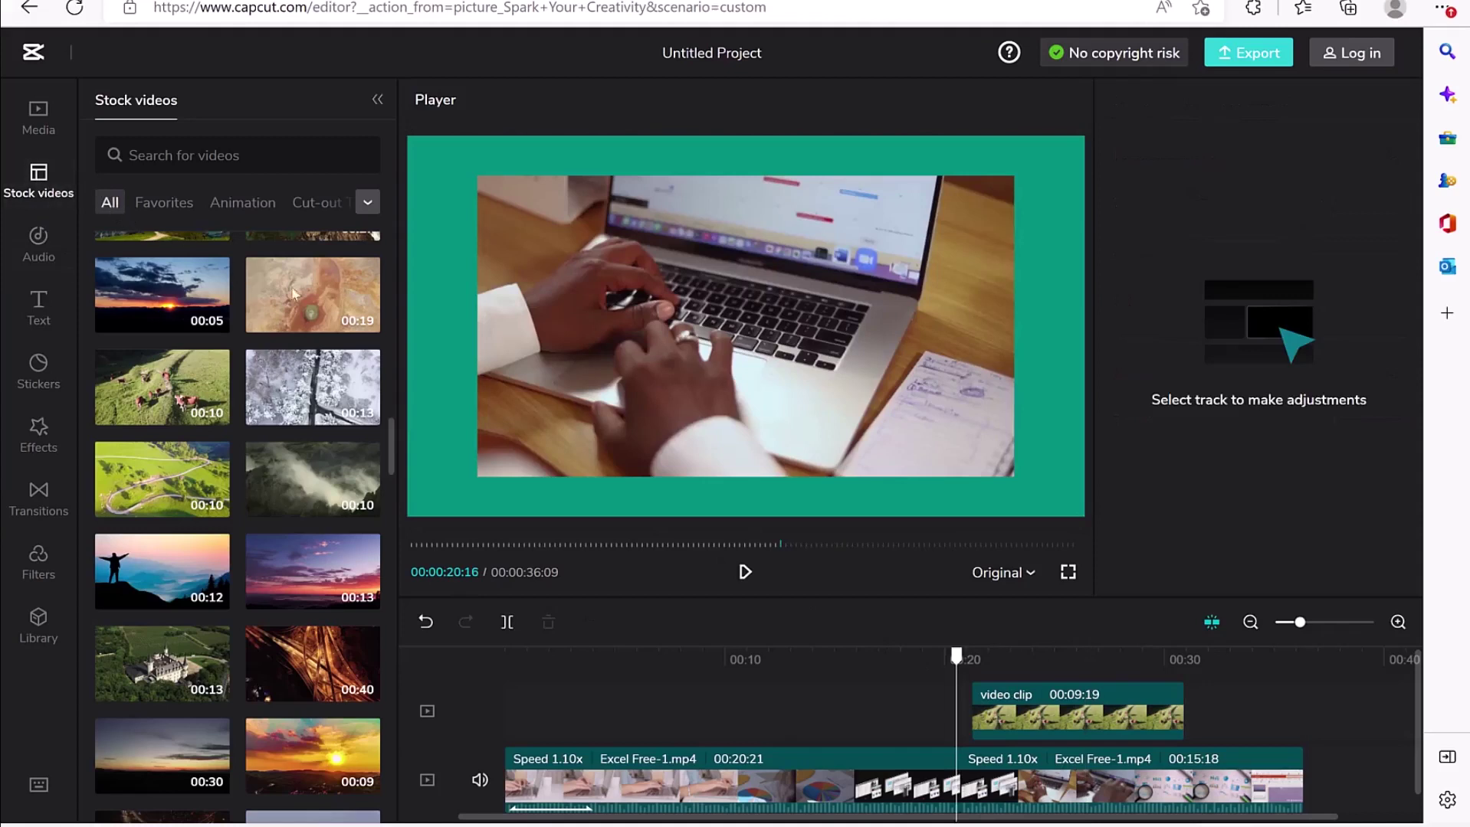
Look through the Favorites, Animation and Cut-out Text stock video categories and show the full category list.
{"action": "left_click", "coordinate": [178, 205]}
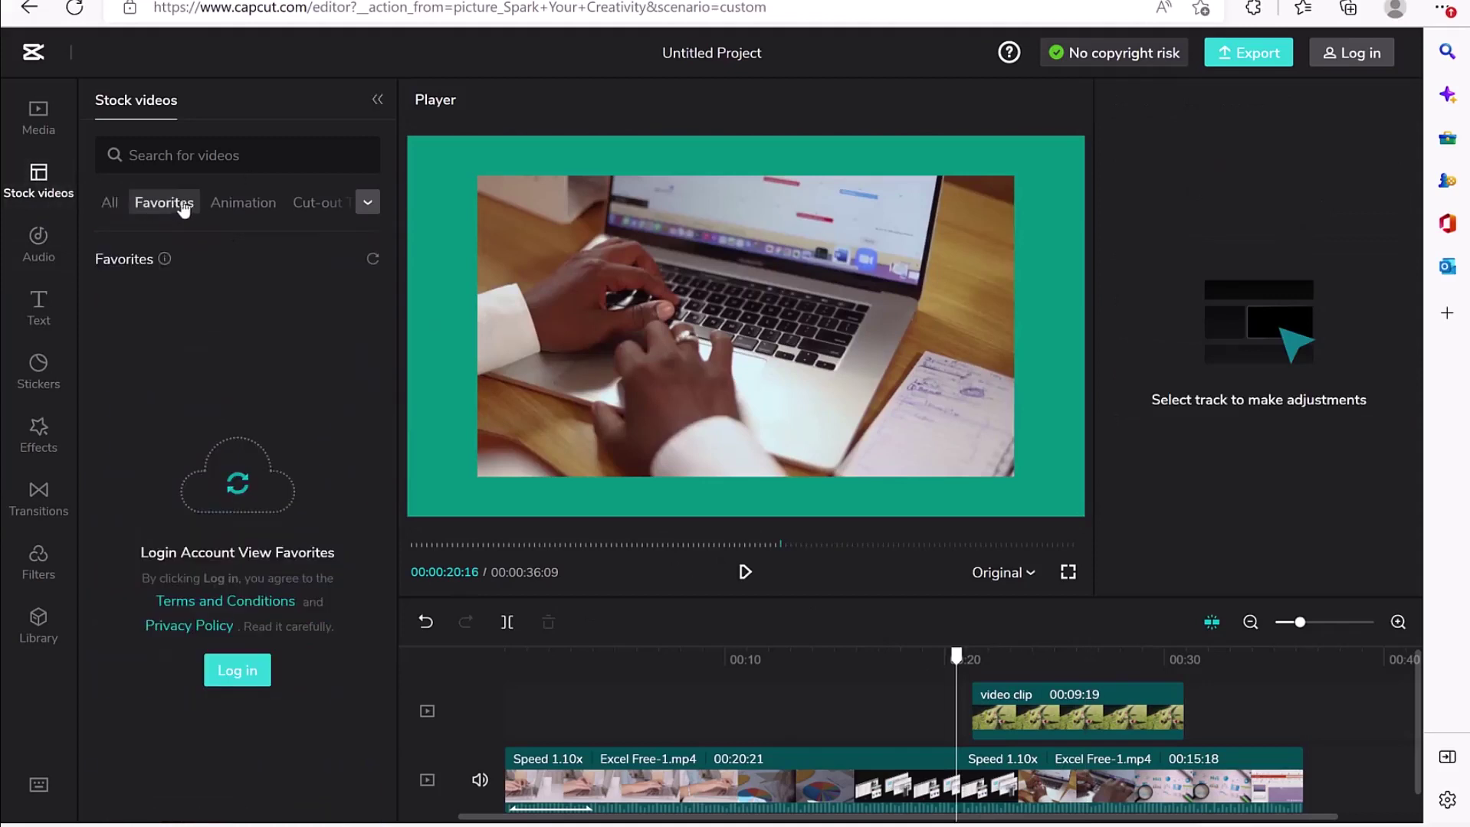
{"action": "left_click", "coordinate": [240, 209]}
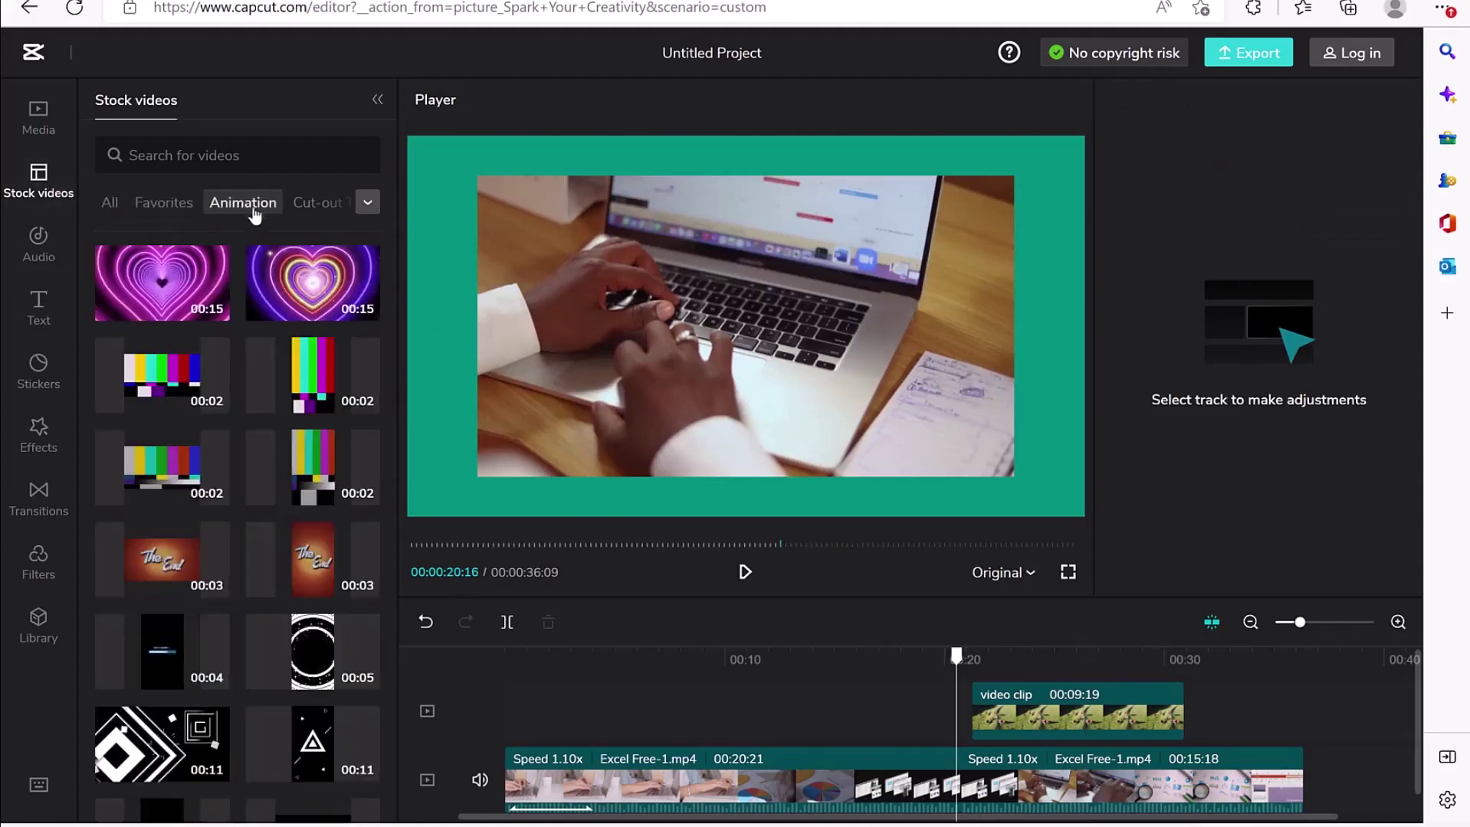
{"action": "left_click", "coordinate": [314, 203]}
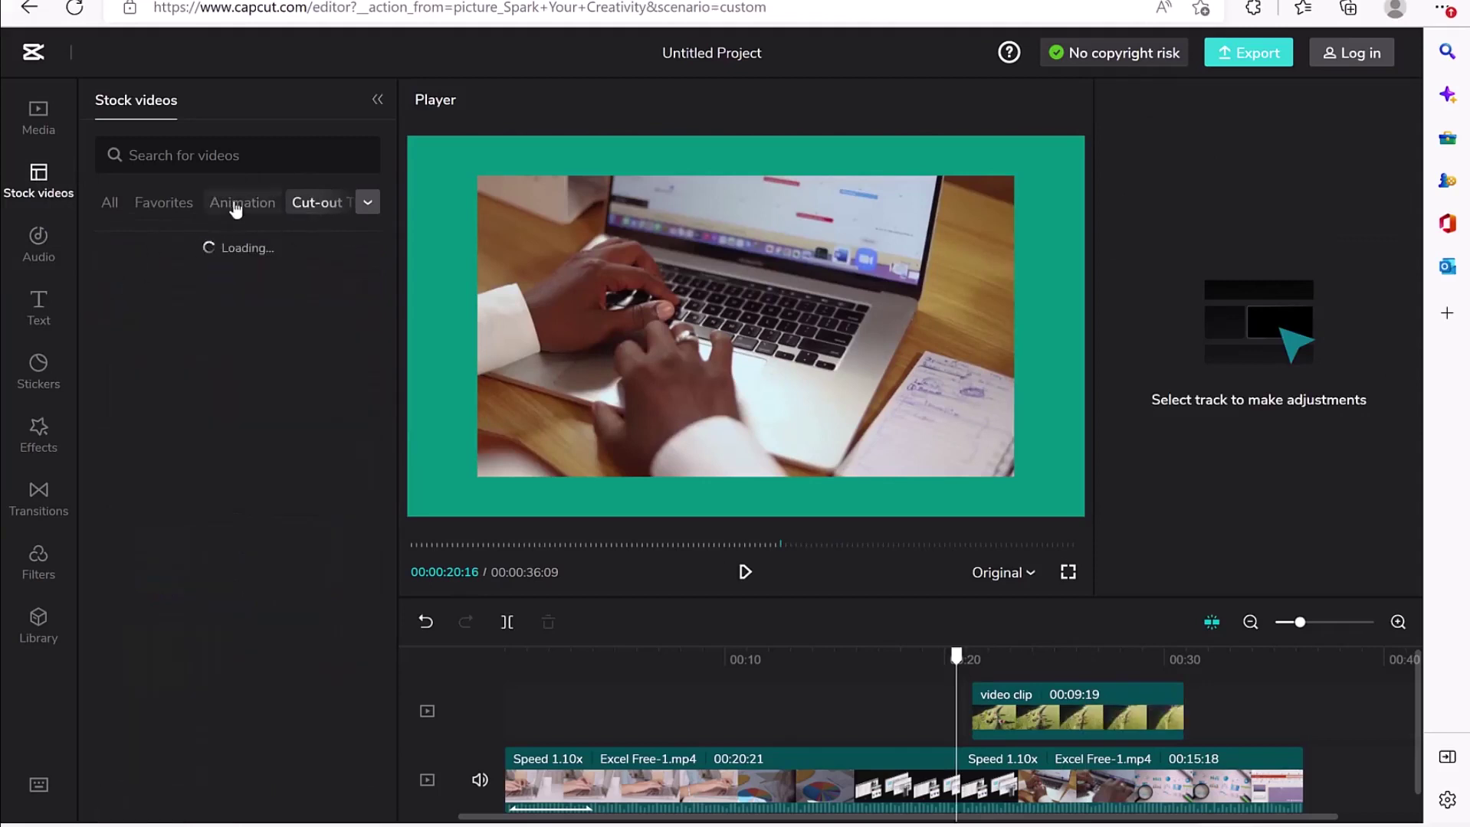
{"action": "left_click", "coordinate": [368, 202]}
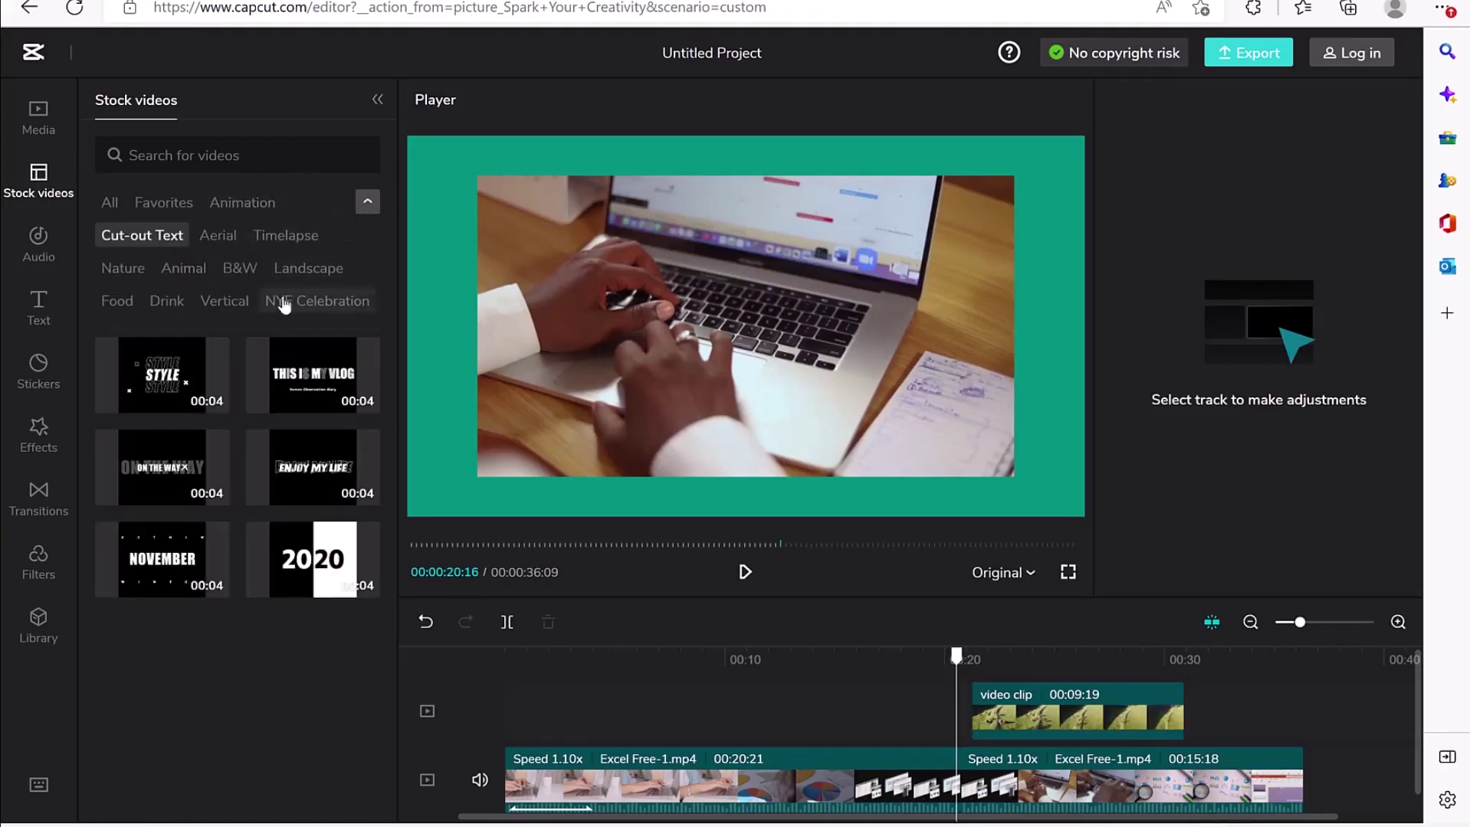
Add the 13-second grazing sheep video from the Animal stock category to the upper track, ahead of the cow video.
{"action": "left_click", "coordinate": [181, 269]}
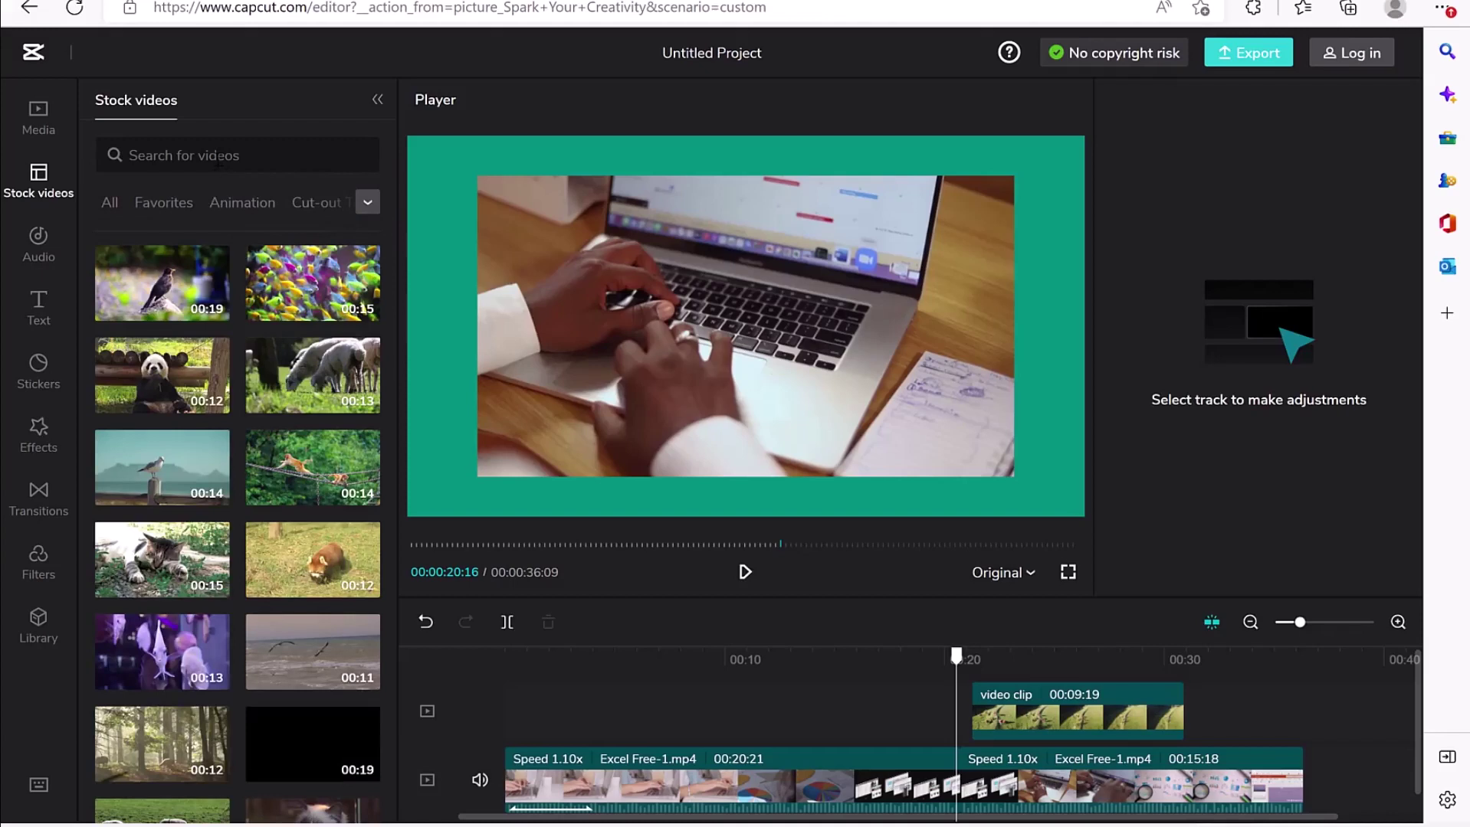
{"action": "left_click", "coordinate": [218, 155]}
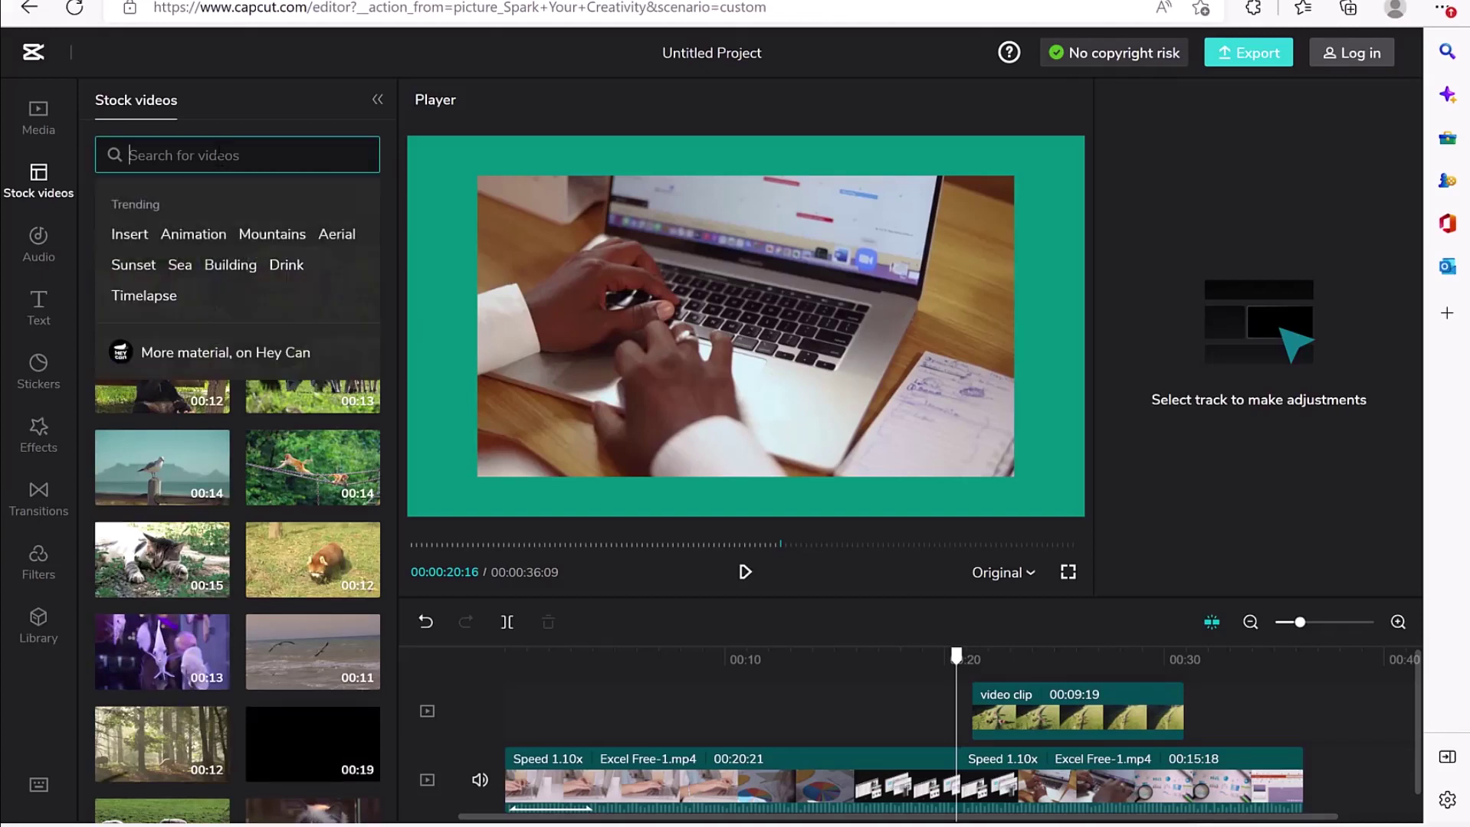
{"action": "left_click", "coordinate": [294, 102]}
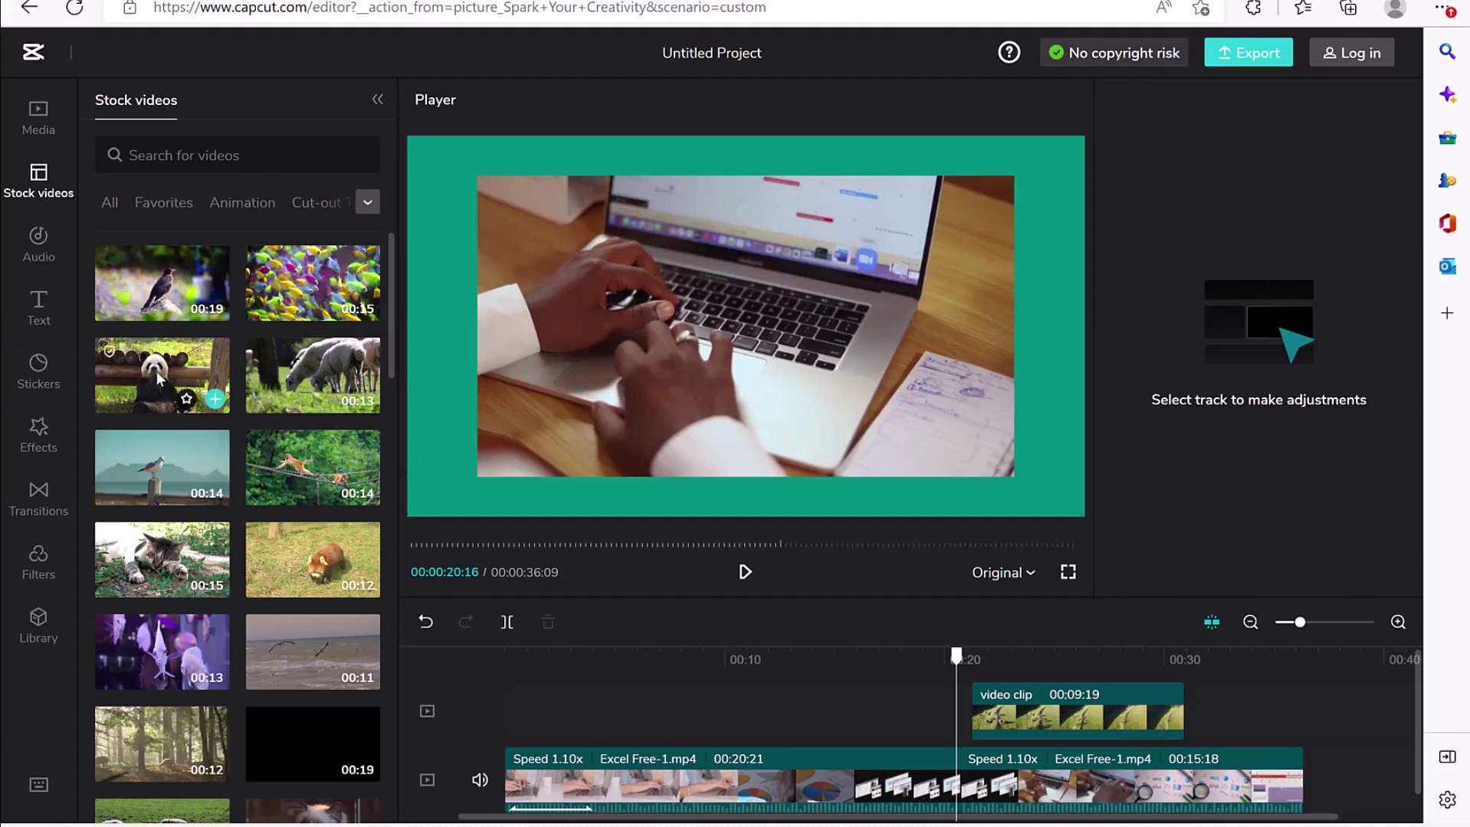
{"action": "left_click_drag", "start_coordinate": [349, 391], "coordinate": [583, 715]}
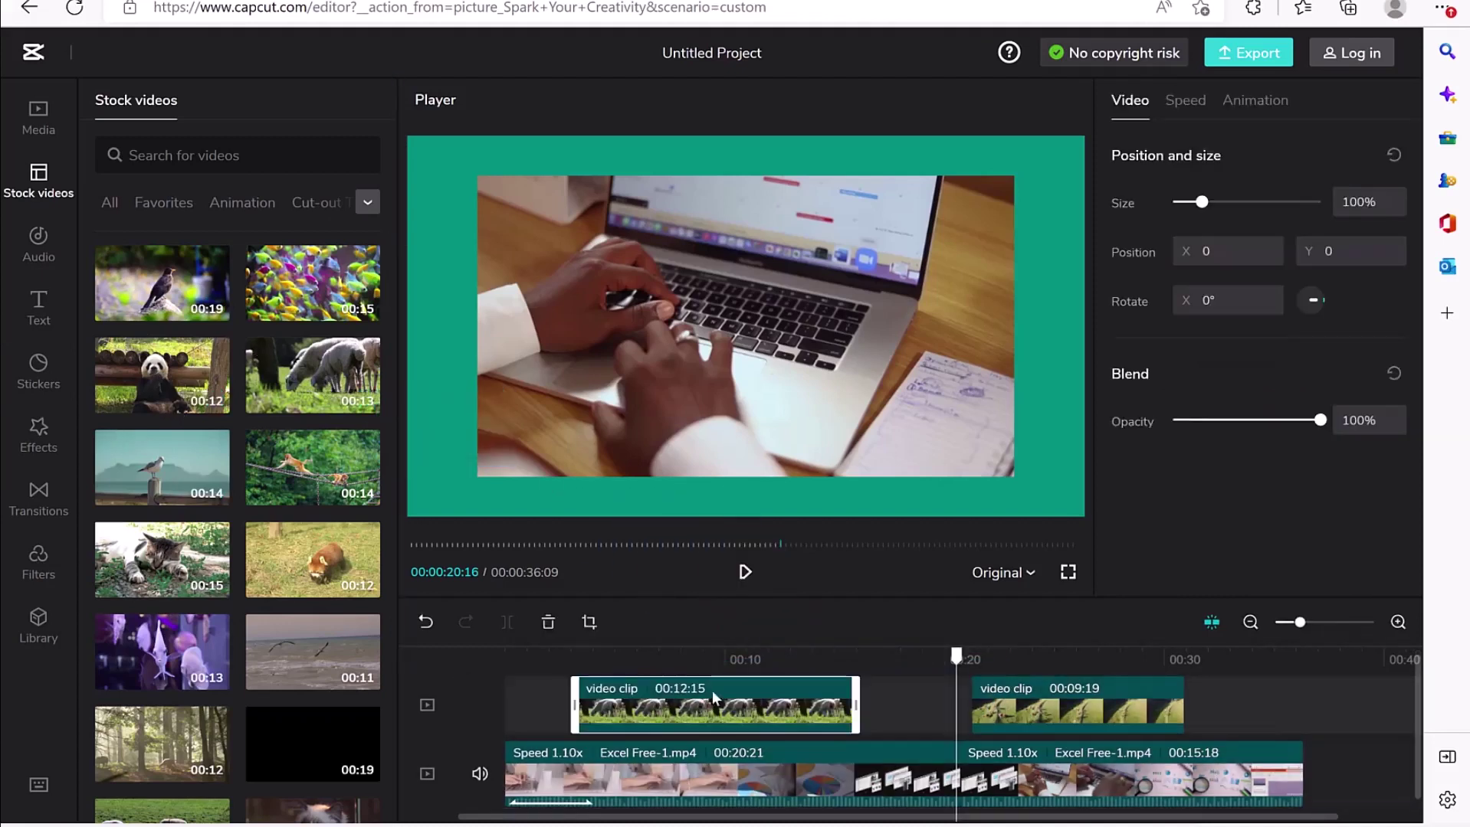
Add the Lazy Sunday song from the Recommend music category and move it to the start of the timeline.
{"action": "left_click_drag", "start_coordinate": [957, 659], "coordinate": [722, 667]}
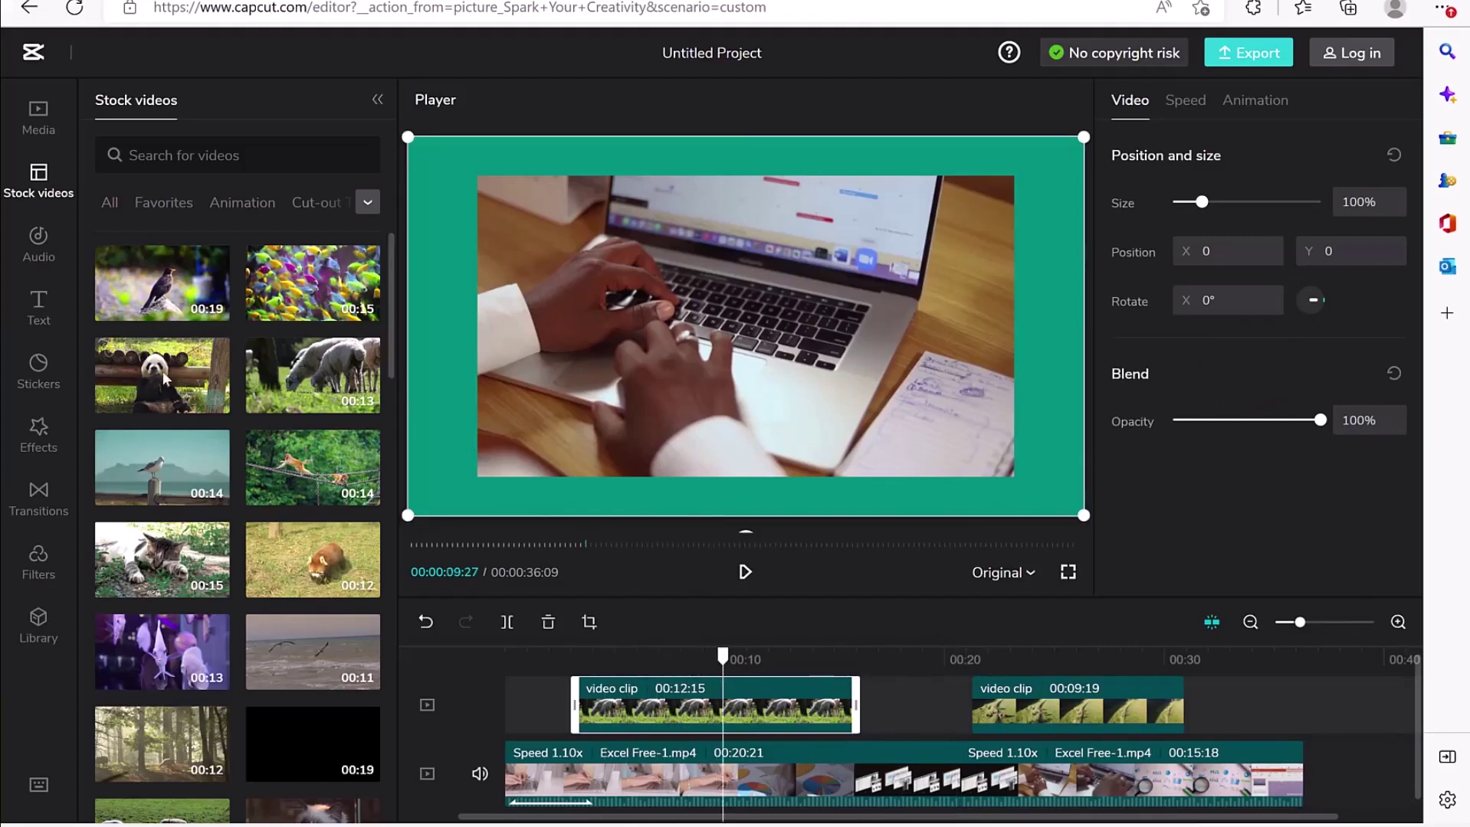
{"action": "left_click", "coordinate": [37, 244]}
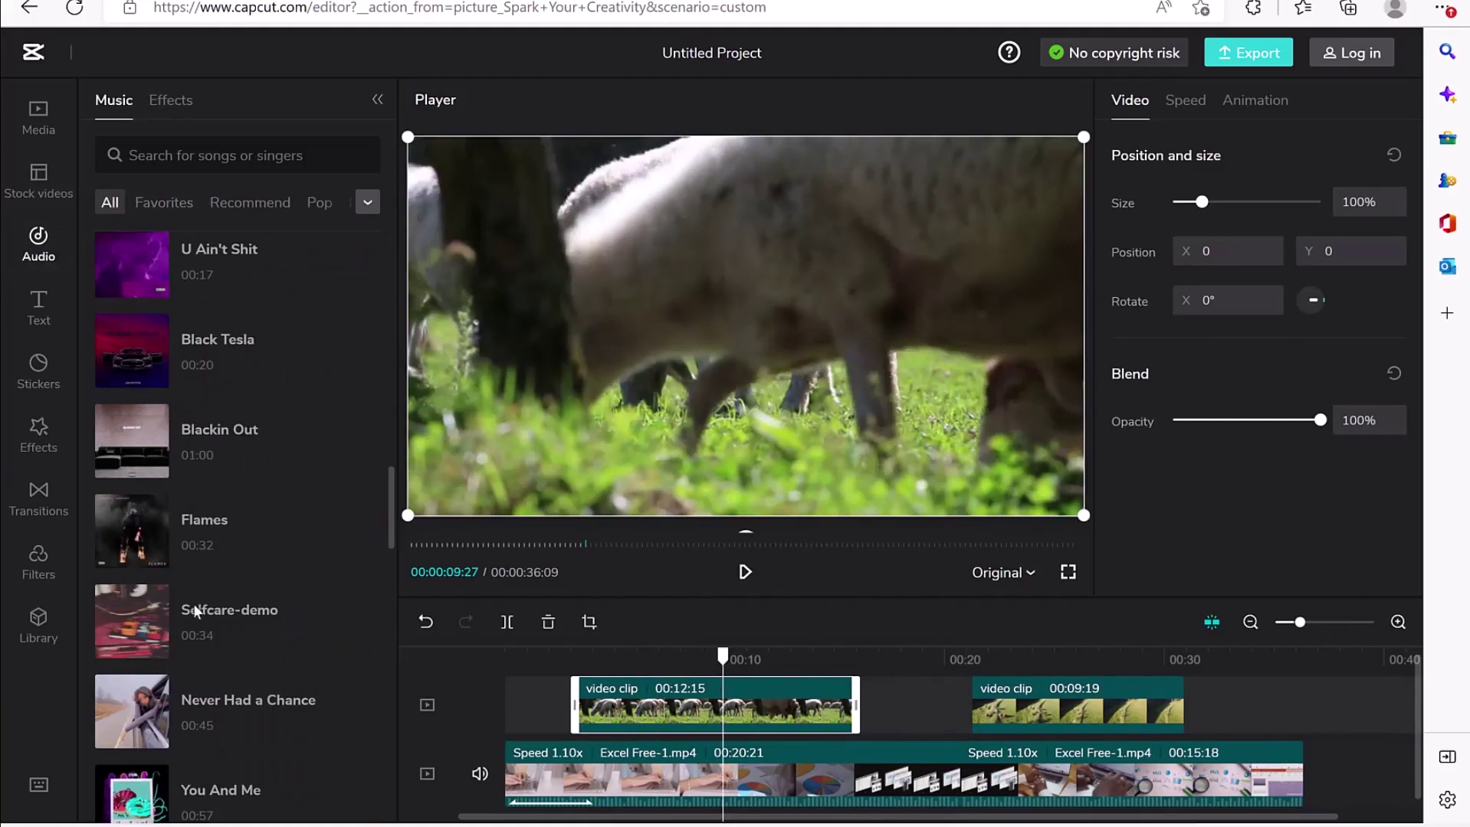
{"action": "mouse_move", "coordinate": [188, 642]}
{"action": "mouse_move", "coordinate": [165, 270]}
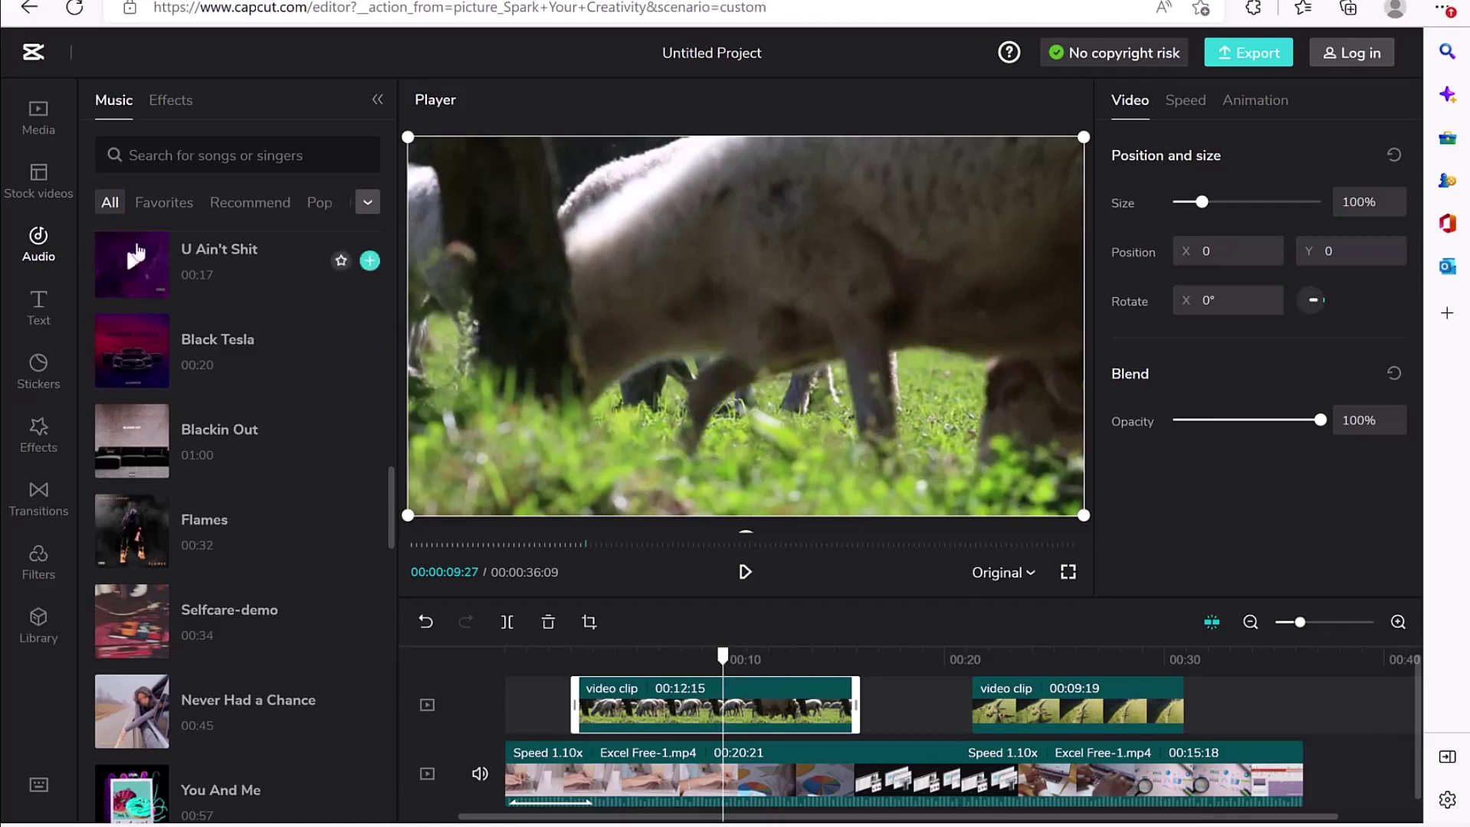
{"action": "left_click", "coordinate": [167, 207]}
{"action": "left_click", "coordinate": [247, 204]}
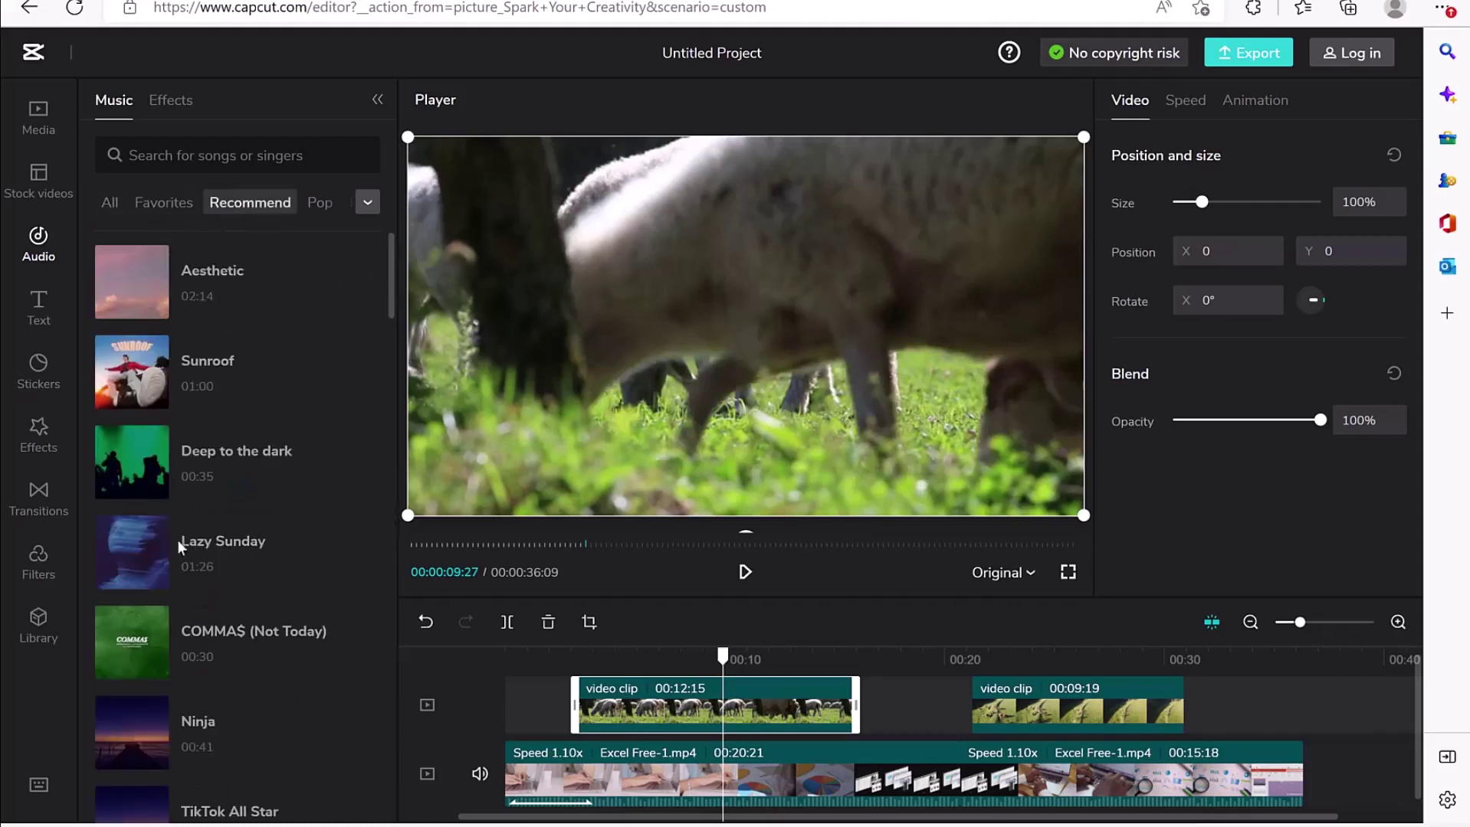
{"action": "mouse_move", "coordinate": [313, 564]}
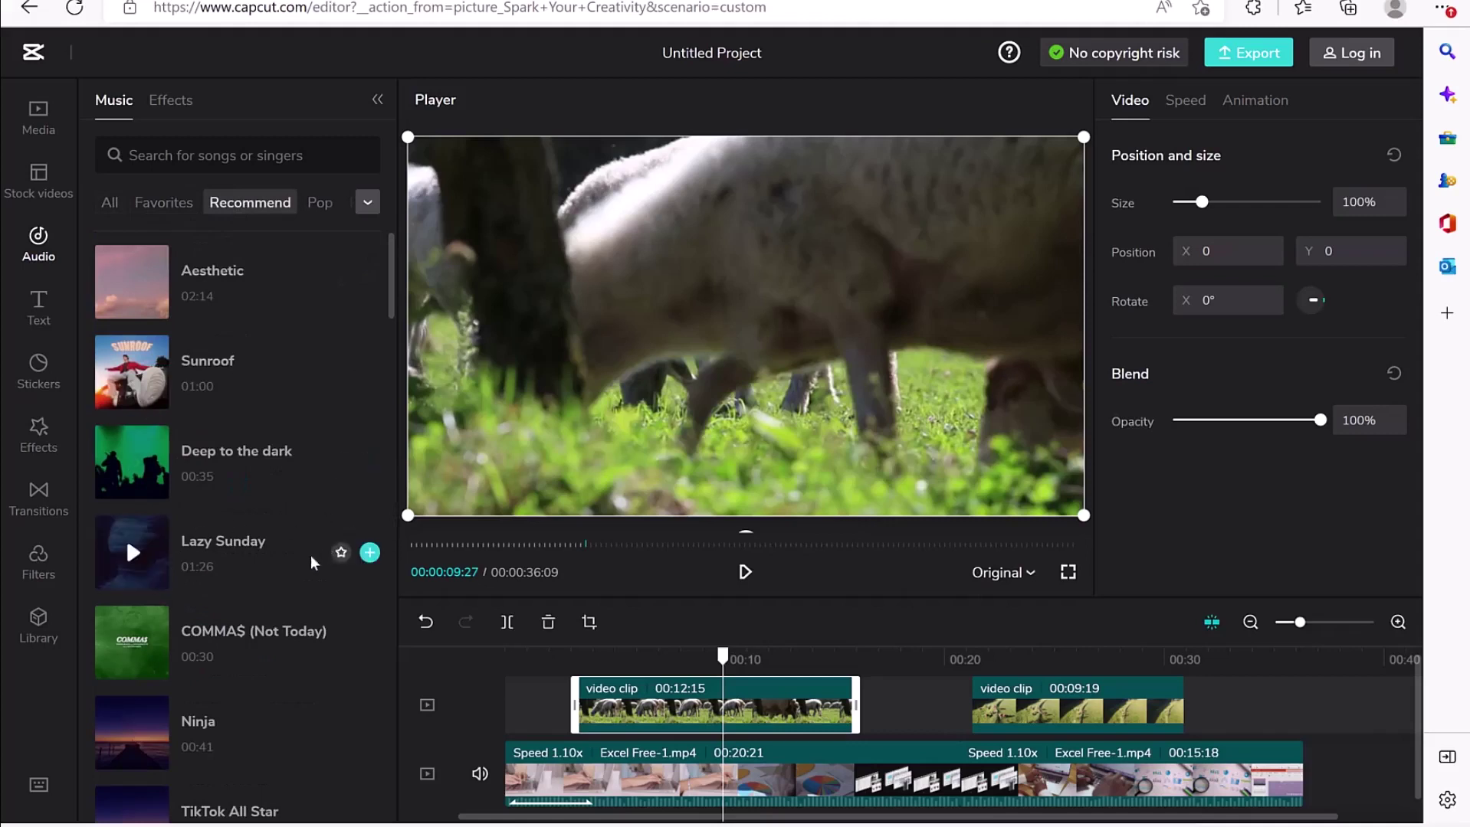
{"action": "left_click", "coordinate": [370, 554]}
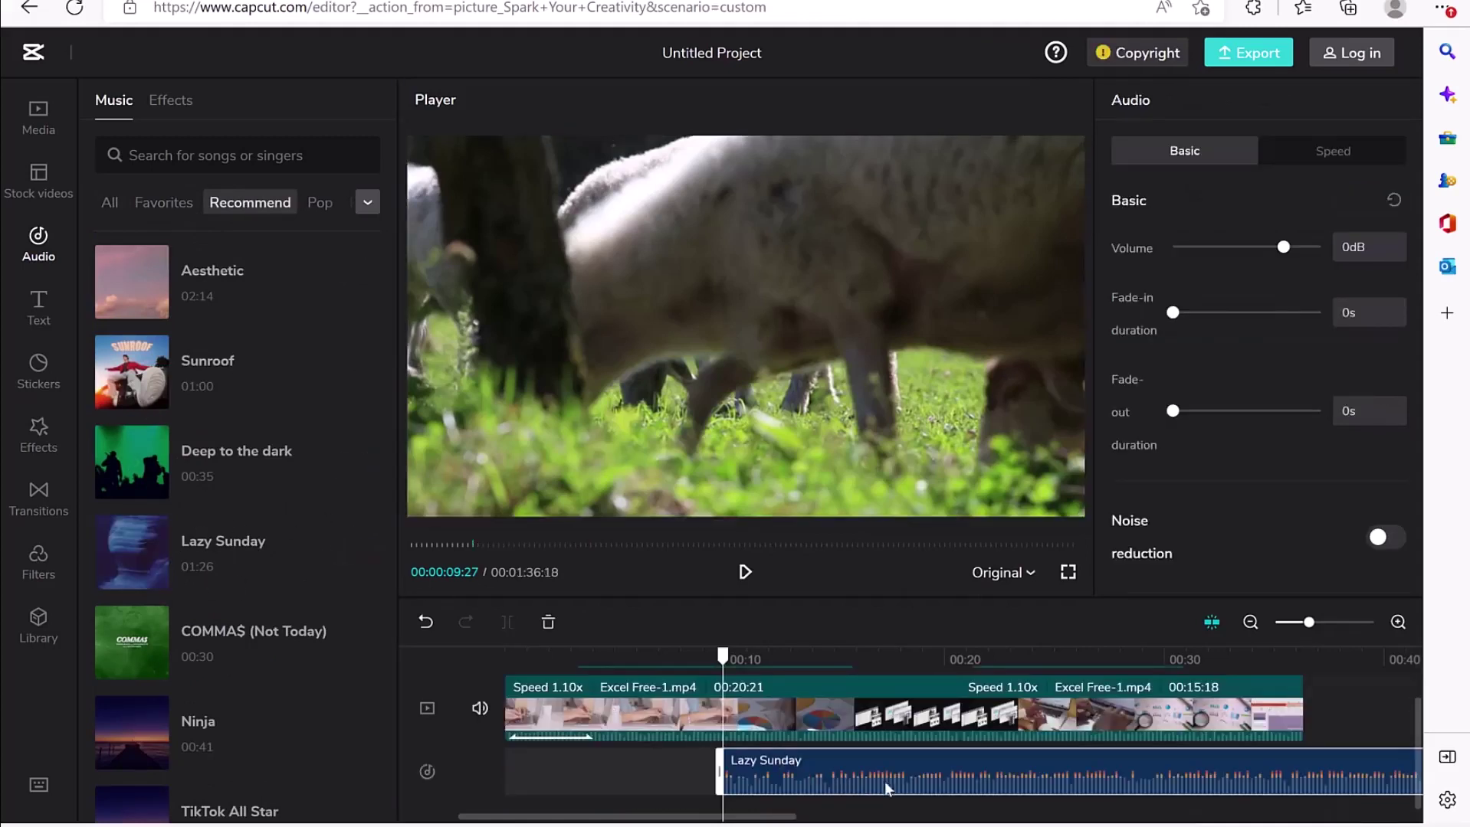
{"action": "left_click_drag", "start_coordinate": [884, 781], "coordinate": [653, 776]}
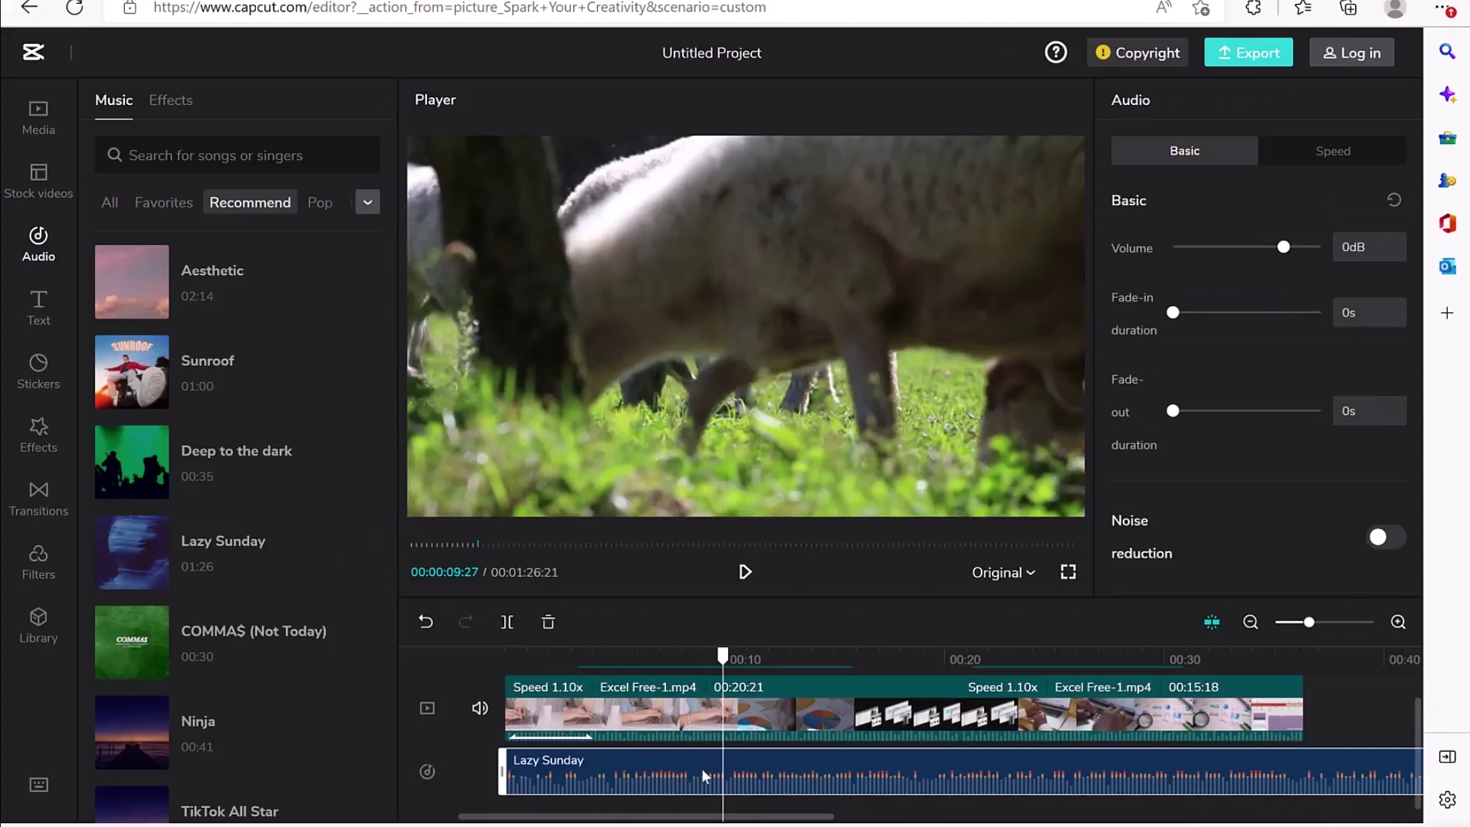
Split the Lazy Sunday audio at the video's end, 00:00:36:09, and delete the excess part.
{"action": "left_click_drag", "start_coordinate": [728, 661], "coordinate": [1305, 719]}
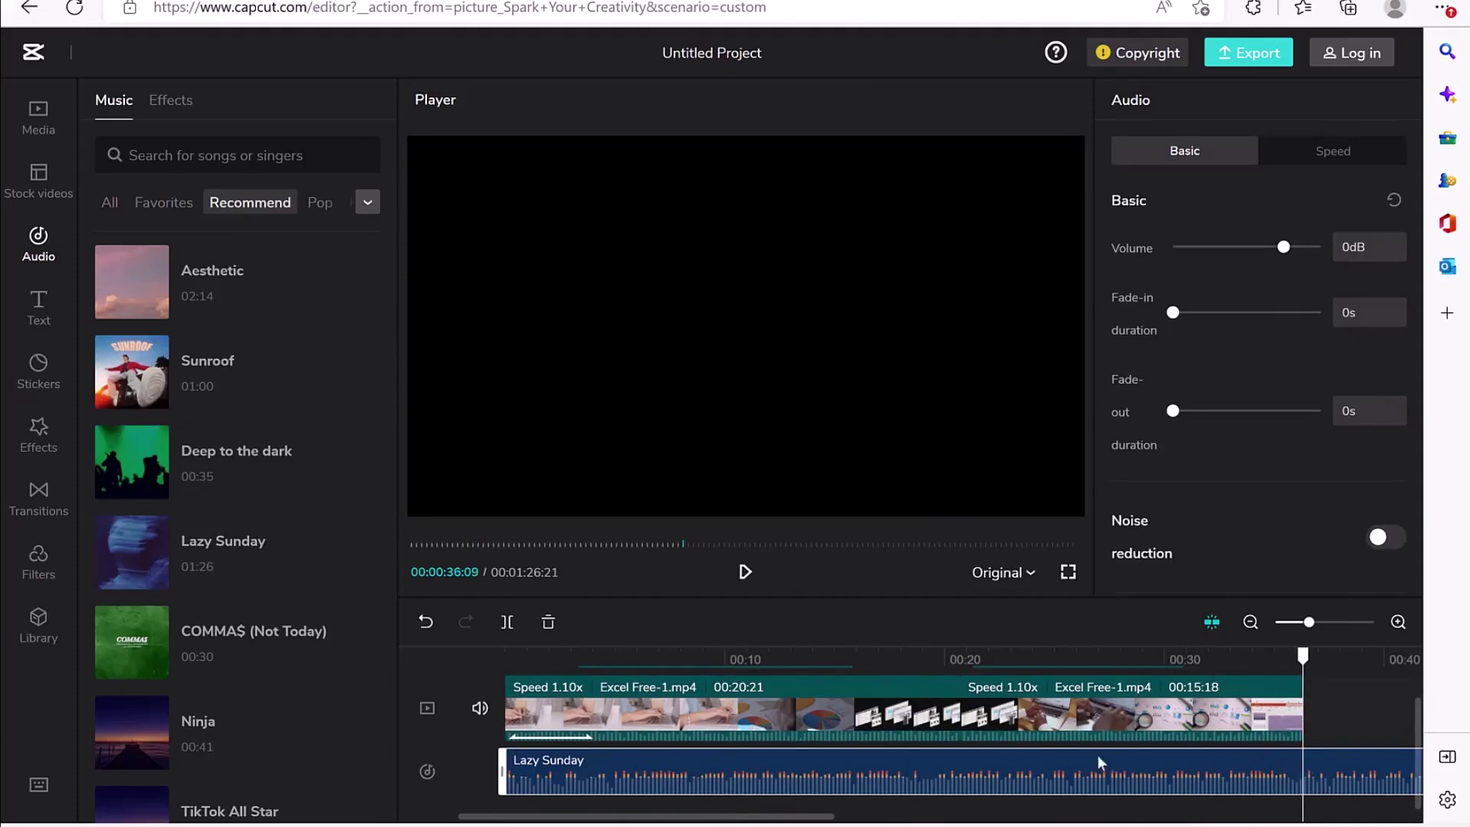
{"action": "left_click", "coordinate": [507, 622]}
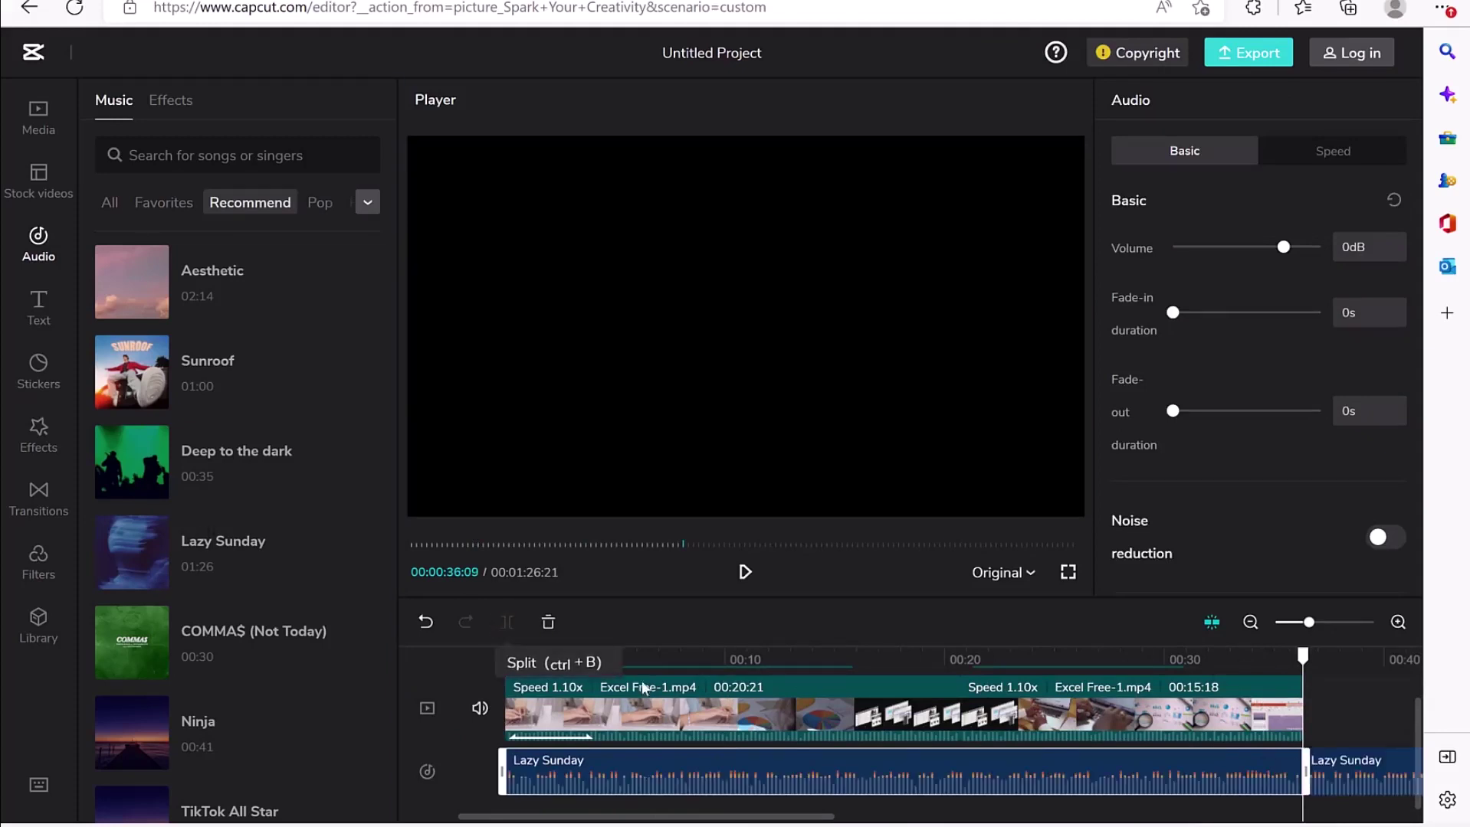
{"action": "left_click", "coordinate": [1367, 778]}
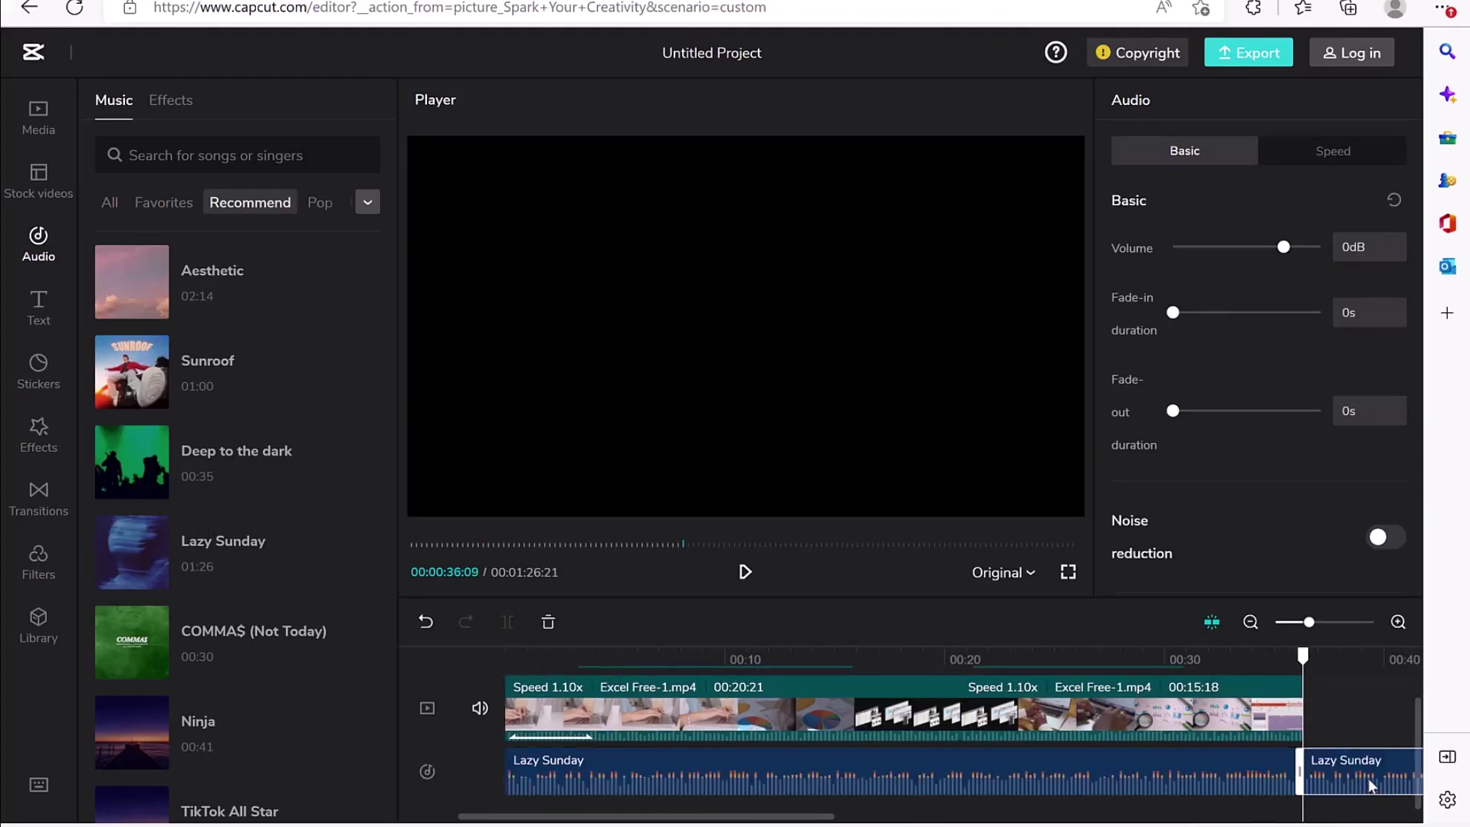
{"action": "key", "text": "Delete"}
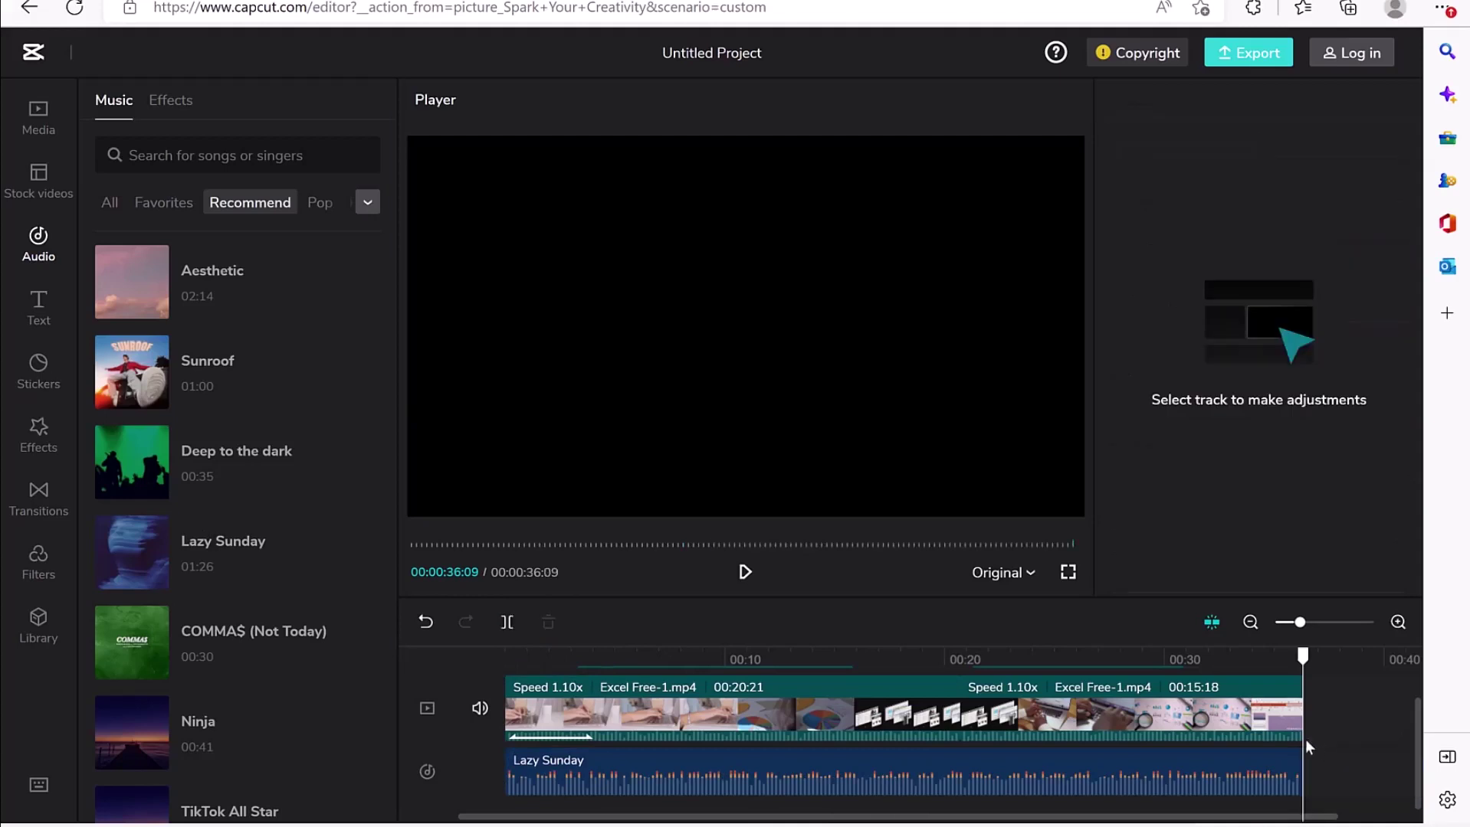
Set the fade-out duration of the Lazy Sunday audio to 6.1 s.
{"action": "left_click", "coordinate": [1282, 752]}
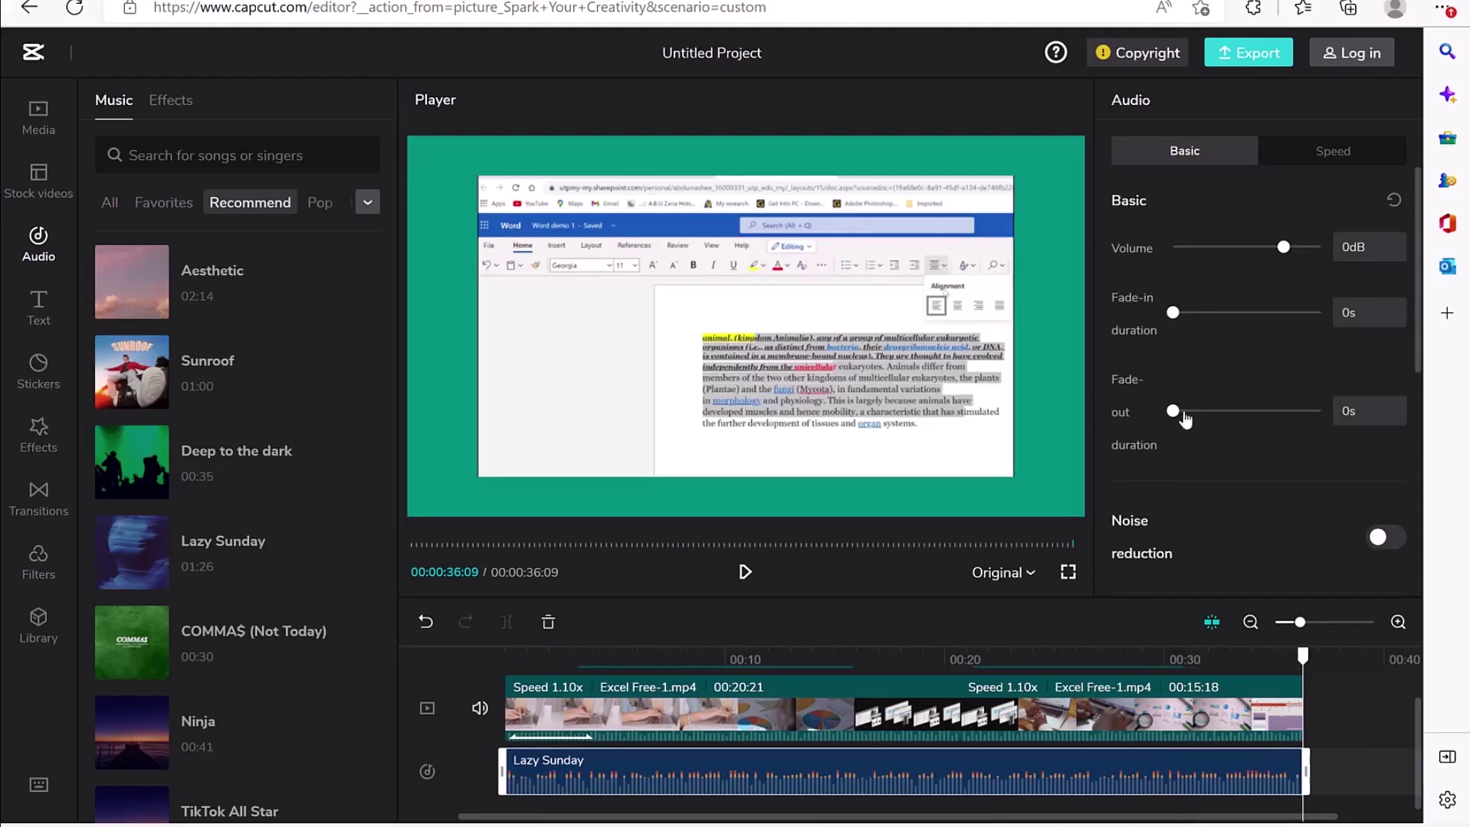
{"action": "left_click_drag", "start_coordinate": [1174, 412], "coordinate": [1263, 429]}
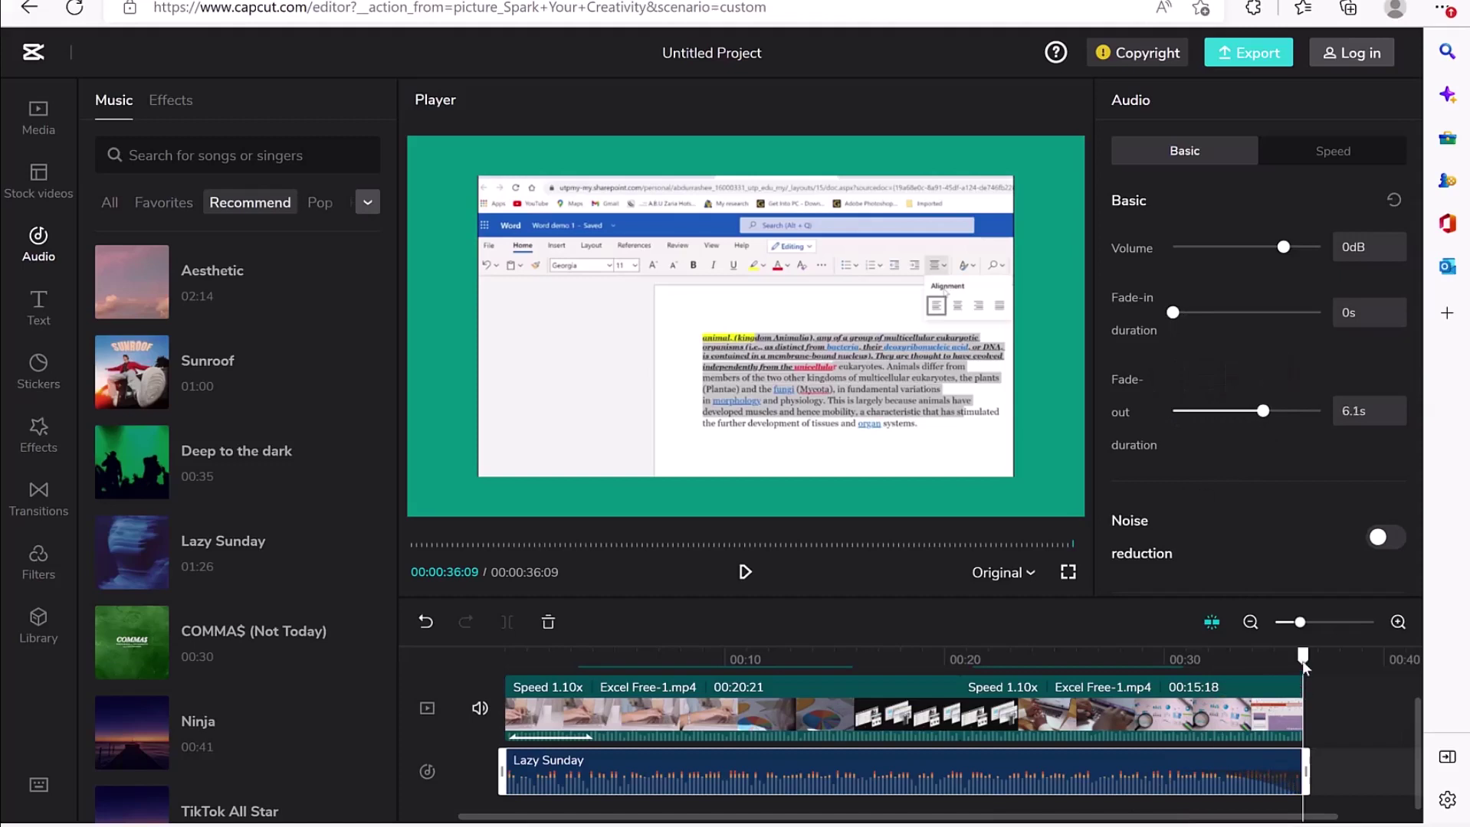
{"action": "left_click_drag", "start_coordinate": [1303, 663], "coordinate": [1303, 695]}
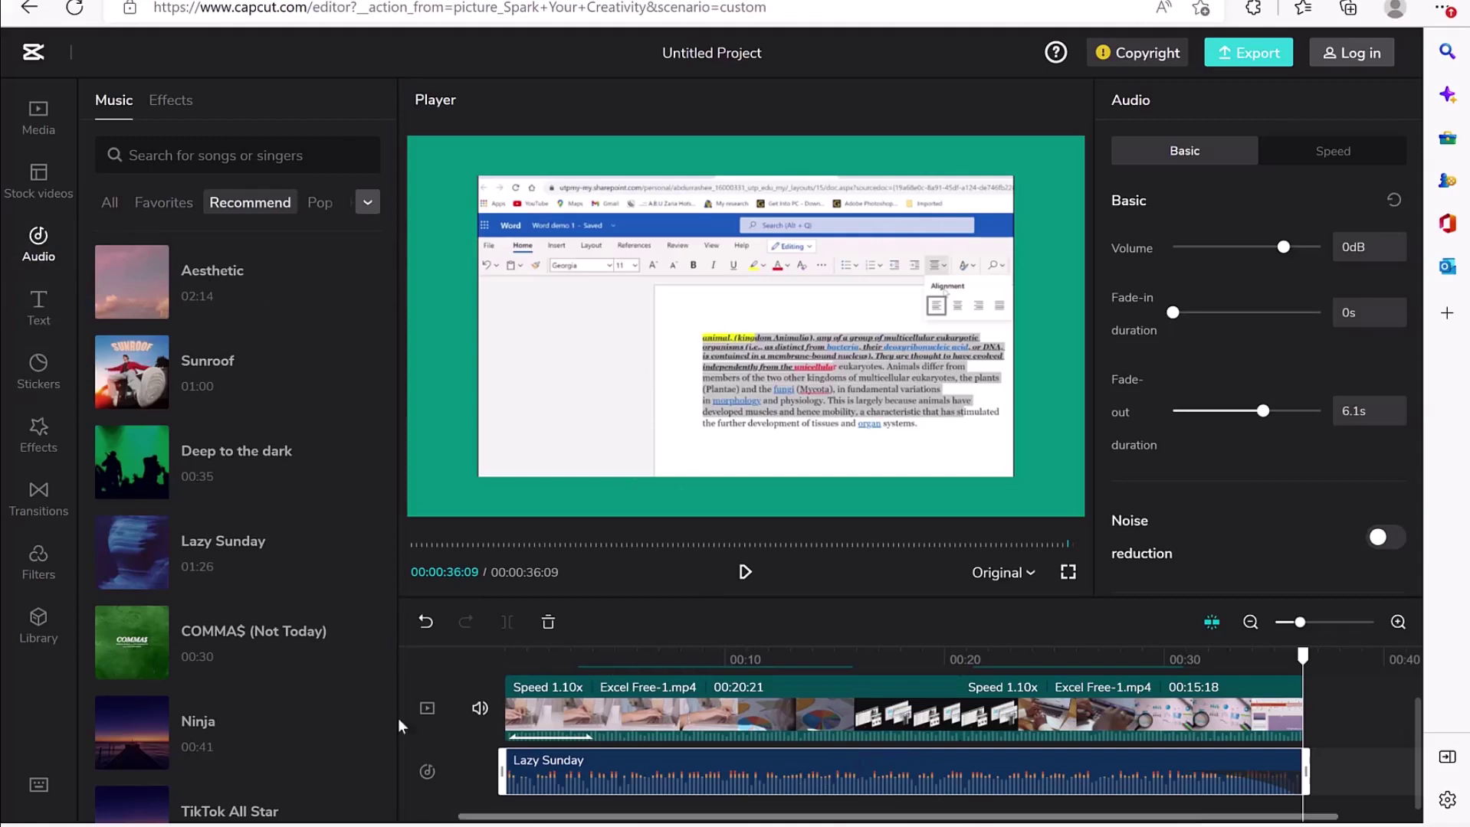
Add the white outlined Trending text, place it between the two stock clips, and put the playhead over it at 00:00:17:15.
{"action": "left_click", "coordinate": [57, 322]}
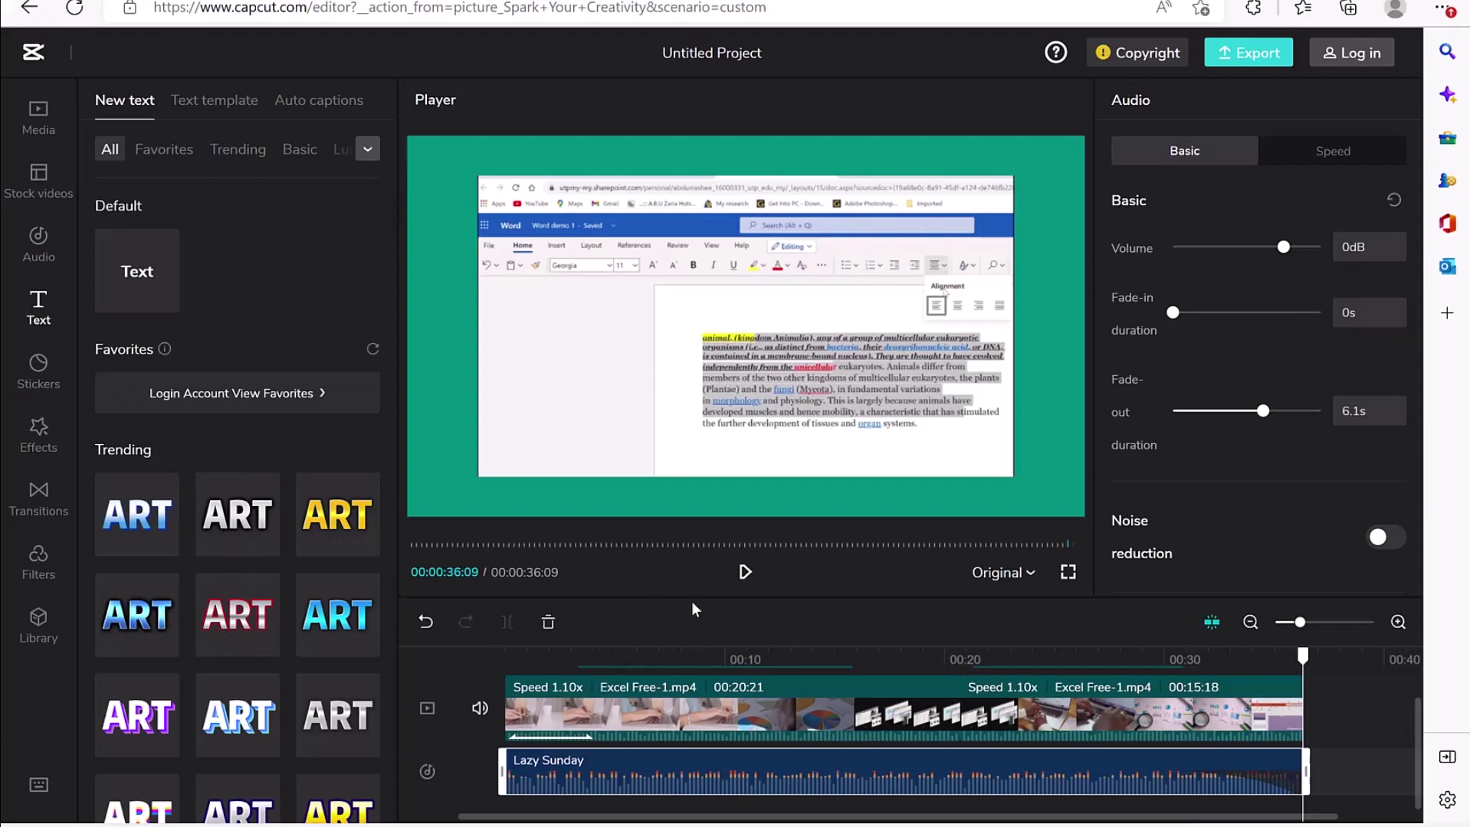
{"action": "left_click_drag", "start_coordinate": [693, 599], "coordinate": [723, 473]}
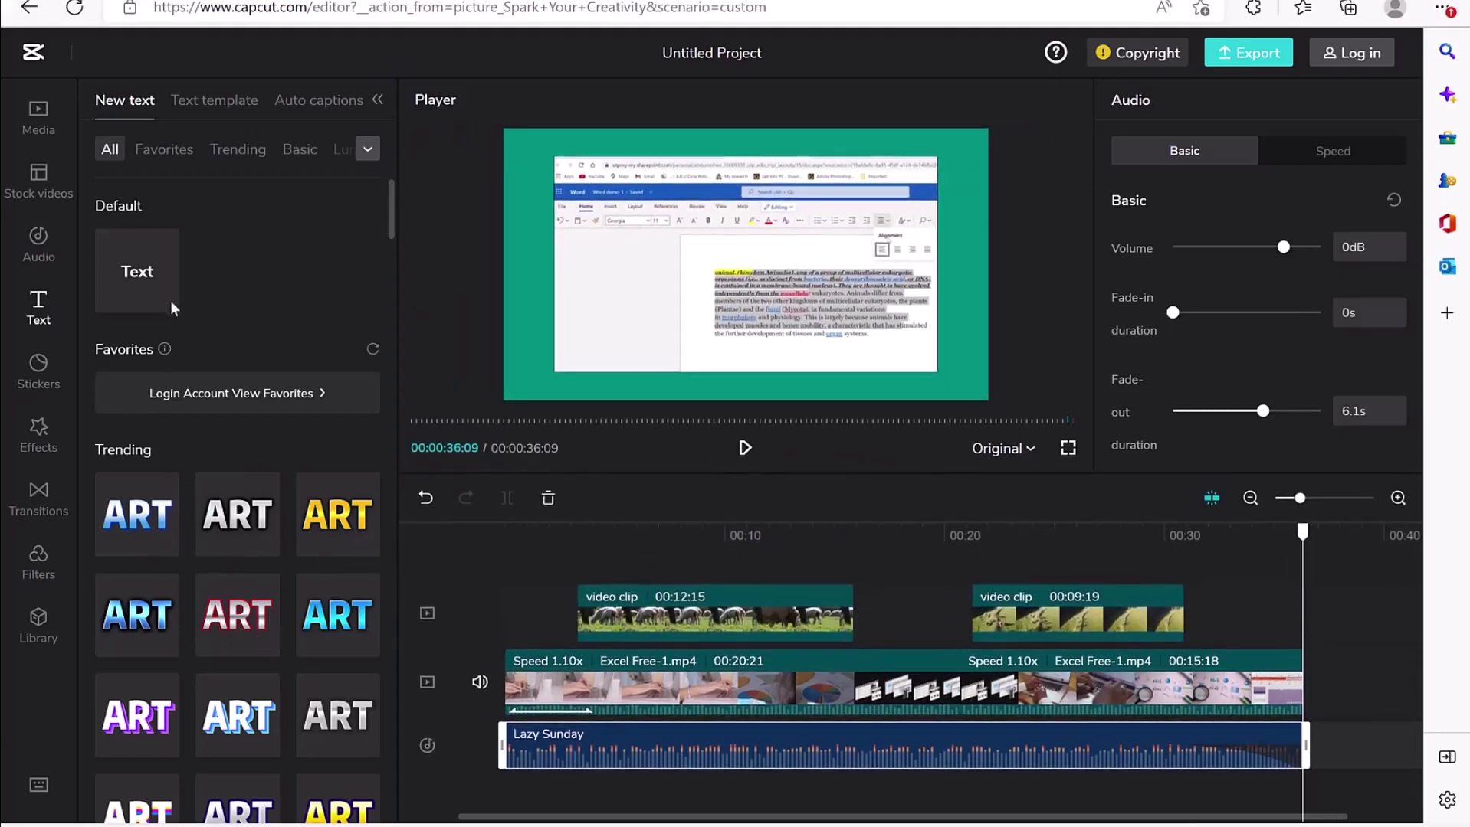
{"action": "mouse_move", "coordinate": [280, 514]}
{"action": "left_click", "coordinate": [264, 544]}
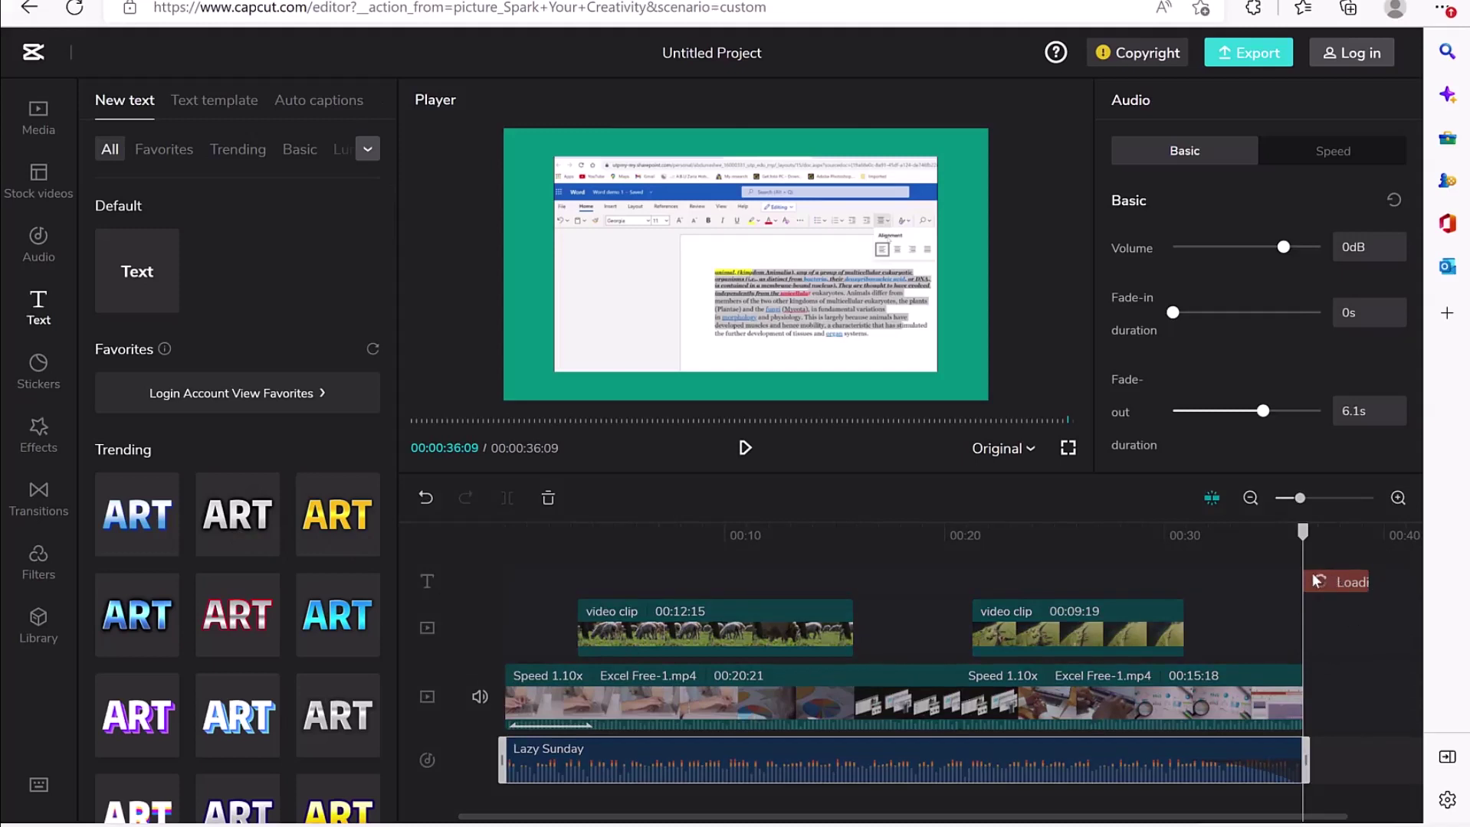
{"action": "left_click_drag", "start_coordinate": [1316, 581], "coordinate": [889, 585]}
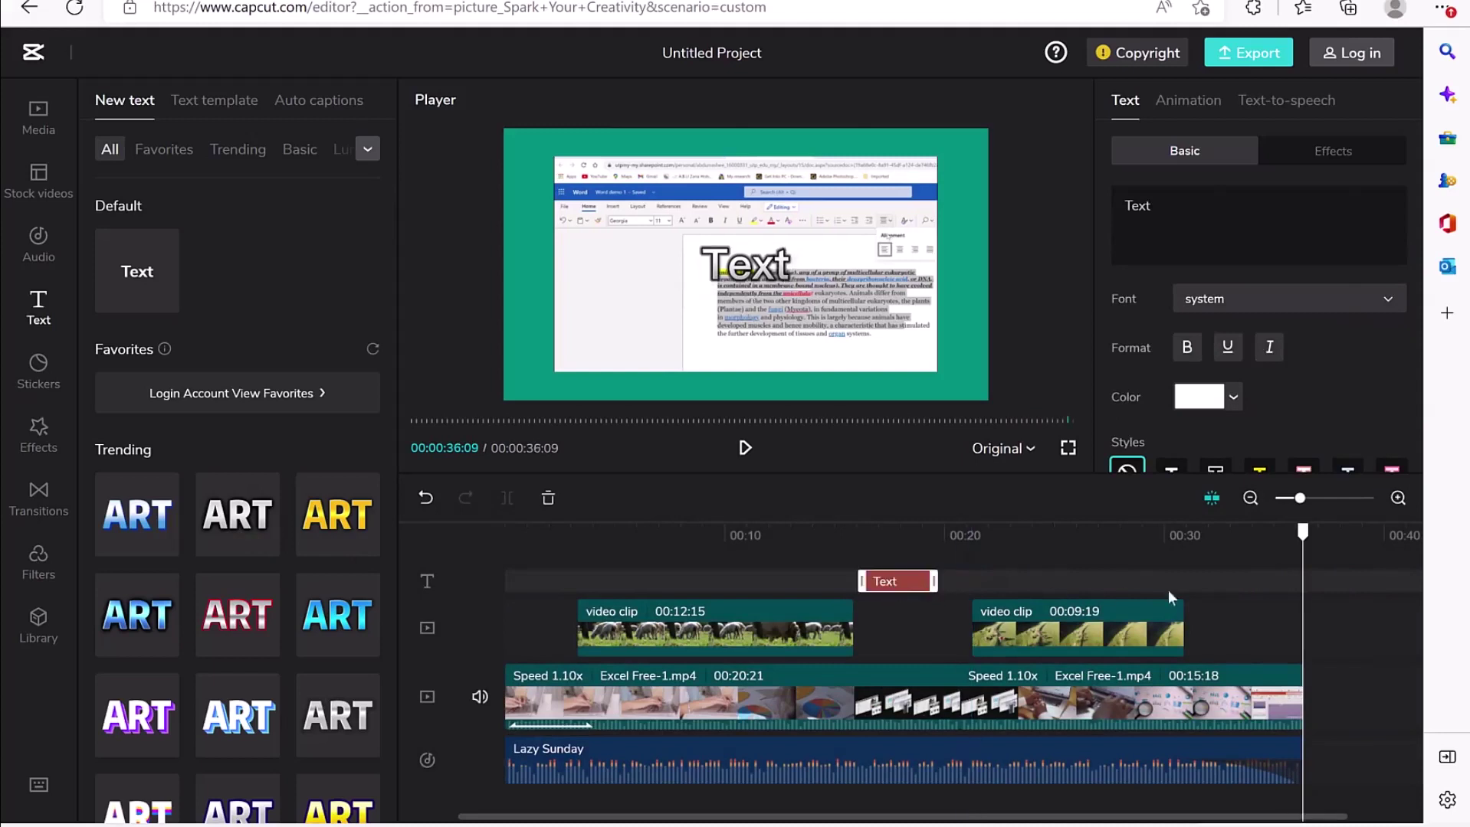
{"action": "left_click_drag", "start_coordinate": [1310, 531], "coordinate": [882, 533]}
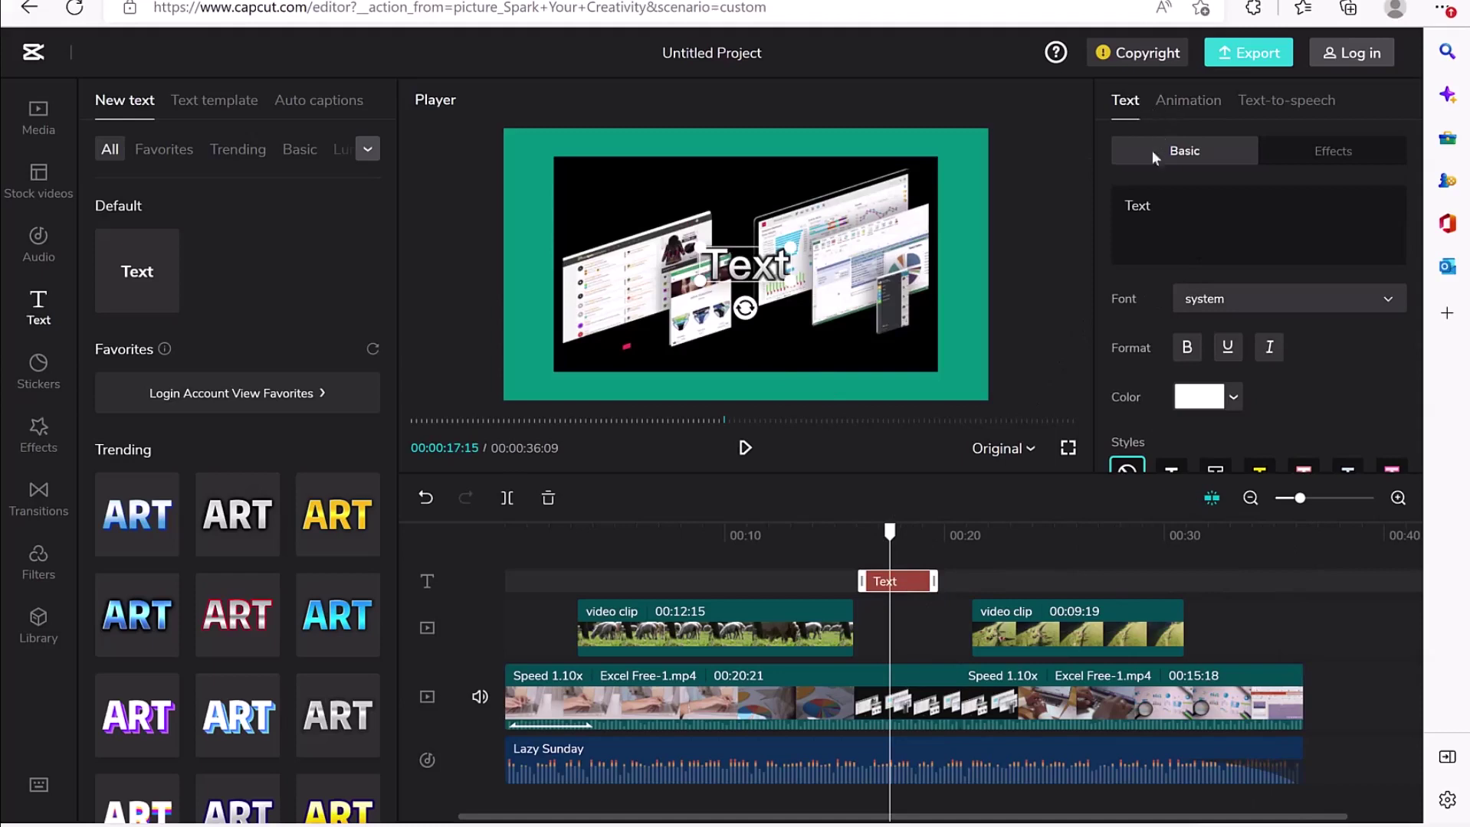
Replace the placeholder text with "Welcome to my channel" and scale the title down to 93%.
{"action": "left_click", "coordinate": [1177, 209]}
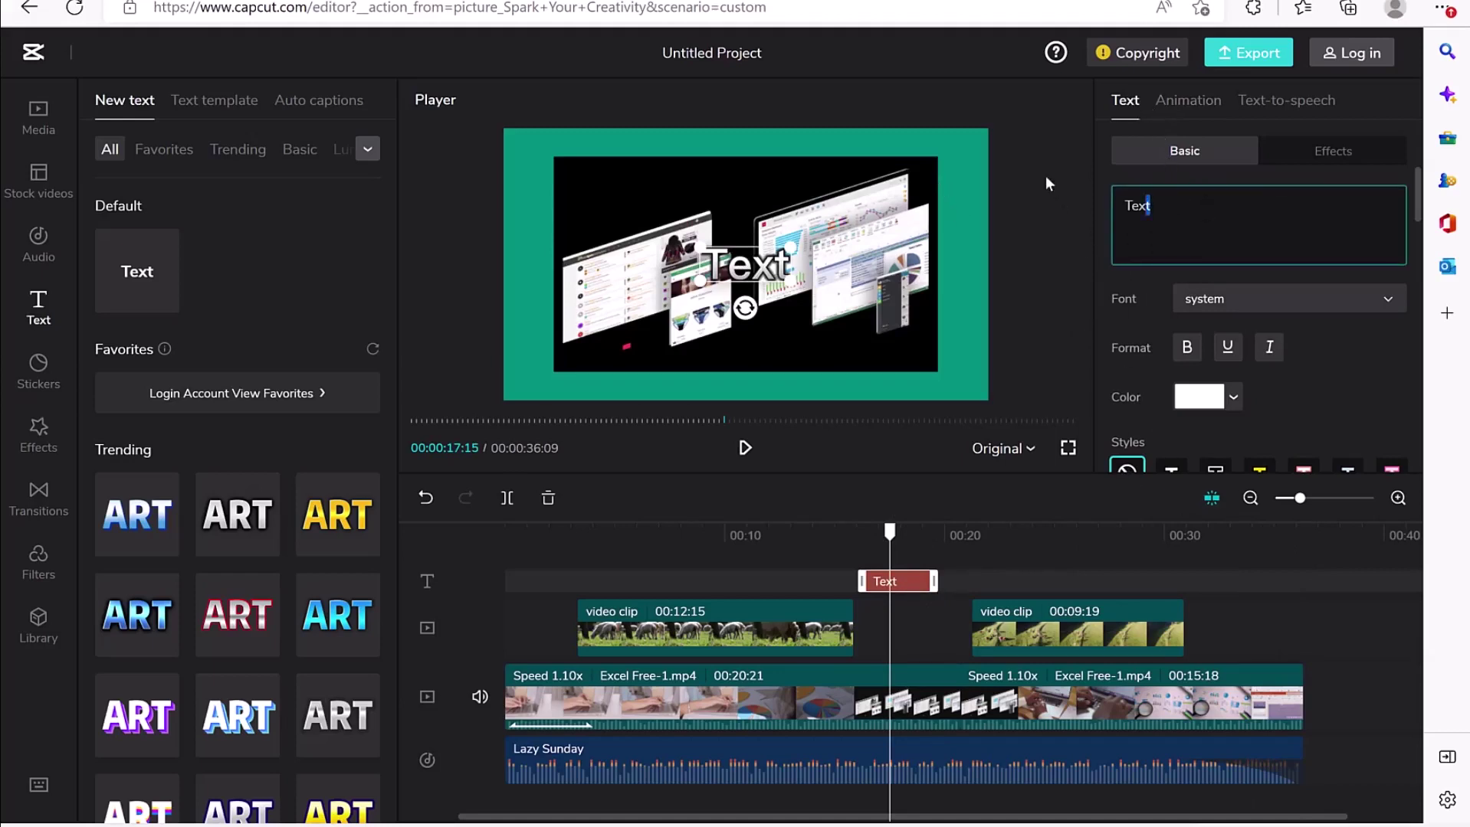
{"action": "type", "text": "Welcom"}
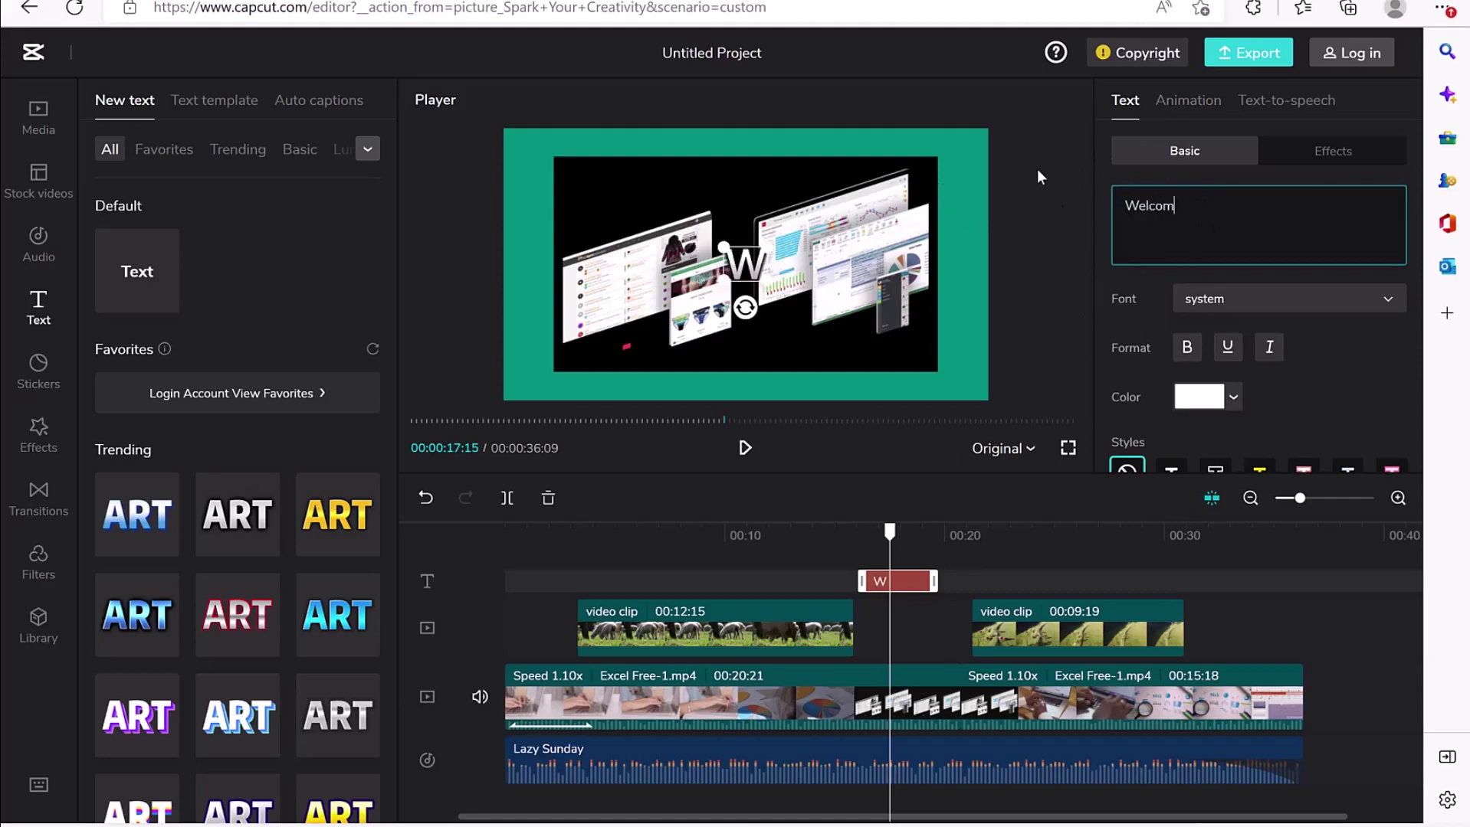
{"action": "type", "text": "e to my chanlne"}
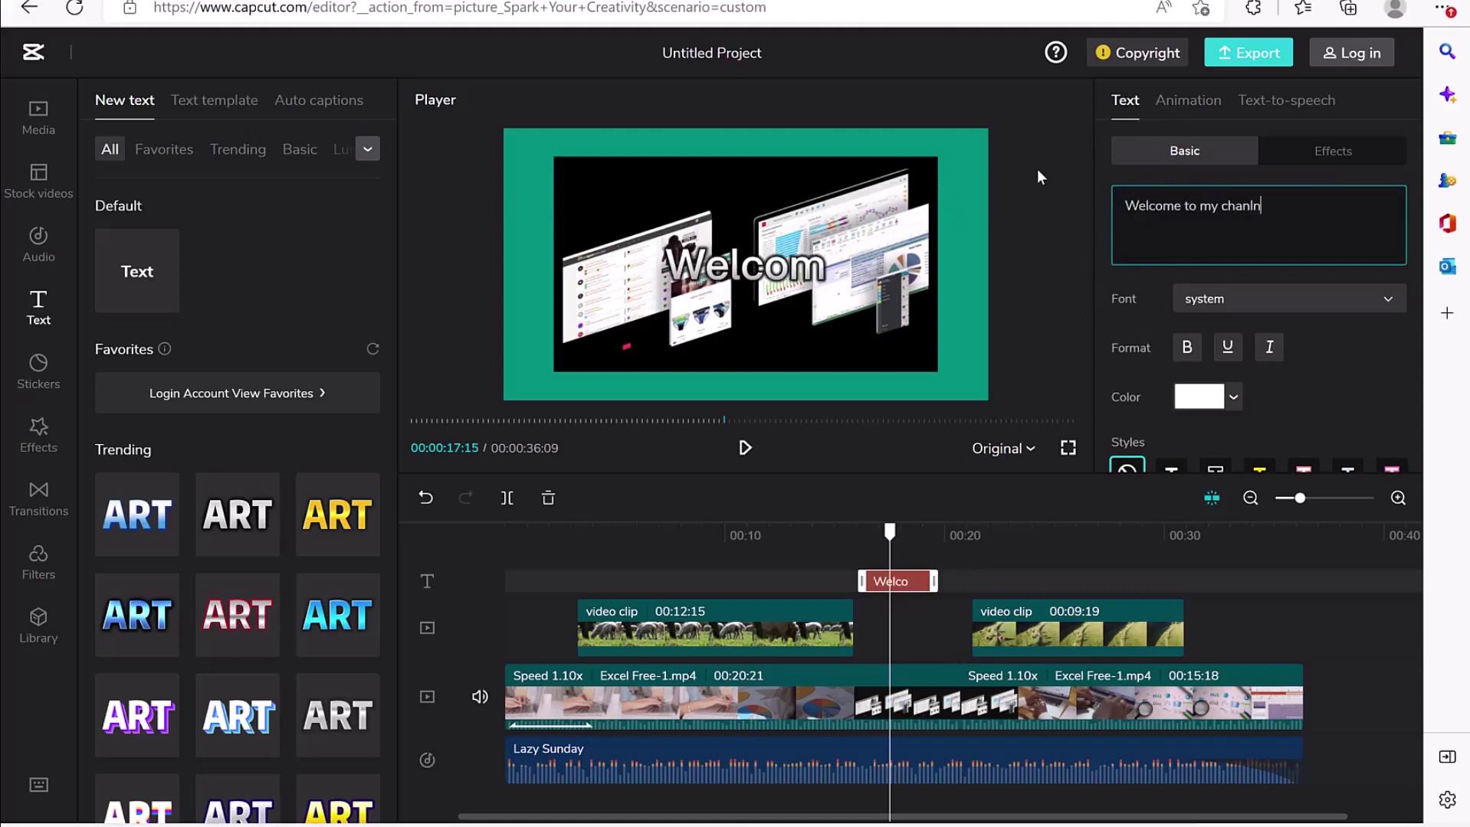
{"action": "key", "text": "BackSpace"}
{"action": "key", "text": "BackSpace"}
{"action": "key", "text": "BackSpace"}
{"action": "type", "text": "nel"}
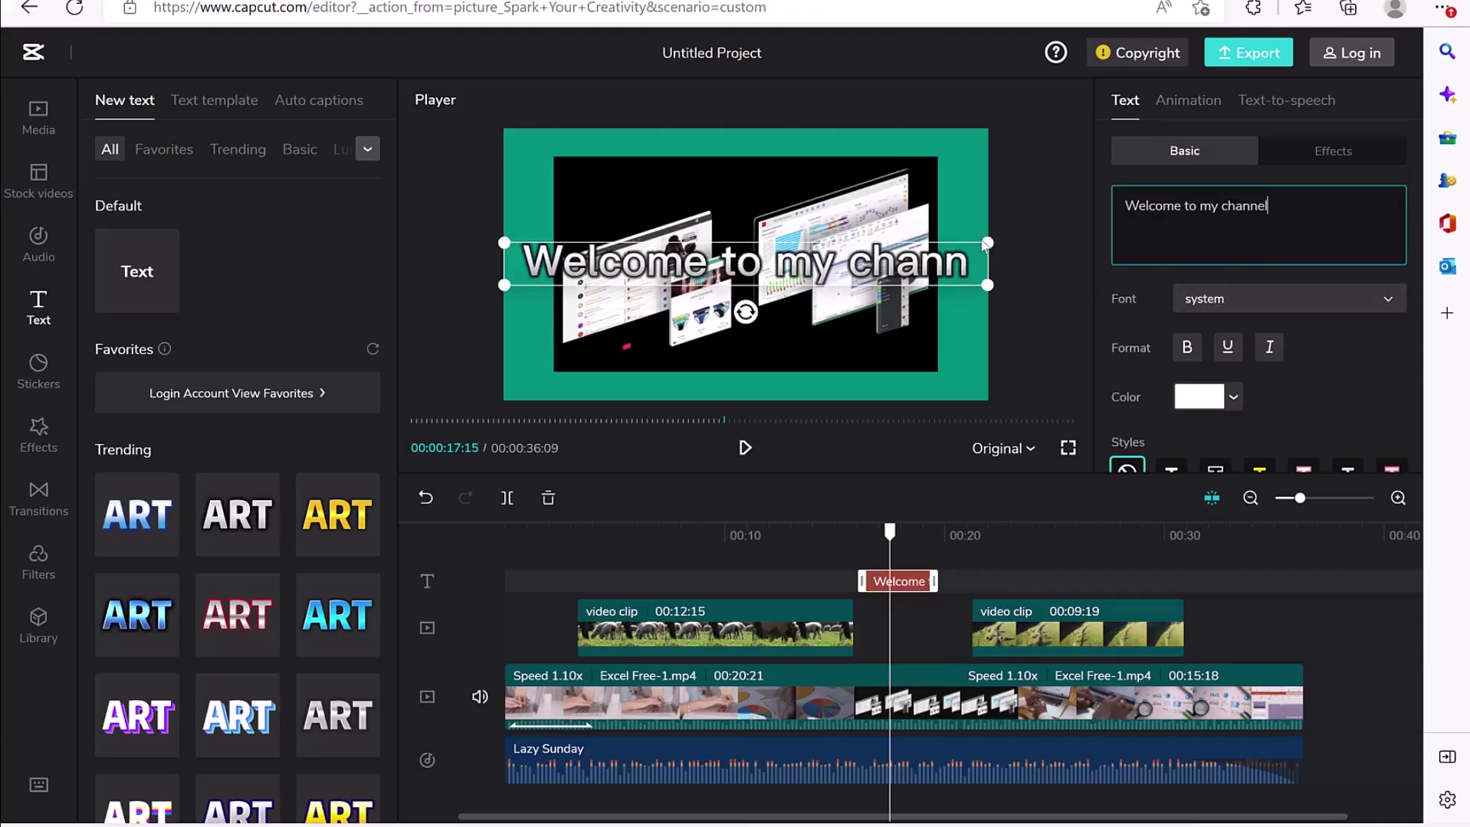
{"action": "key", "text": "ctrl+z"}
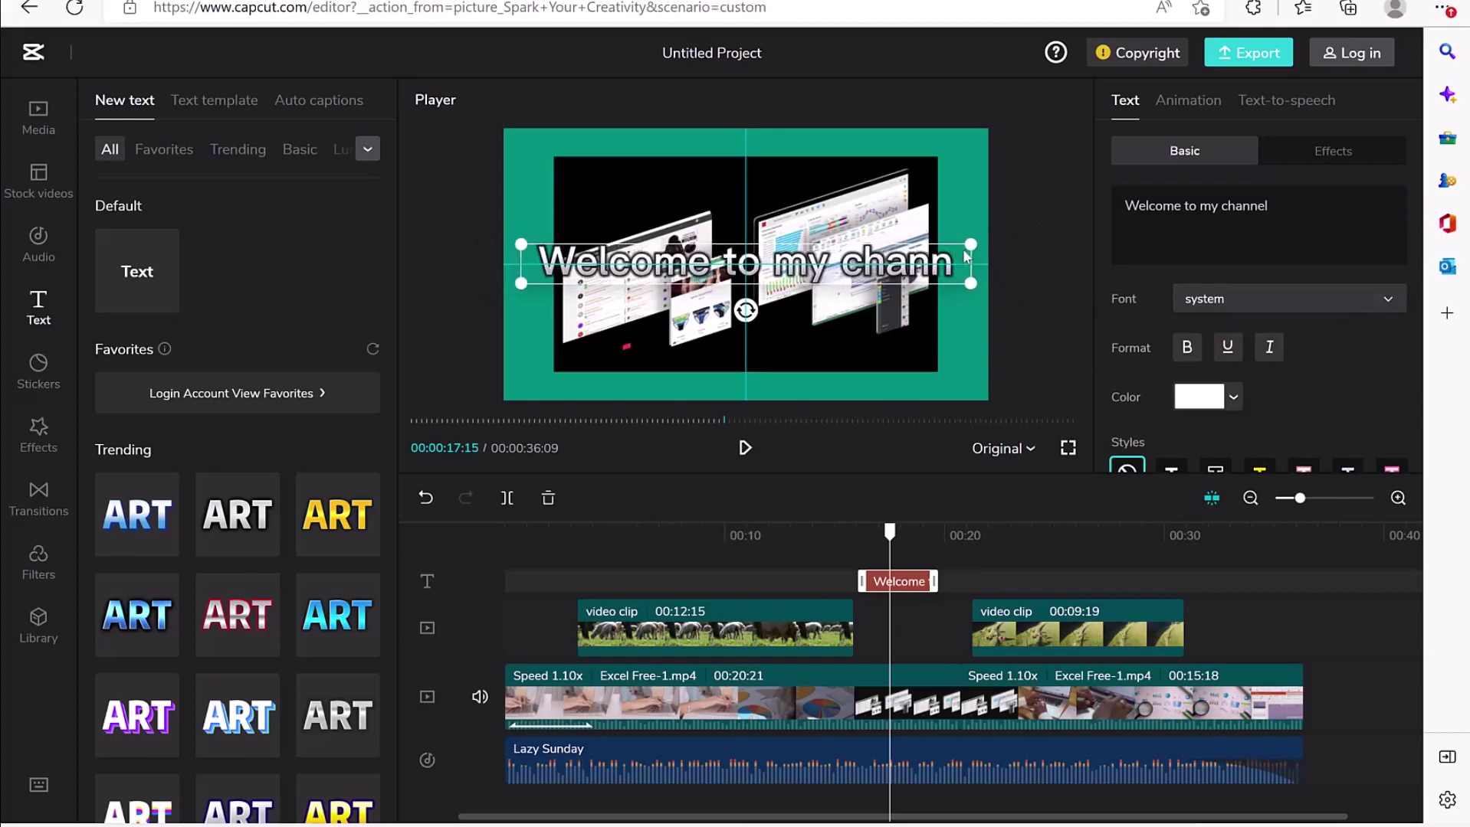
Try the Hesperian font on the welcome title, then set it to bold Sylphlike.
{"action": "left_click", "coordinate": [1201, 305]}
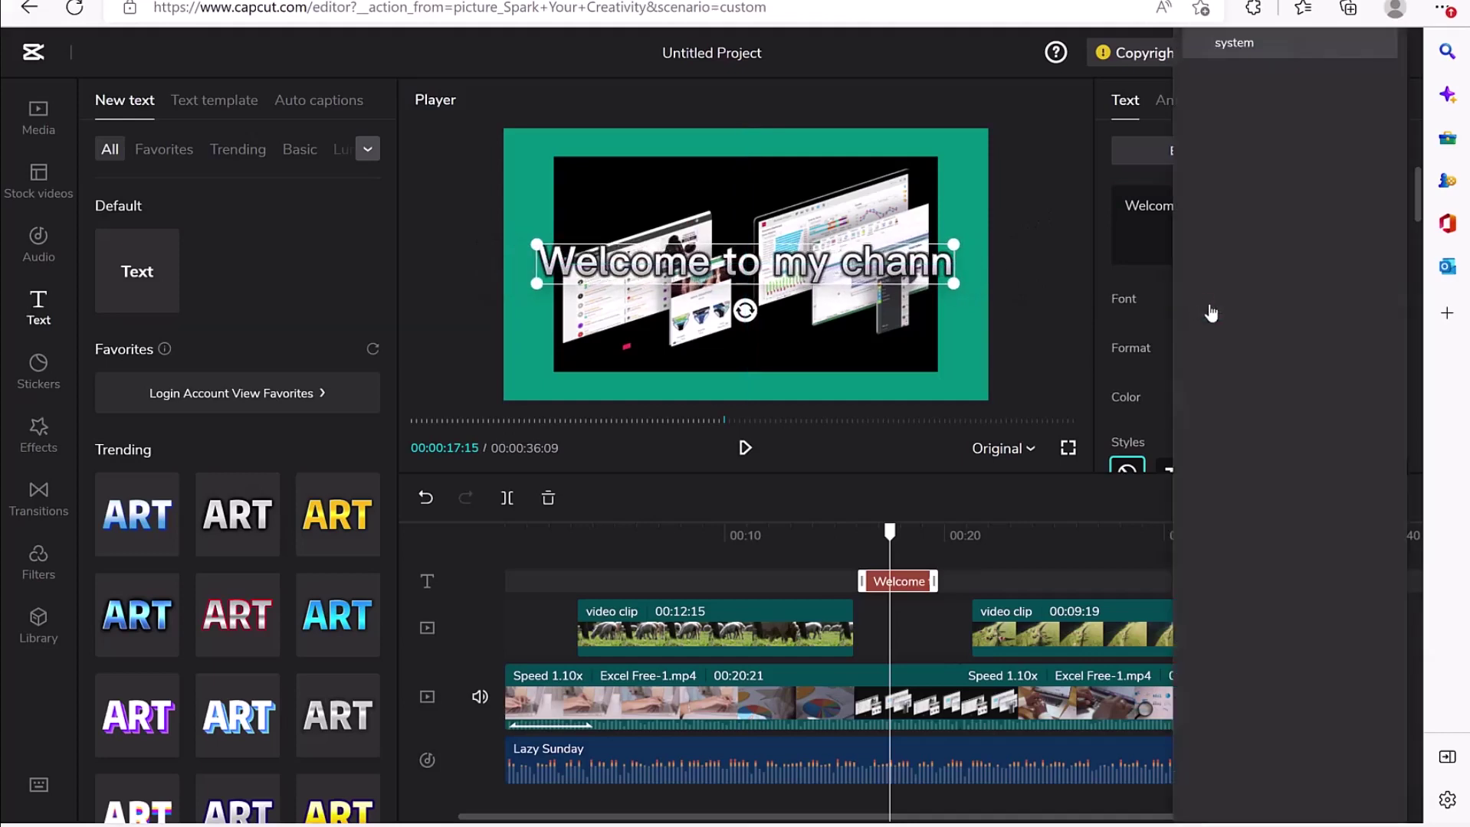
{"action": "left_click", "coordinate": [1276, 261]}
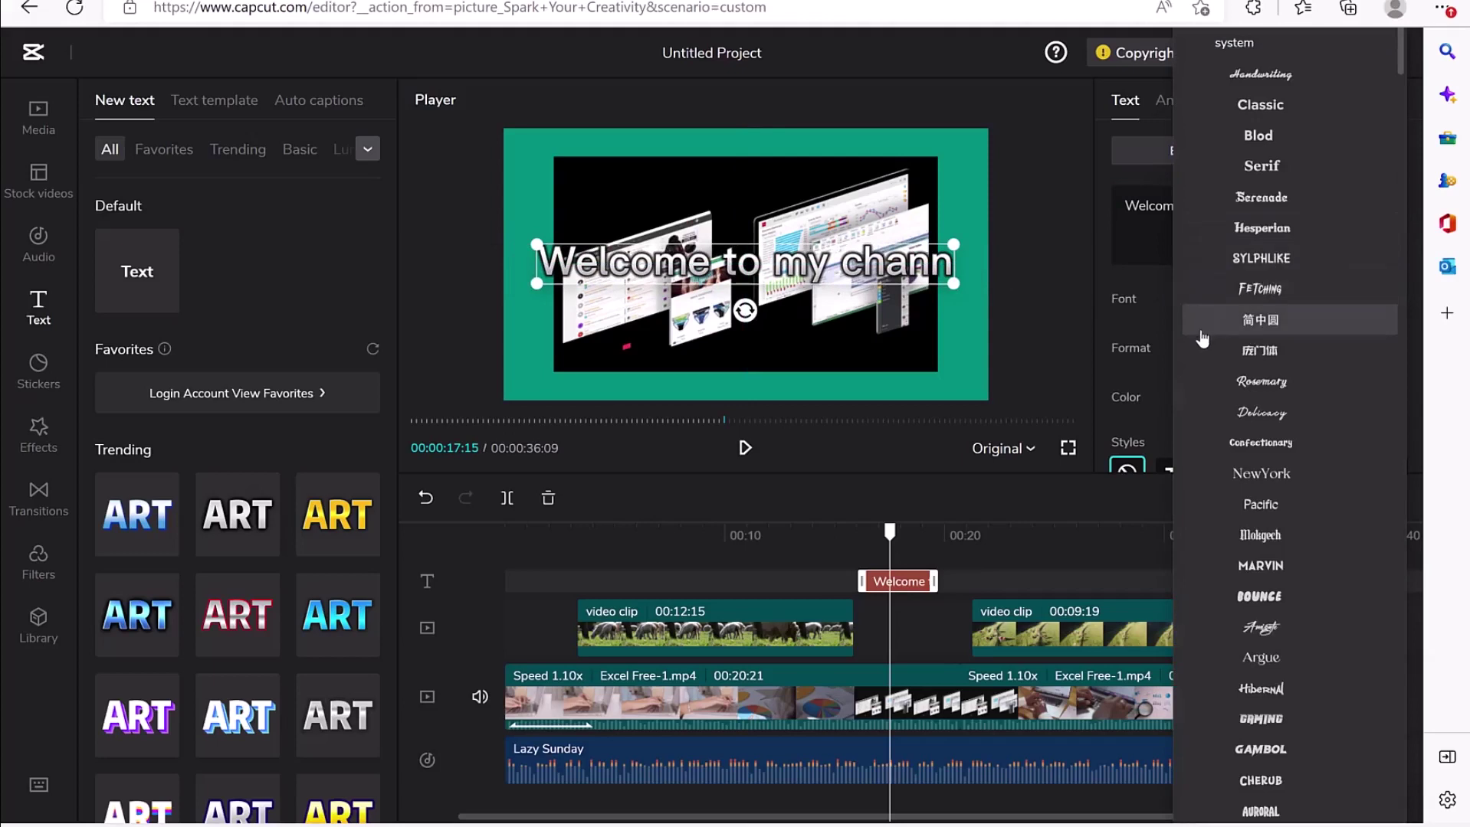
{"action": "left_click", "coordinate": [1261, 227]}
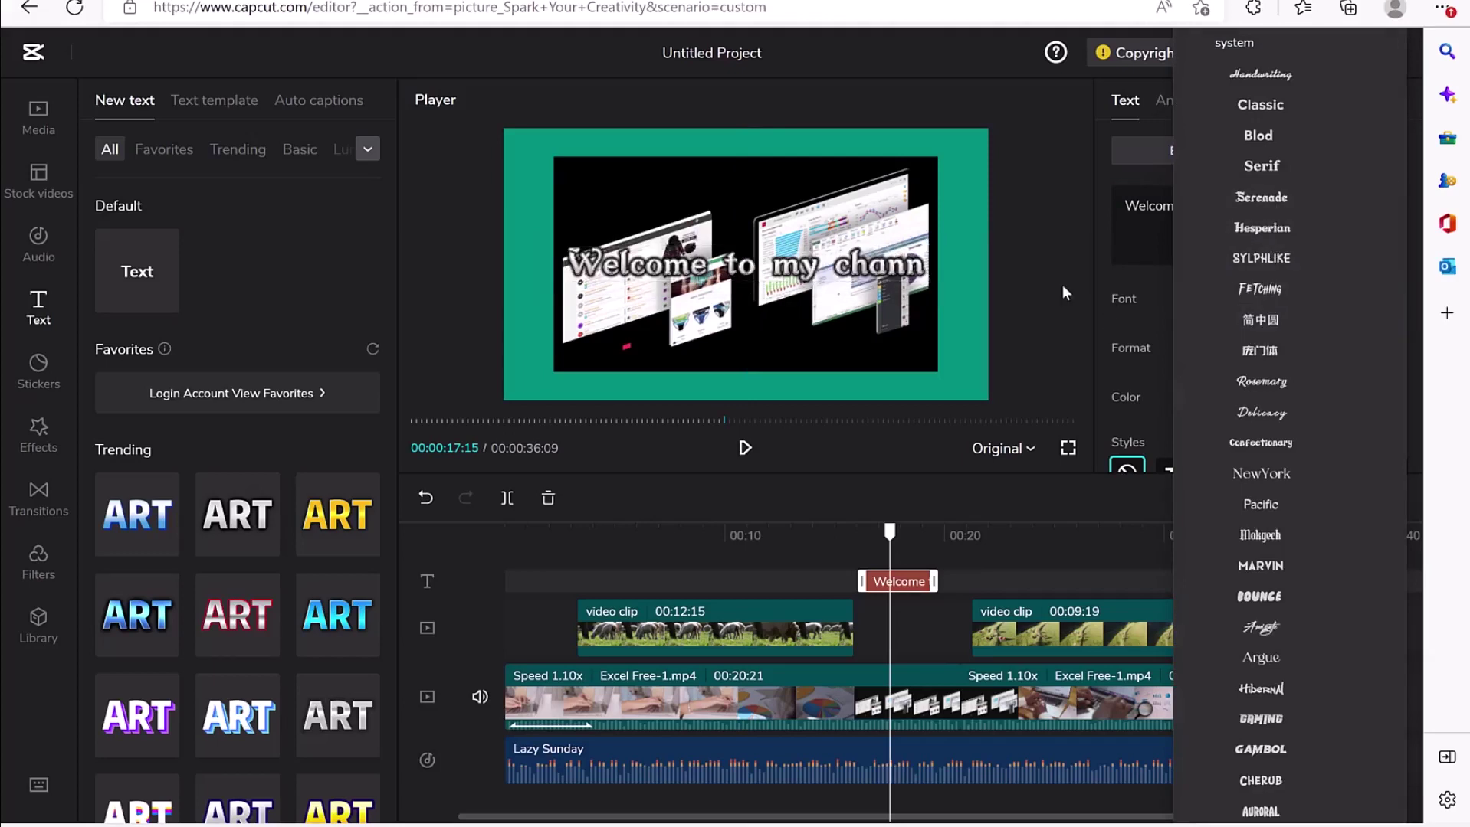
{"action": "left_click", "coordinate": [1060, 289]}
{"action": "left_click", "coordinate": [906, 584]}
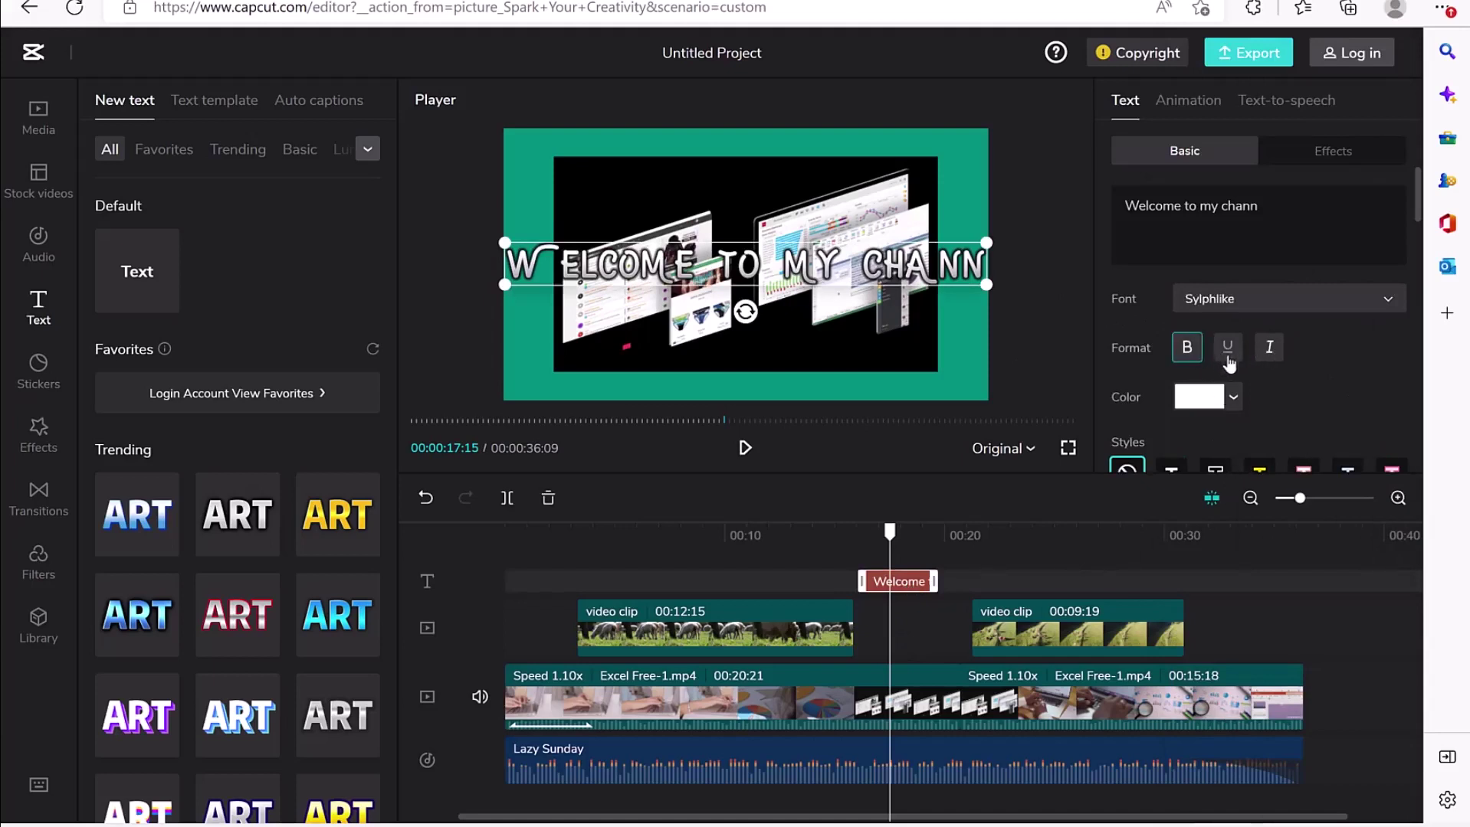
Change the welcome title's color from the palette to crimson red.
{"action": "left_click", "coordinate": [1229, 398]}
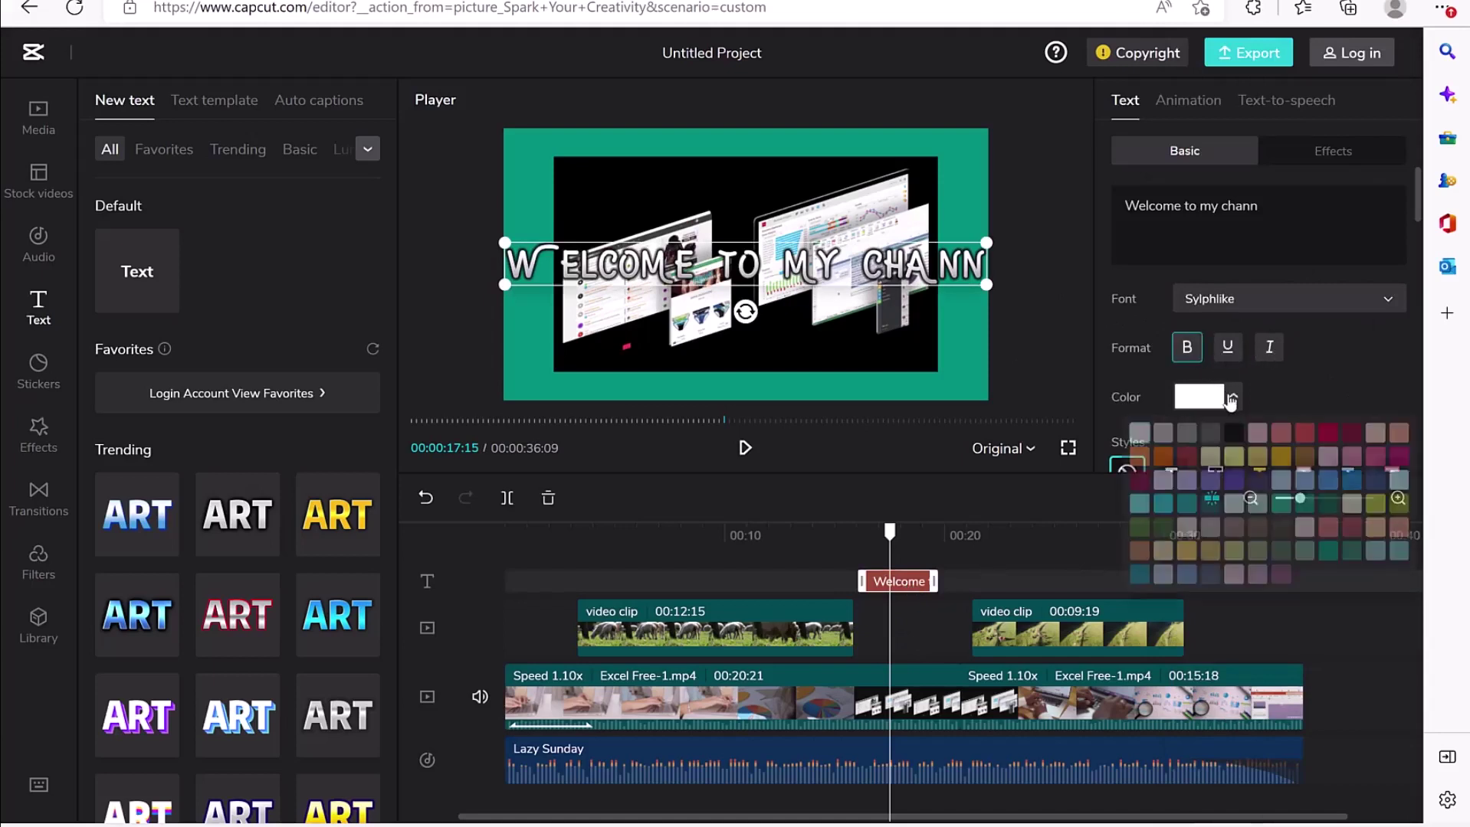
{"action": "left_click", "coordinate": [1329, 434]}
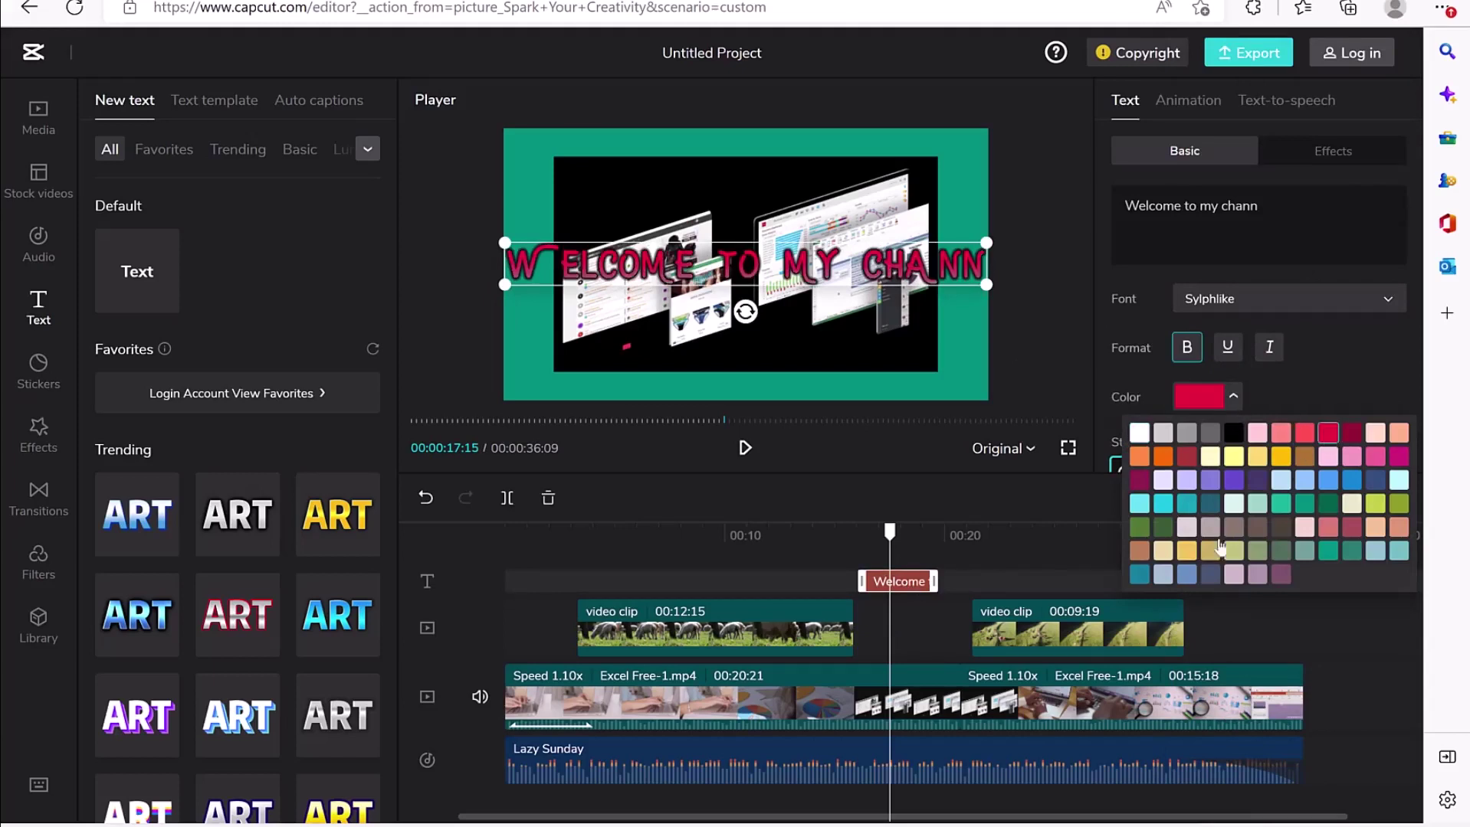
{"action": "left_click", "coordinate": [1350, 366]}
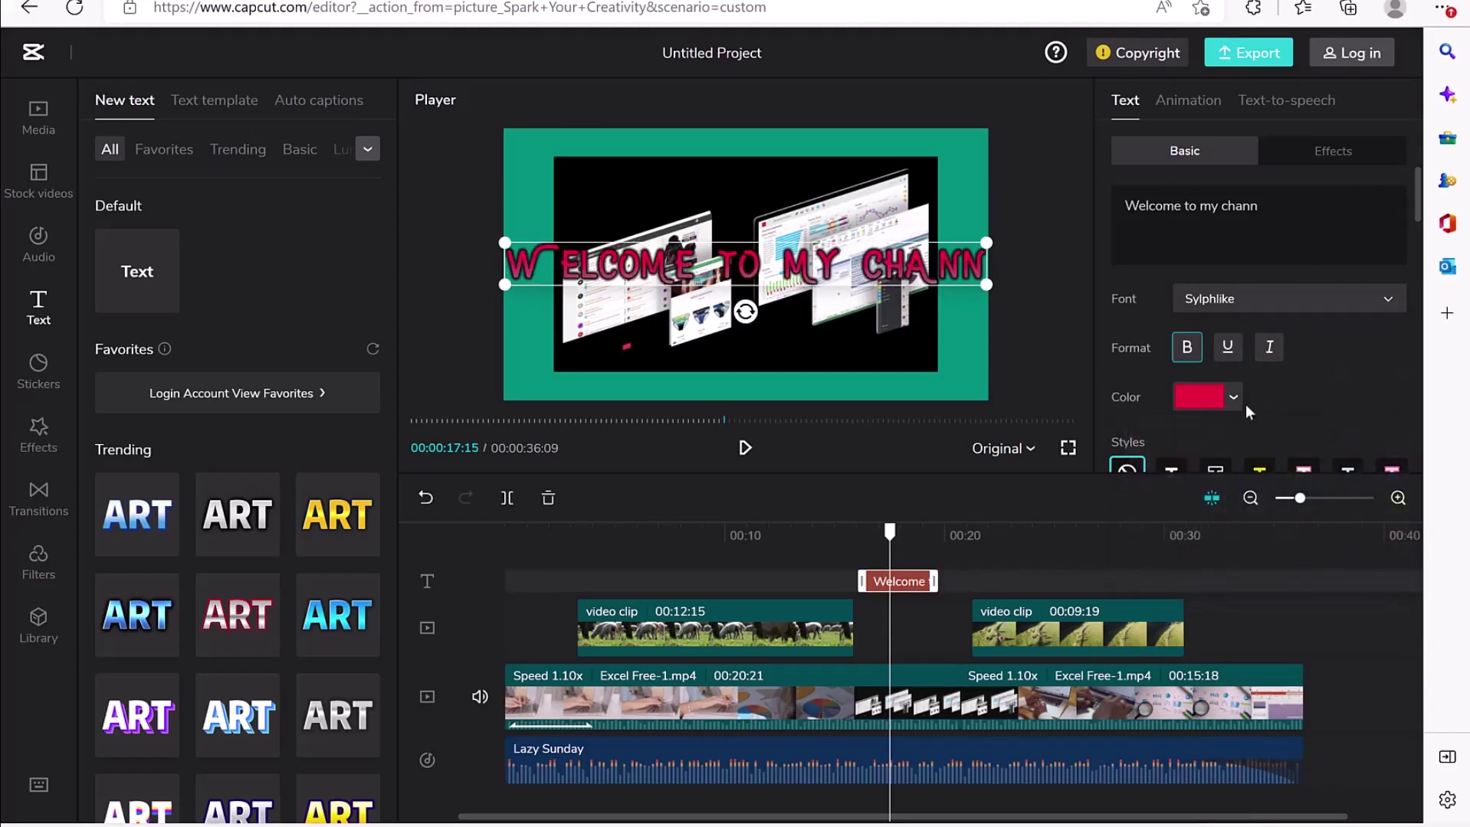
Review the welcome title's style, spacing, alignment, position and size settings.
{"action": "scroll", "coordinate": [1248, 408], "scroll_direction": "down", "scroll_amount": 2}
{"action": "scroll", "coordinate": [1297, 390], "scroll_direction": "down", "scroll_amount": 4}
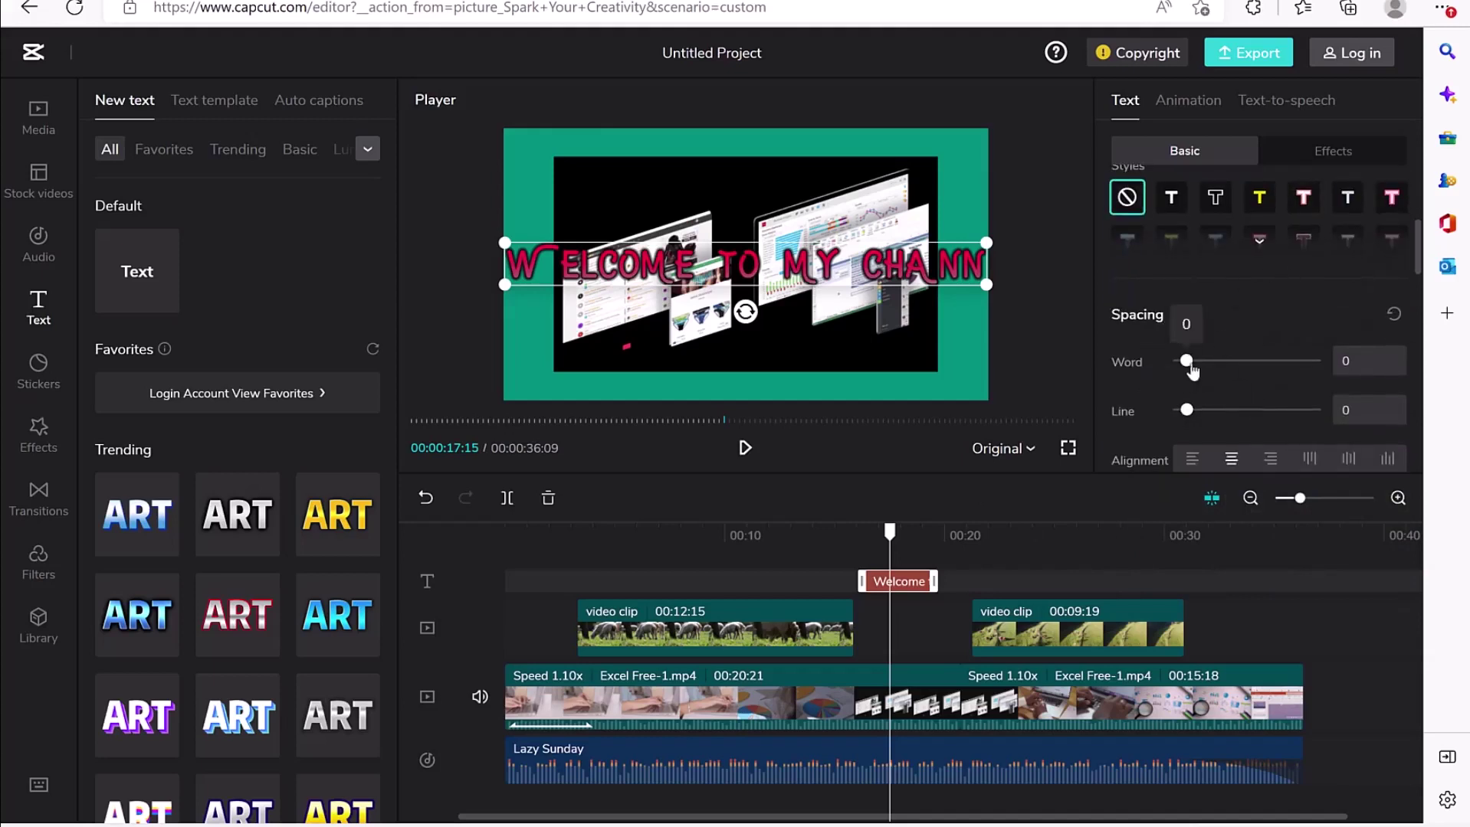
{"action": "scroll", "coordinate": [1207, 385], "scroll_direction": "down", "scroll_amount": 1}
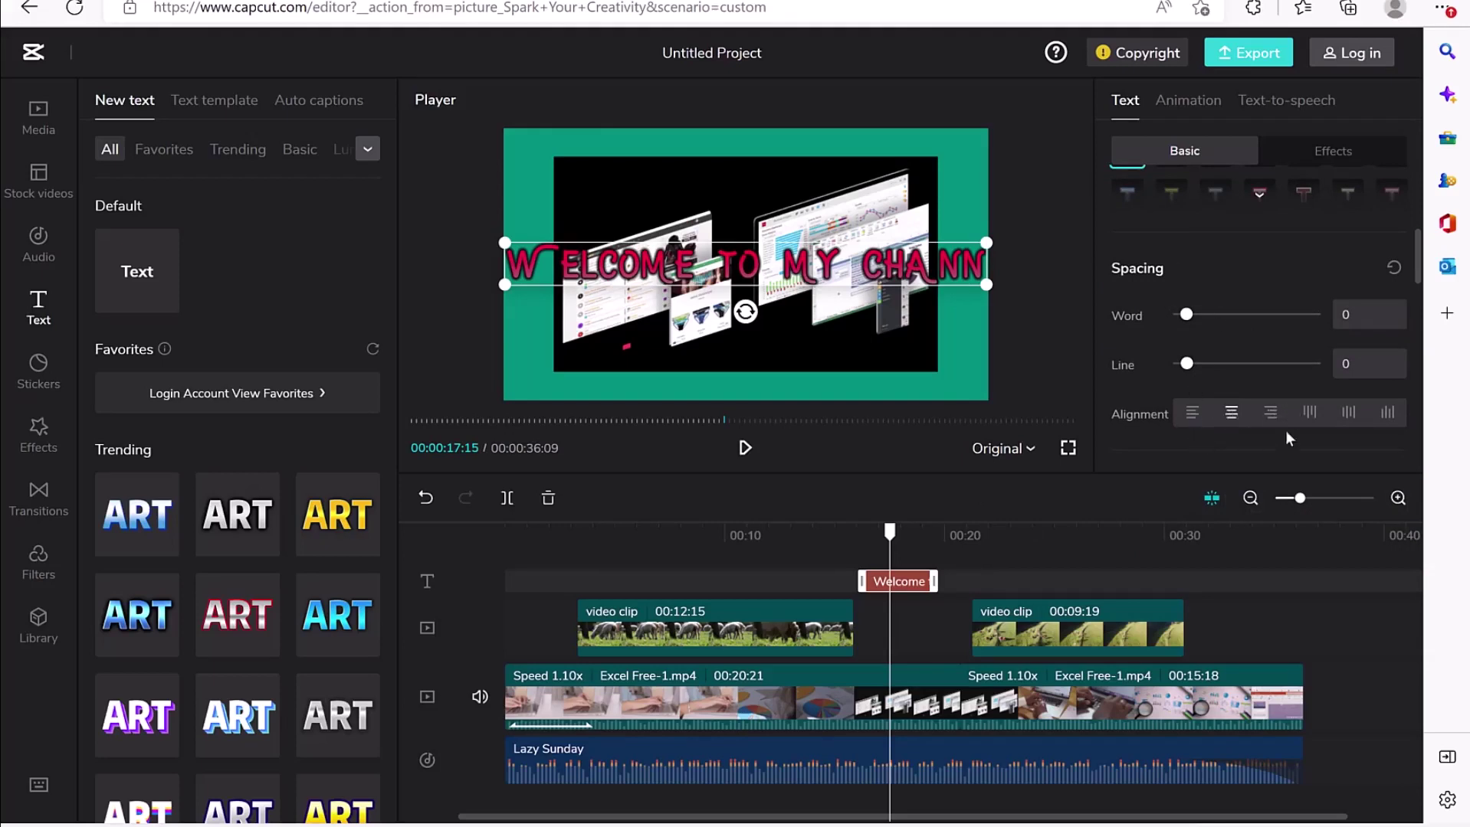
{"action": "scroll", "coordinate": [1210, 391], "scroll_direction": "down", "scroll_amount": 2}
{"action": "scroll", "coordinate": [1189, 417], "scroll_direction": "down", "scroll_amount": 3}
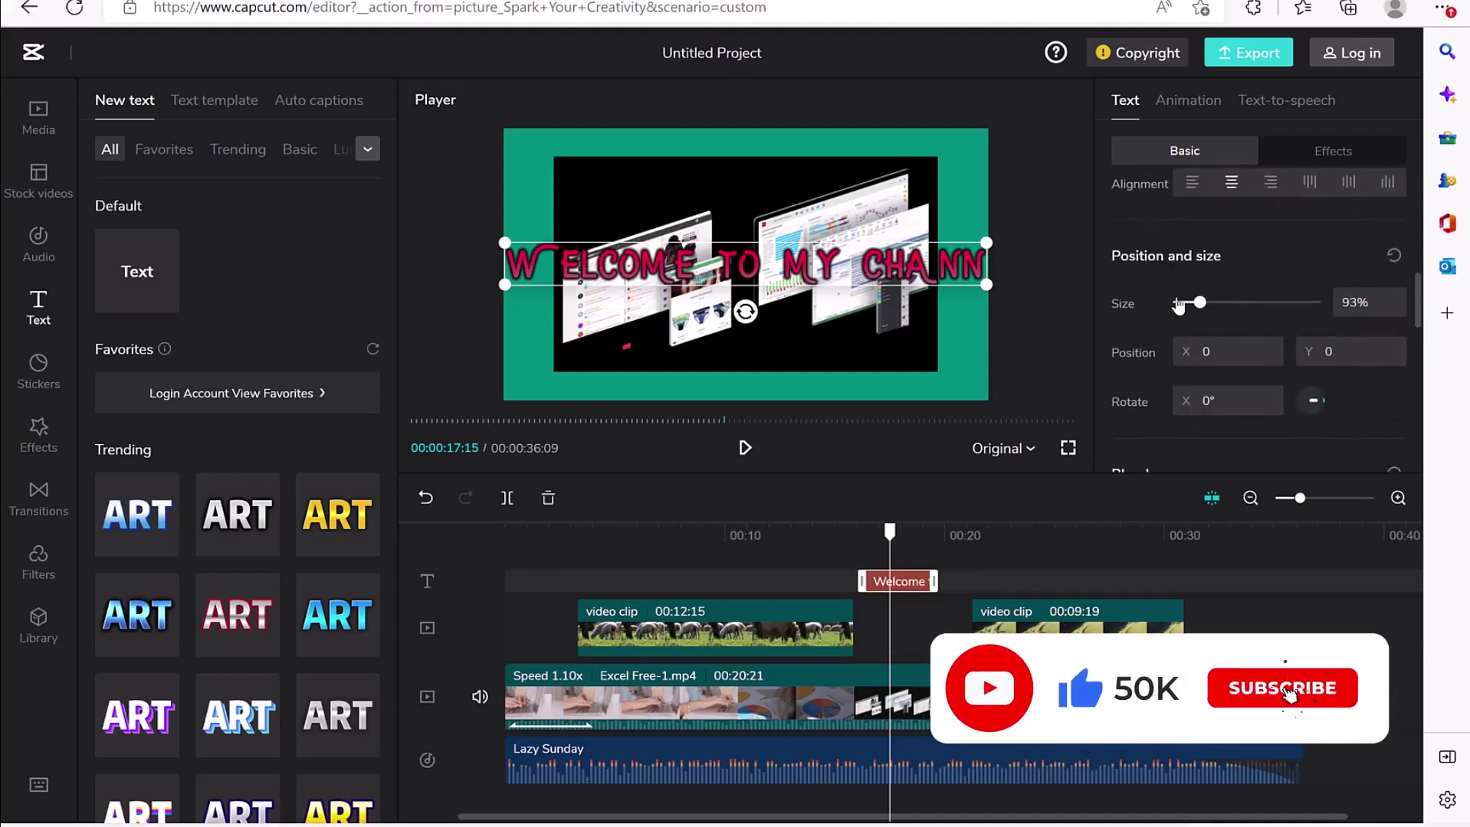
{"action": "mouse_move", "coordinate": [1200, 305]}
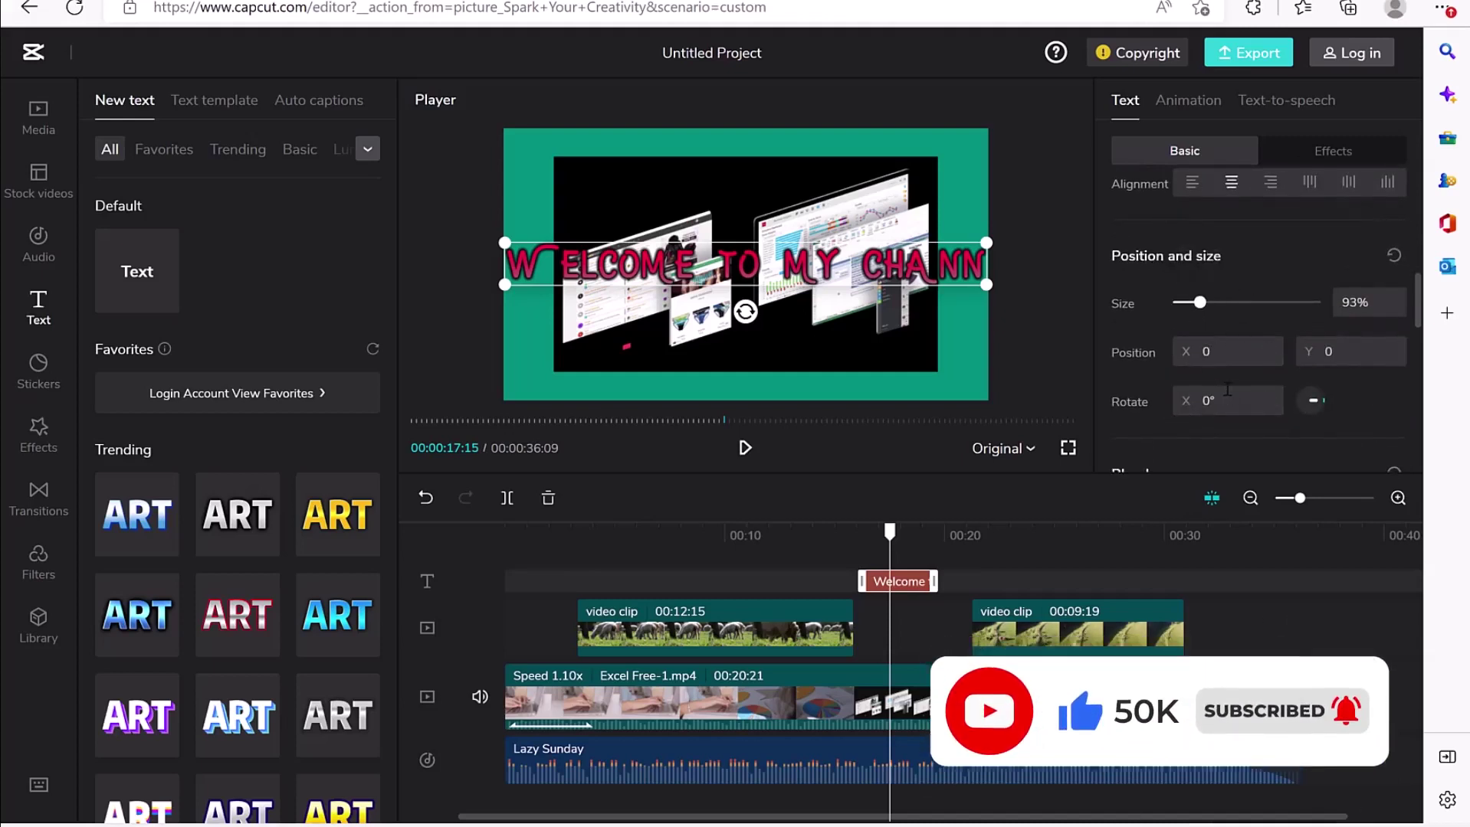
Lower the welcome title's opacity to 91% and review its outline, canvas and shadow settings.
{"action": "scroll", "coordinate": [1228, 388], "scroll_direction": "down", "scroll_amount": 2}
{"action": "mouse_move", "coordinate": [1319, 383]}
{"action": "left_mouse_down"}
{"action": "mouse_move", "coordinate": [1263, 382]}
{"action": "mouse_move", "coordinate": [1340, 375]}
{"action": "mouse_move", "coordinate": [1308, 382]}
{"action": "left_mouse_up"}
{"action": "scroll", "coordinate": [1219, 375], "scroll_direction": "down", "scroll_amount": 2}
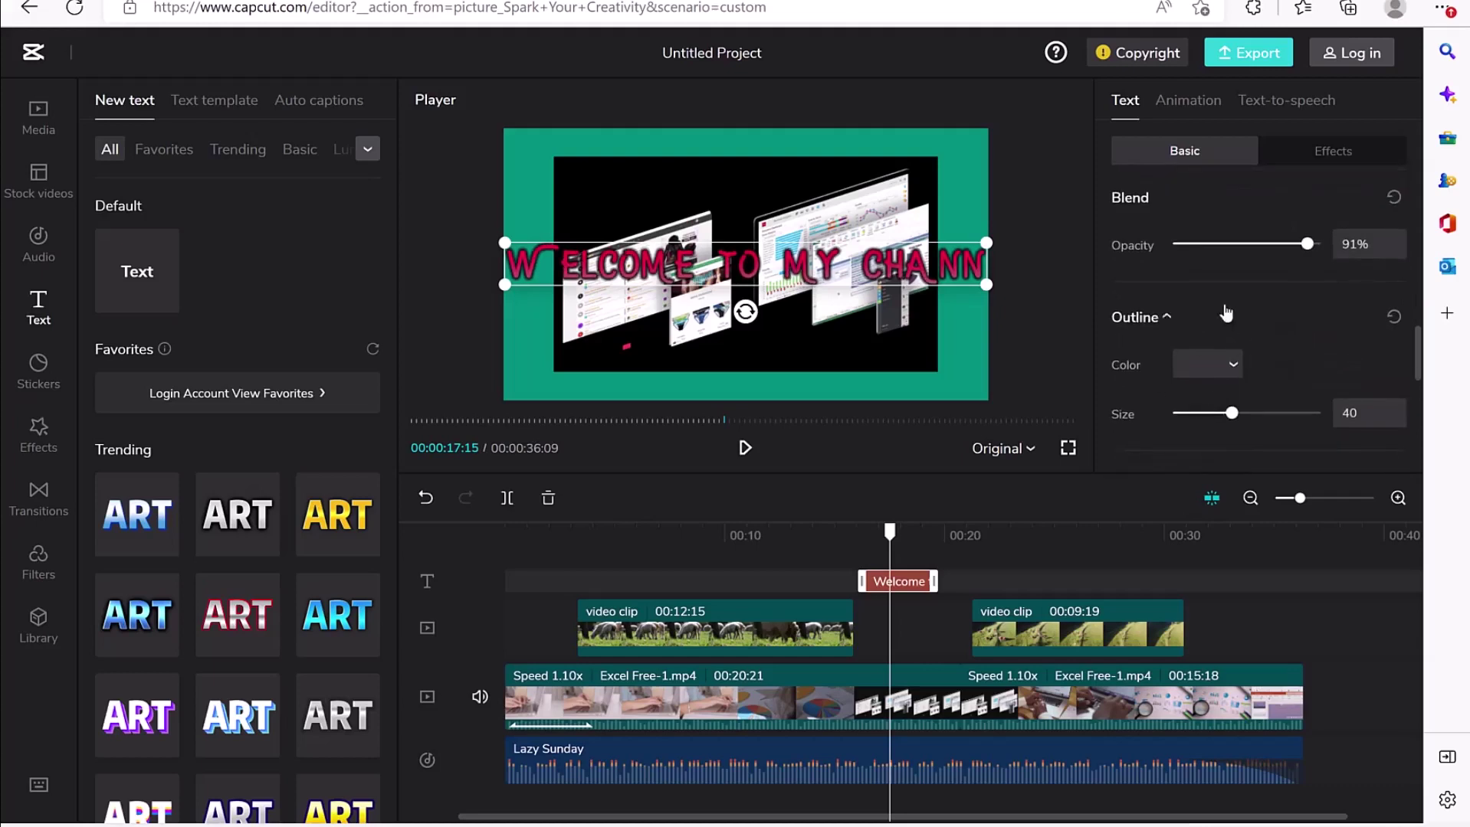
{"action": "scroll", "coordinate": [1225, 380], "scroll_direction": "down", "scroll_amount": 2}
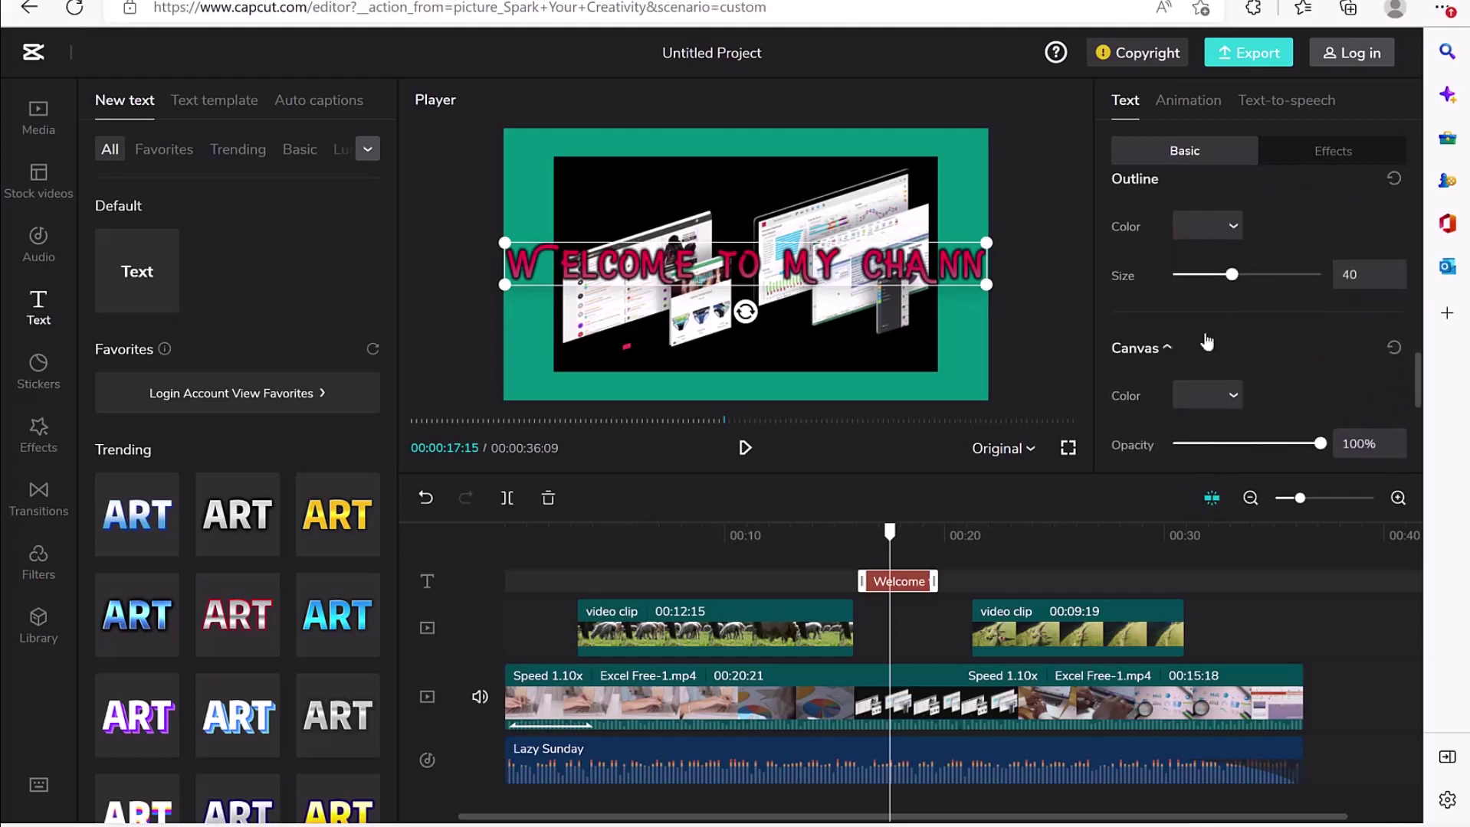
{"action": "scroll", "coordinate": [1206, 345], "scroll_direction": "down", "scroll_amount": 2}
{"action": "scroll", "coordinate": [1250, 284], "scroll_direction": "down", "scroll_amount": 3}
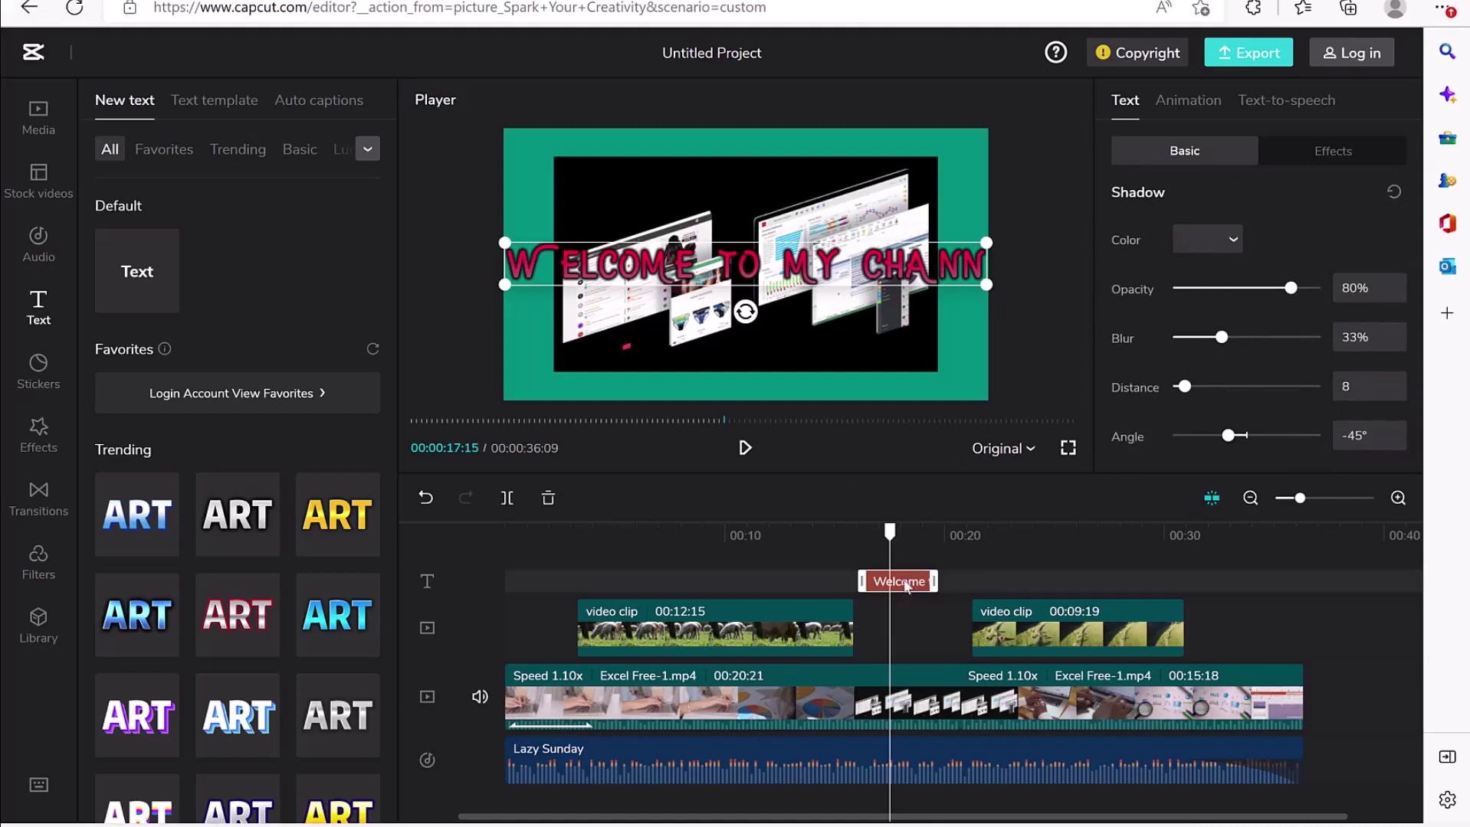
Add the orange "yum!" sticker at 00:00:04:27 and fit it into the frame's lower-left corner at 57% size.
{"action": "left_click_drag", "start_coordinate": [890, 530], "coordinate": [612, 502]}
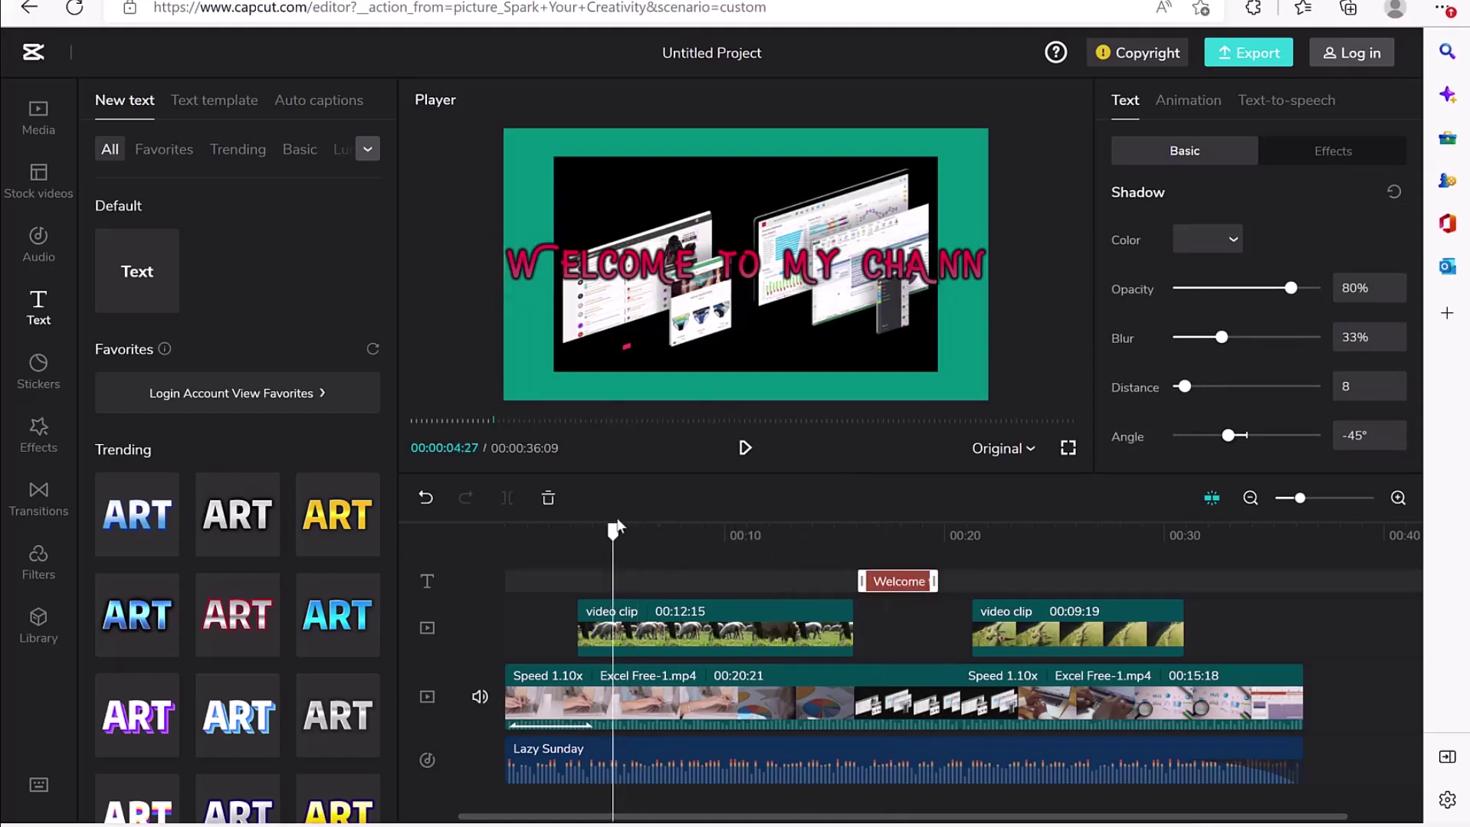
{"action": "scroll", "coordinate": [263, 618], "scroll_direction": "down", "scroll_amount": 10}
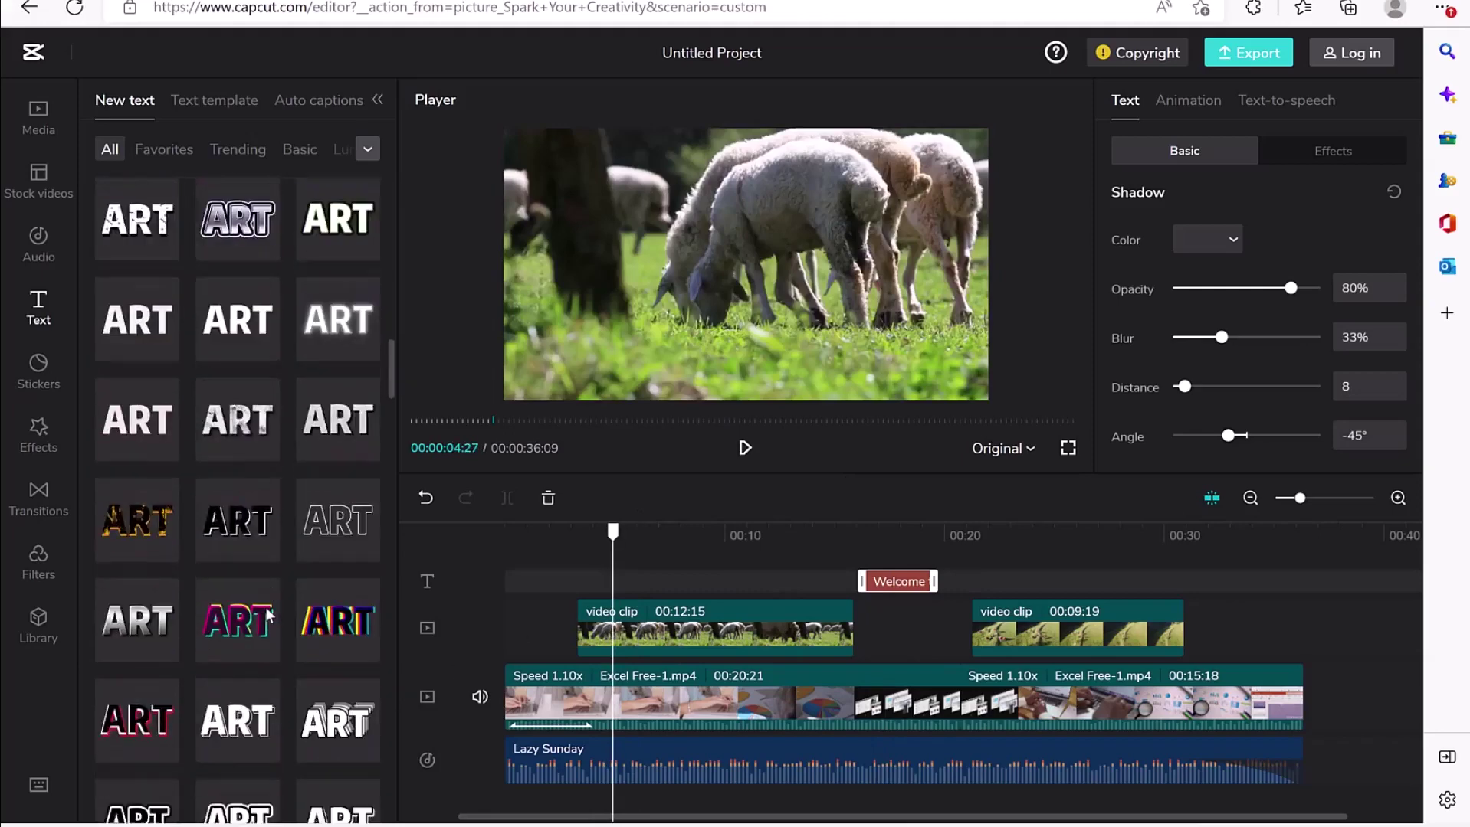
{"action": "scroll", "coordinate": [265, 608], "scroll_direction": "down", "scroll_amount": 5}
{"action": "left_click", "coordinate": [42, 383]}
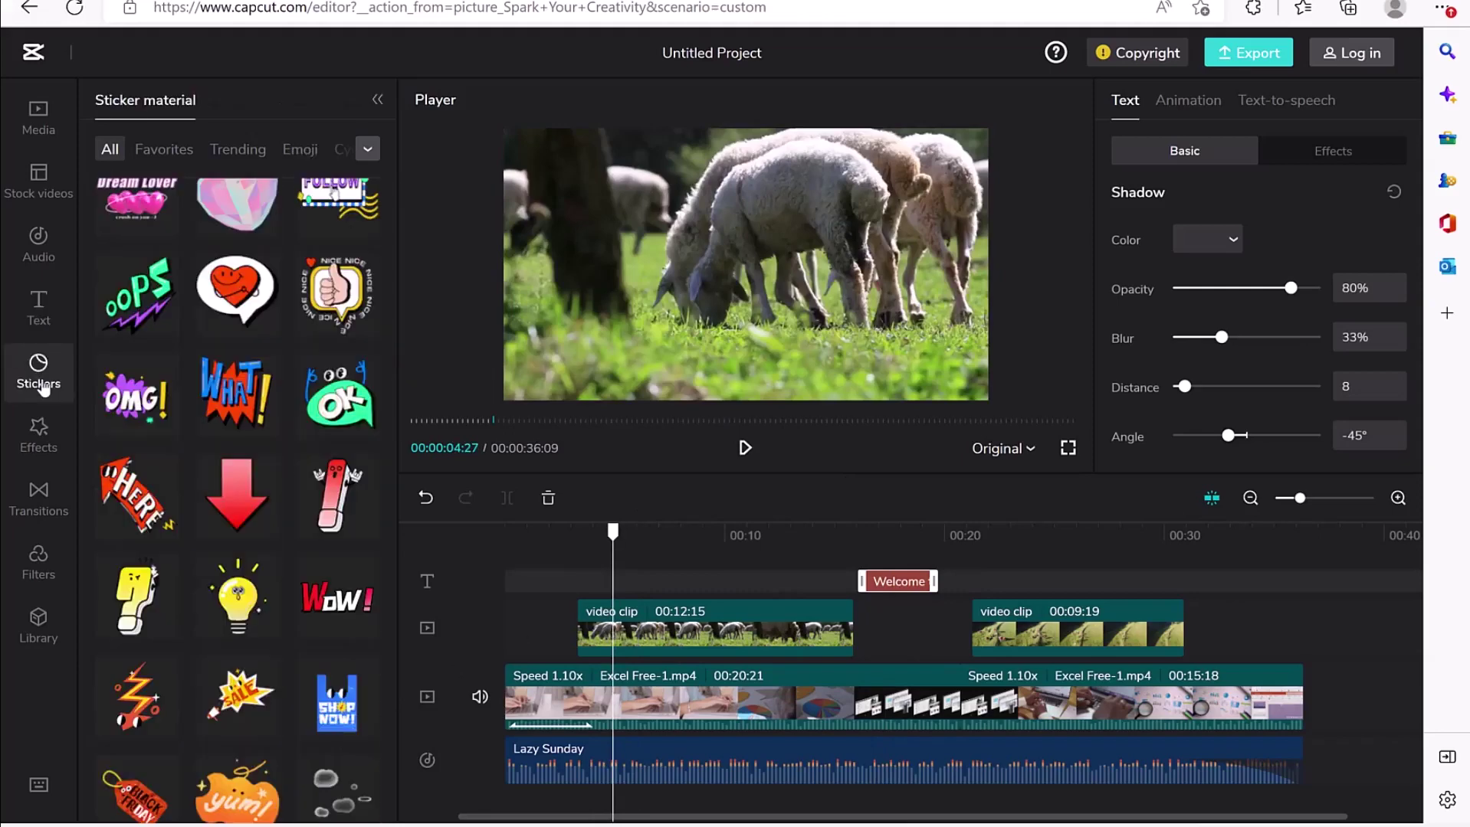
{"action": "mouse_move", "coordinate": [265, 323]}
{"action": "scroll", "coordinate": [255, 349], "scroll_direction": "down", "scroll_amount": 5}
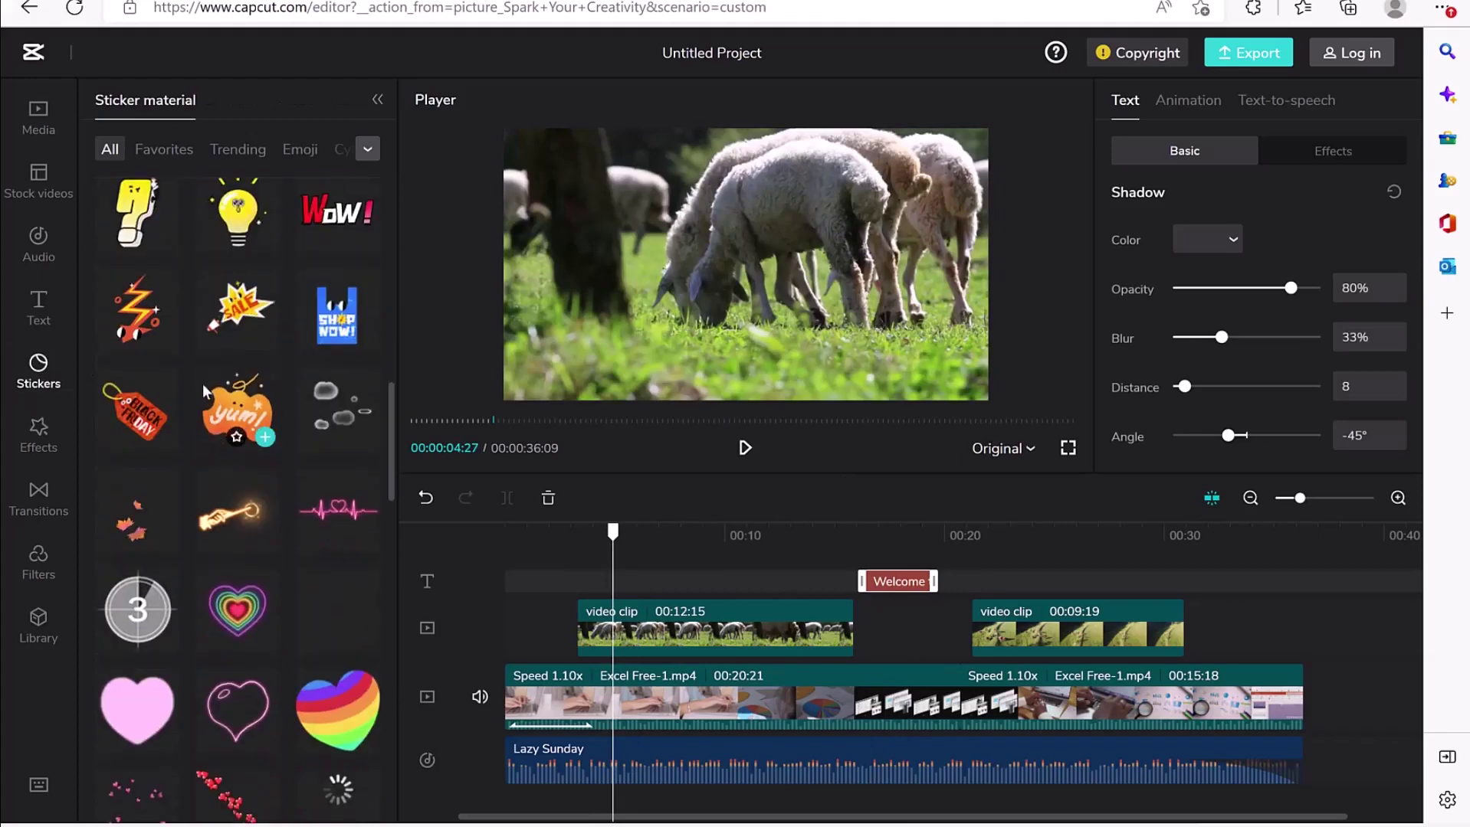
{"action": "left_click", "coordinate": [265, 438]}
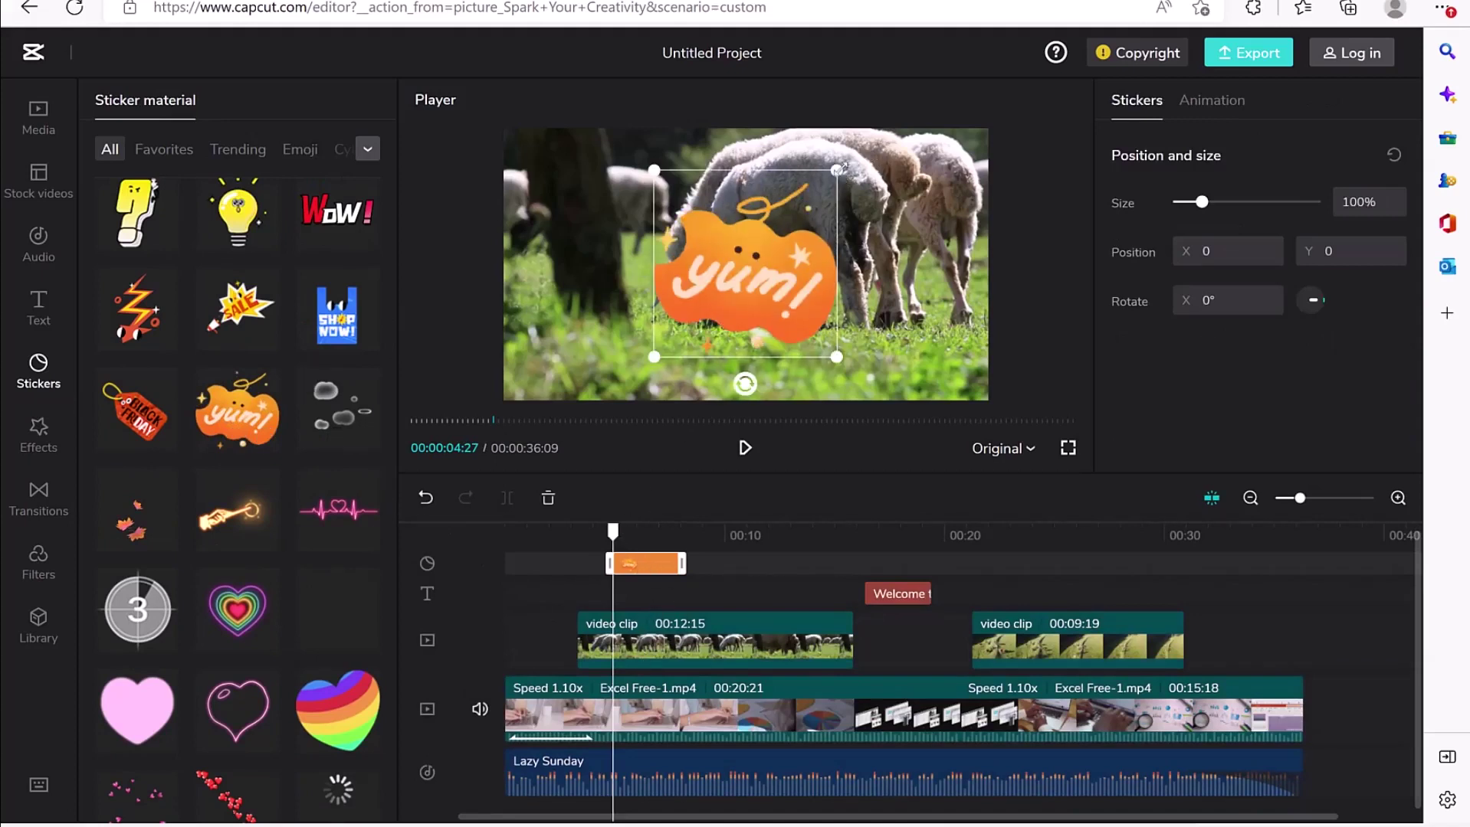
{"action": "left_click_drag", "start_coordinate": [840, 168], "coordinate": [546, 358]}
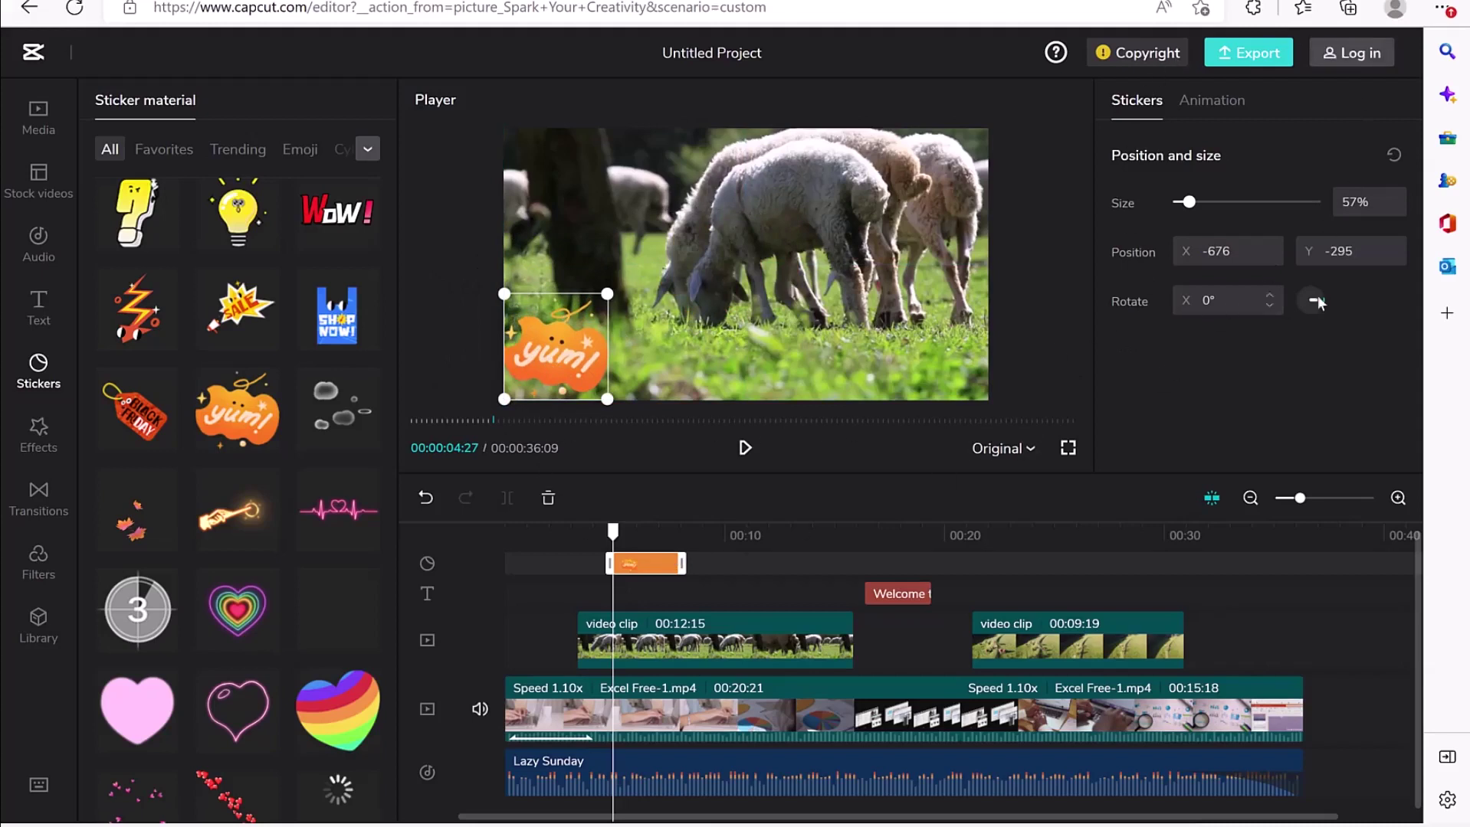
{"action": "mouse_move", "coordinate": [1192, 205]}
Try the Bounce In entrance at 0.3 s on the "yum!" sticker, then set its entrance animation to Spring.
{"action": "left_click", "coordinate": [1223, 104]}
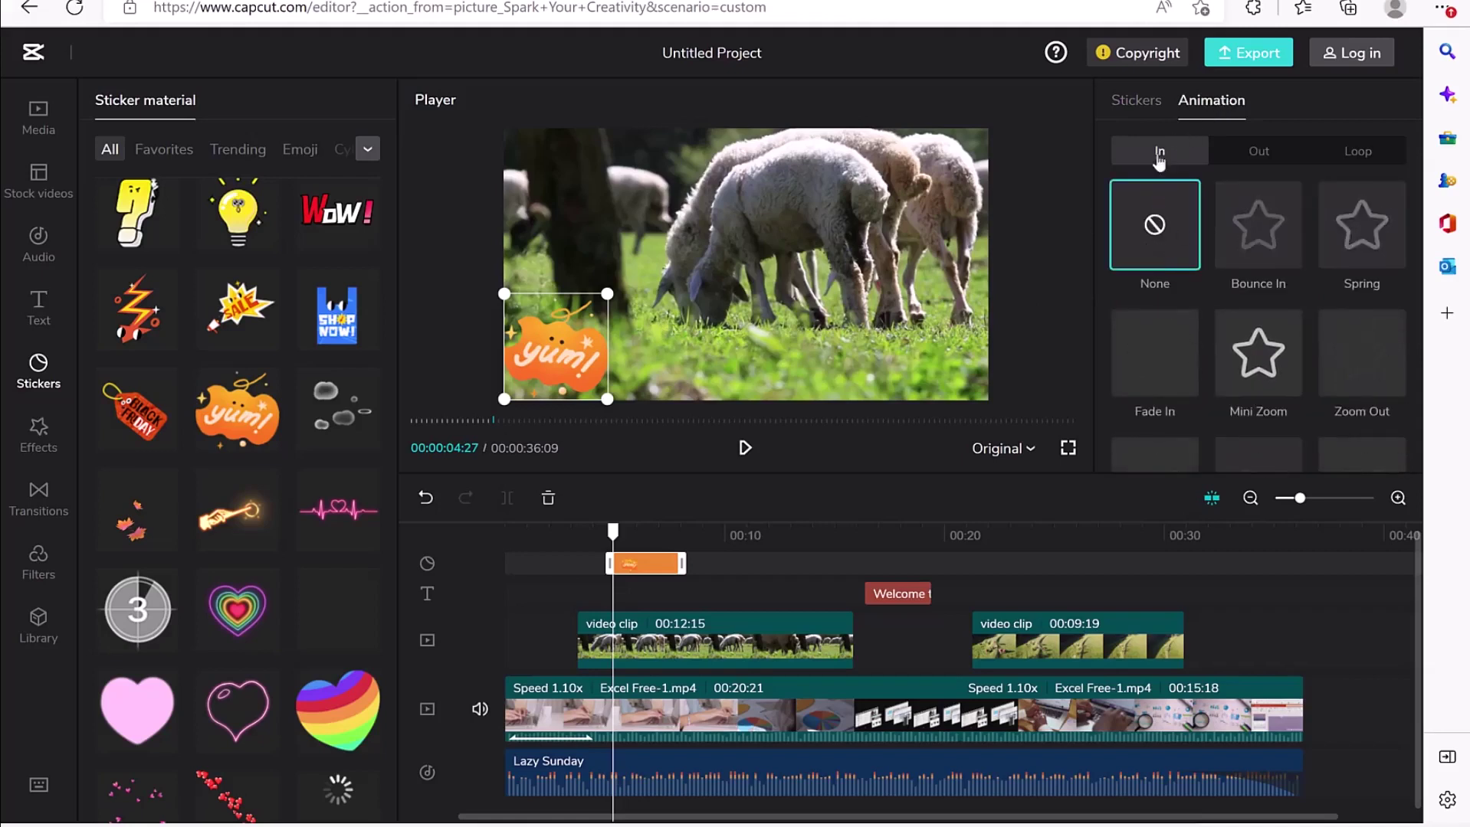
{"action": "left_click", "coordinate": [1264, 224]}
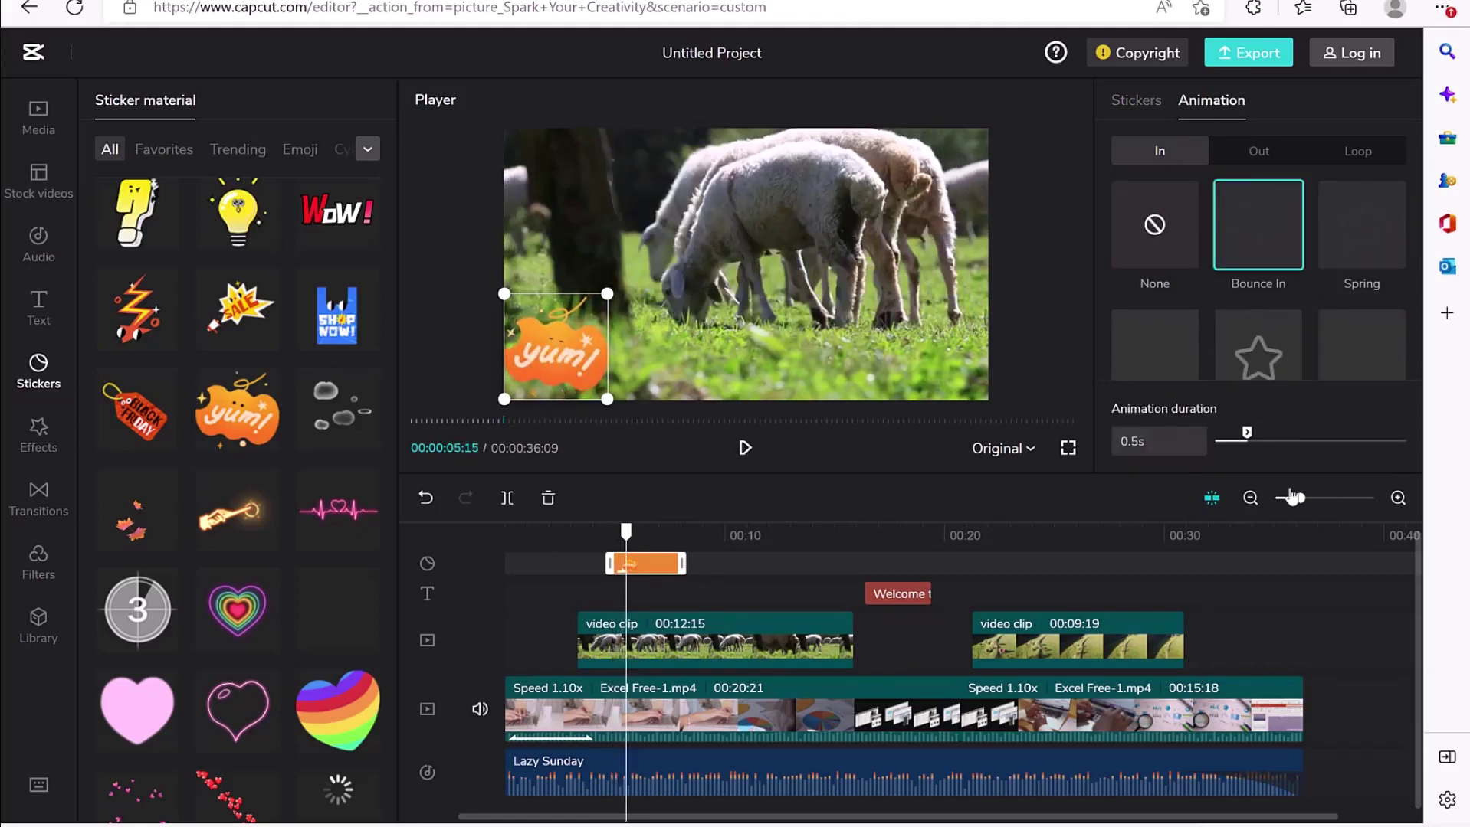
{"action": "left_click", "coordinate": [1233, 439]}
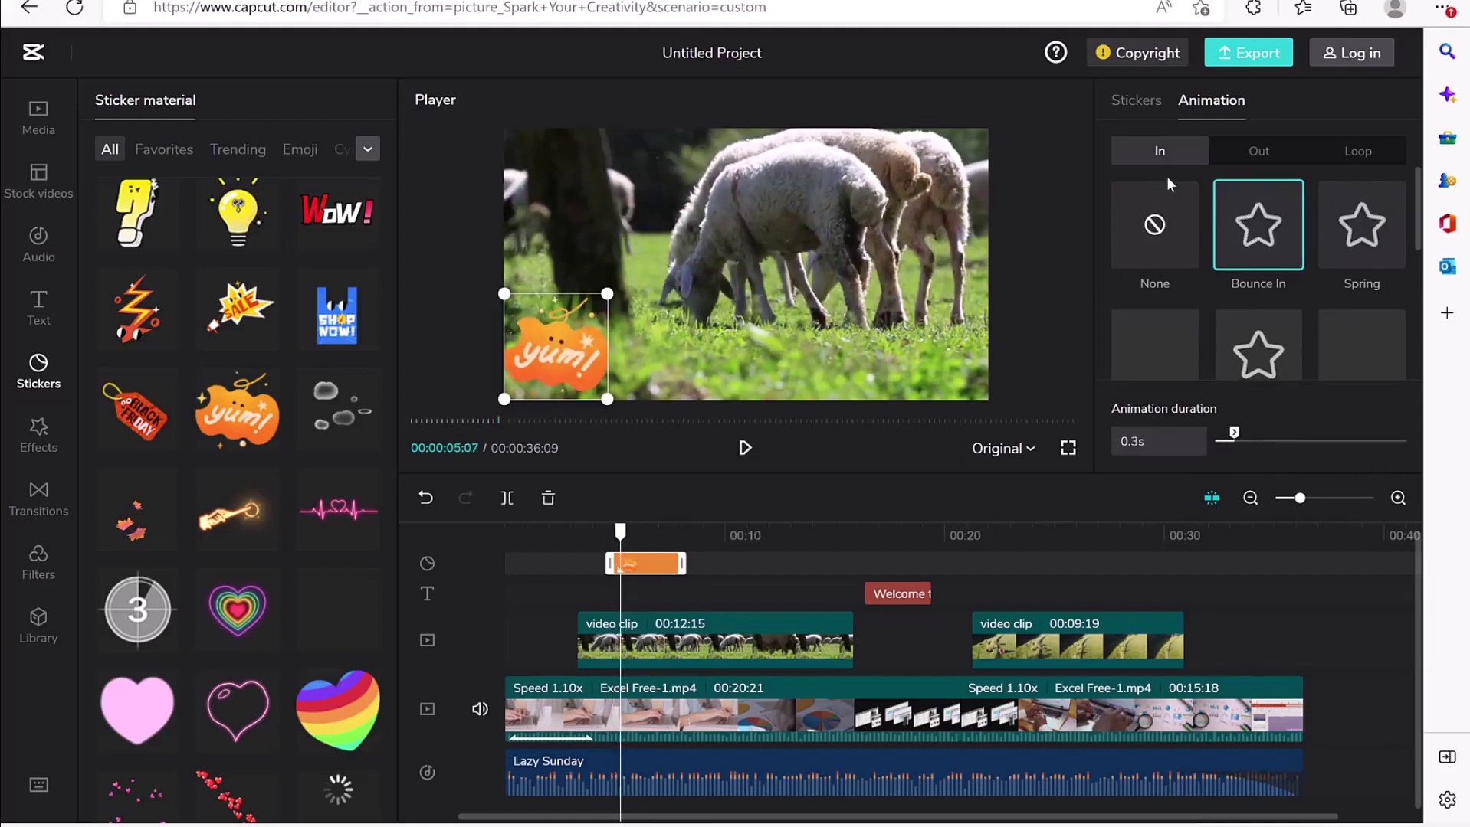
{"action": "left_click", "coordinate": [1341, 233]}
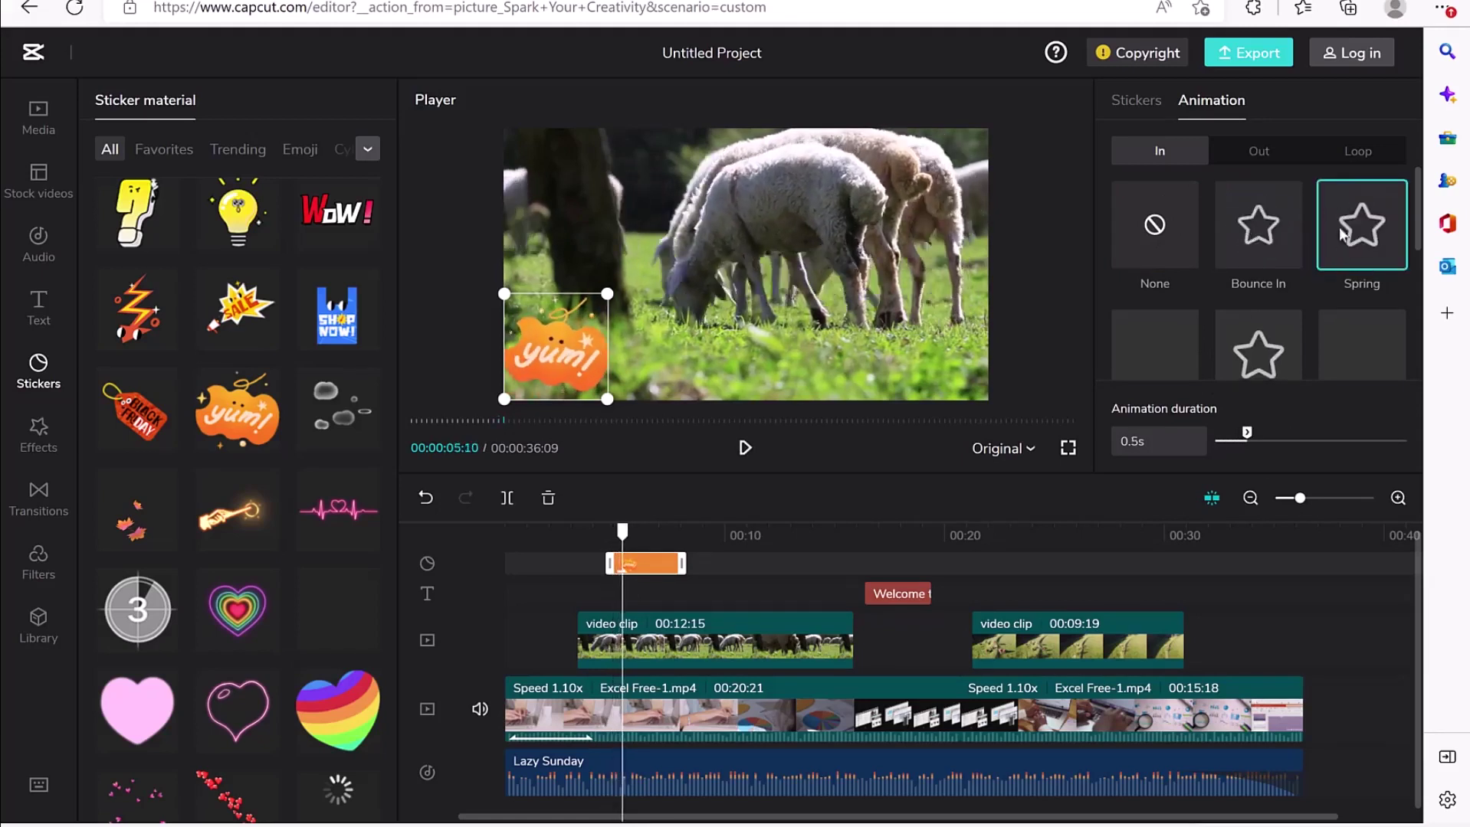
Give the "yum!" sticker a Spring exit animation and a Wiper loop animation.
{"action": "left_click", "coordinate": [1276, 150]}
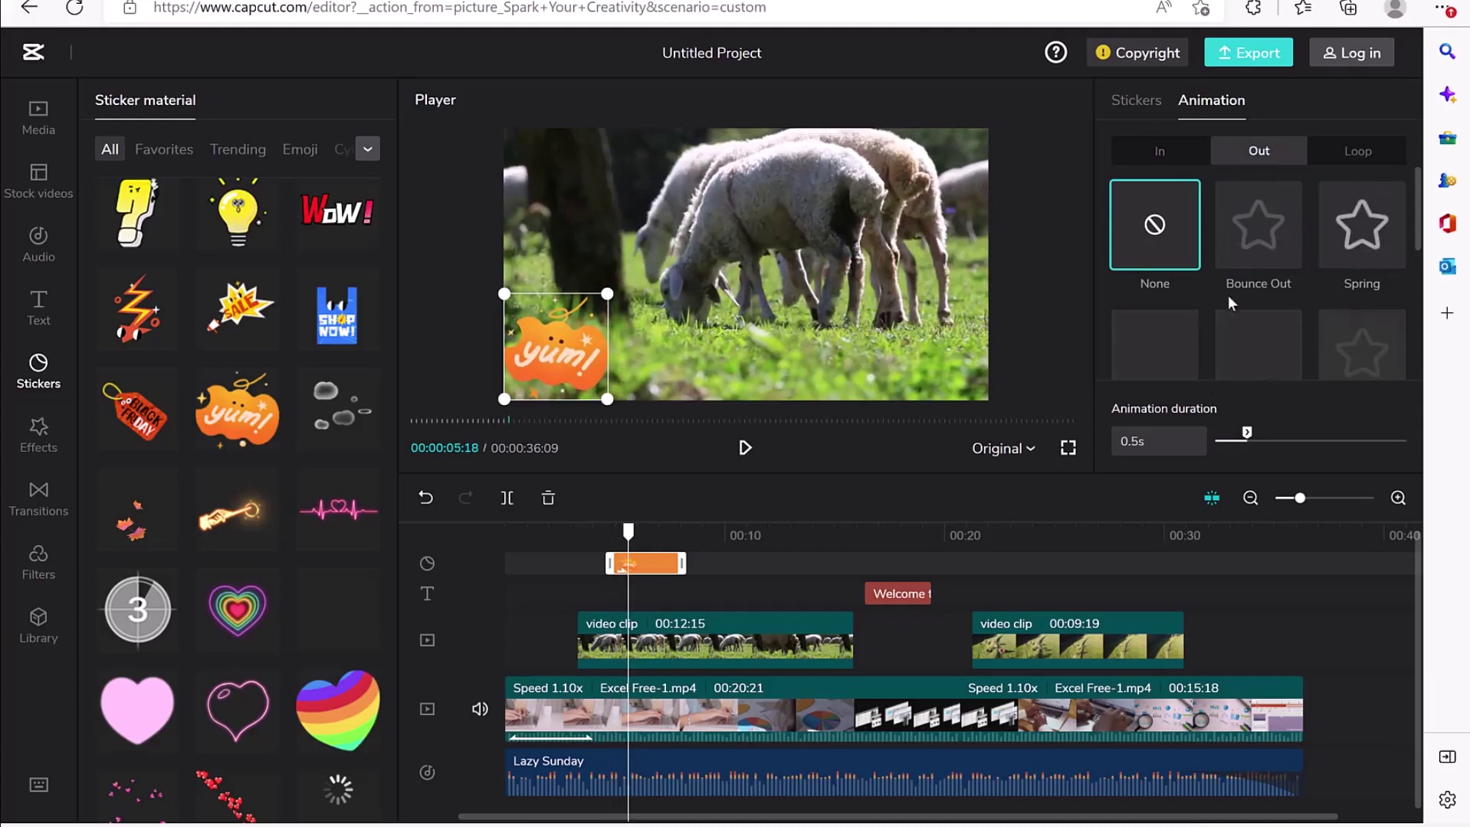
{"action": "scroll", "coordinate": [1265, 268], "scroll_direction": "down", "scroll_amount": 1}
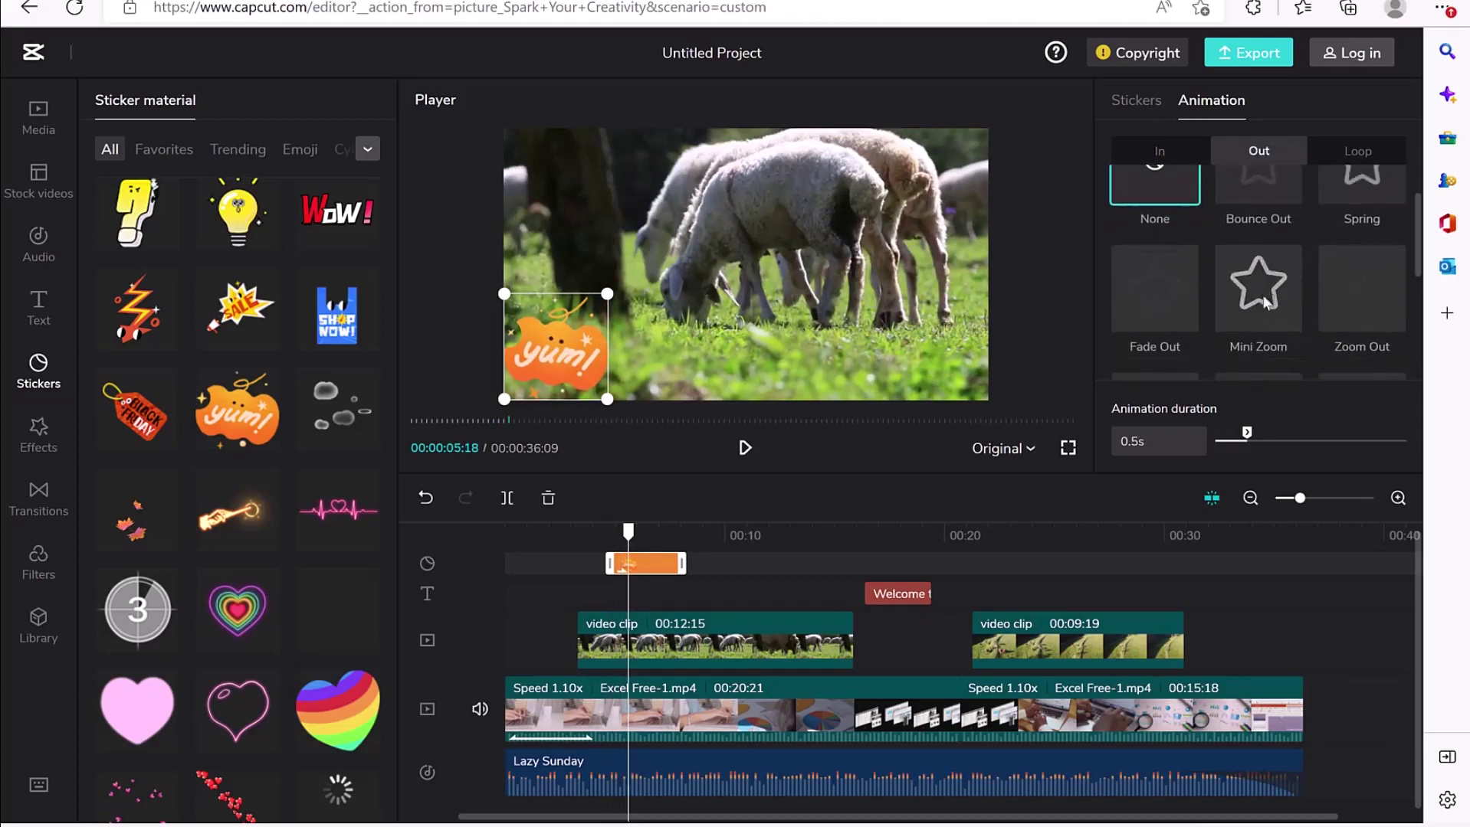
{"action": "scroll", "coordinate": [1356, 184], "scroll_direction": "up", "scroll_amount": 1}
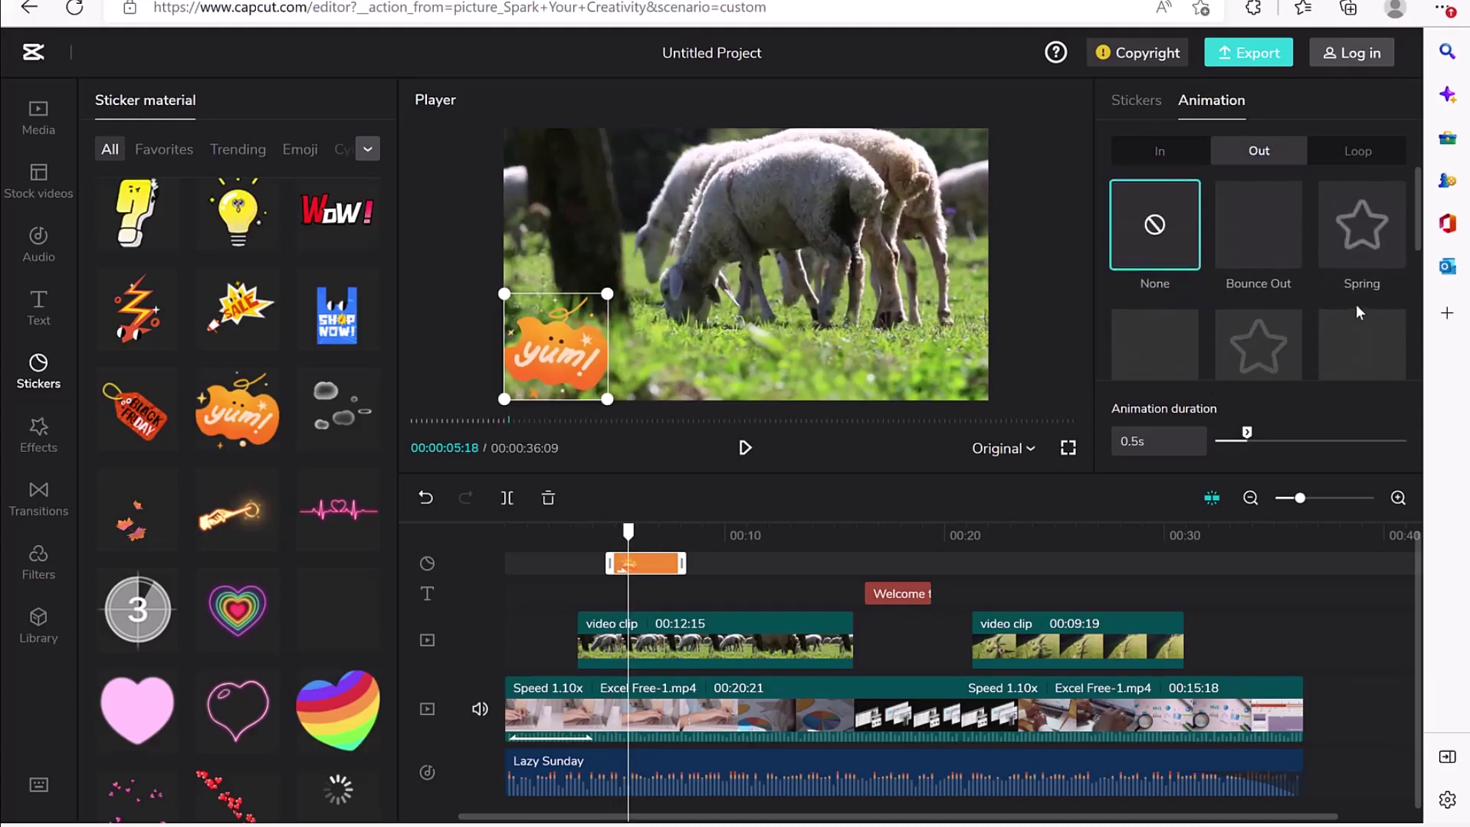
{"action": "left_click", "coordinate": [1356, 230]}
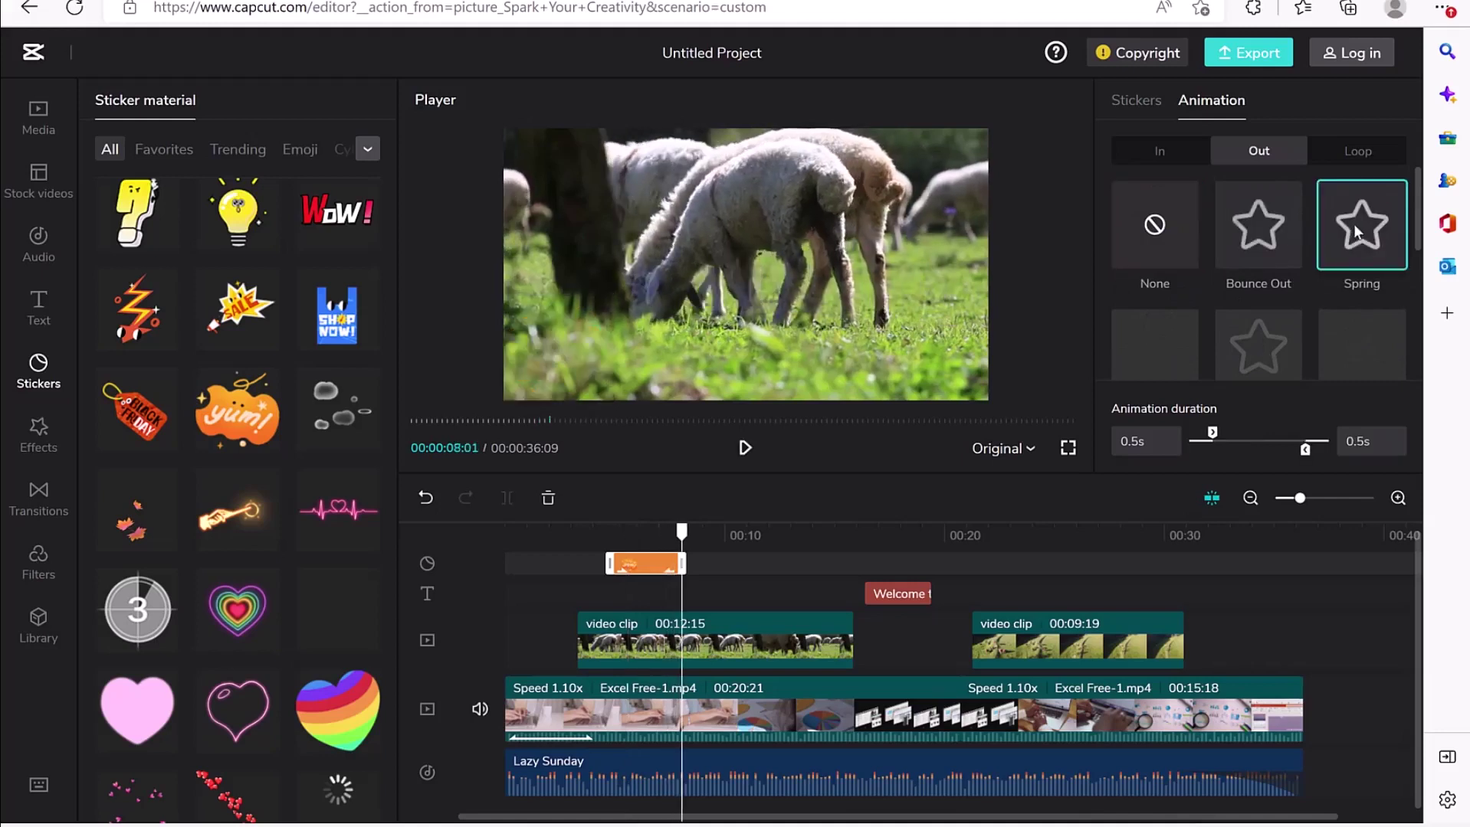
{"action": "left_click", "coordinate": [1377, 157]}
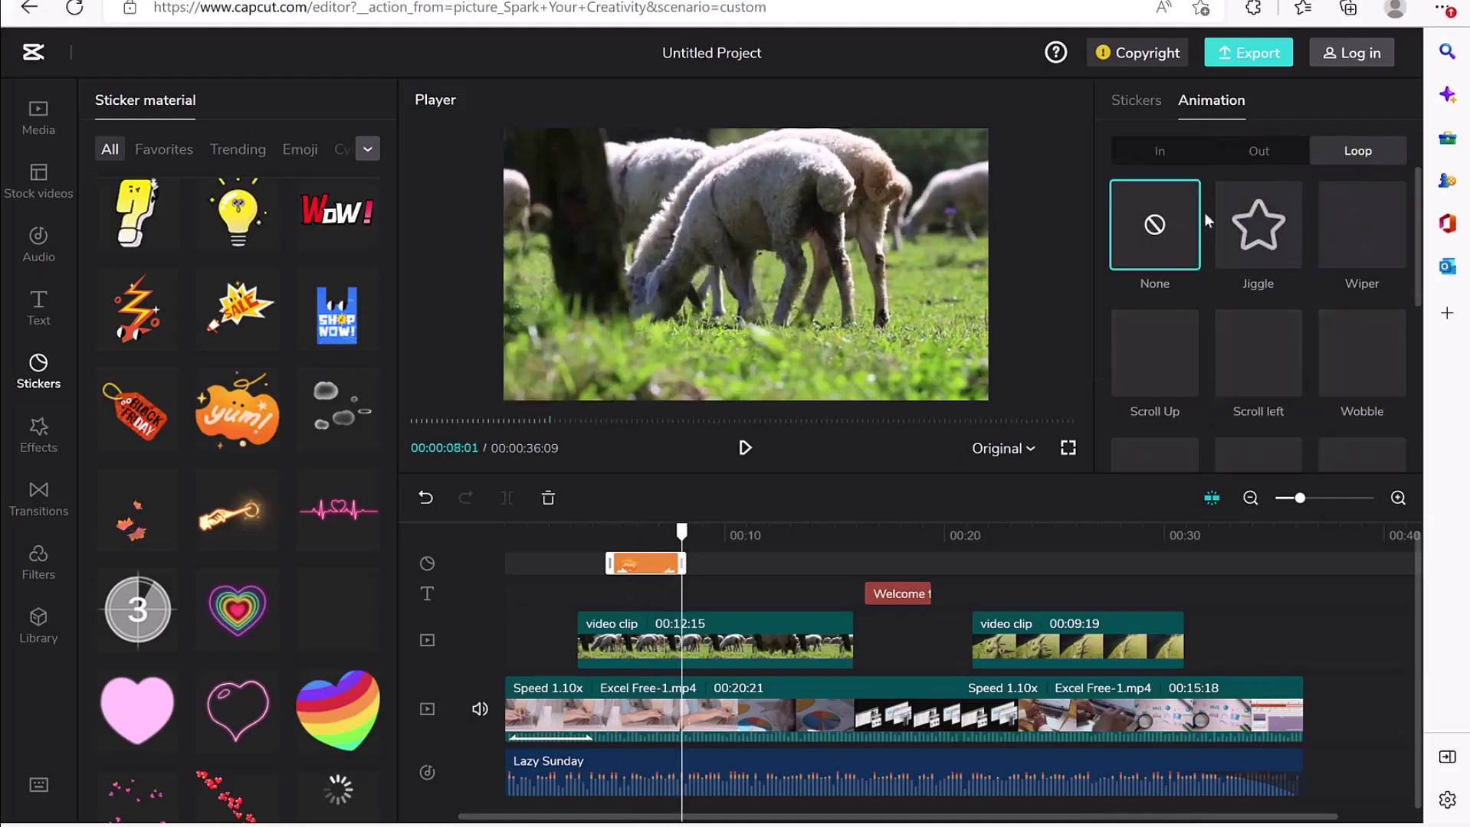
{"action": "left_click", "coordinate": [1364, 246]}
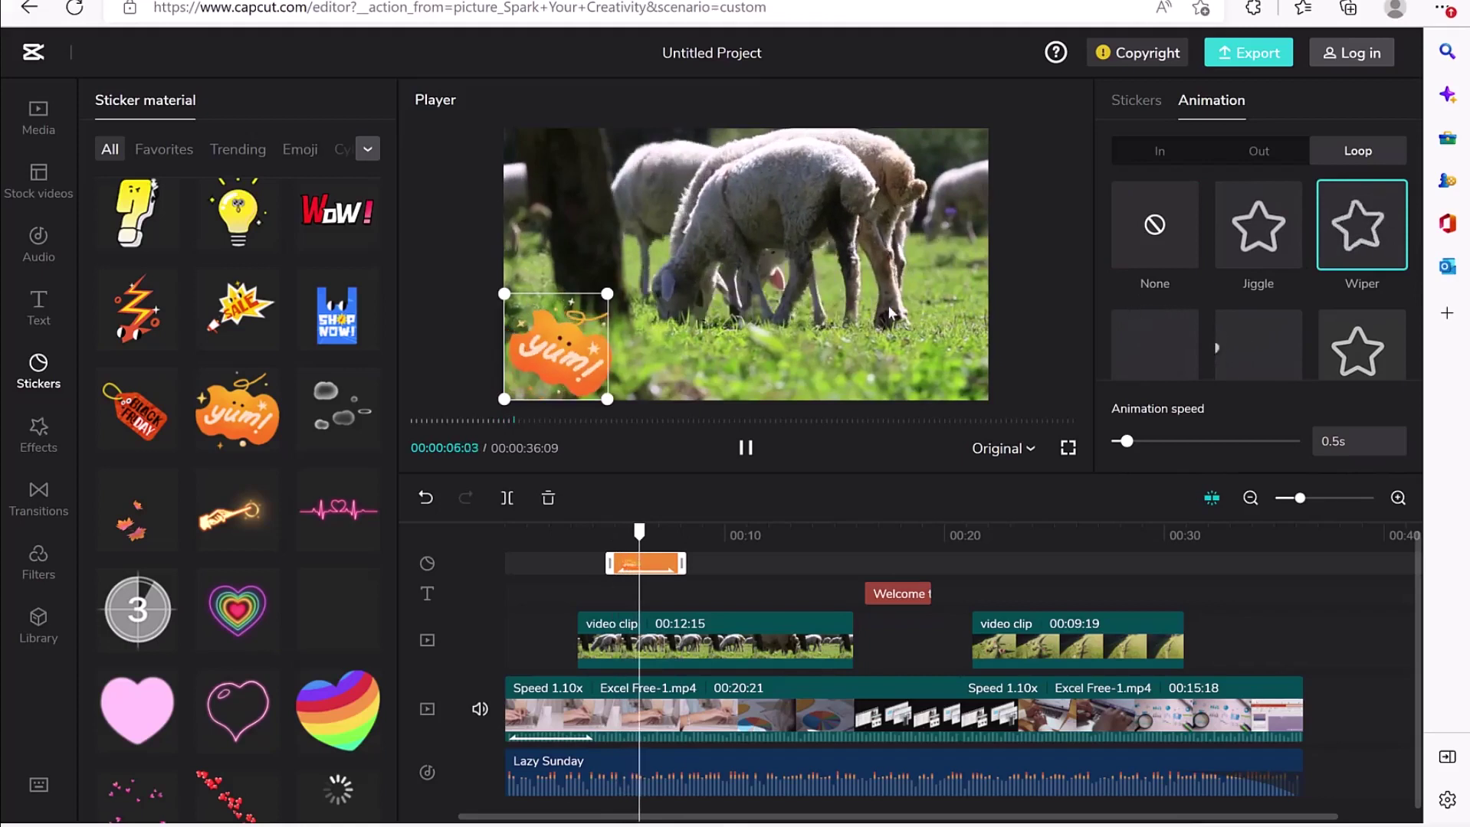
Add the trending laughing-with-tears emoji sticker to the timeline at about 10 seconds, after the "yum!" sticker.
{"action": "mouse_move", "coordinate": [138, 495]}
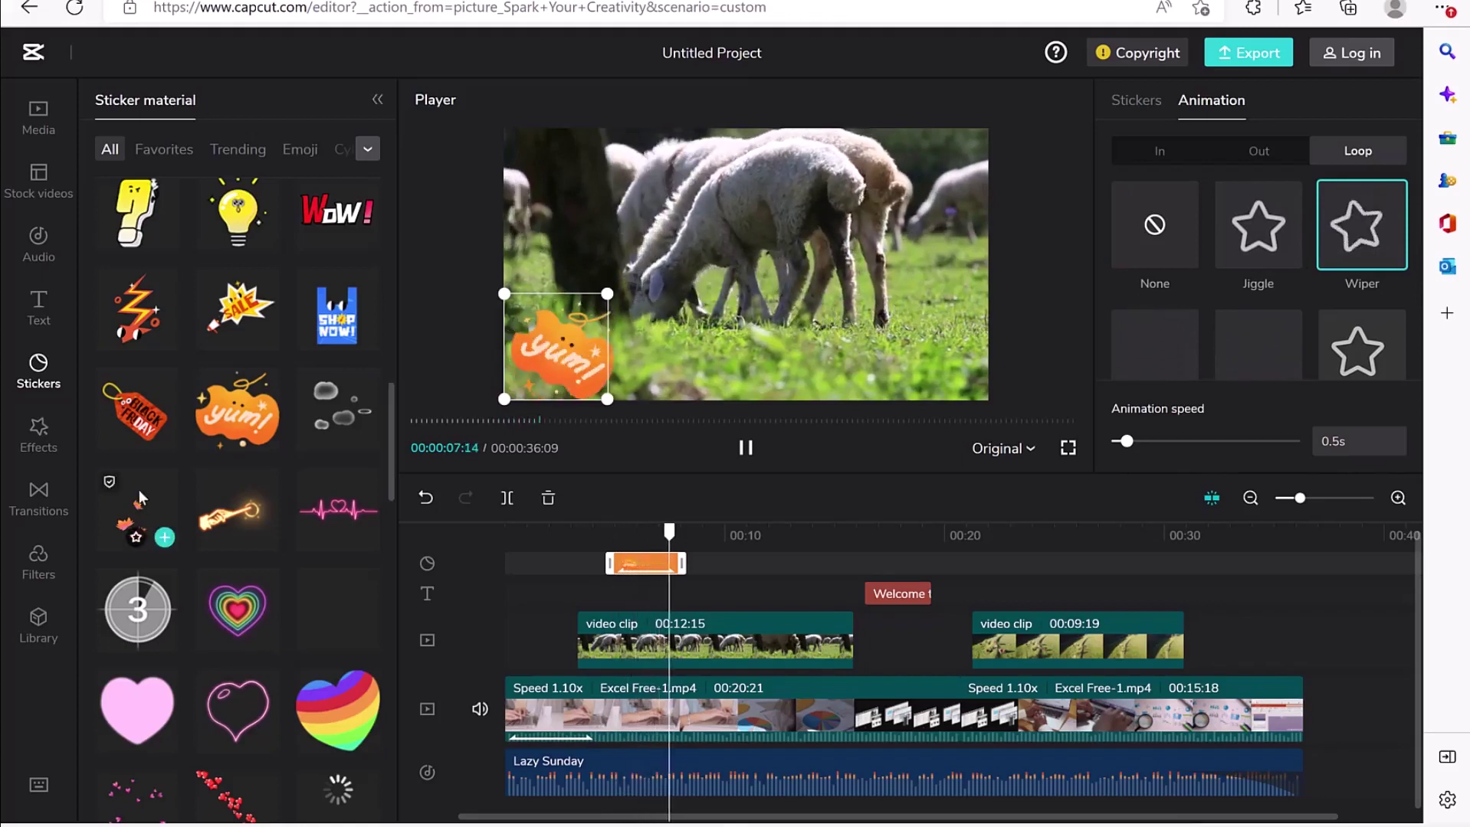
{"action": "left_click", "coordinate": [234, 151]}
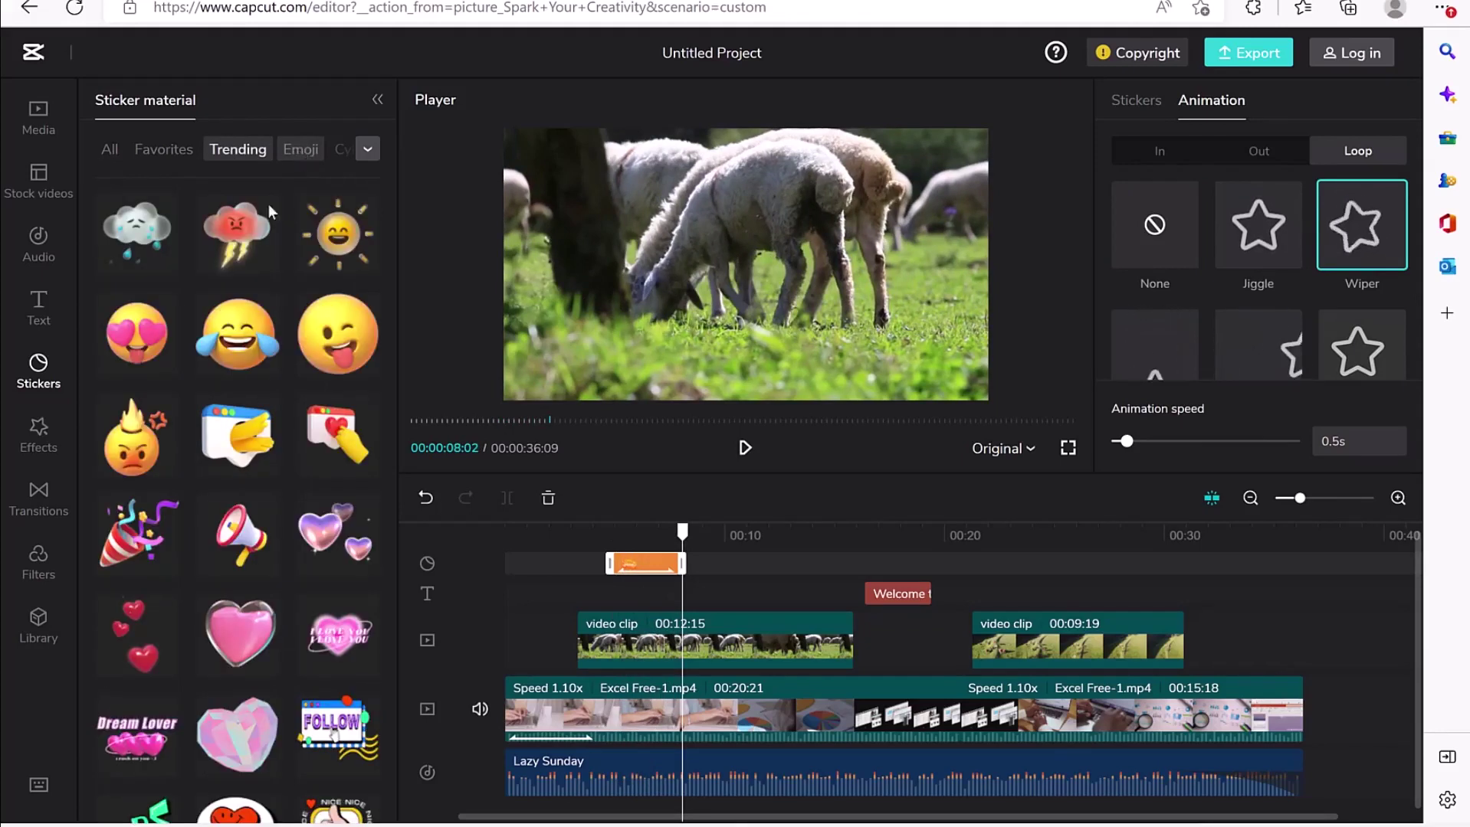
{"action": "left_click_drag", "start_coordinate": [238, 333], "coordinate": [743, 592]}
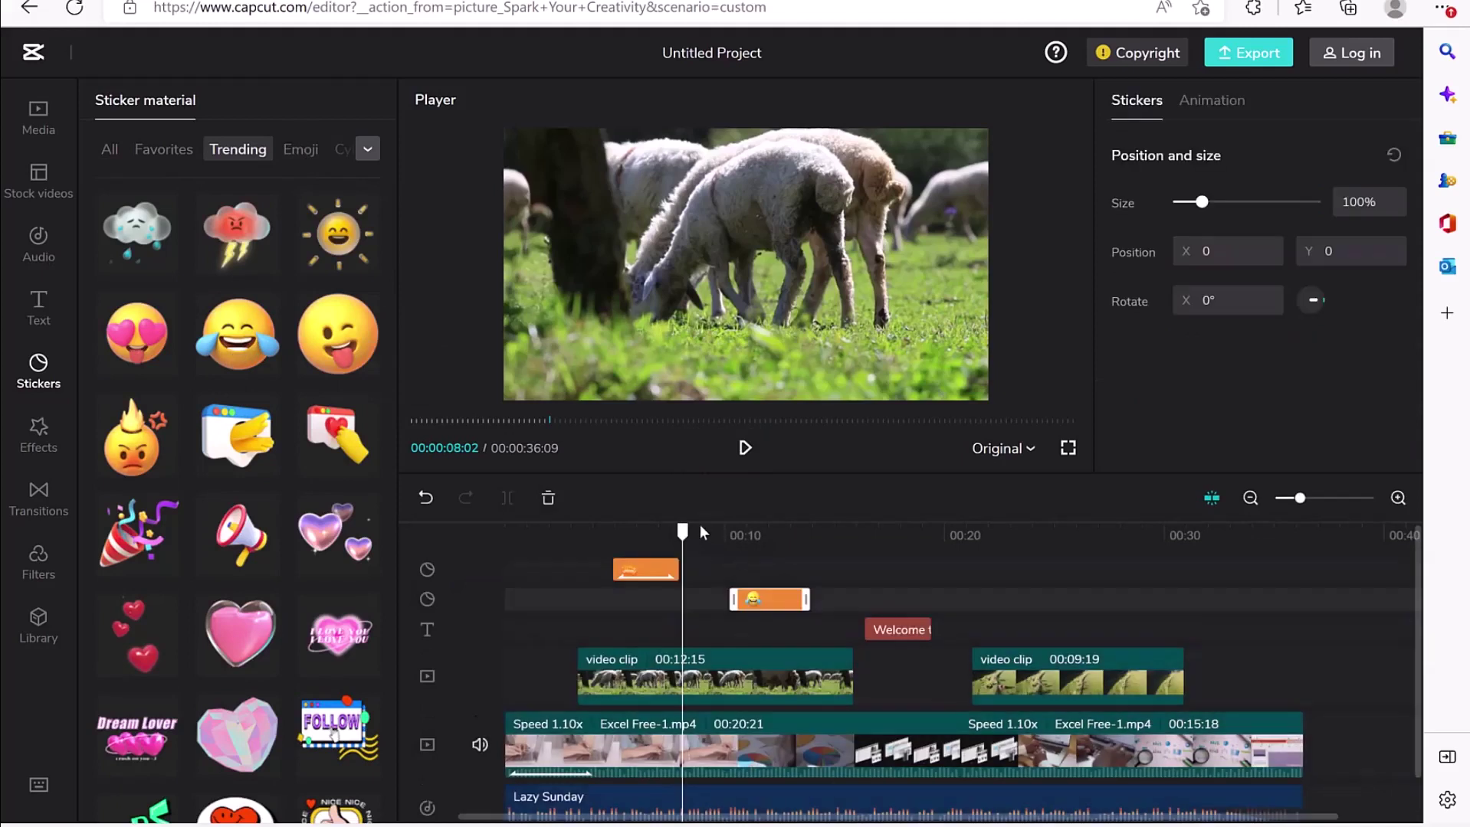
Scale the laughing emoji sticker down to 66% and move it to the frame's lower-left corner.
{"action": "left_click_drag", "start_coordinate": [682, 531], "coordinate": [753, 533]}
{"action": "left_click", "coordinate": [768, 540]}
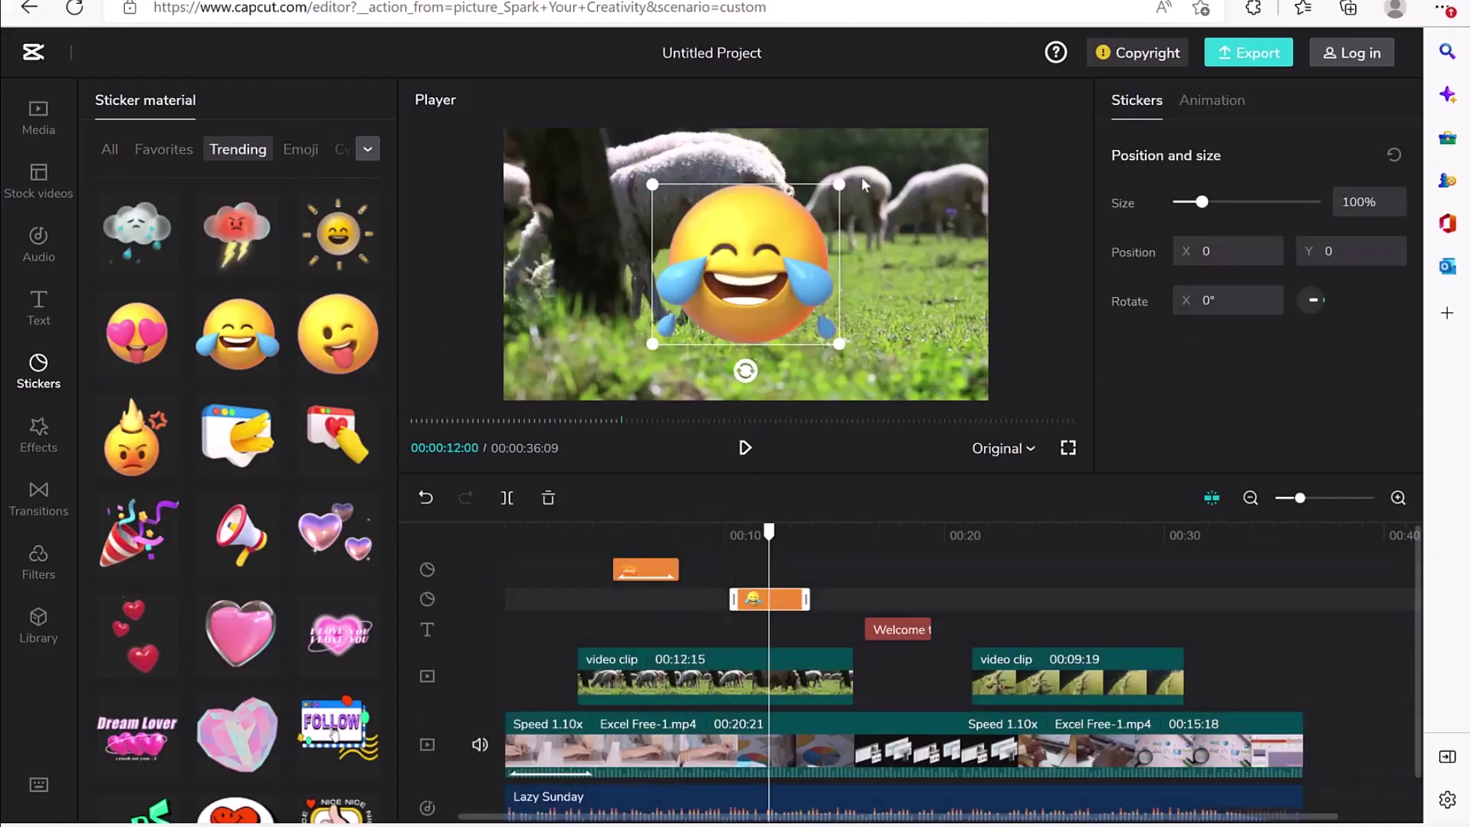
{"action": "left_click_drag", "start_coordinate": [838, 183], "coordinate": [808, 211]}
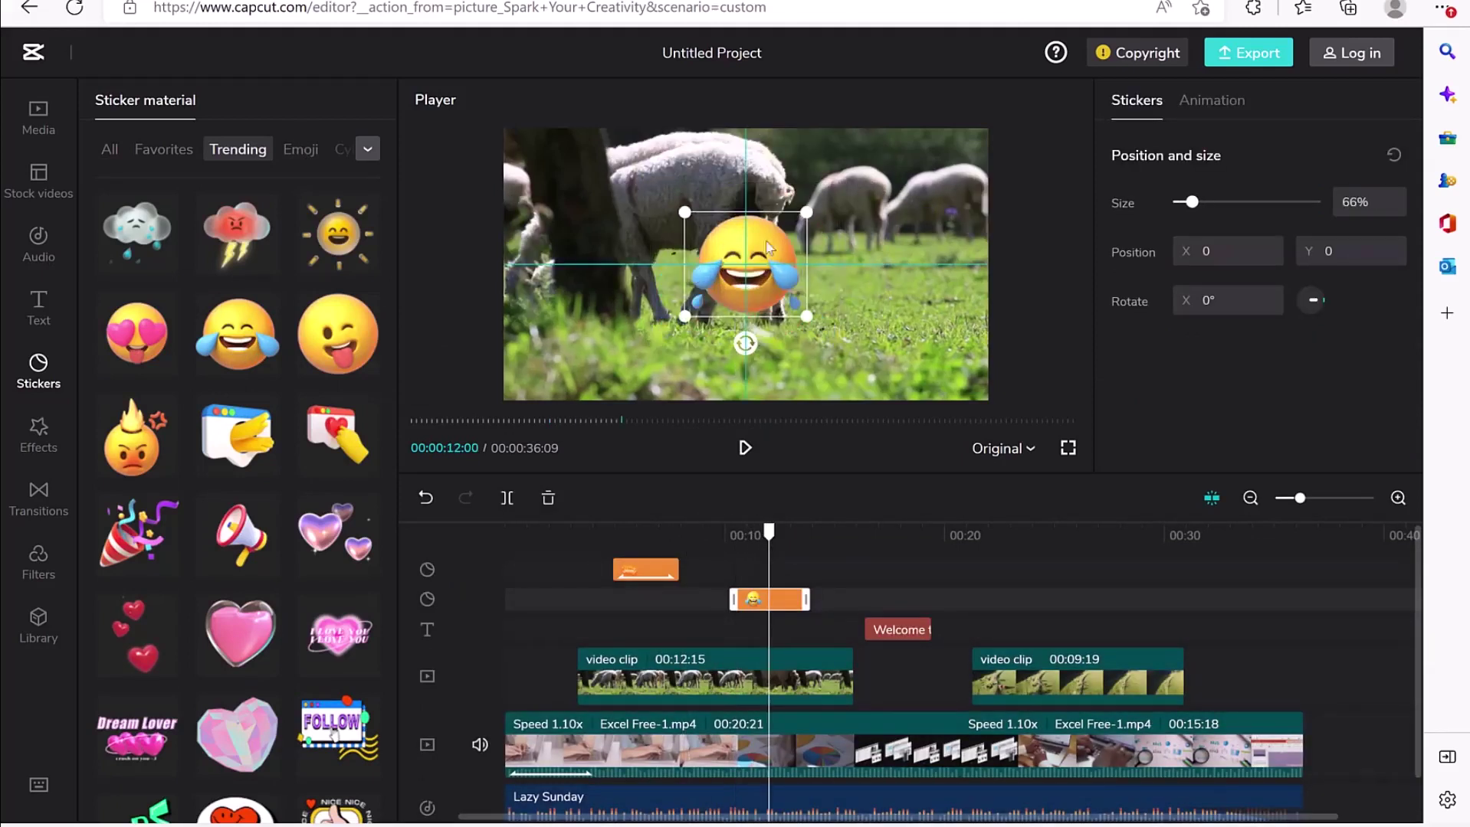
{"action": "left_click_drag", "start_coordinate": [713, 287], "coordinate": [532, 355]}
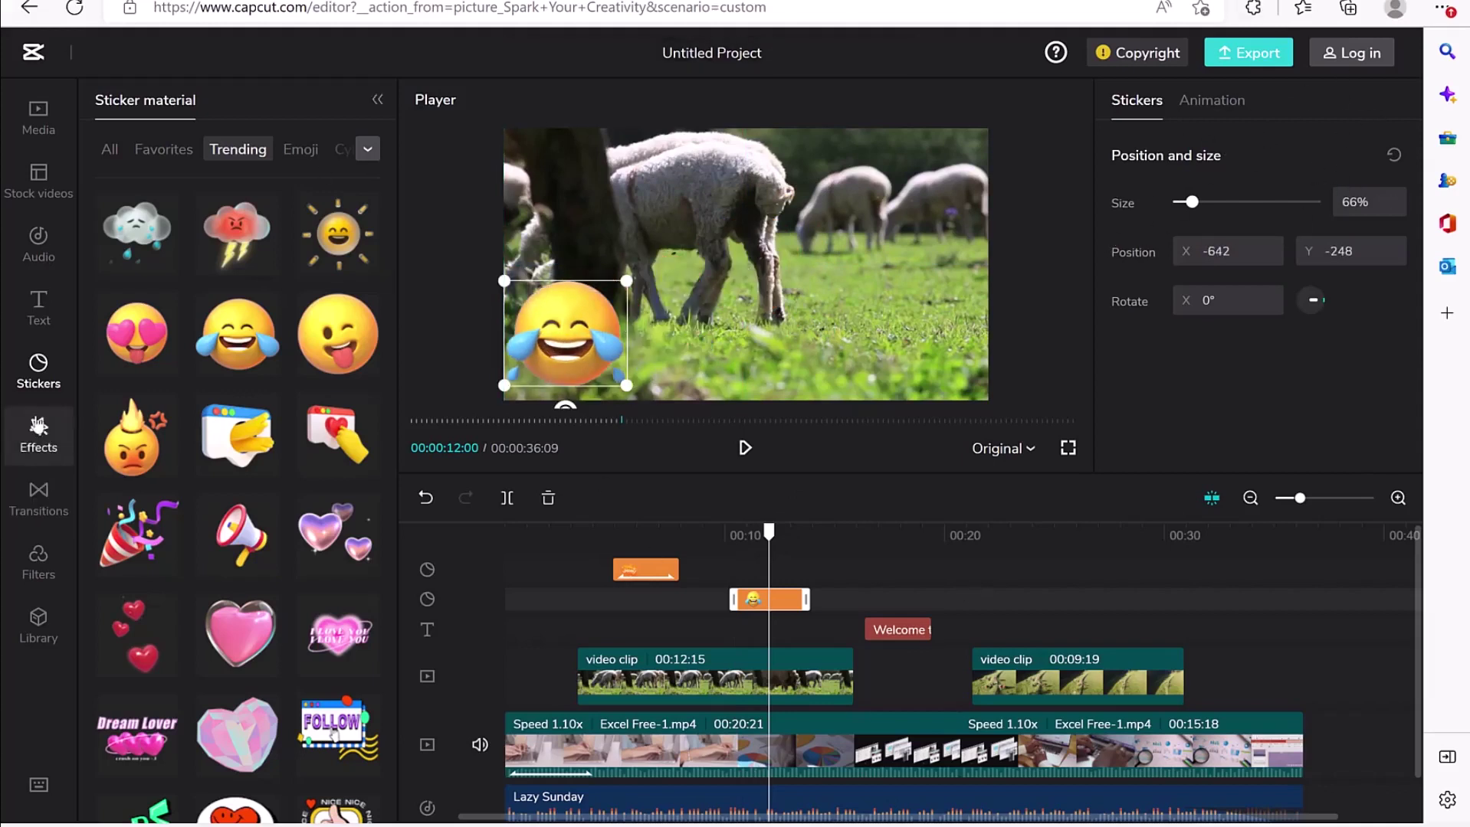
Add the Zoom Lens special effect at 00:00:12:00 over the sheep clip and scrub through it to preview it.
{"action": "left_click", "coordinate": [39, 429]}
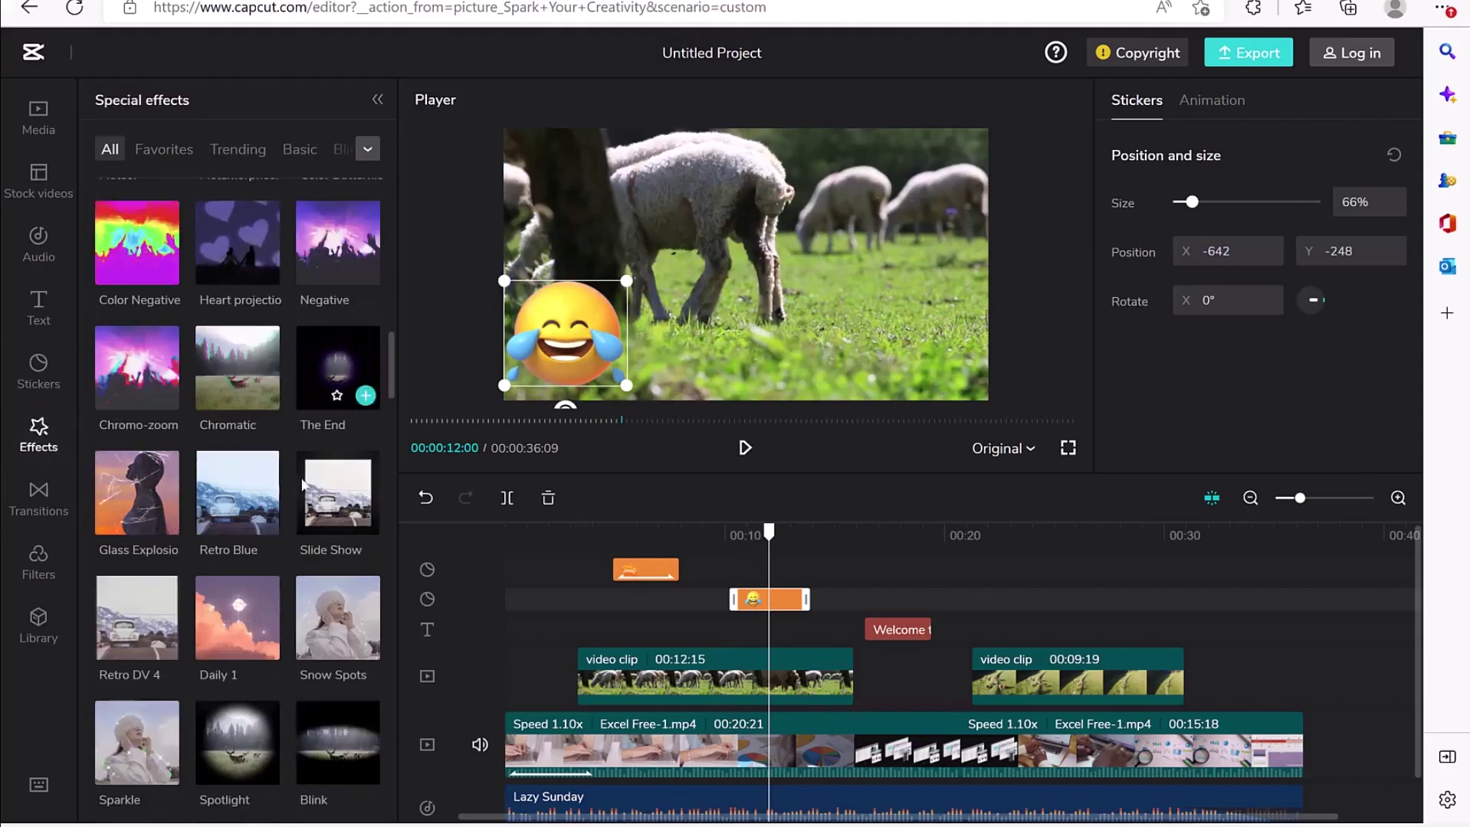
{"action": "scroll", "coordinate": [261, 506], "scroll_direction": "down", "scroll_amount": 5}
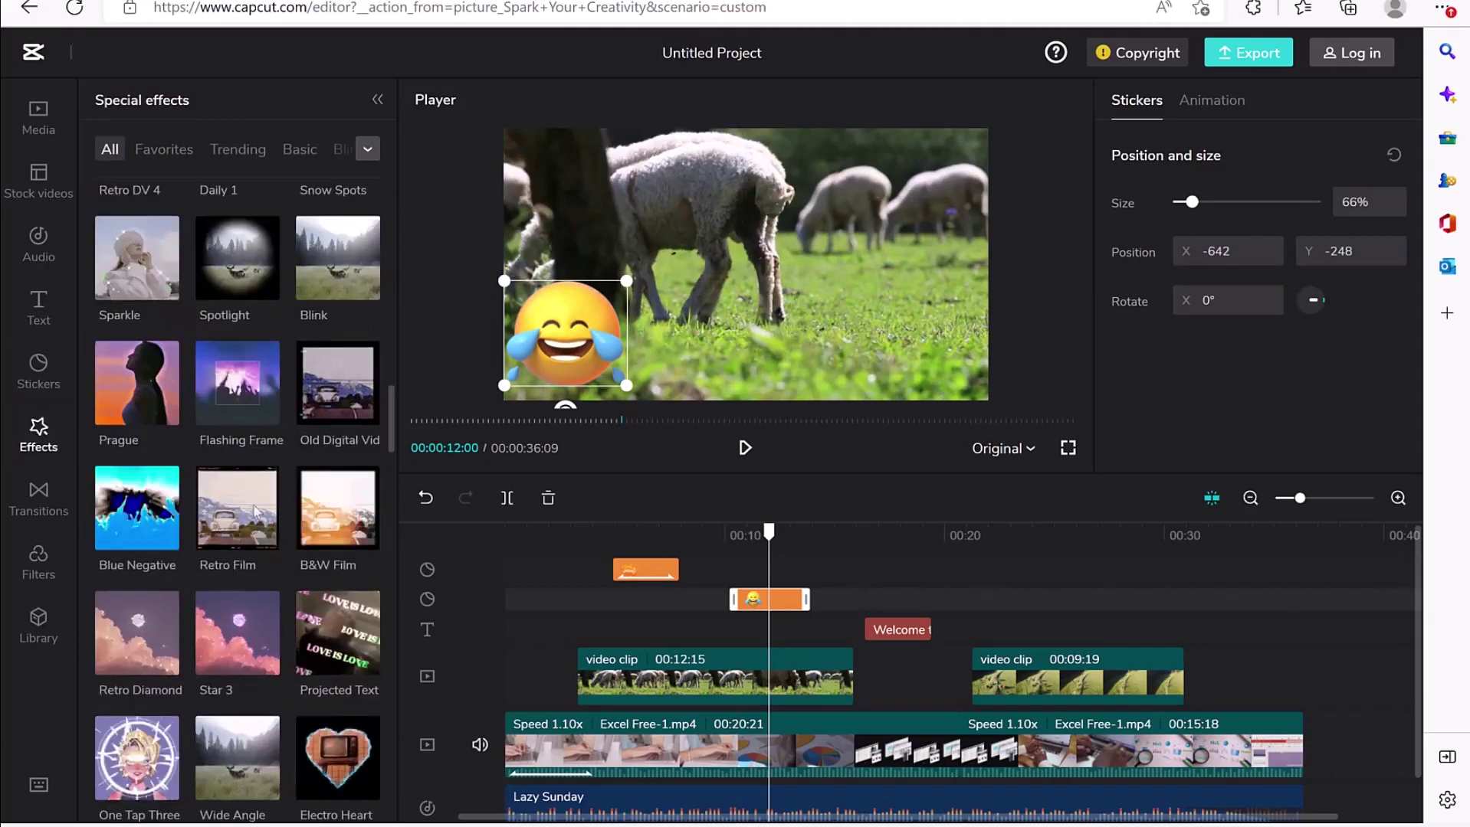
{"action": "scroll", "coordinate": [223, 307], "scroll_direction": "down", "scroll_amount": 2}
{"action": "scroll", "coordinate": [201, 429], "scroll_direction": "down", "scroll_amount": 6}
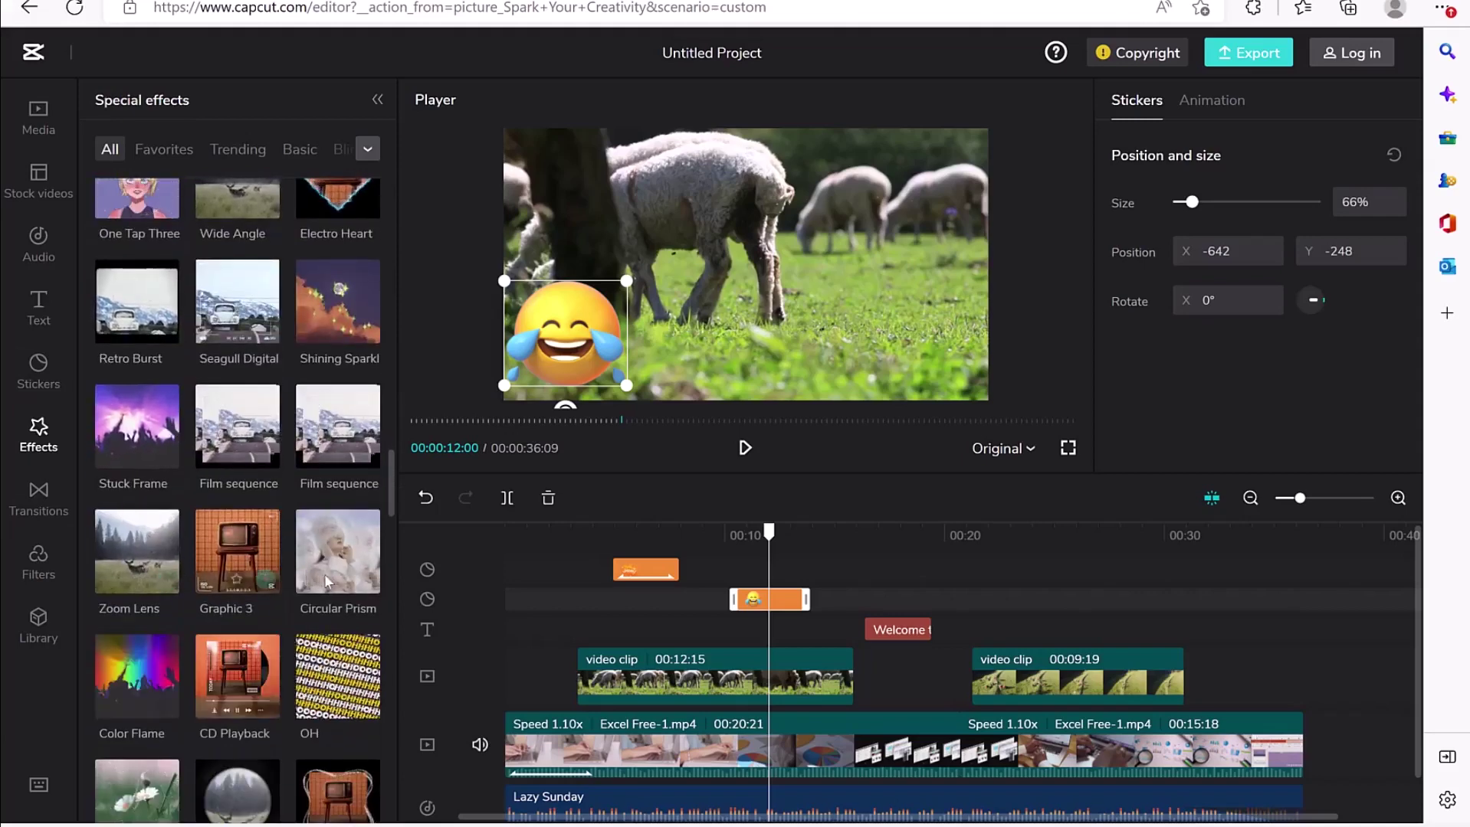
{"action": "left_click", "coordinate": [163, 580]}
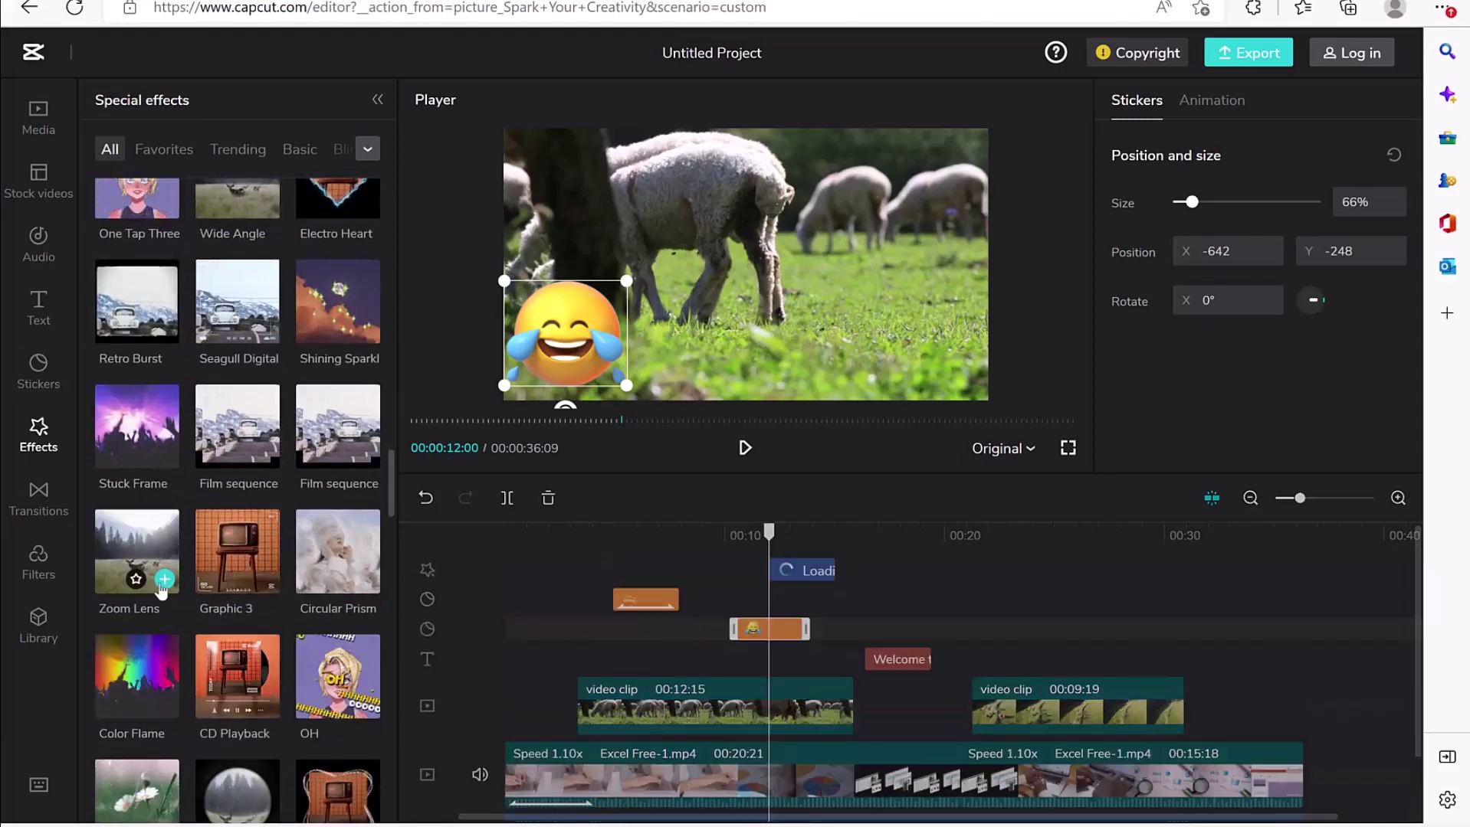
{"action": "mouse_move", "coordinate": [783, 527]}
{"action": "left_mouse_down"}
{"action": "mouse_move", "coordinate": [824, 534]}
{"action": "mouse_move", "coordinate": [774, 526]}
{"action": "left_mouse_up"}
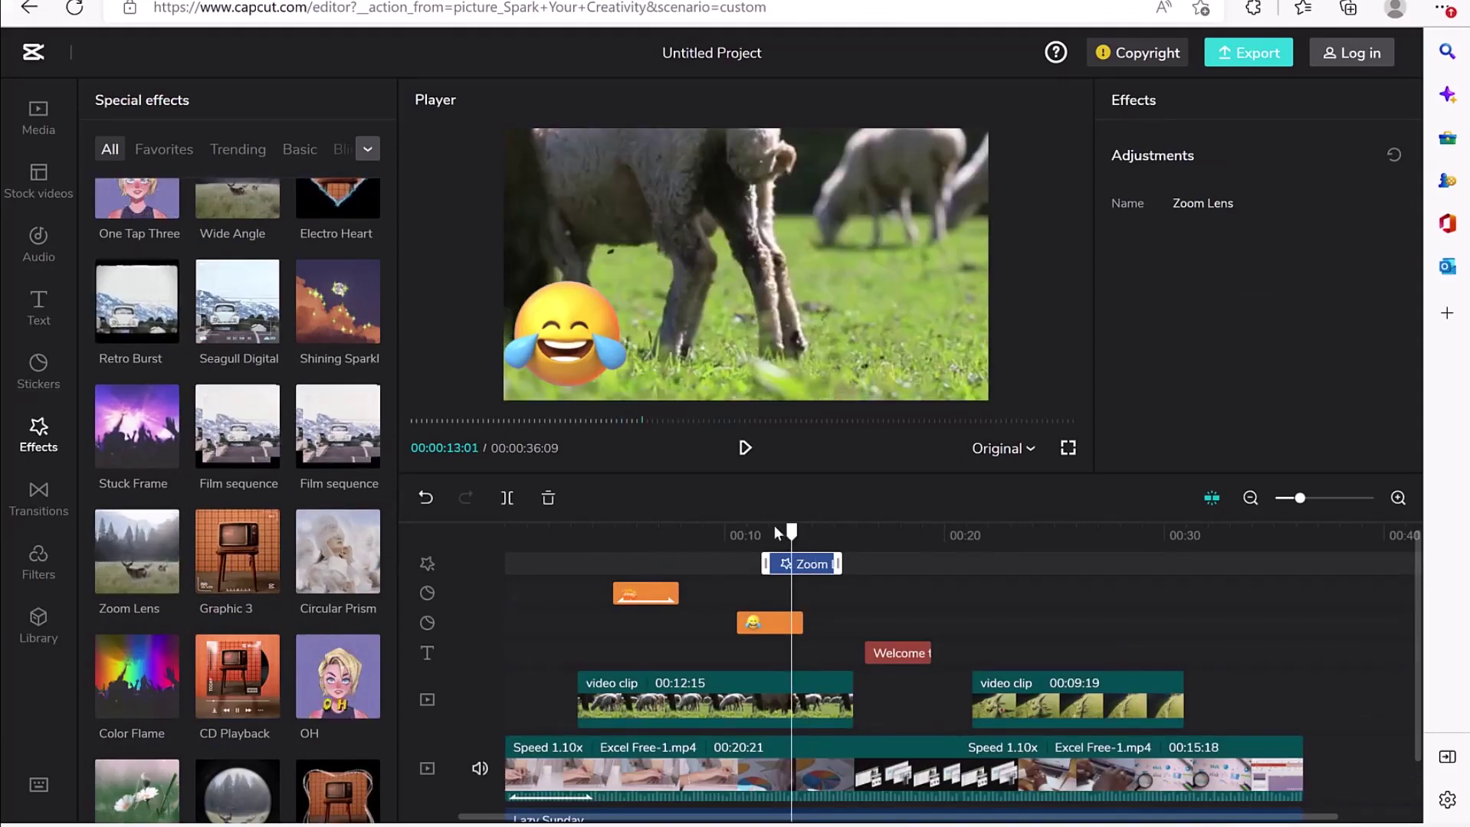
{"action": "left_click", "coordinate": [751, 530]}
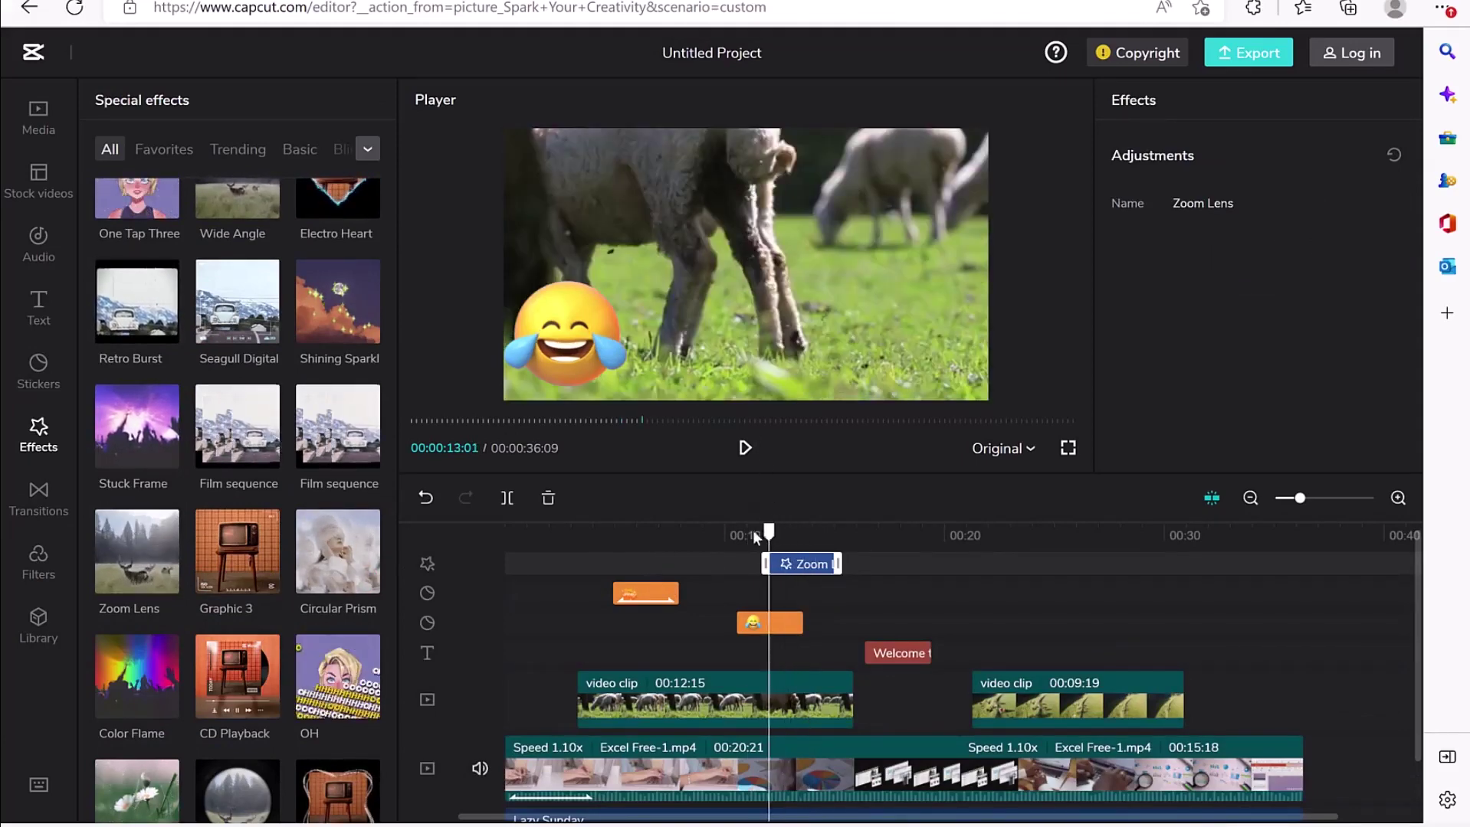
{"action": "left_click", "coordinate": [726, 532]}
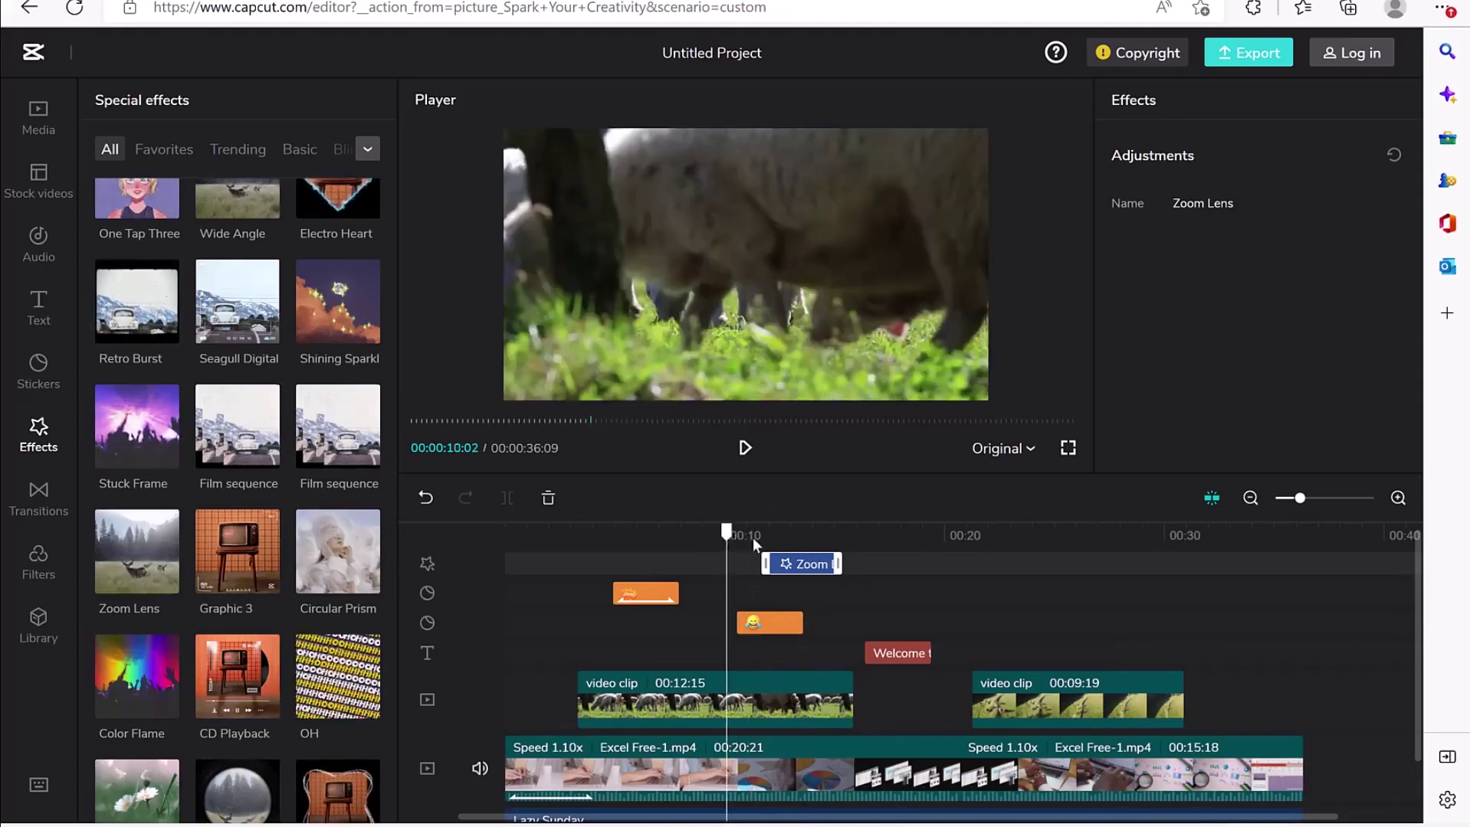
{"action": "left_click", "coordinate": [814, 534]}
{"action": "mouse_move", "coordinate": [182, 465]}
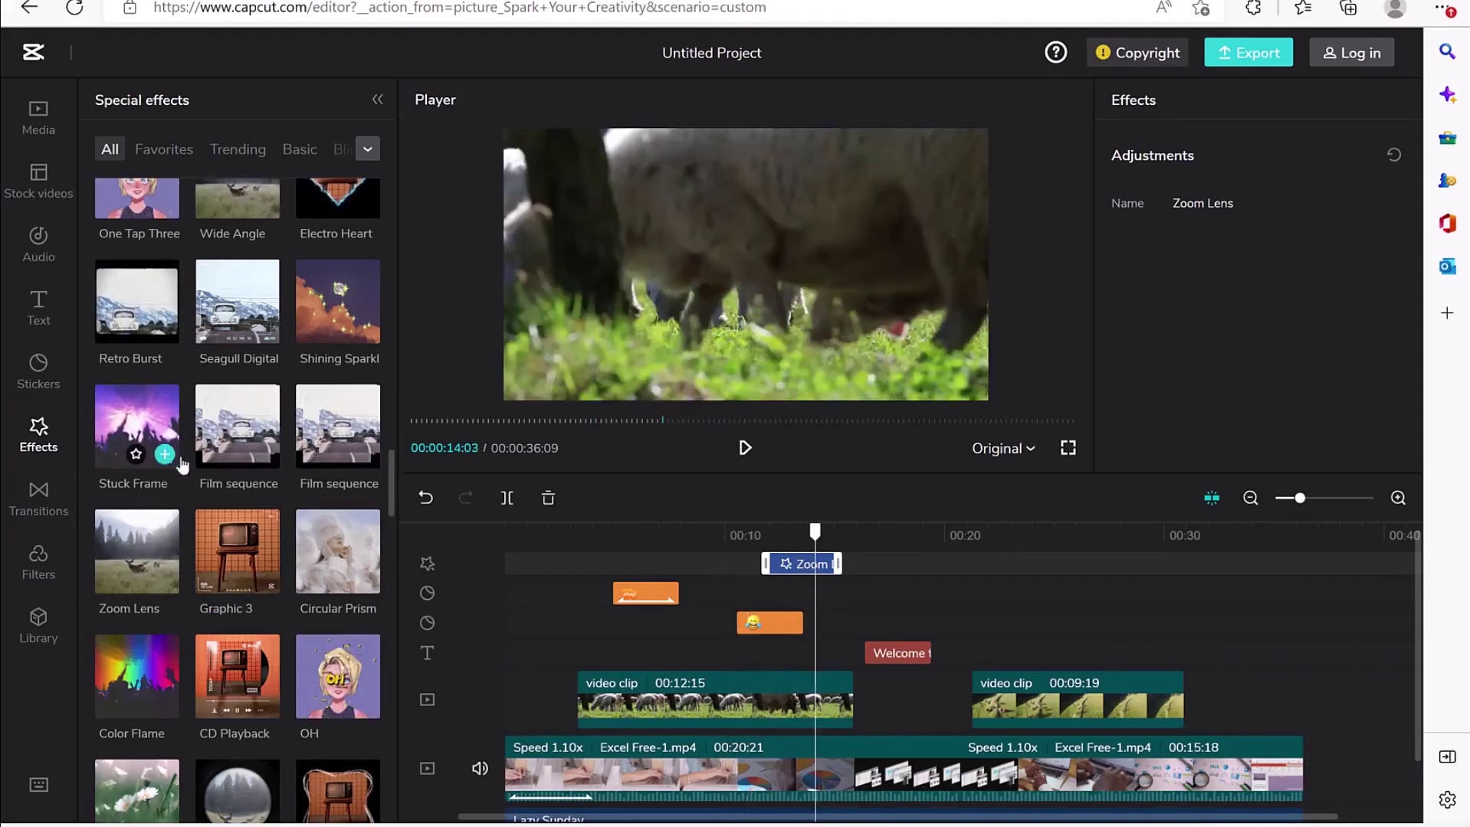
{"action": "scroll", "coordinate": [182, 465], "scroll_direction": "down", "scroll_amount": 8}
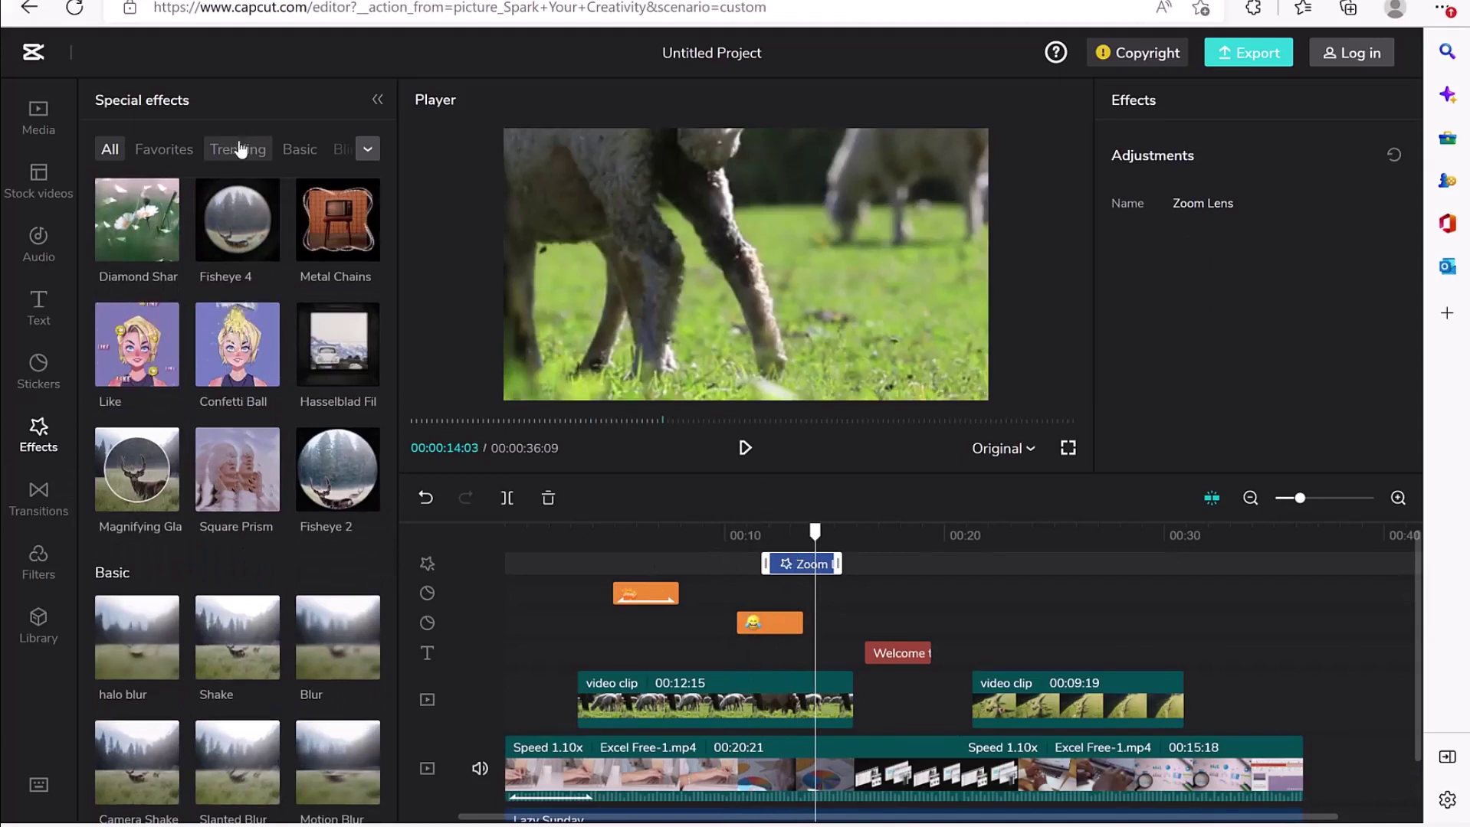
{"action": "left_click", "coordinate": [240, 150]}
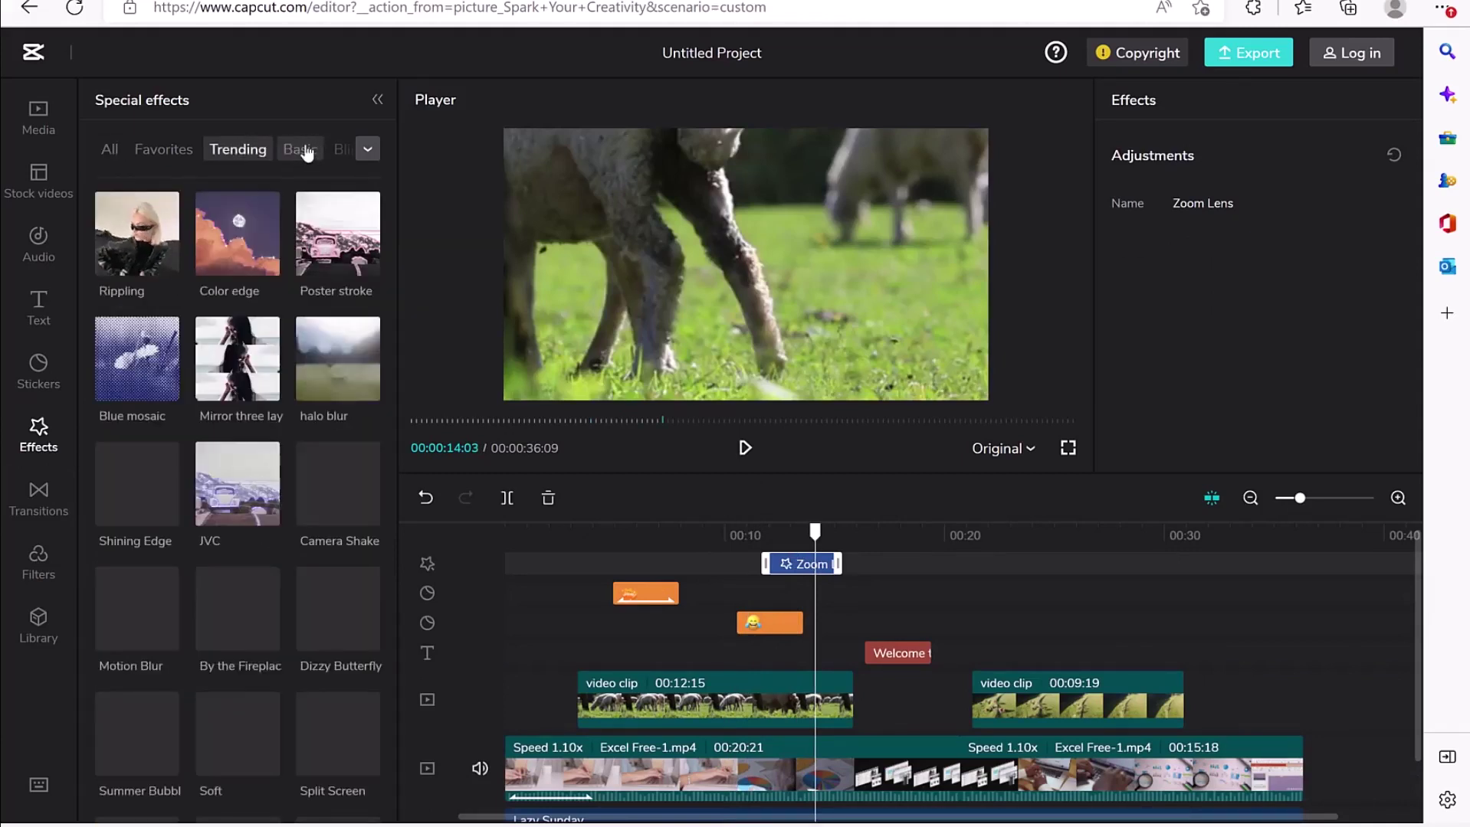
{"action": "left_click", "coordinate": [301, 150]}
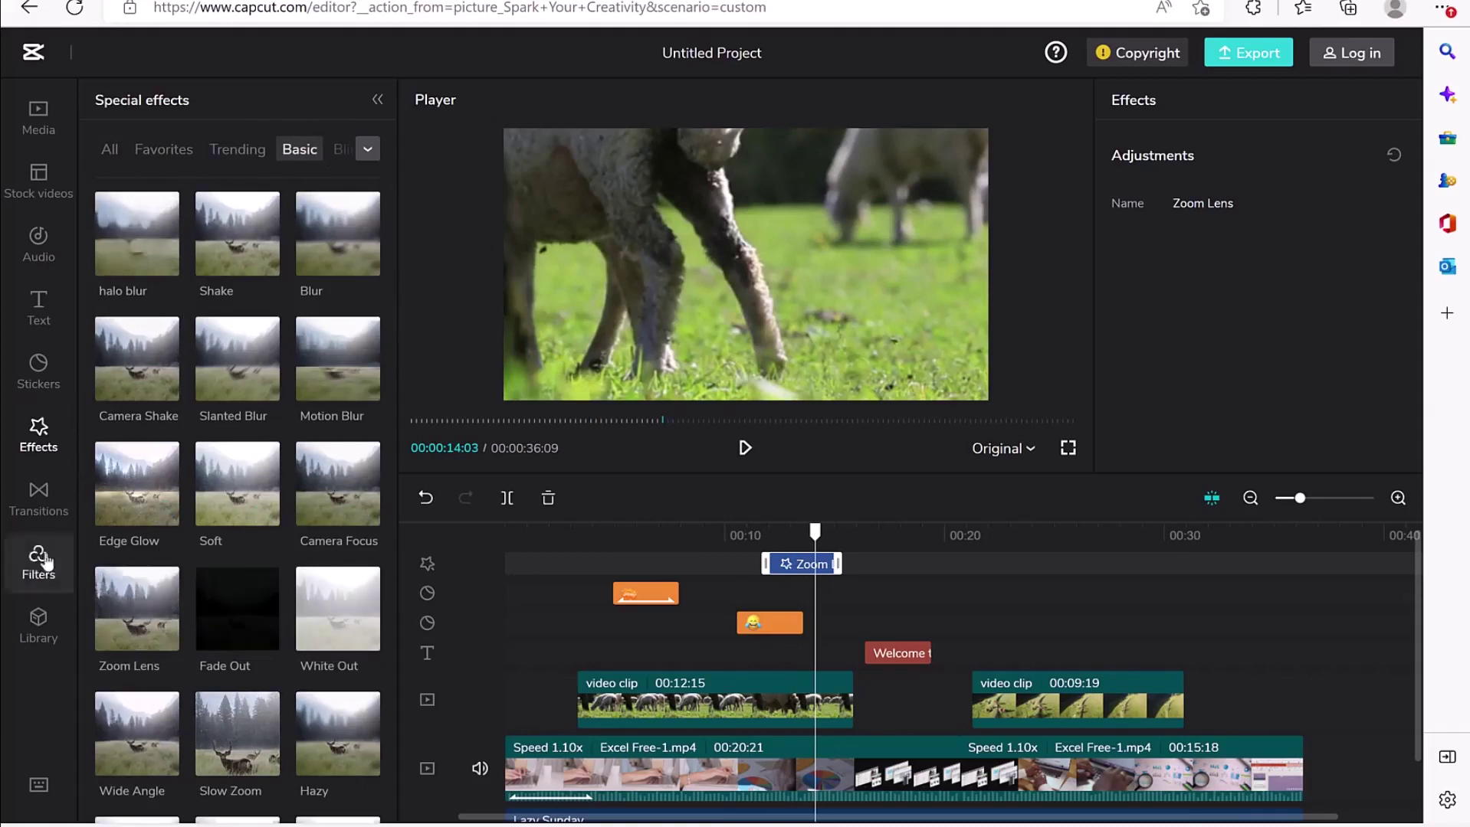
Add the Gradient Wipe transition at the join between the two Excel Free-1.mp4 clips on the main video track.
{"action": "left_click", "coordinate": [34, 496]}
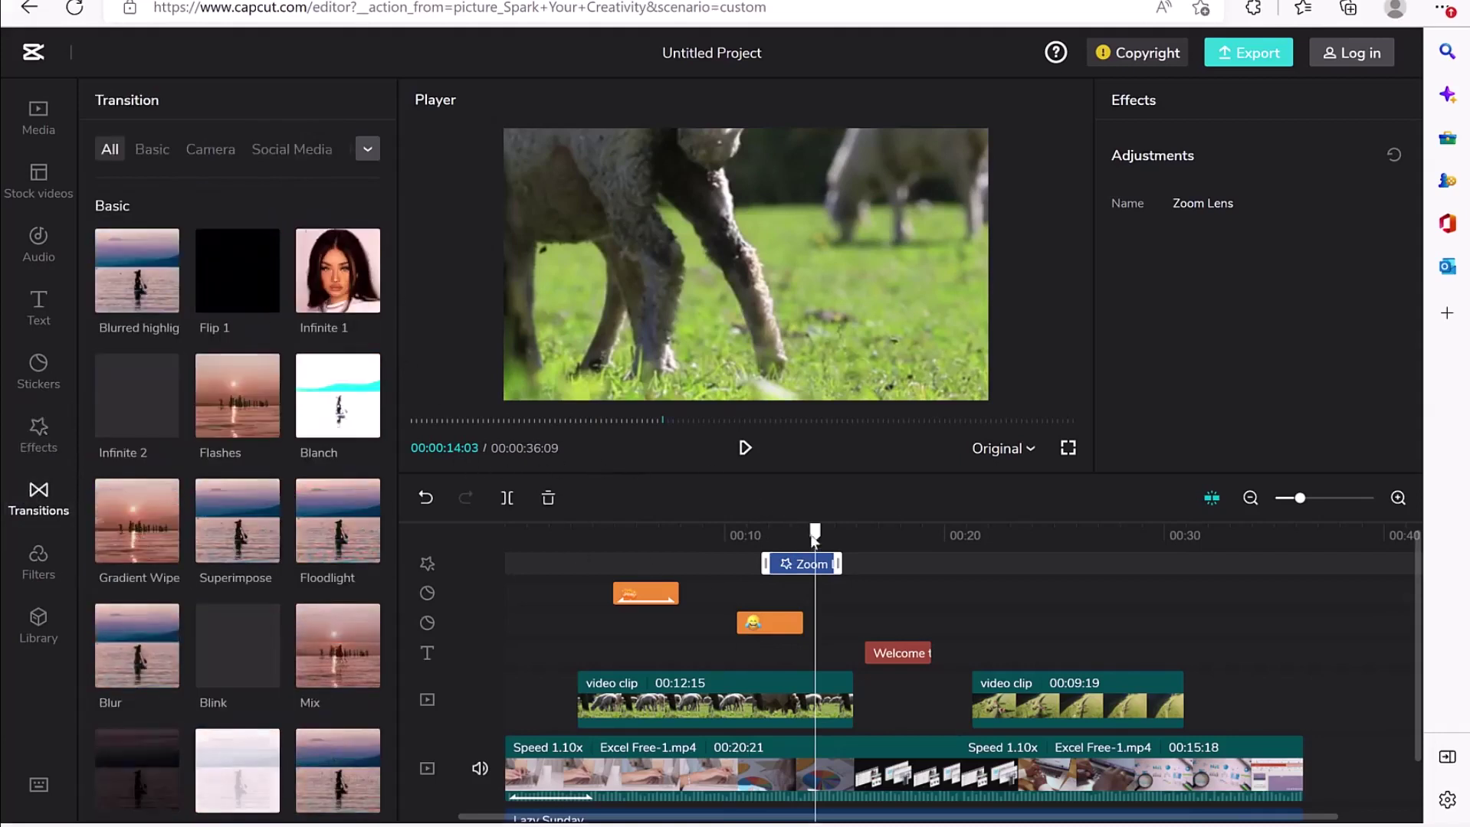
{"action": "left_click_drag", "start_coordinate": [815, 537], "coordinate": [884, 549]}
{"action": "left_click", "coordinate": [912, 793]}
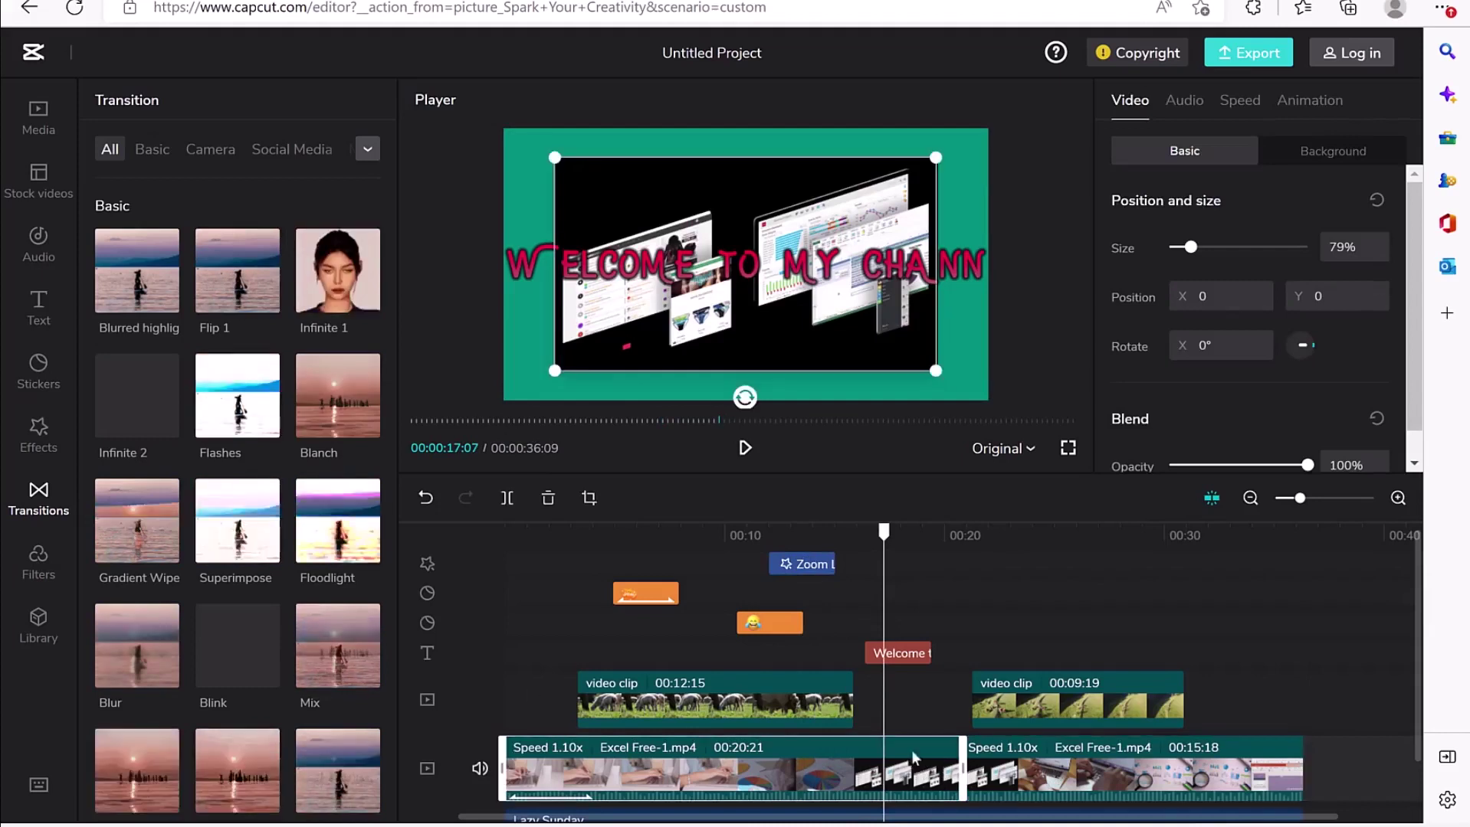
{"action": "mouse_move", "coordinate": [143, 268]}
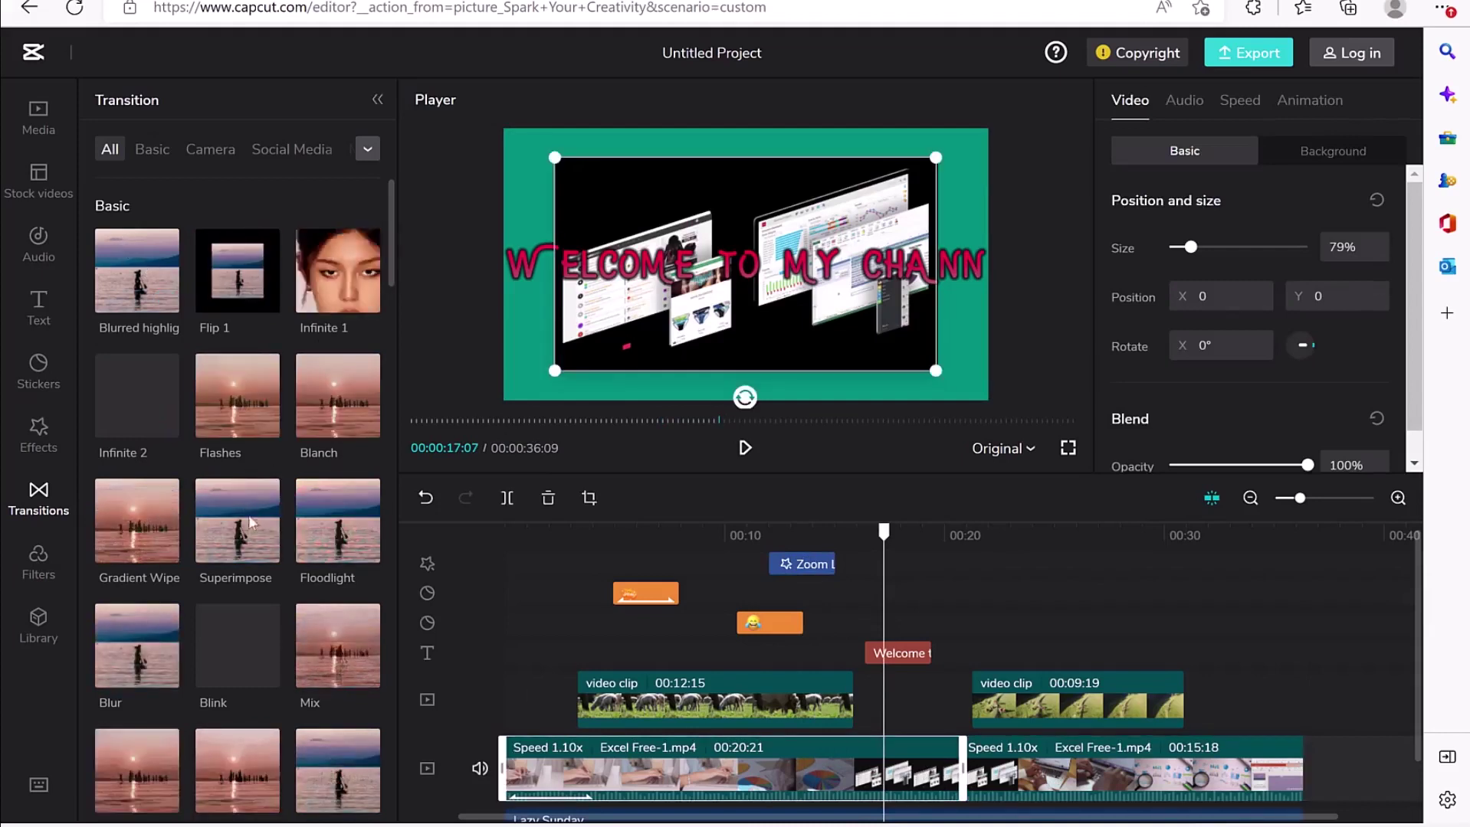
{"action": "mouse_move", "coordinate": [150, 537]}
{"action": "mouse_move", "coordinate": [228, 494]}
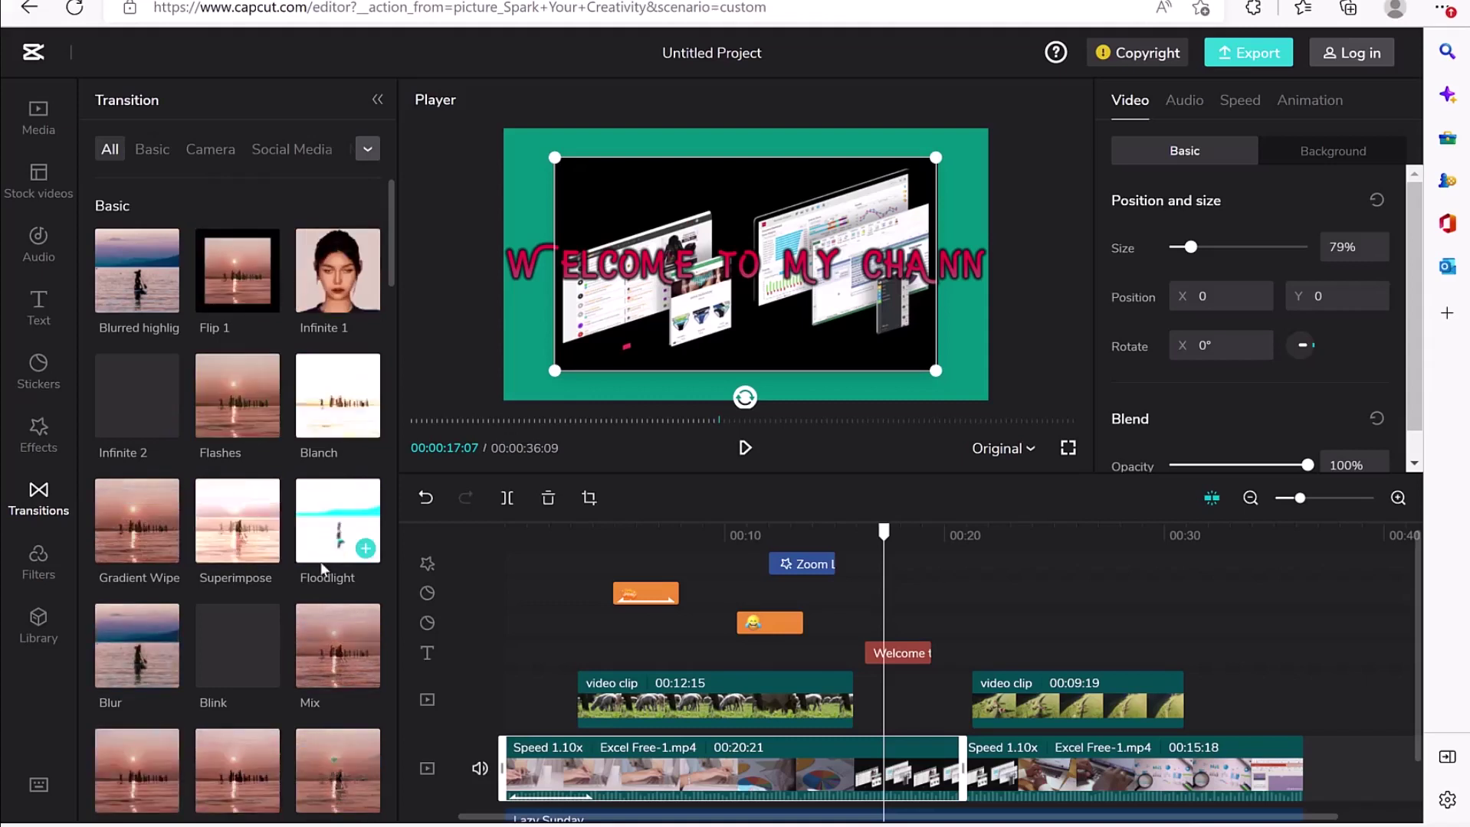
{"action": "left_click_drag", "start_coordinate": [153, 534], "coordinate": [962, 721]}
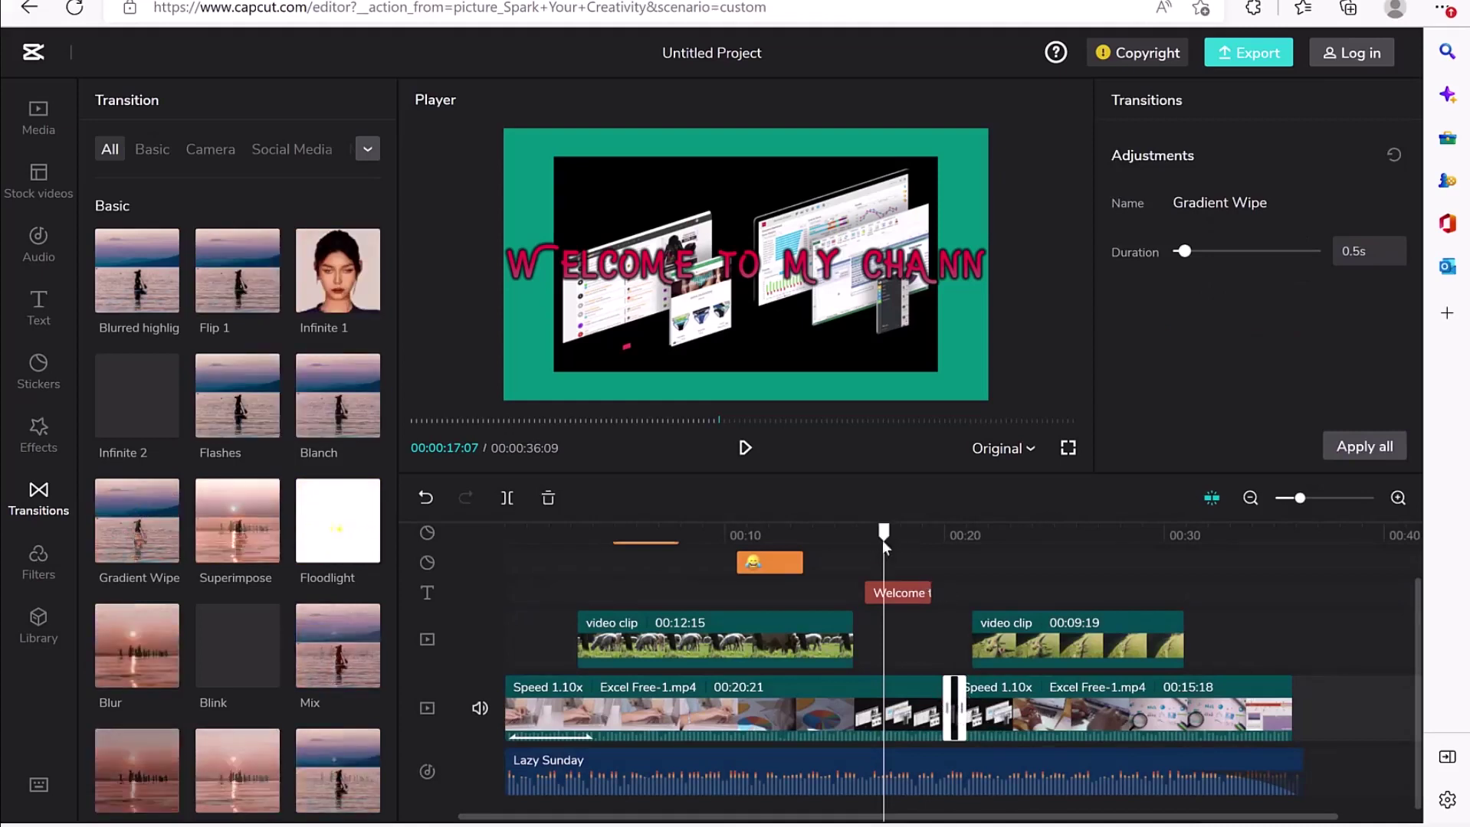
Play back the section around the Gradient Wipe transition and lengthen the transition to 0.9 s.
{"action": "left_click", "coordinate": [931, 536]}
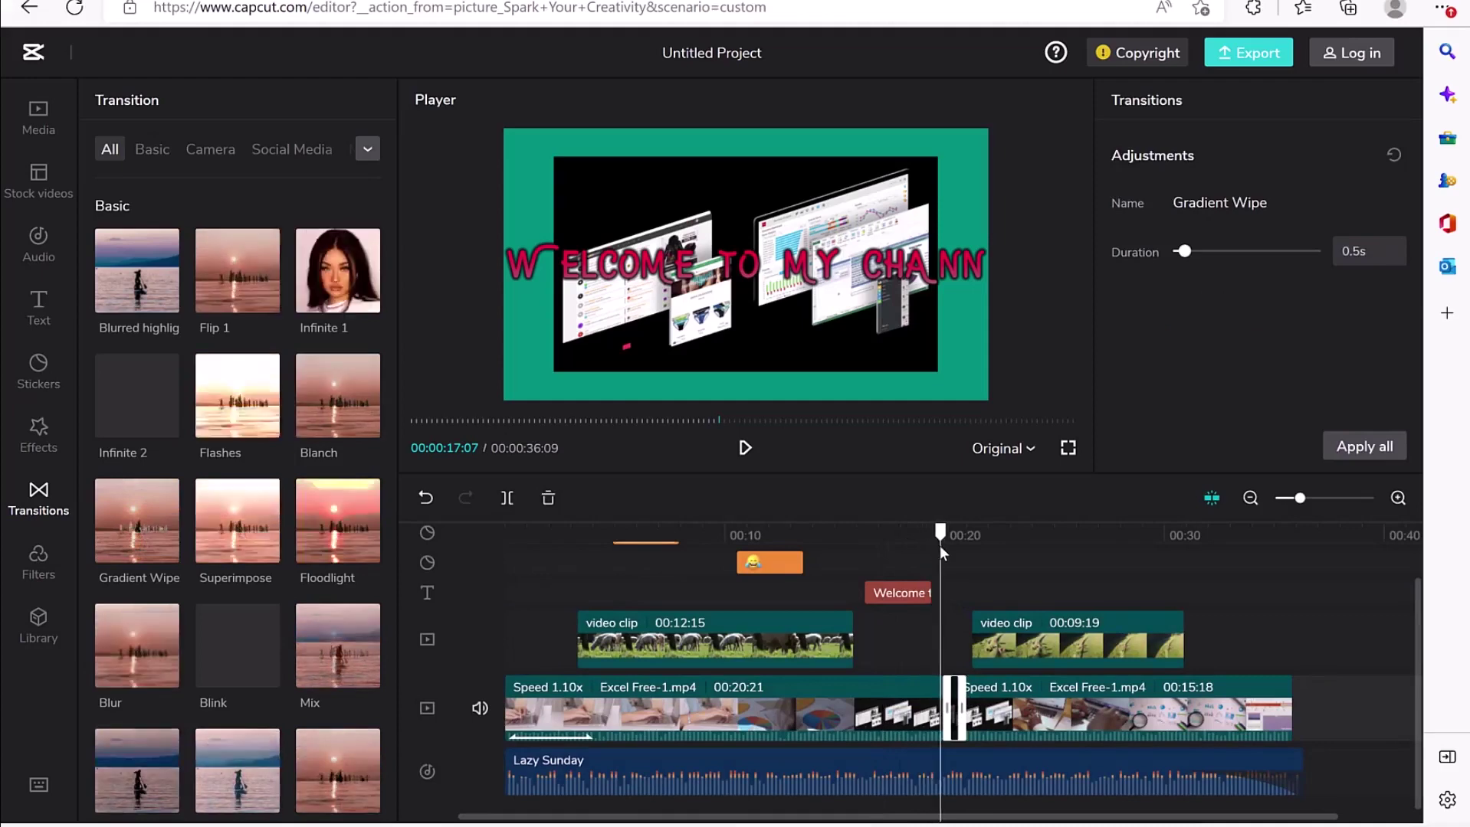
{"action": "left_click", "coordinate": [938, 541]}
{"action": "left_click", "coordinate": [744, 449]}
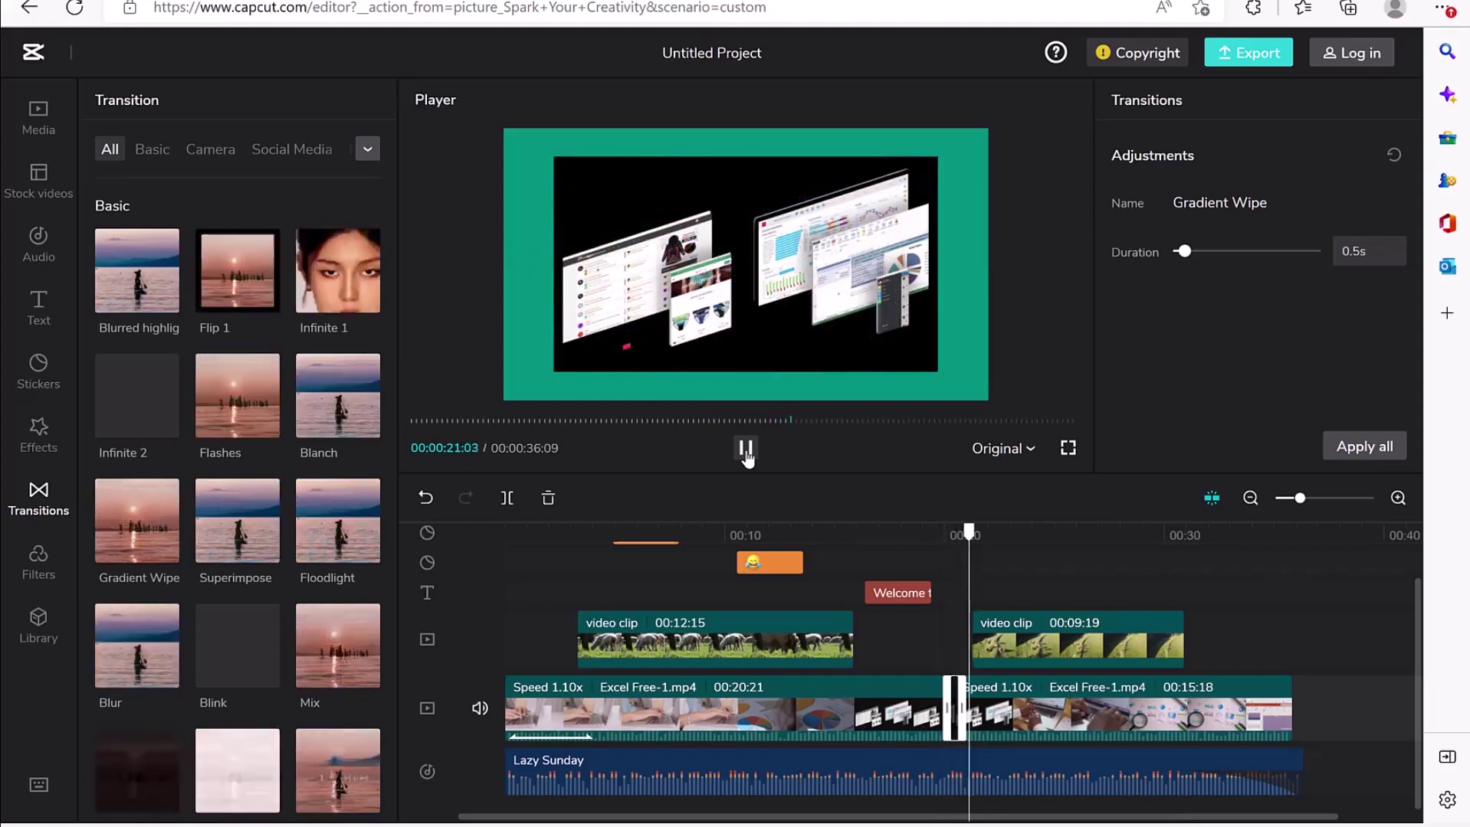
{"action": "left_click", "coordinate": [745, 448]}
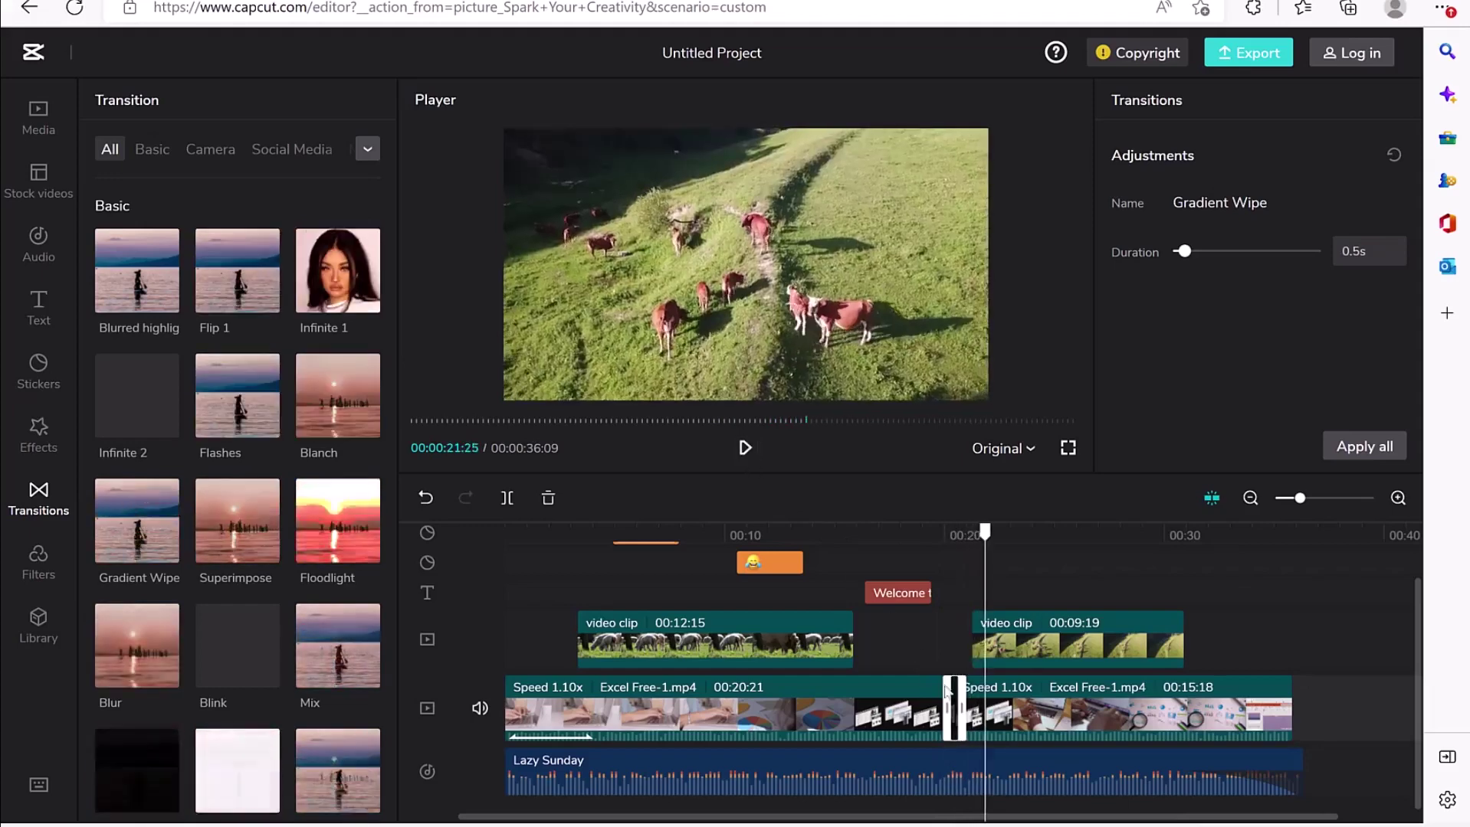
{"action": "mouse_move", "coordinate": [1298, 502]}
{"action": "left_mouse_down"}
{"action": "mouse_move", "coordinate": [1313, 500]}
{"action": "mouse_move", "coordinate": [1295, 508]}
{"action": "left_mouse_up"}
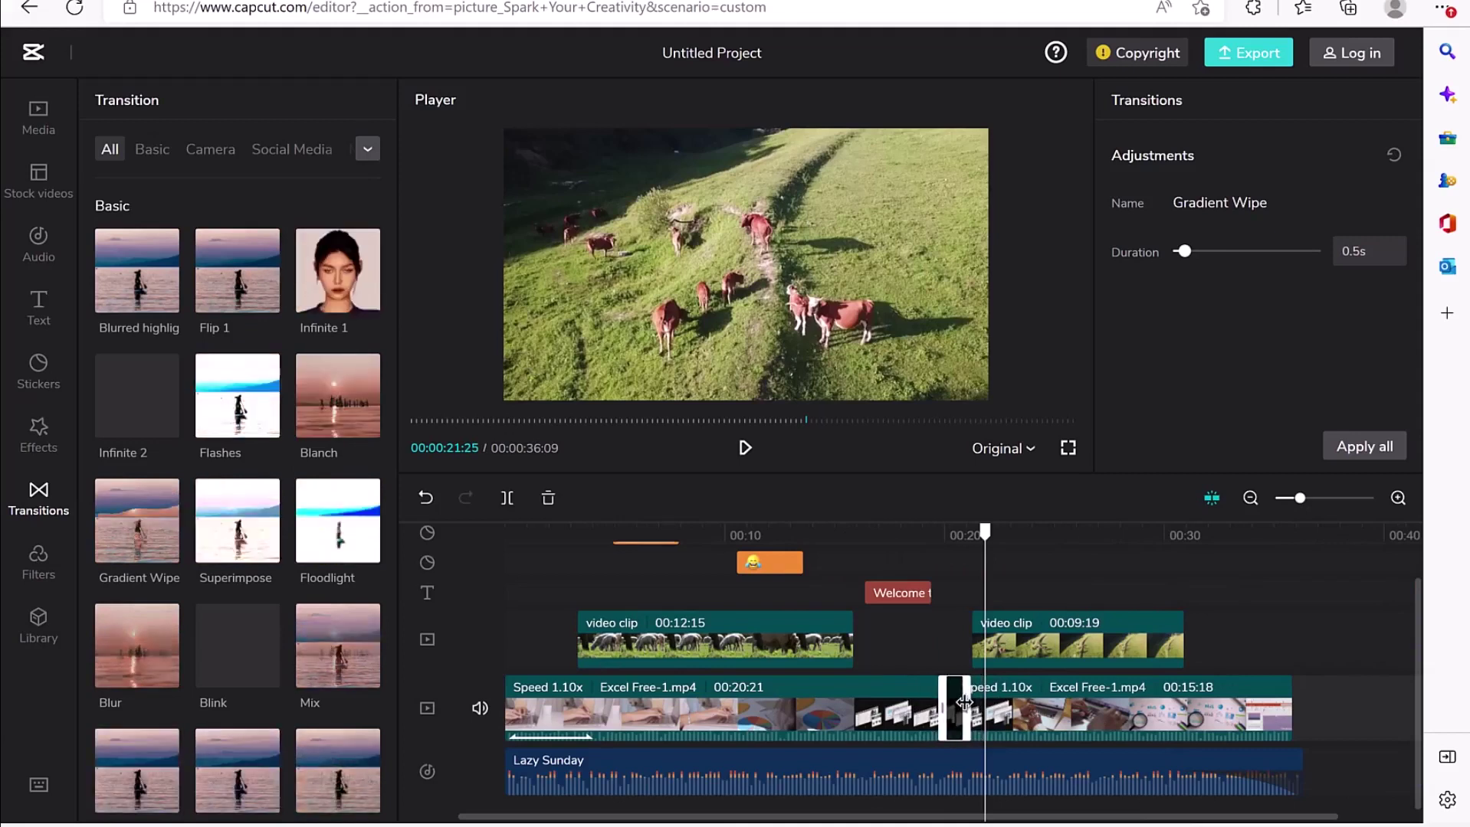
{"action": "left_click_drag", "start_coordinate": [977, 701], "coordinate": [882, 667]}
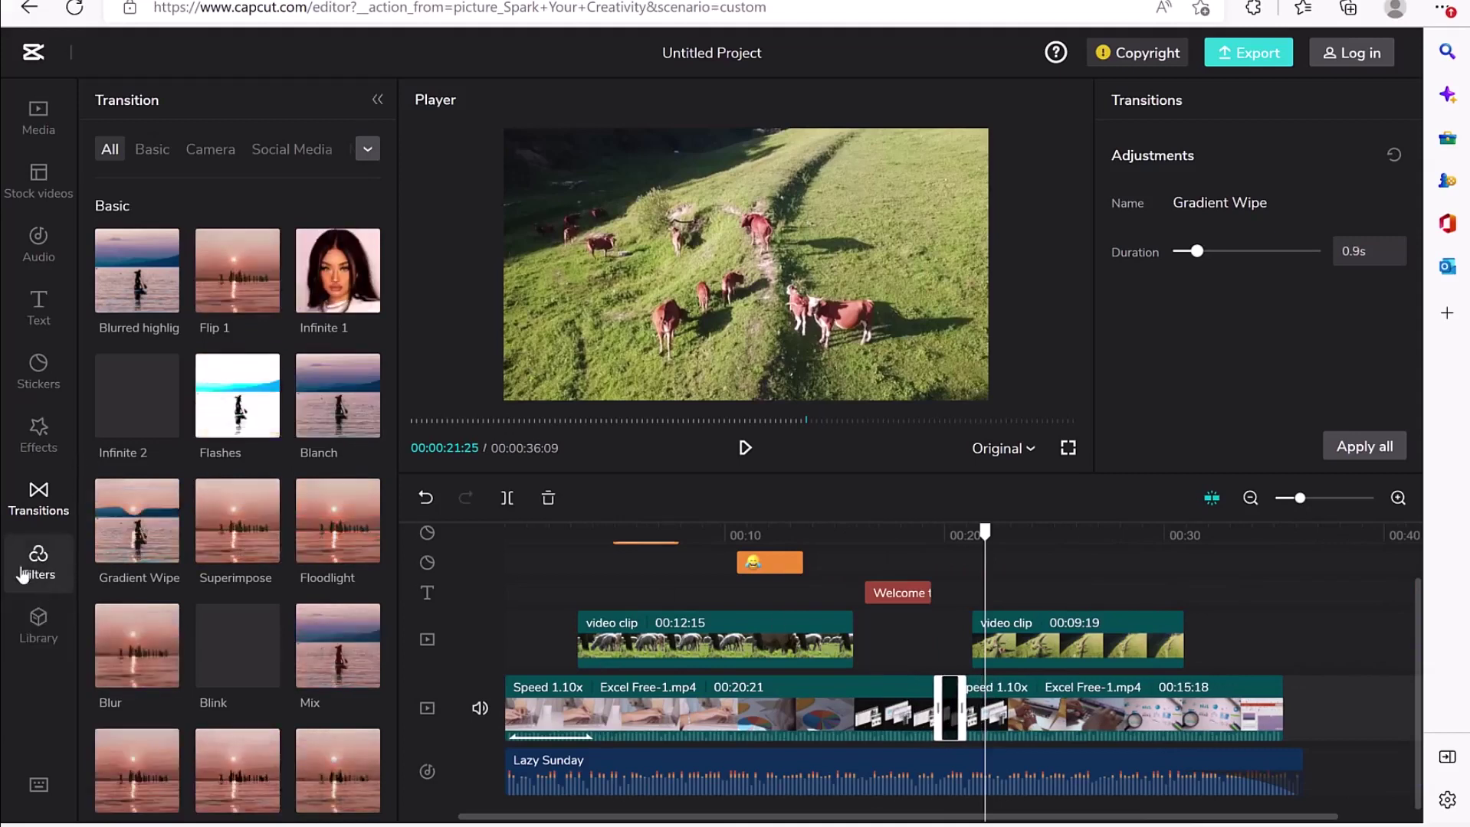
Add the Friends filter from the Retro group to the timeline at about 9 seconds, over the sheep clip.
{"action": "left_click", "coordinate": [25, 574]}
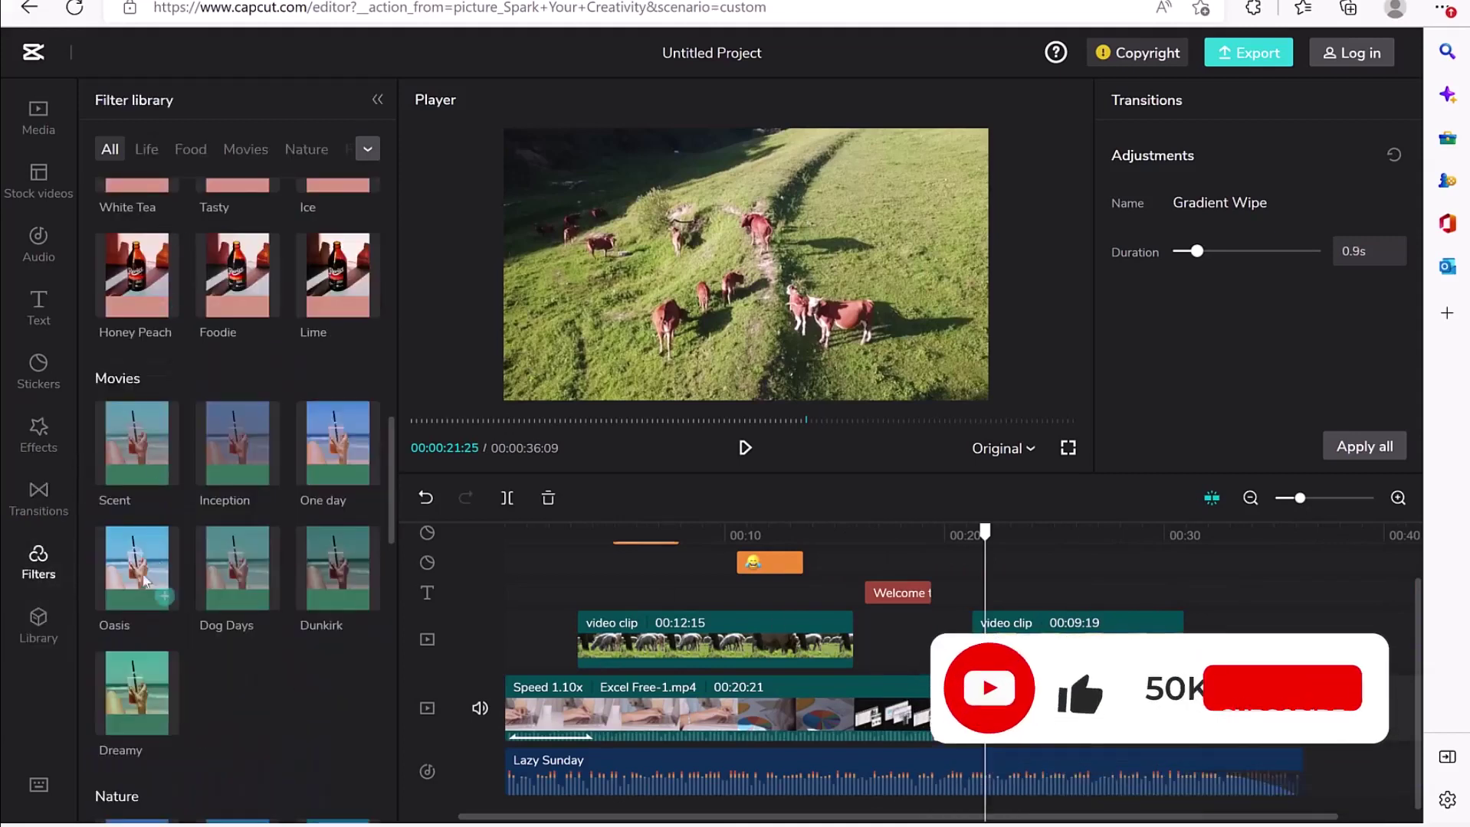
{"action": "scroll", "coordinate": [160, 449], "scroll_direction": "down", "scroll_amount": 5}
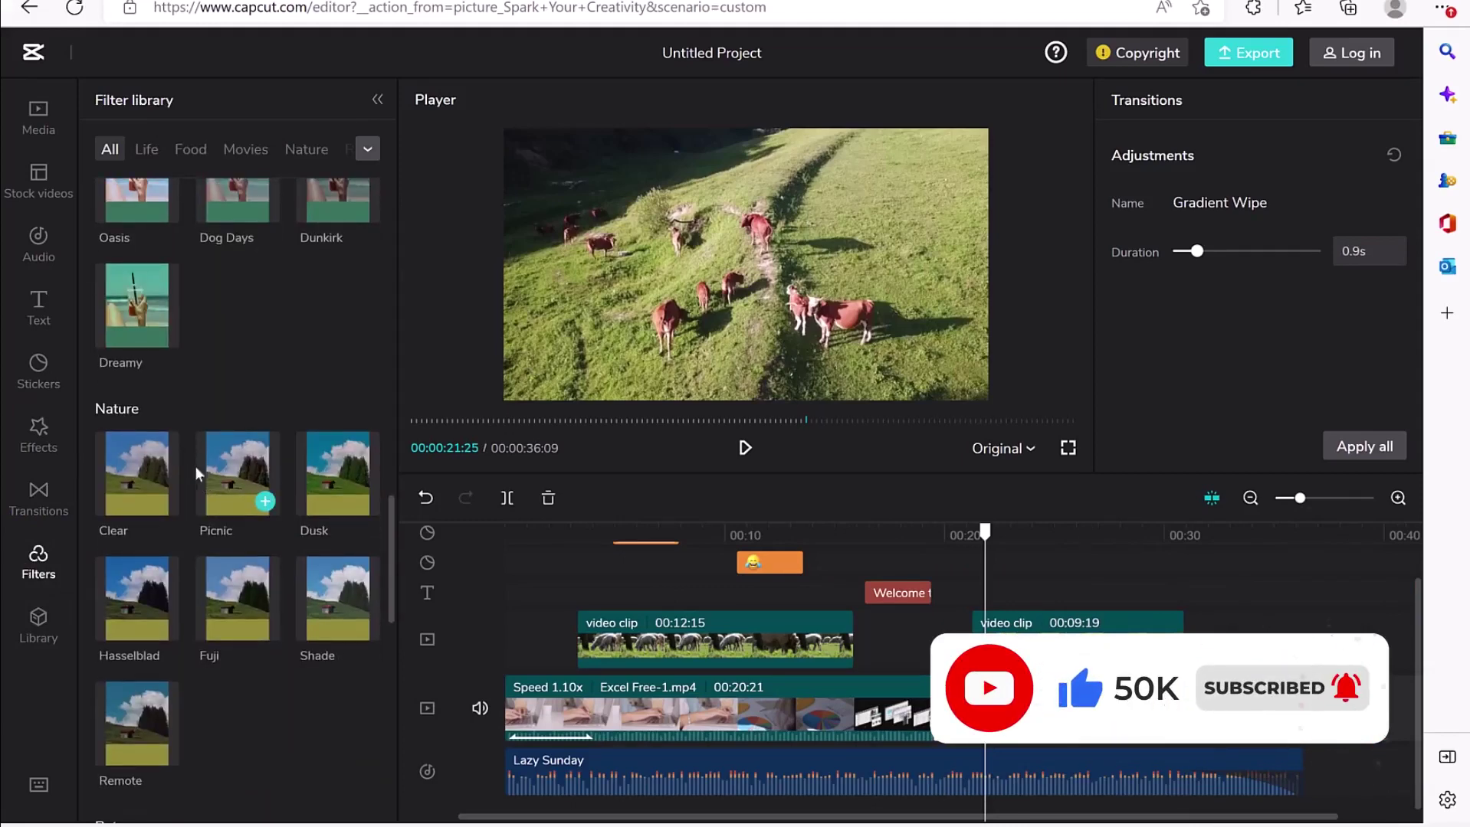
{"action": "scroll", "coordinate": [136, 350], "scroll_direction": "down", "scroll_amount": 5}
{"action": "scroll", "coordinate": [135, 351], "scroll_direction": "down", "scroll_amount": 2}
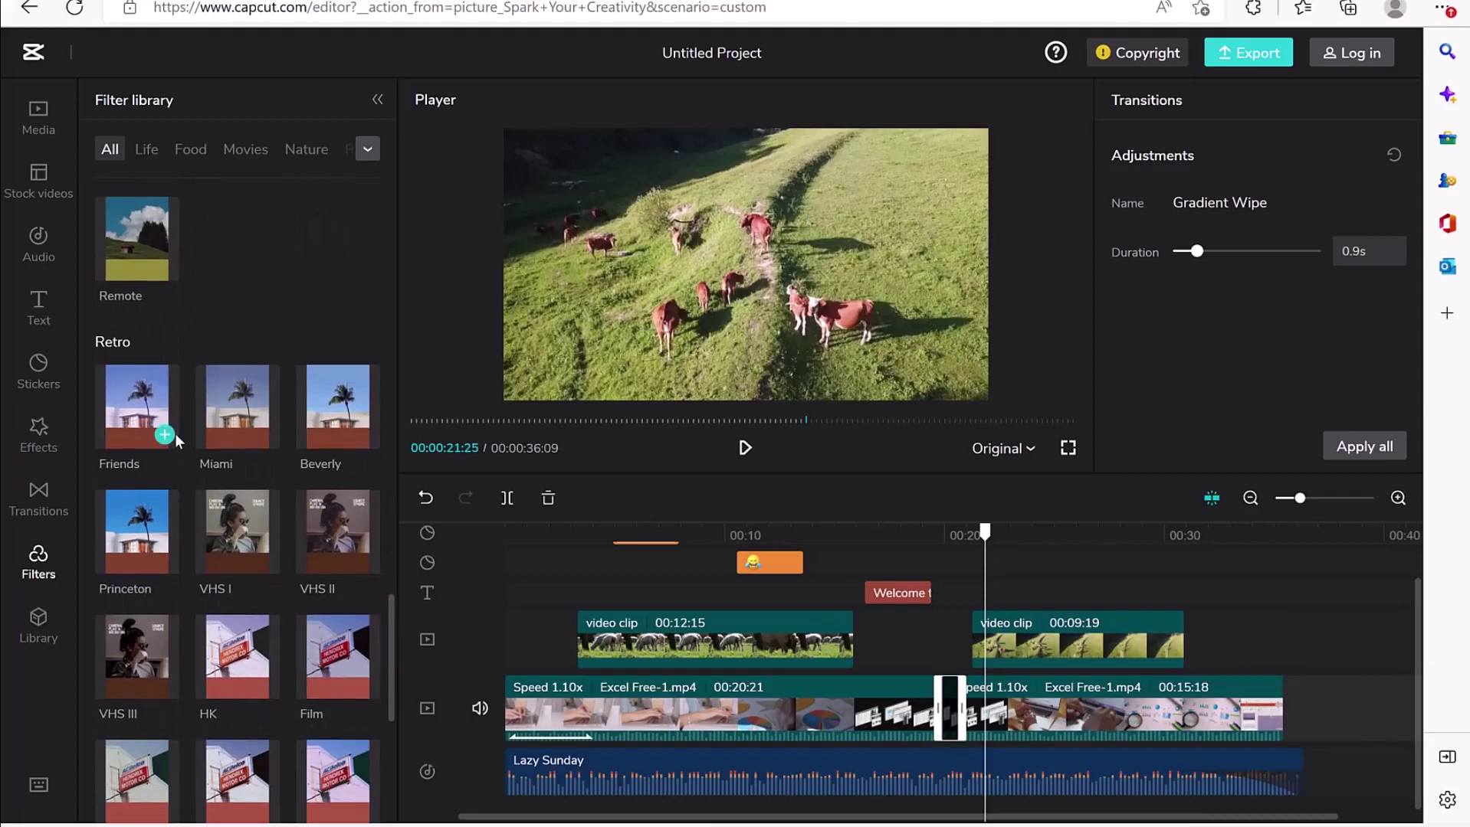
{"action": "scroll", "coordinate": [175, 442], "scroll_direction": "down", "scroll_amount": 6}
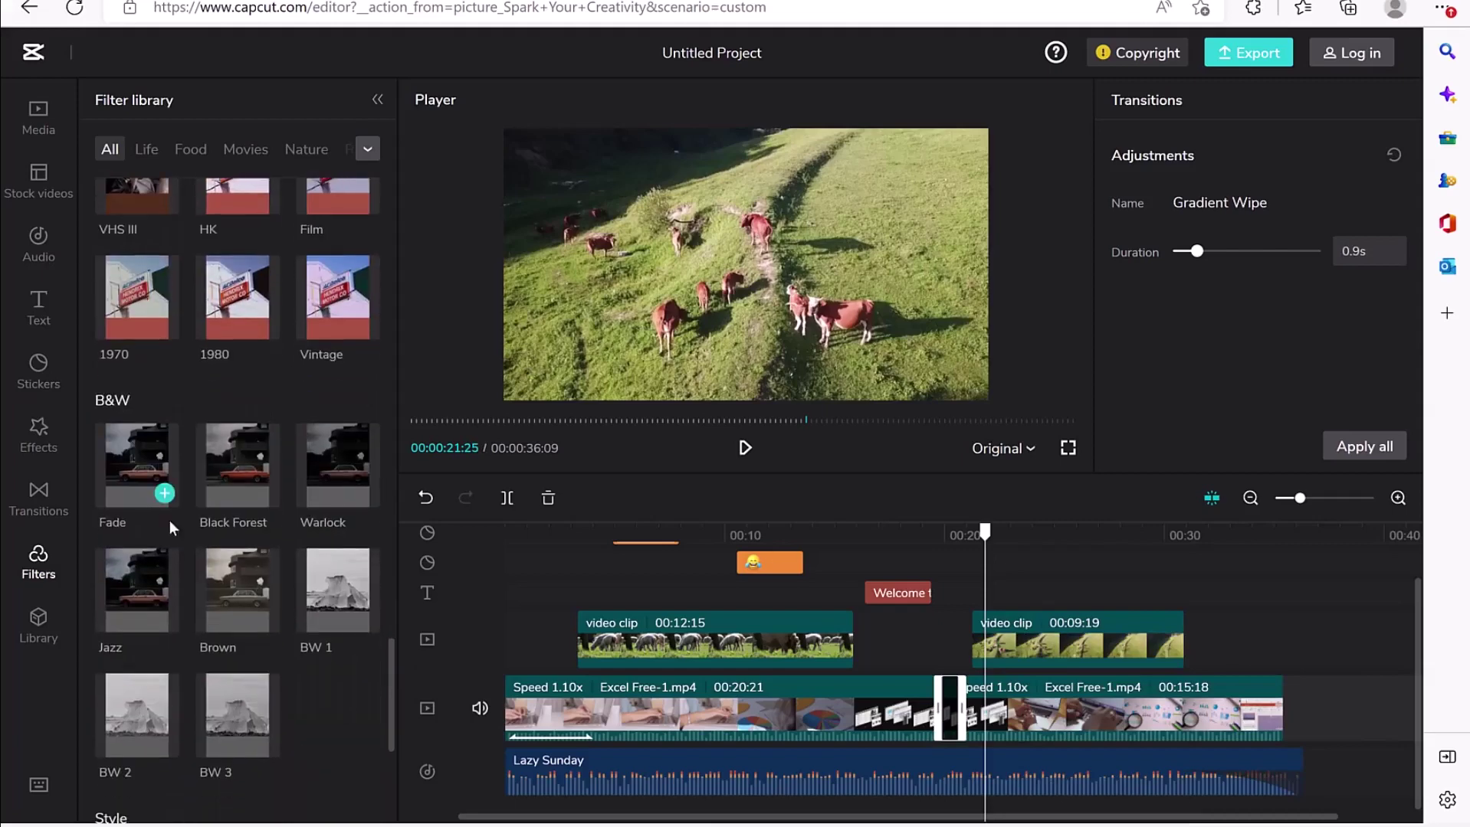
{"action": "scroll", "coordinate": [161, 440], "scroll_direction": "down", "scroll_amount": 5}
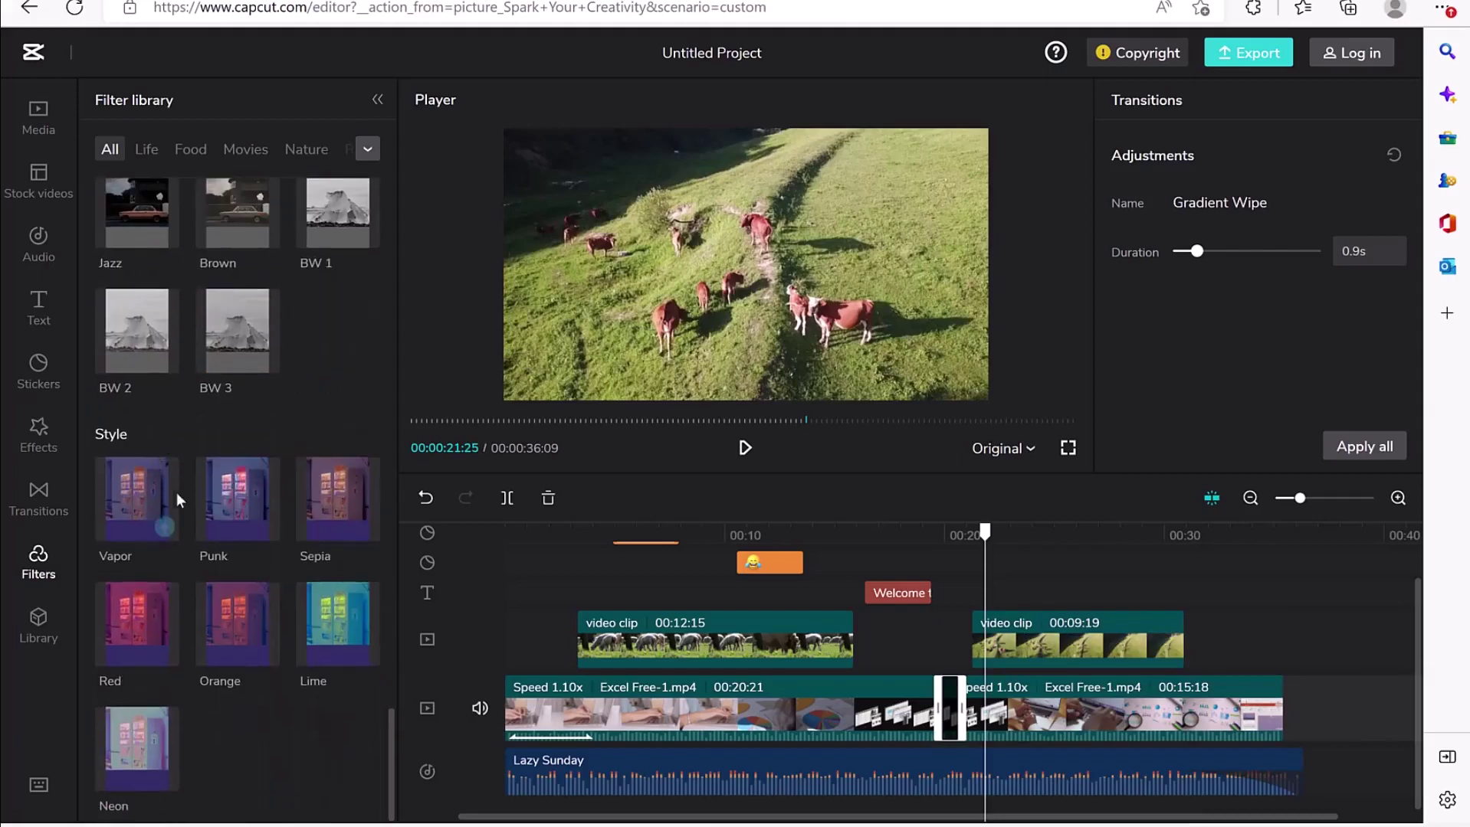
{"action": "scroll", "coordinate": [200, 444], "scroll_direction": "up", "scroll_amount": 10}
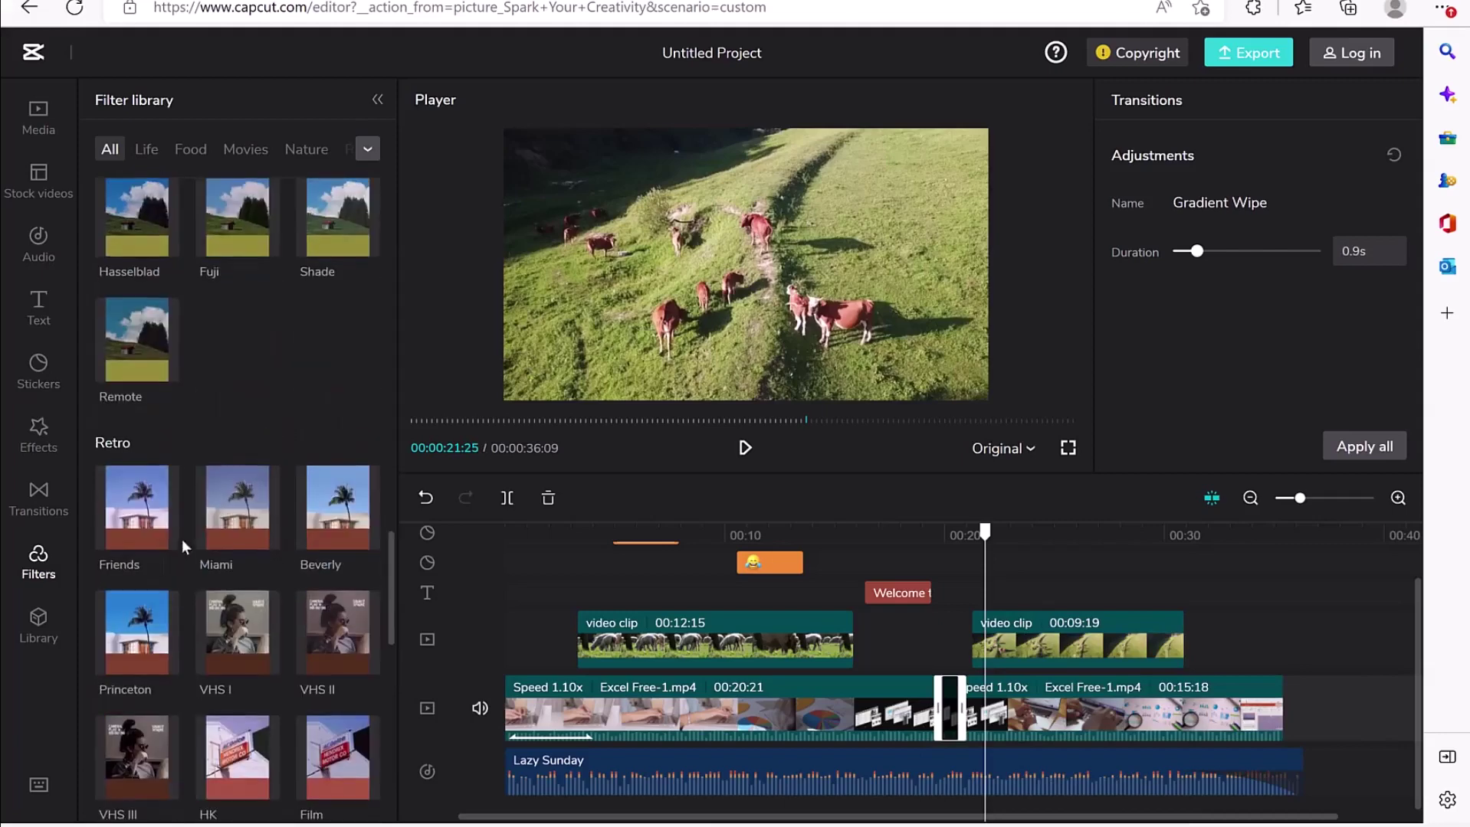
{"action": "left_click_drag", "start_coordinate": [148, 521], "coordinate": [702, 708]}
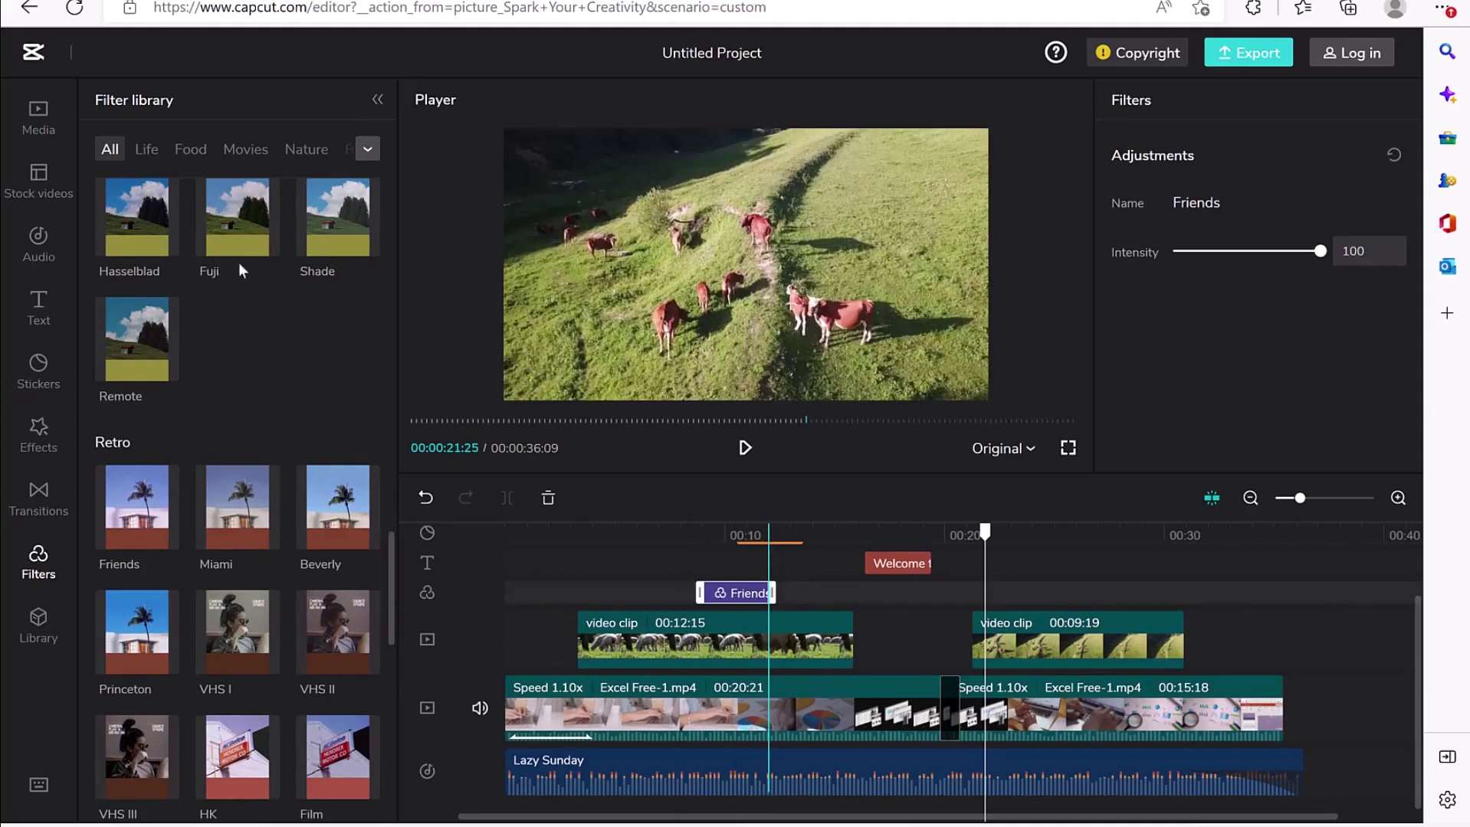
Look through the Food, Life and Movies filter categories, the Library materials and the list of keyboard shortcuts.
{"action": "left_click", "coordinate": [192, 149]}
{"action": "left_click", "coordinate": [145, 148]}
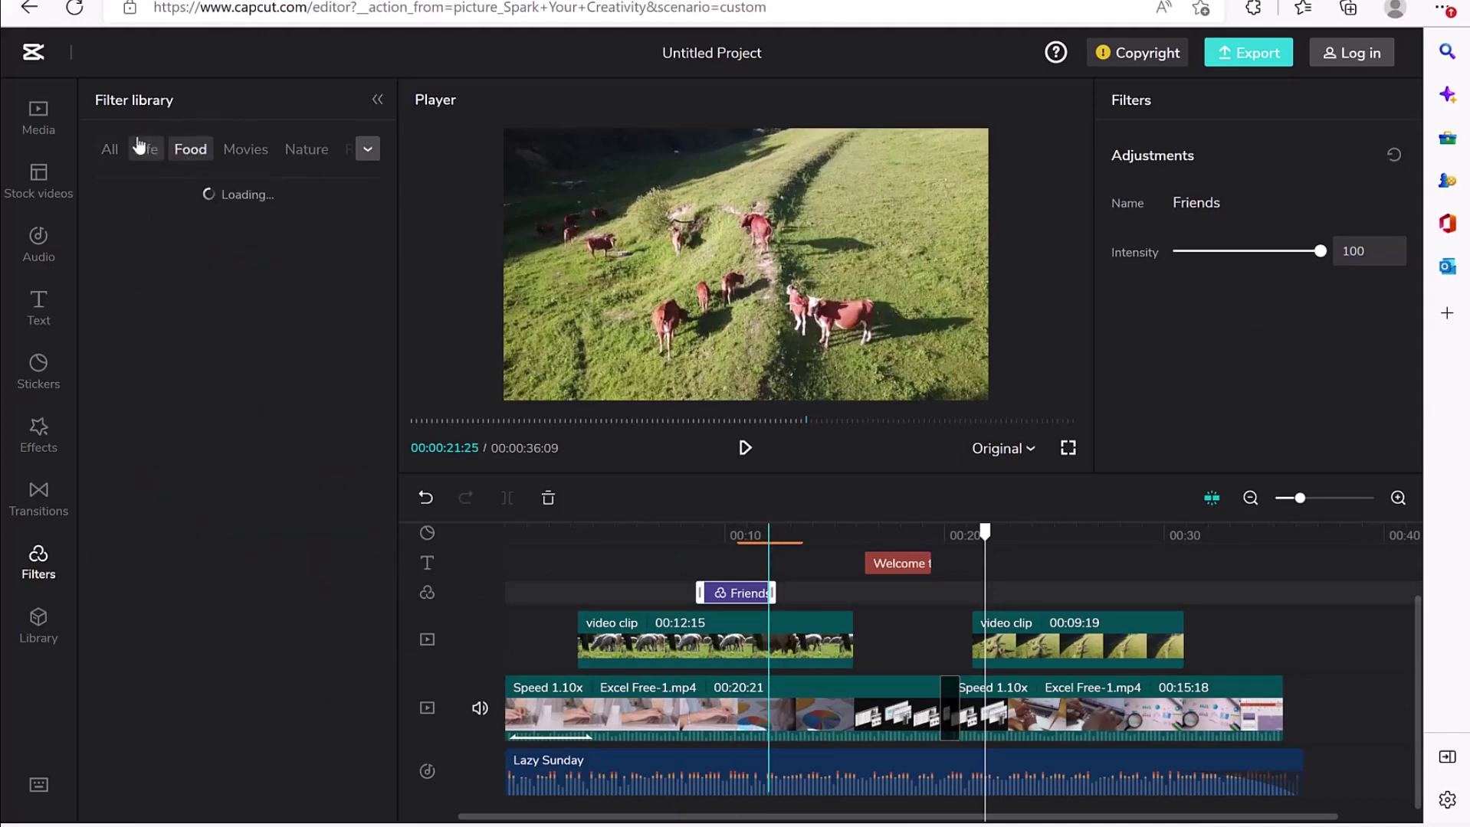
{"action": "left_click", "coordinate": [218, 150]}
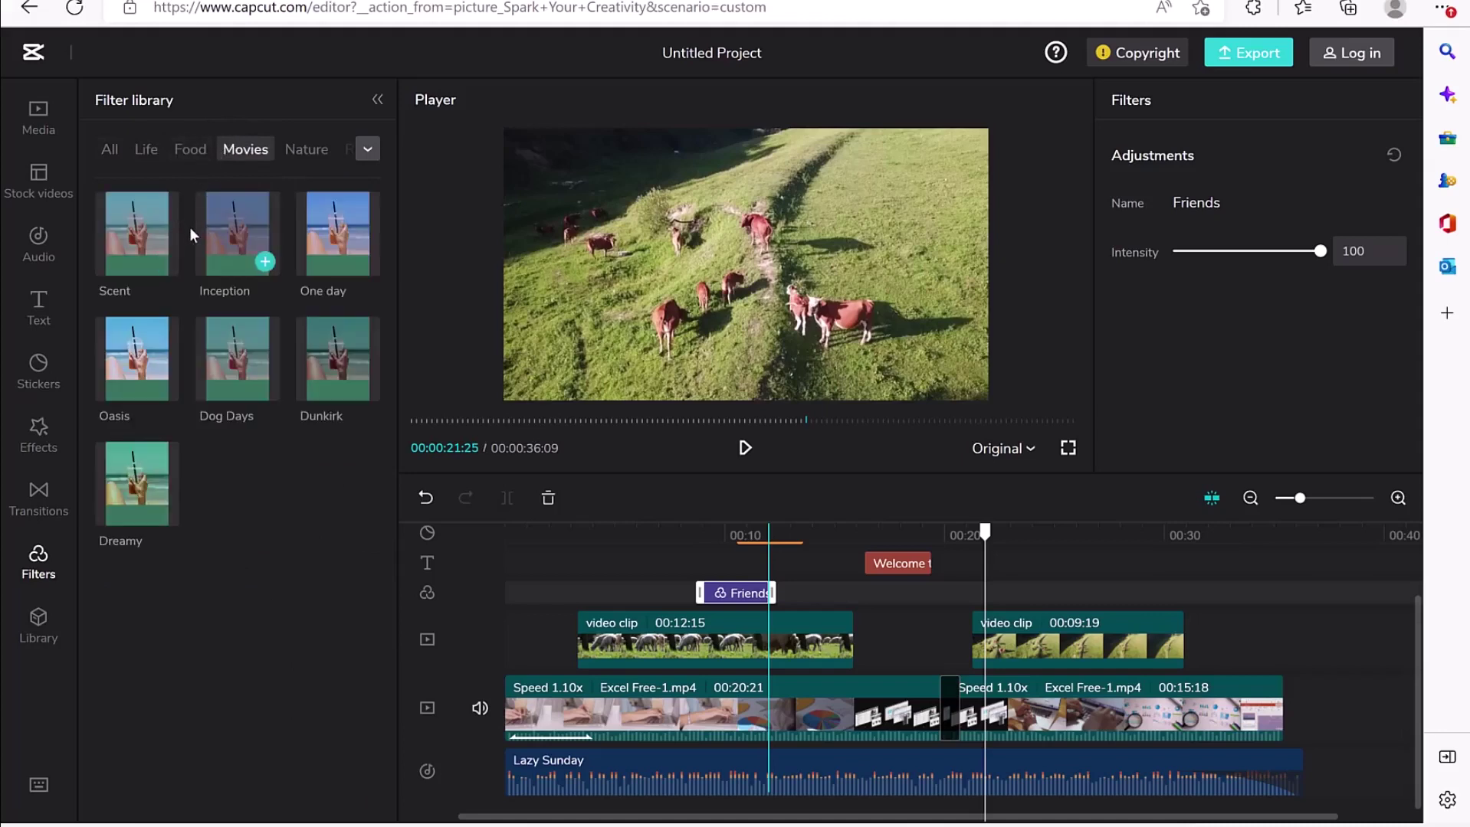
{"action": "scroll", "coordinate": [622, 569], "scroll_direction": "up", "scroll_amount": 2}
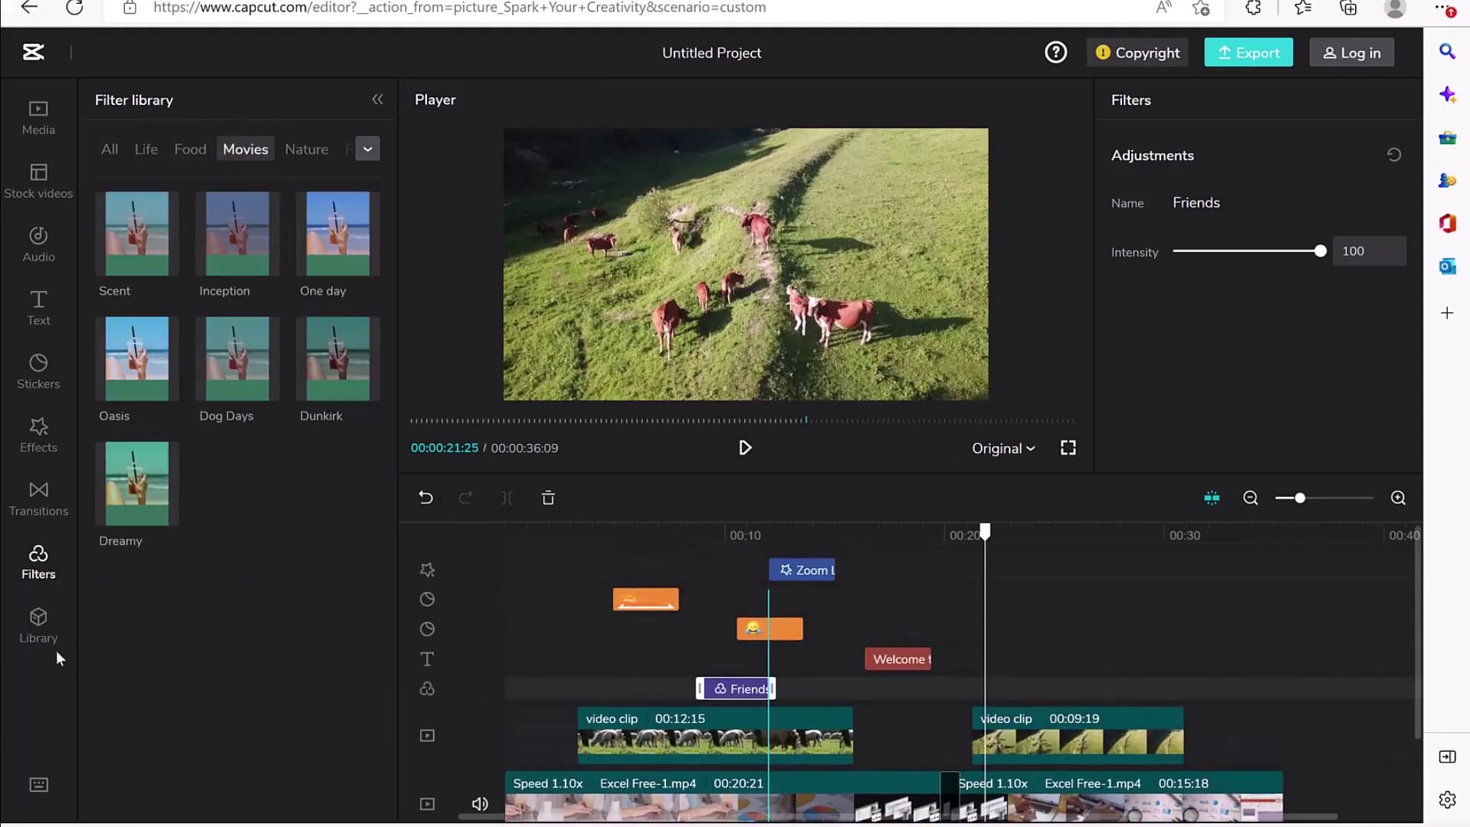
{"action": "left_click", "coordinate": [40, 621]}
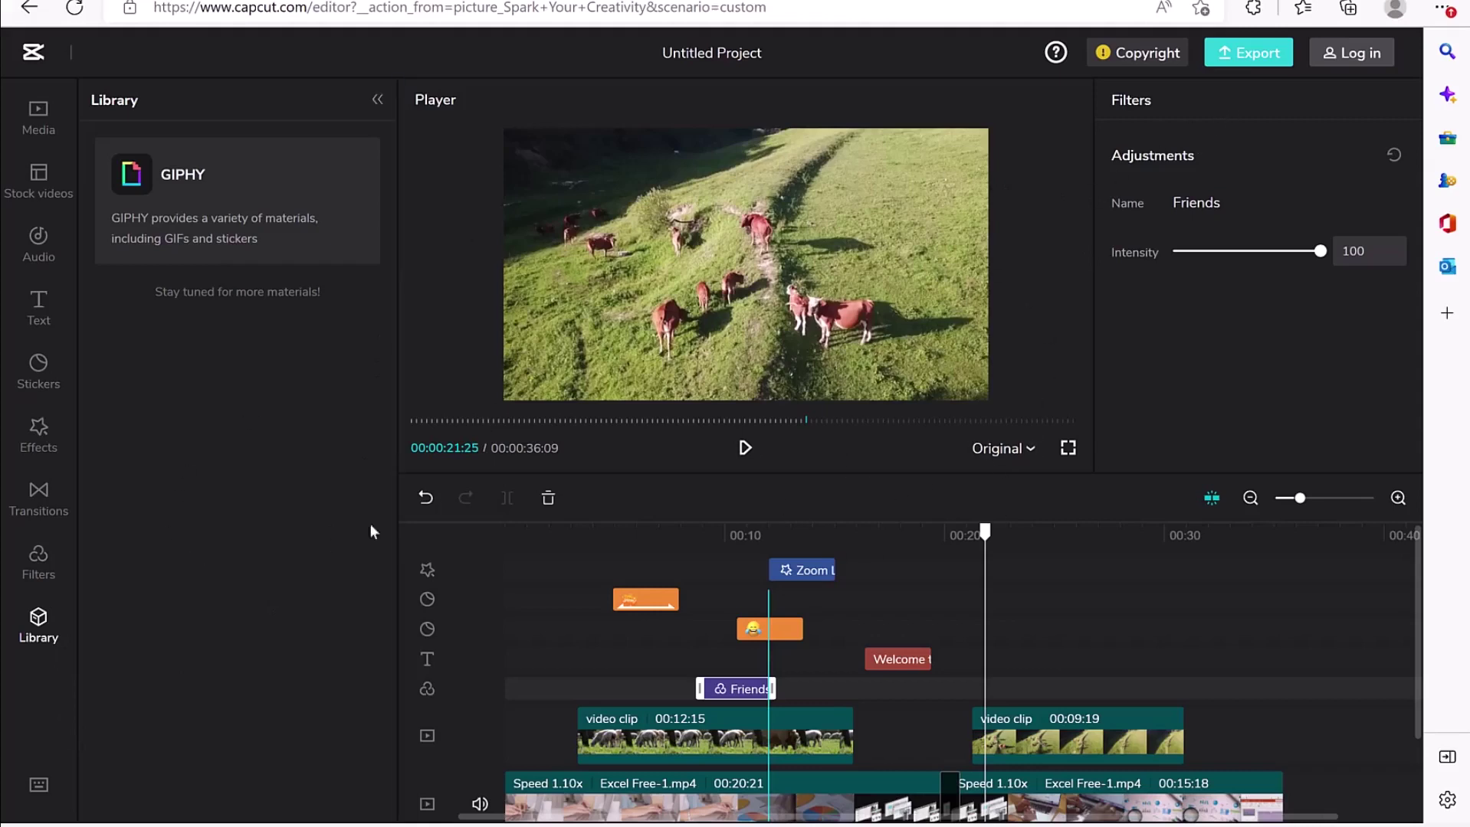
{"action": "left_click", "coordinate": [36, 787]}
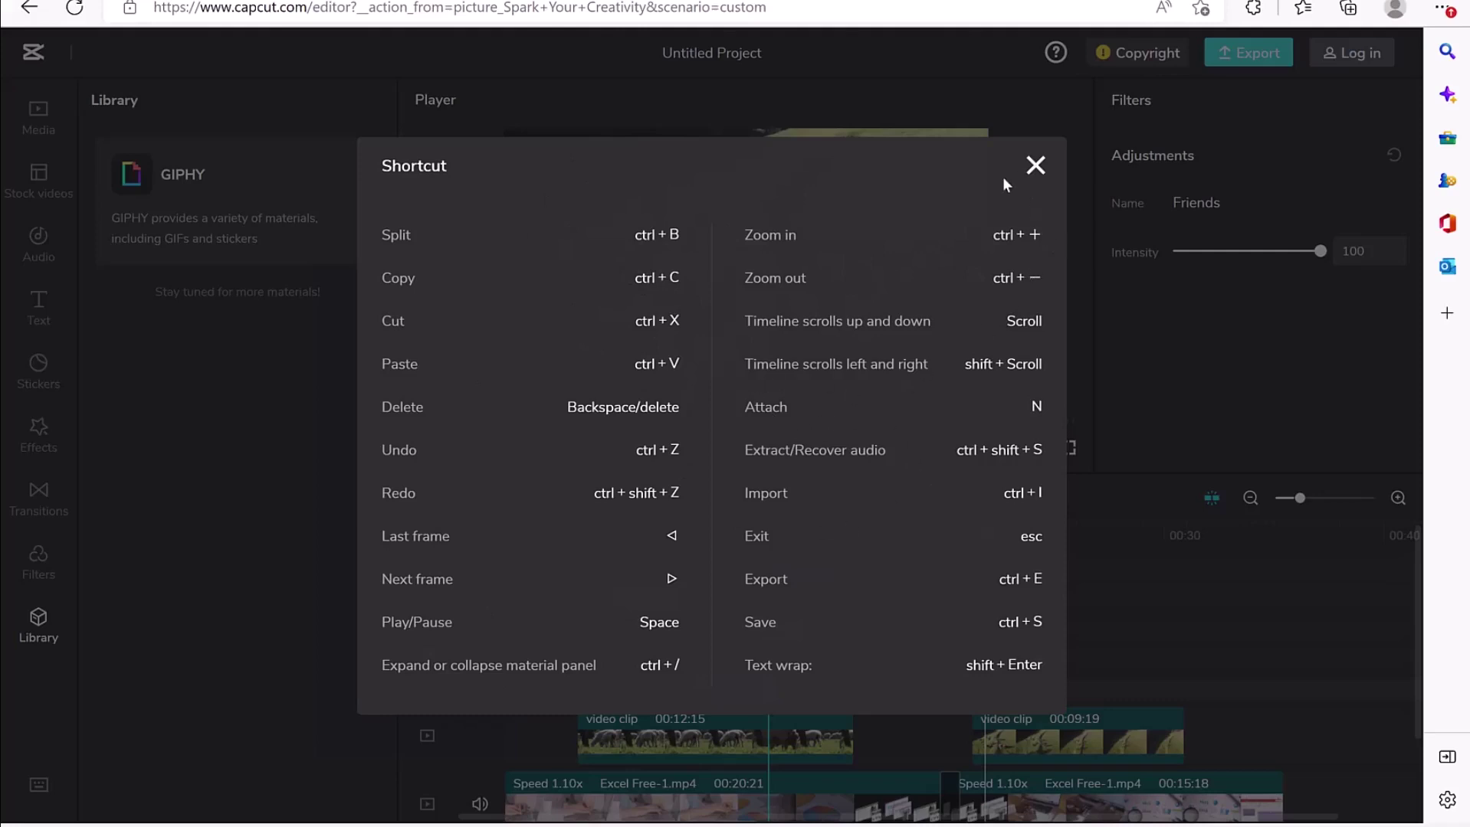
{"action": "left_click", "coordinate": [1034, 166]}
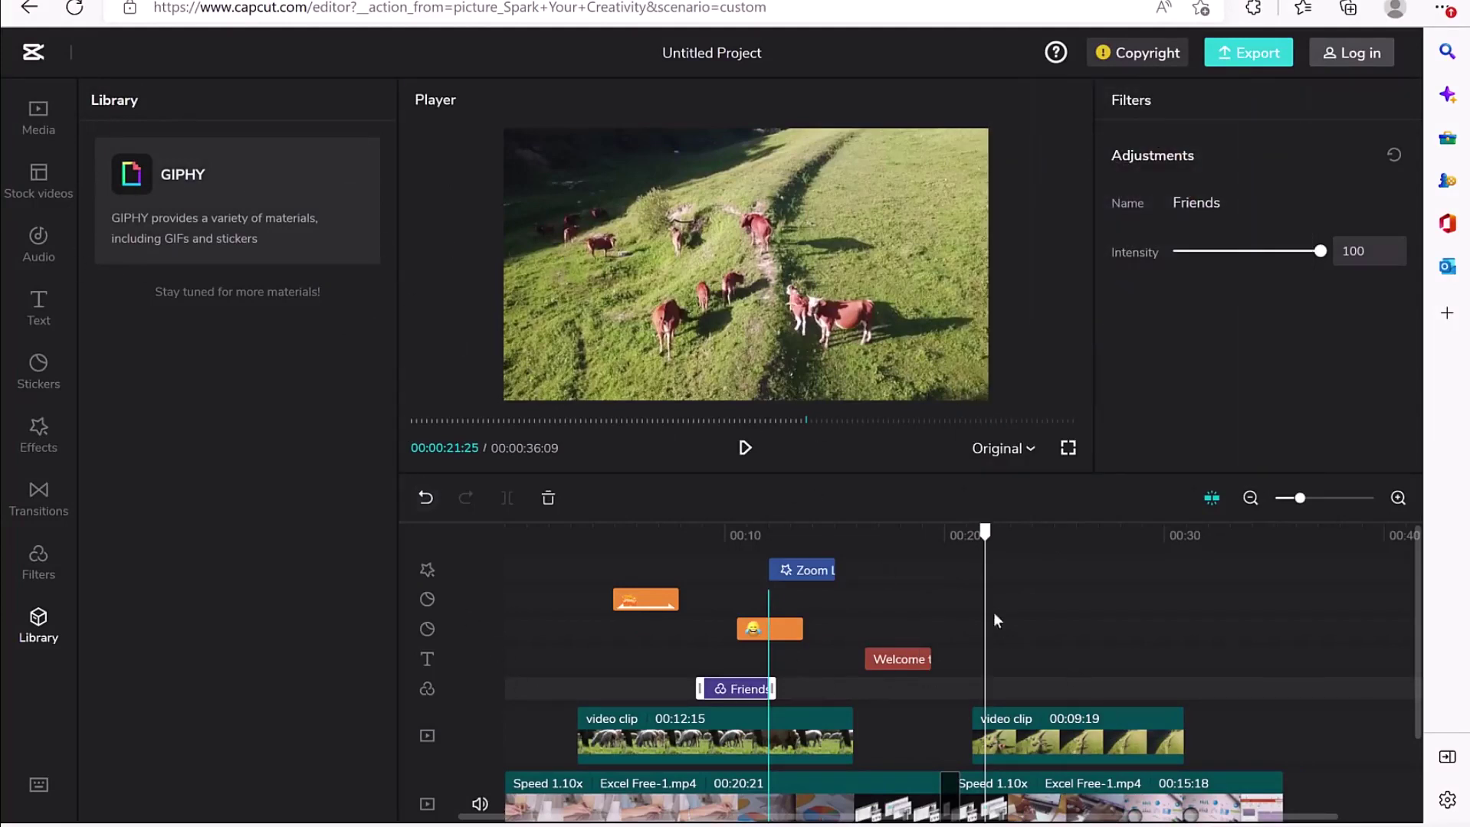
{"action": "left_click_drag", "start_coordinate": [985, 531], "coordinate": [930, 532]}
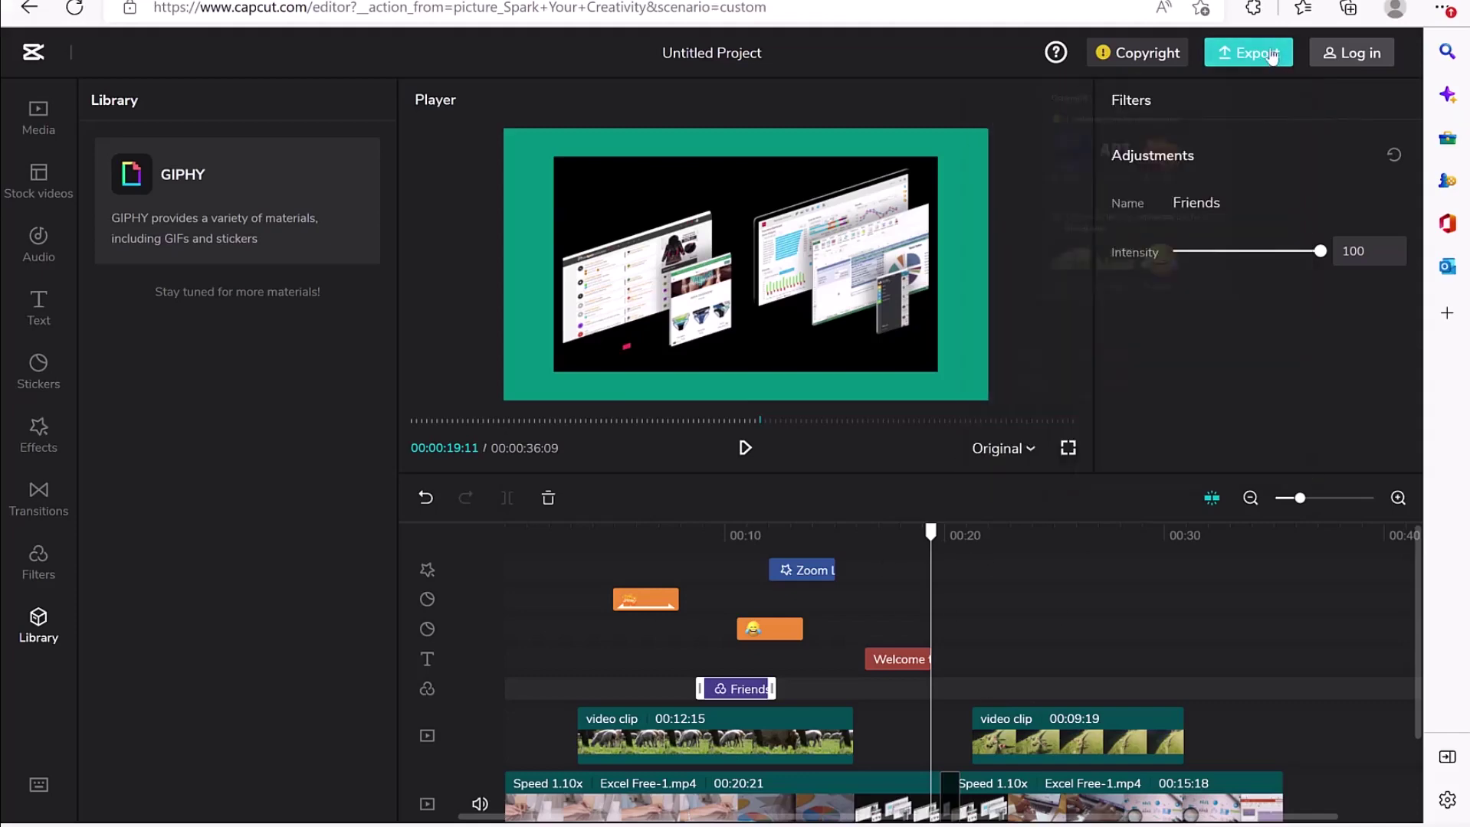
Start the export and log in with a Google account, completing the 2-Step Verification.
{"action": "left_click", "coordinate": [1270, 58]}
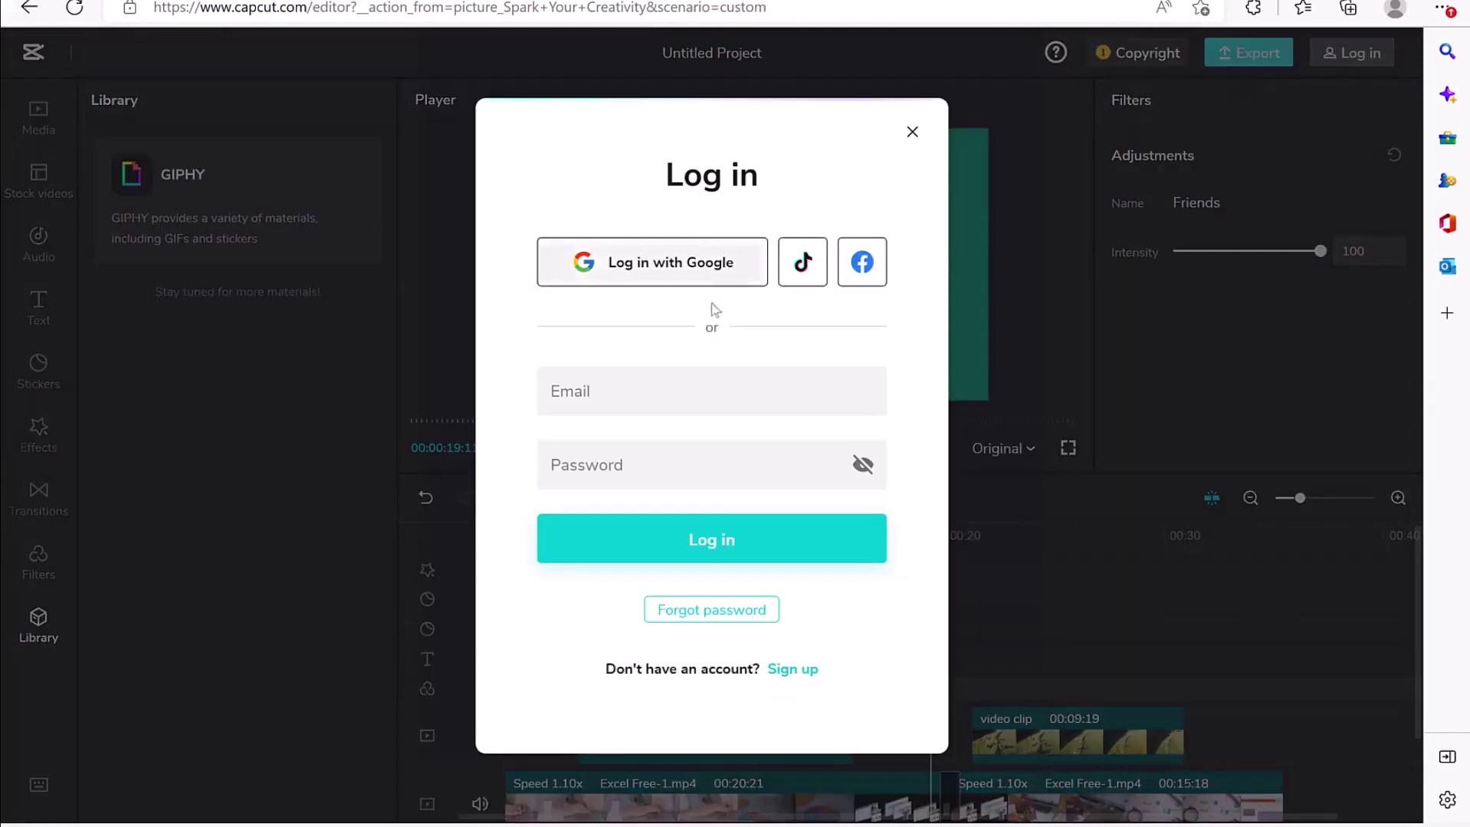
{"action": "left_click", "coordinate": [704, 257]}
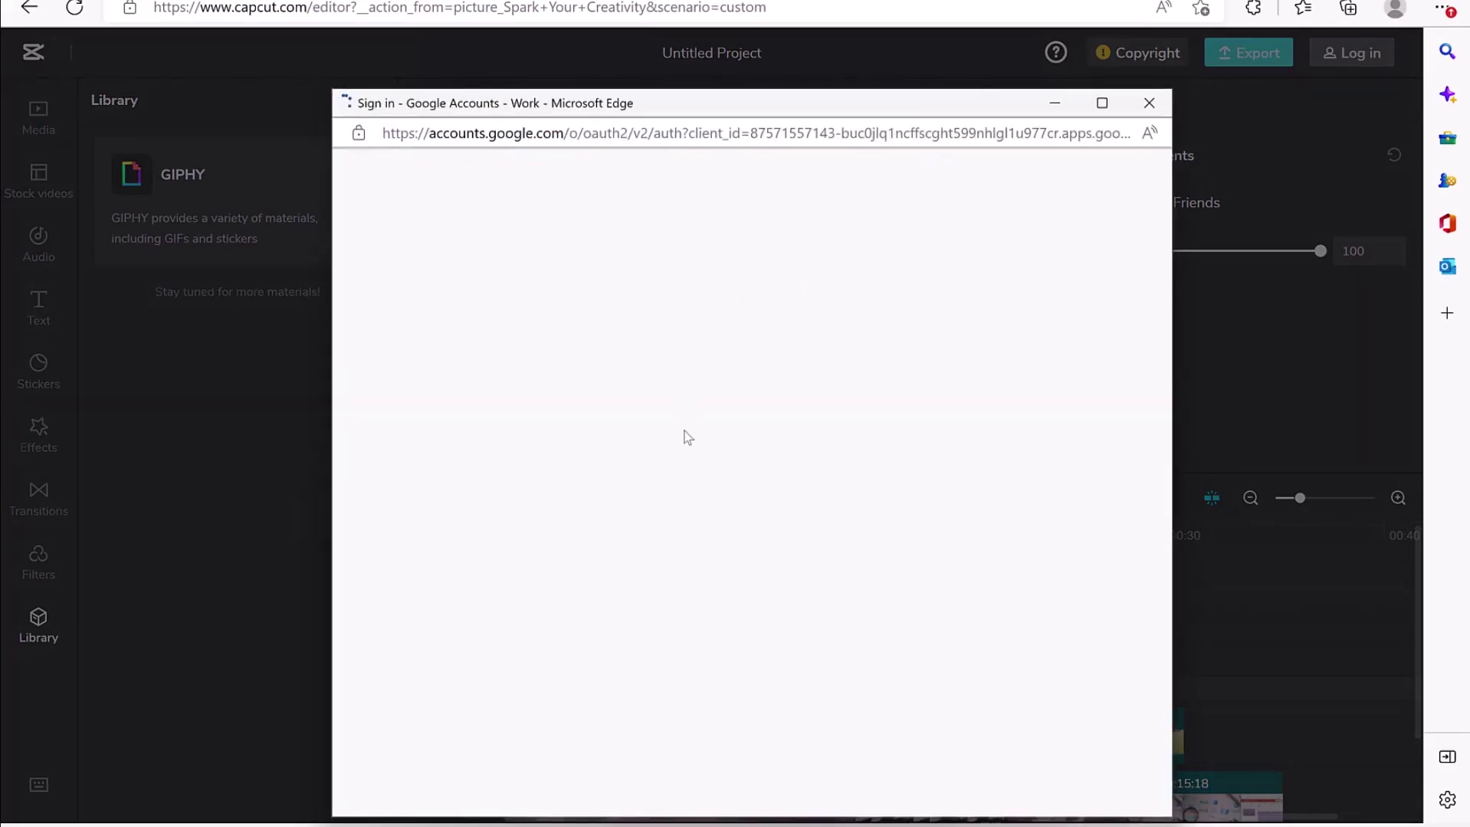
{"action": "left_click", "coordinate": [738, 494]}
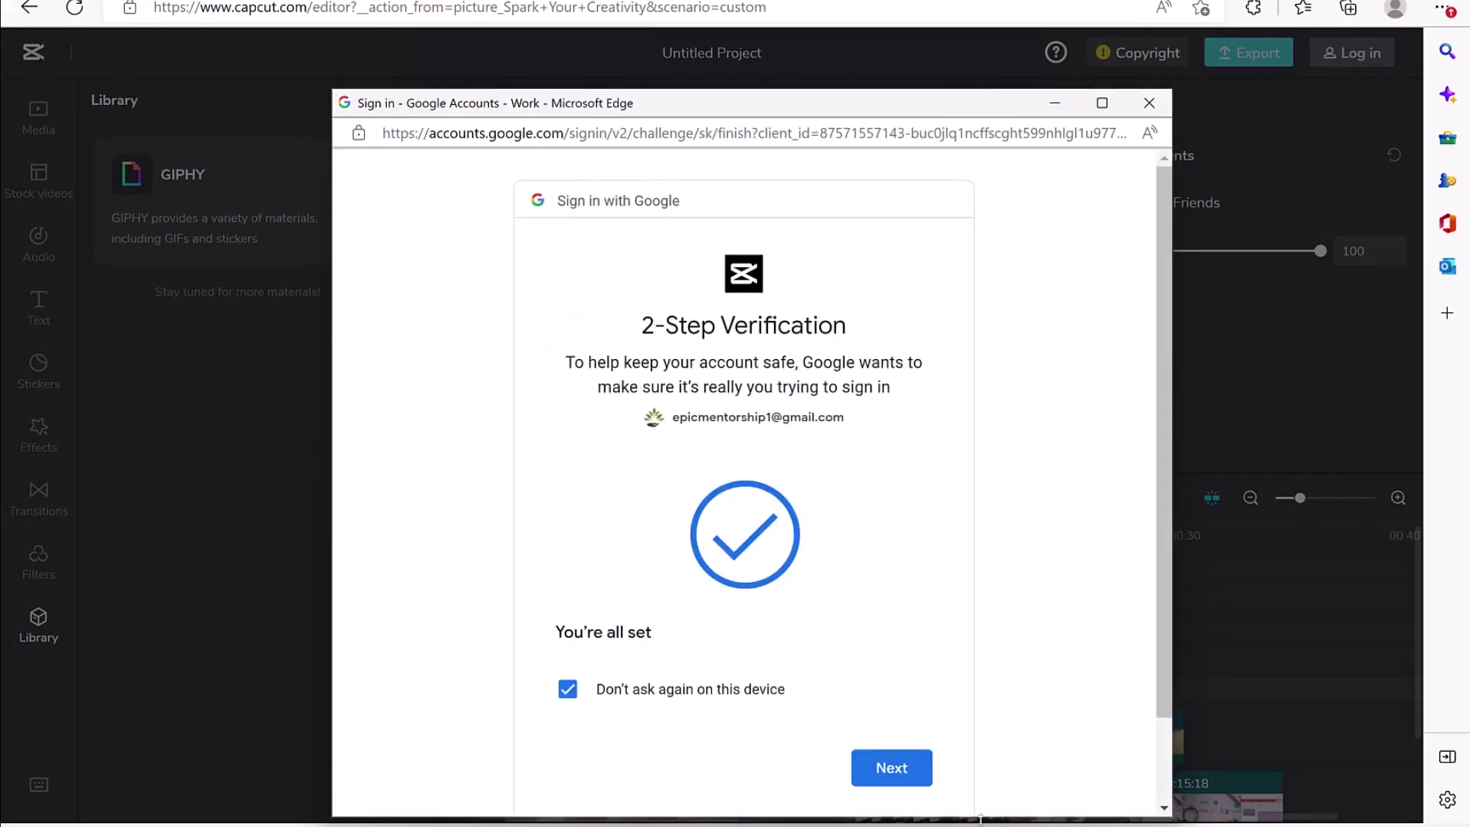
{"action": "left_click", "coordinate": [902, 766]}
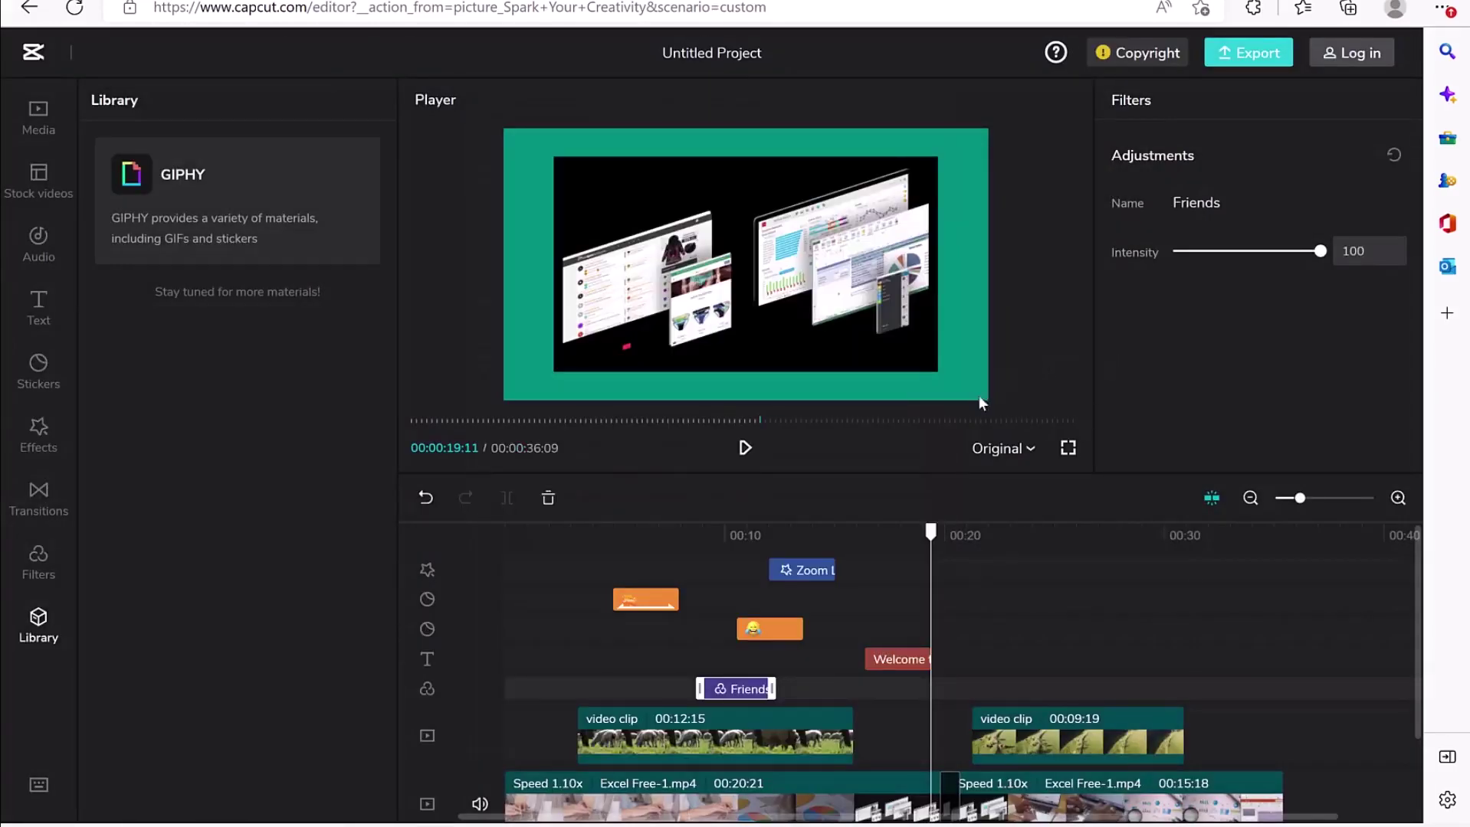
Open the export settings and name the exported video "Video editing 1".
{"action": "left_click", "coordinate": [1279, 53]}
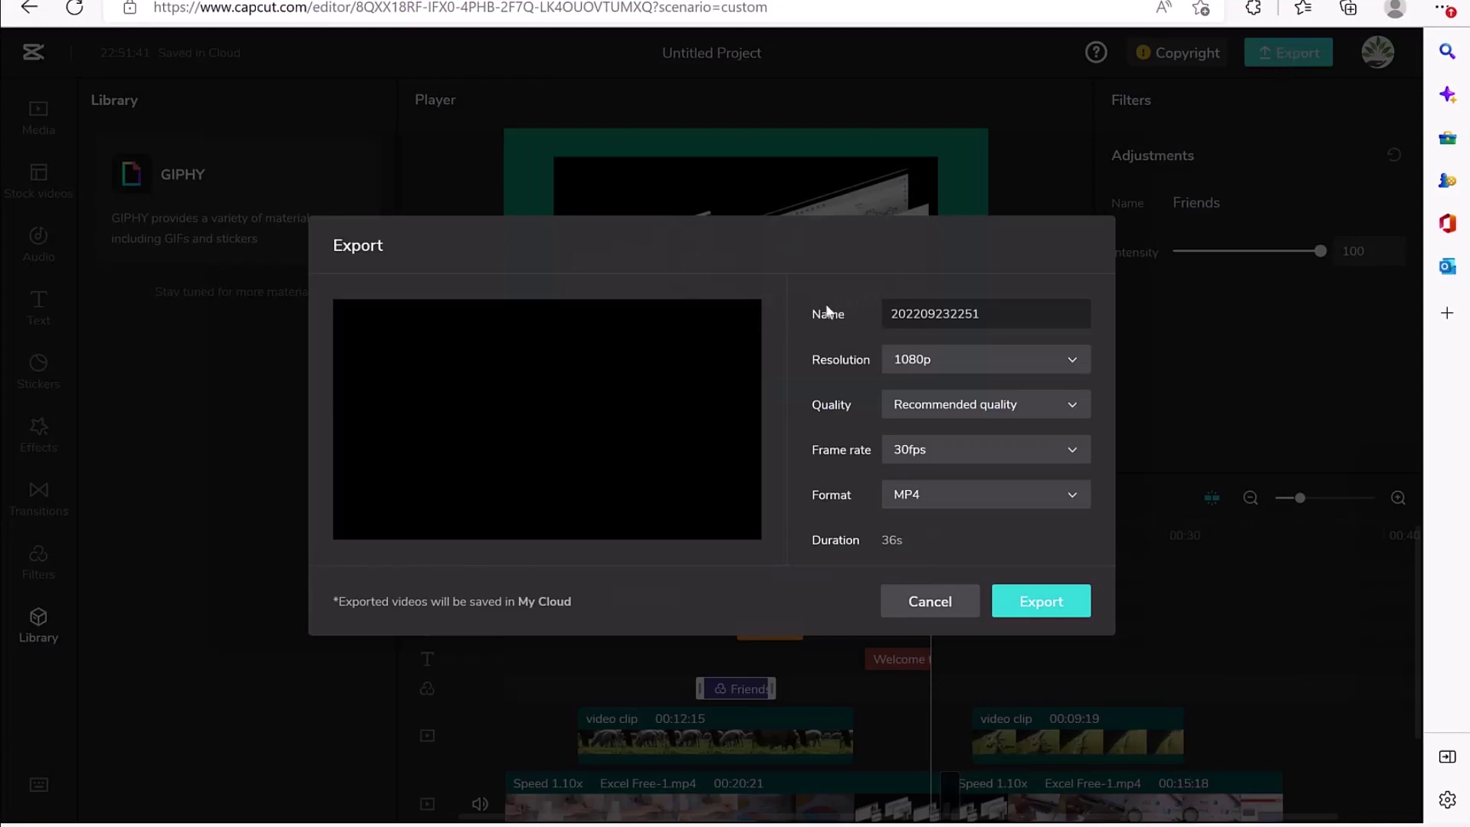
{"action": "left_click", "coordinate": [995, 311]}
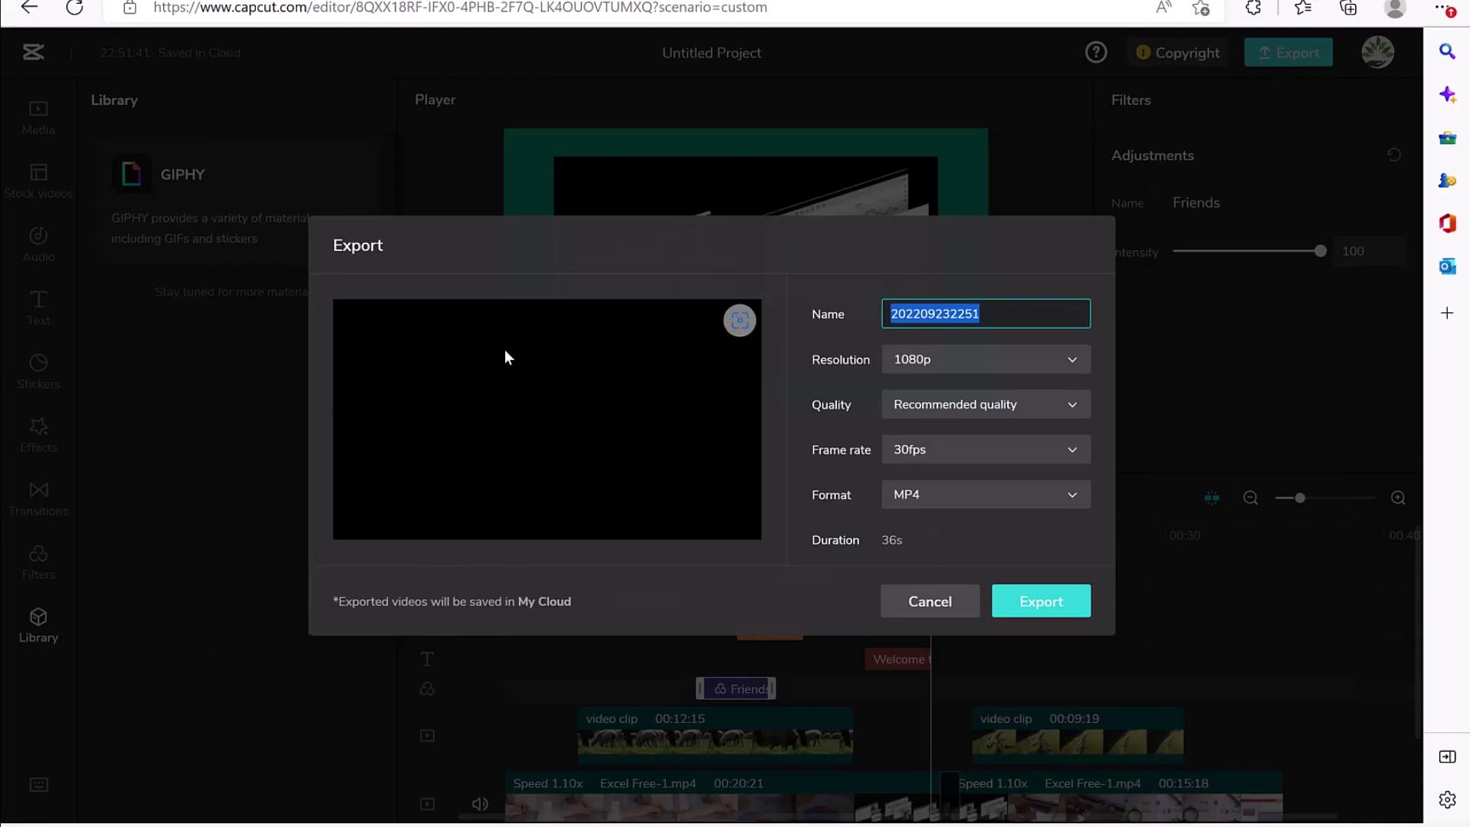
{"action": "type", "text": "Video editing 1"}
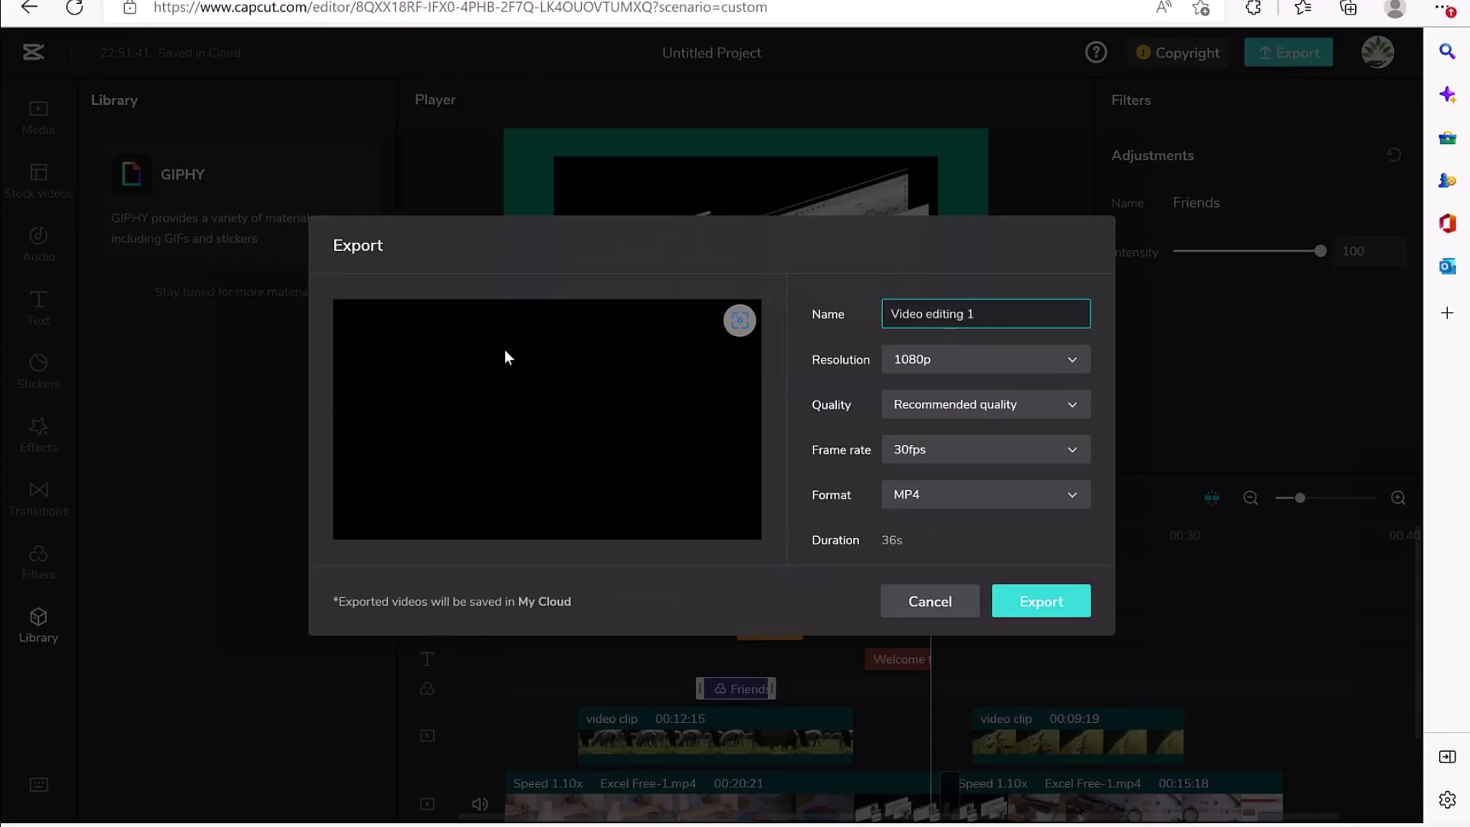
Set the export resolution to 1080p.
{"action": "left_click", "coordinate": [990, 368]}
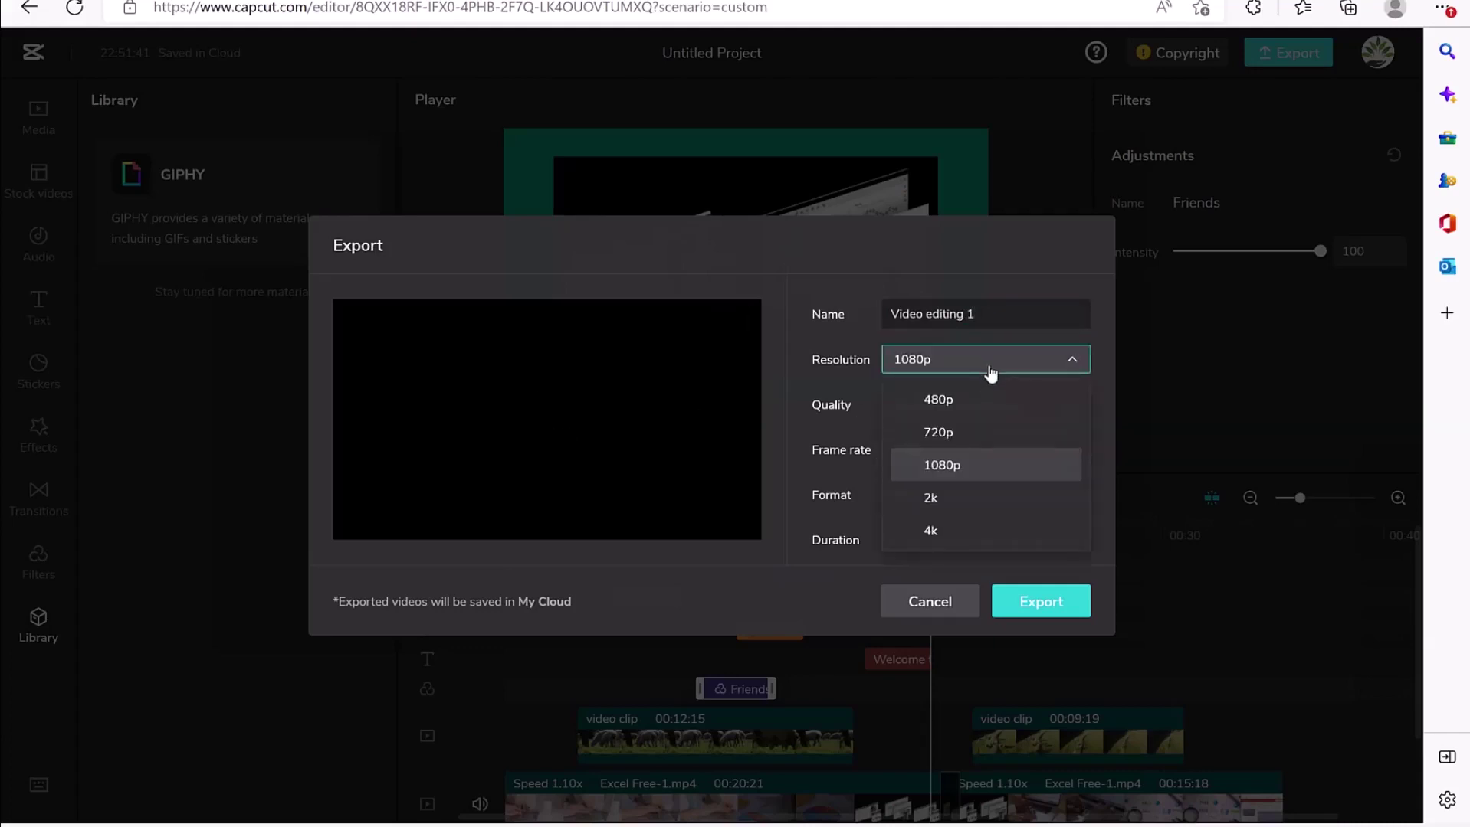
{"action": "left_click", "coordinate": [956, 473]}
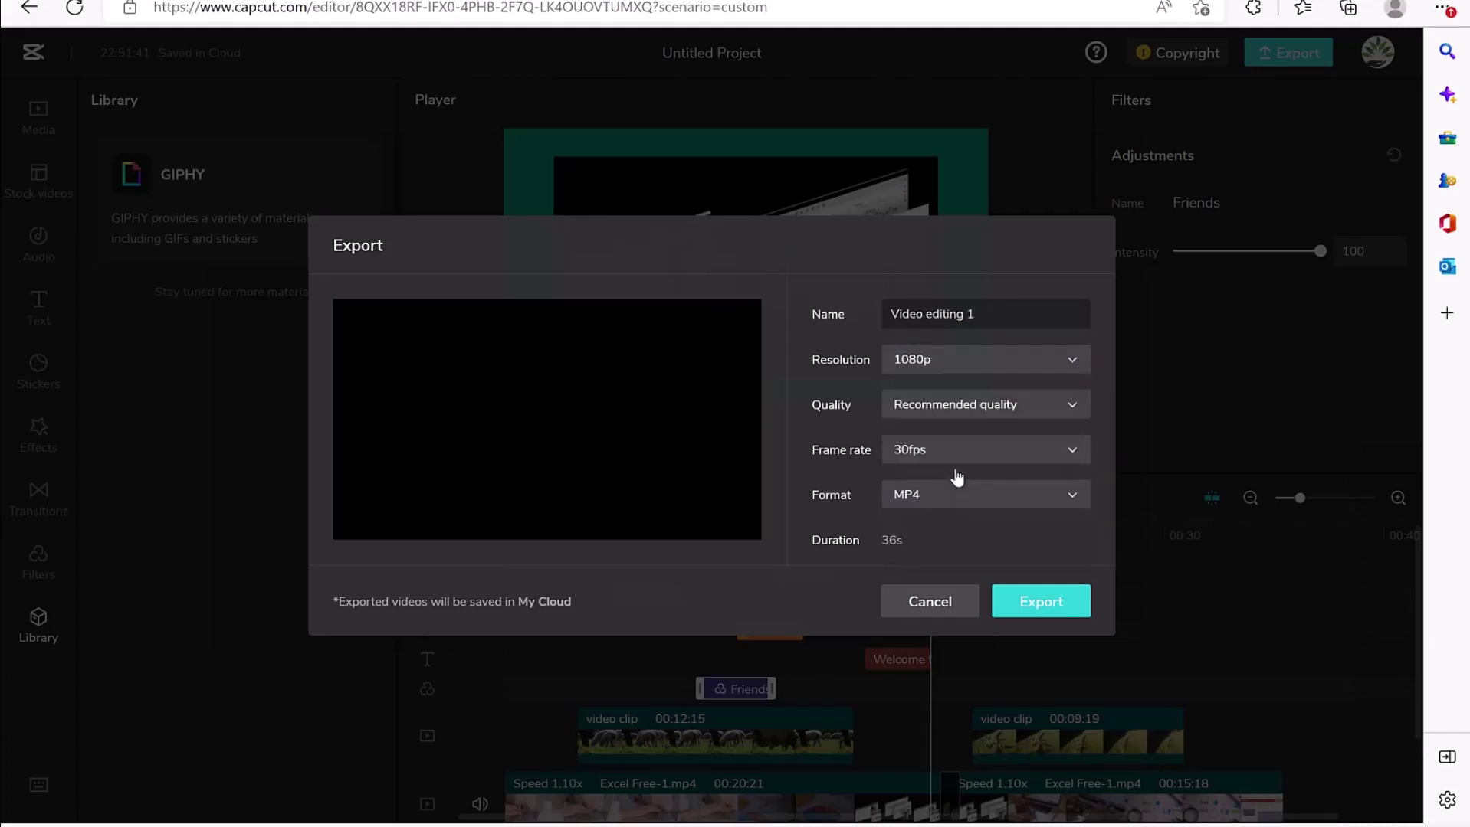
{"action": "left_click", "coordinate": [1073, 368]}
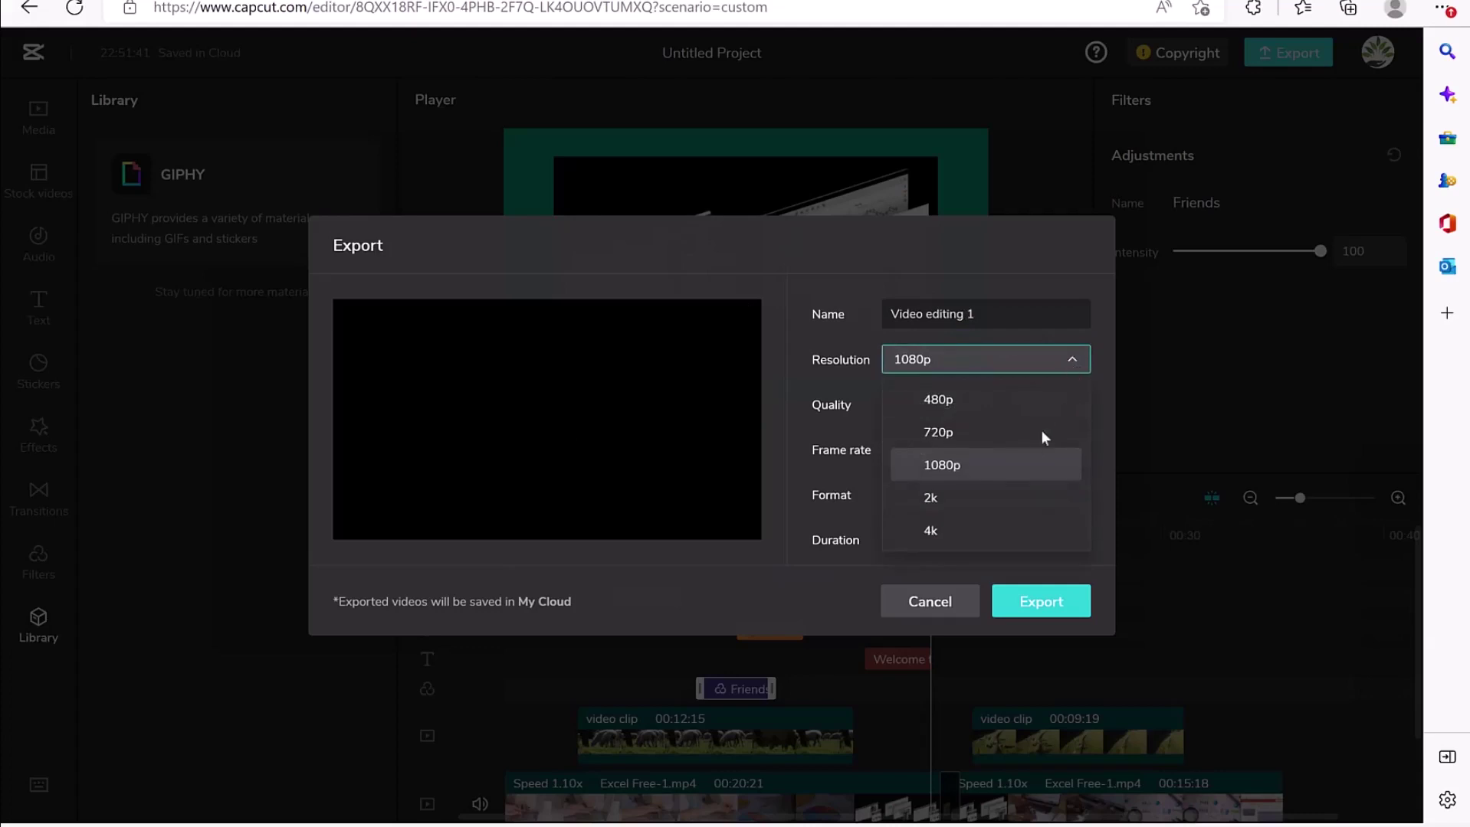
{"action": "left_click", "coordinate": [1109, 430]}
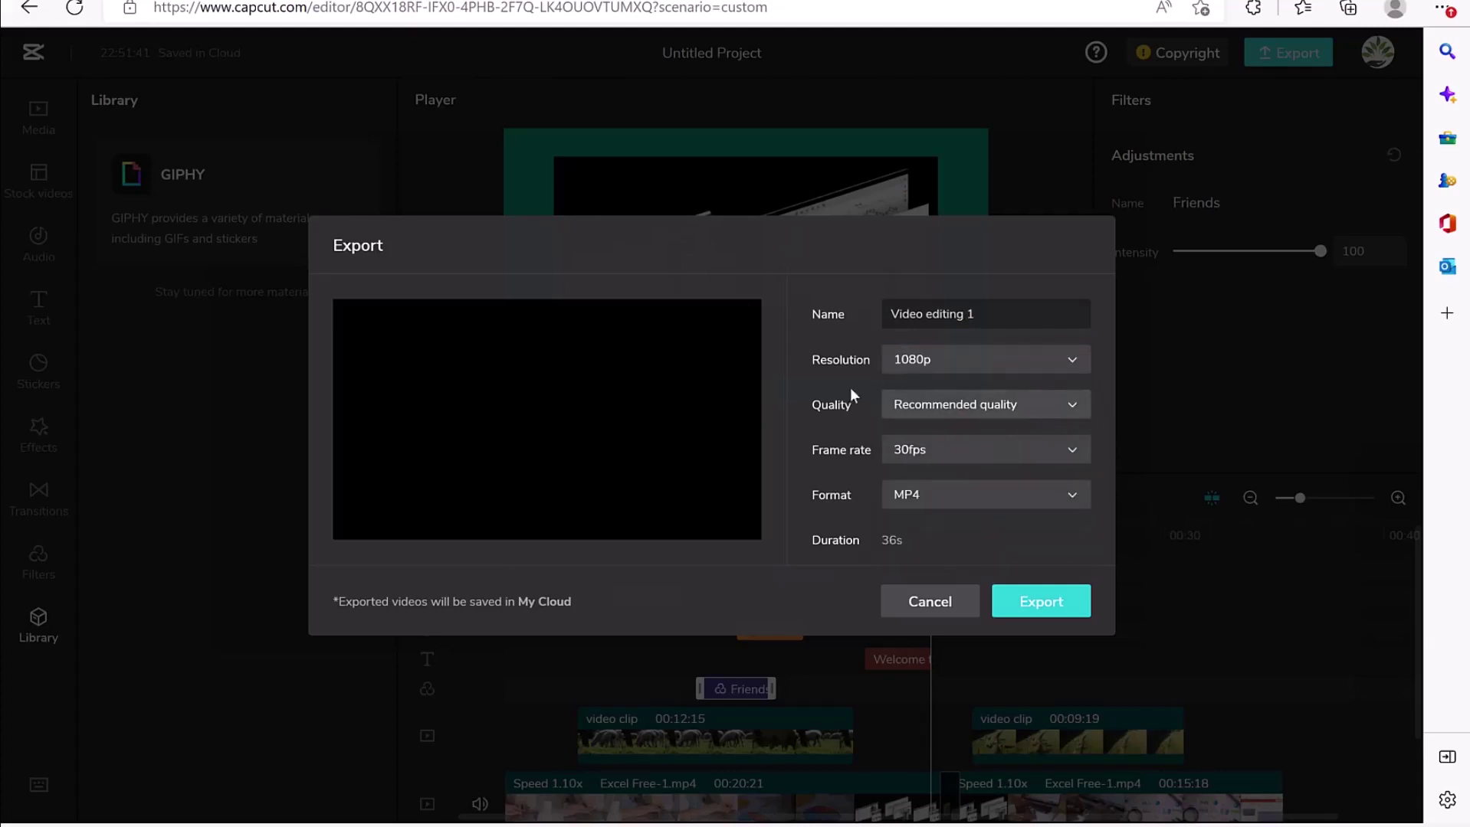
Set the export quality to High quality.
{"action": "left_click", "coordinate": [1062, 402]}
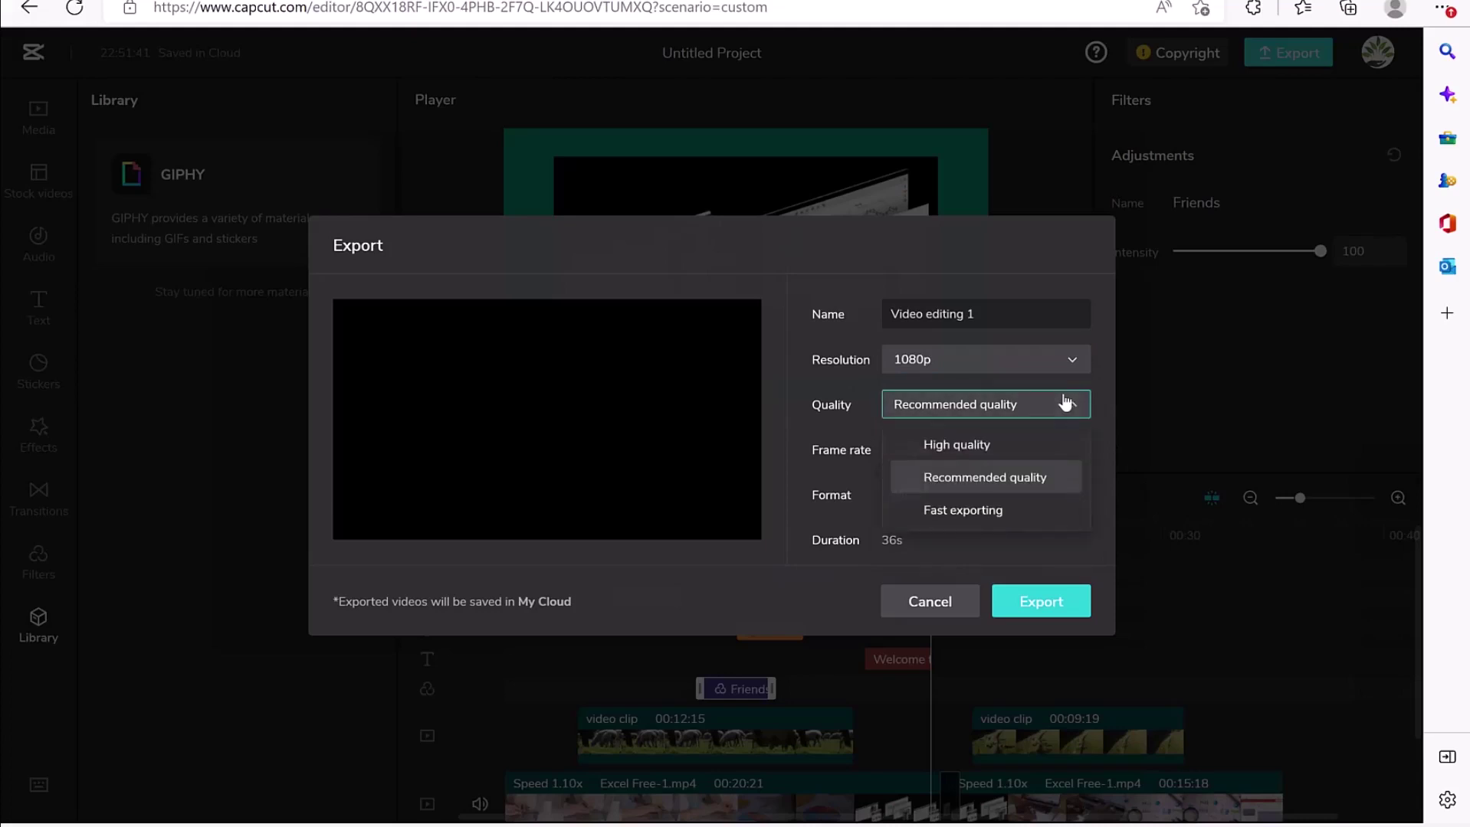
{"action": "left_click", "coordinate": [996, 446]}
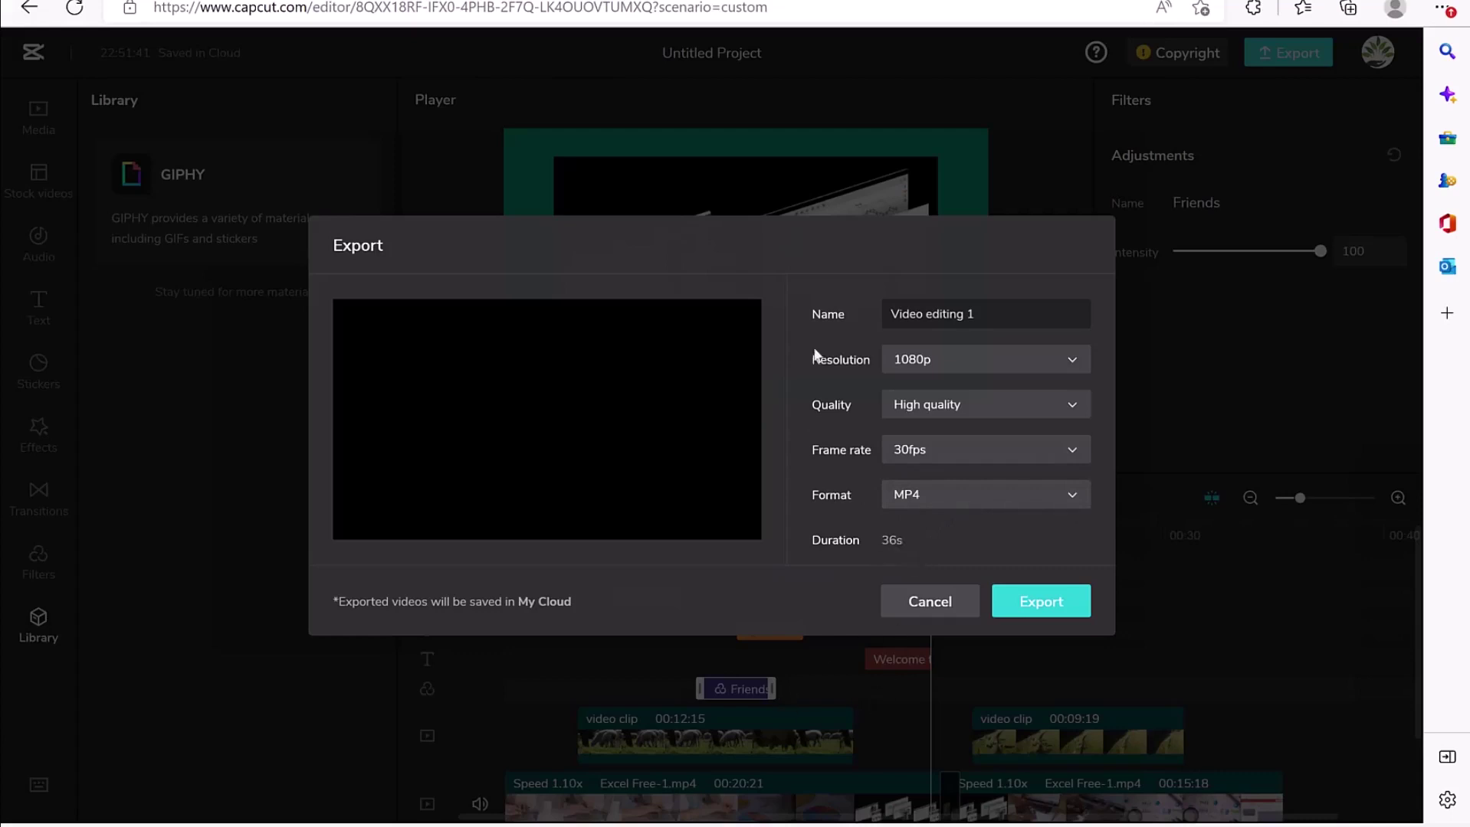
{"action": "mouse_move", "coordinate": [670, 394]}
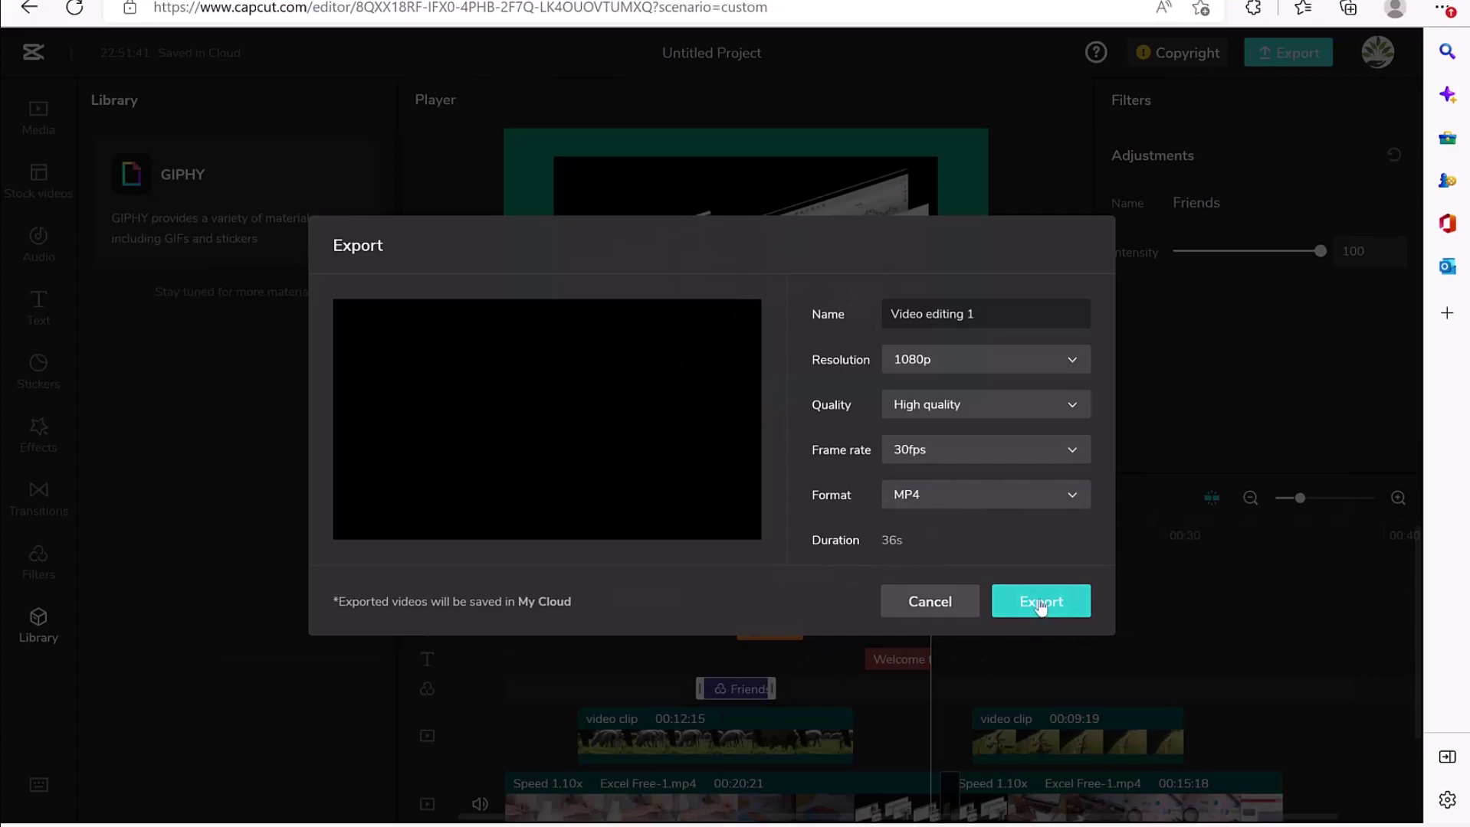
Set the export quality to Recommended quality and export the video at 30fps in MP4 format.
{"action": "left_click", "coordinate": [1065, 405]}
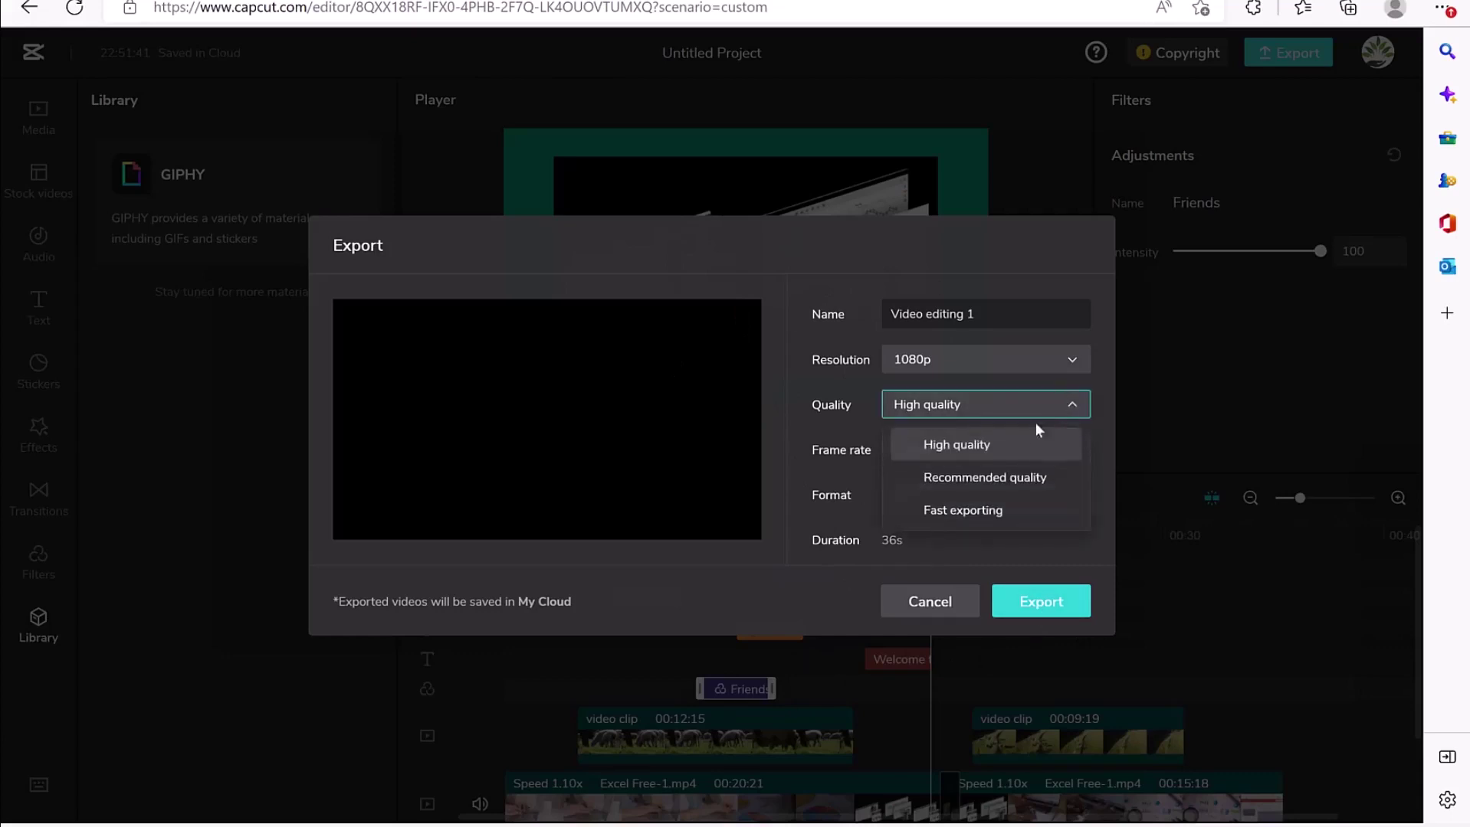
{"action": "left_click", "coordinate": [994, 492]}
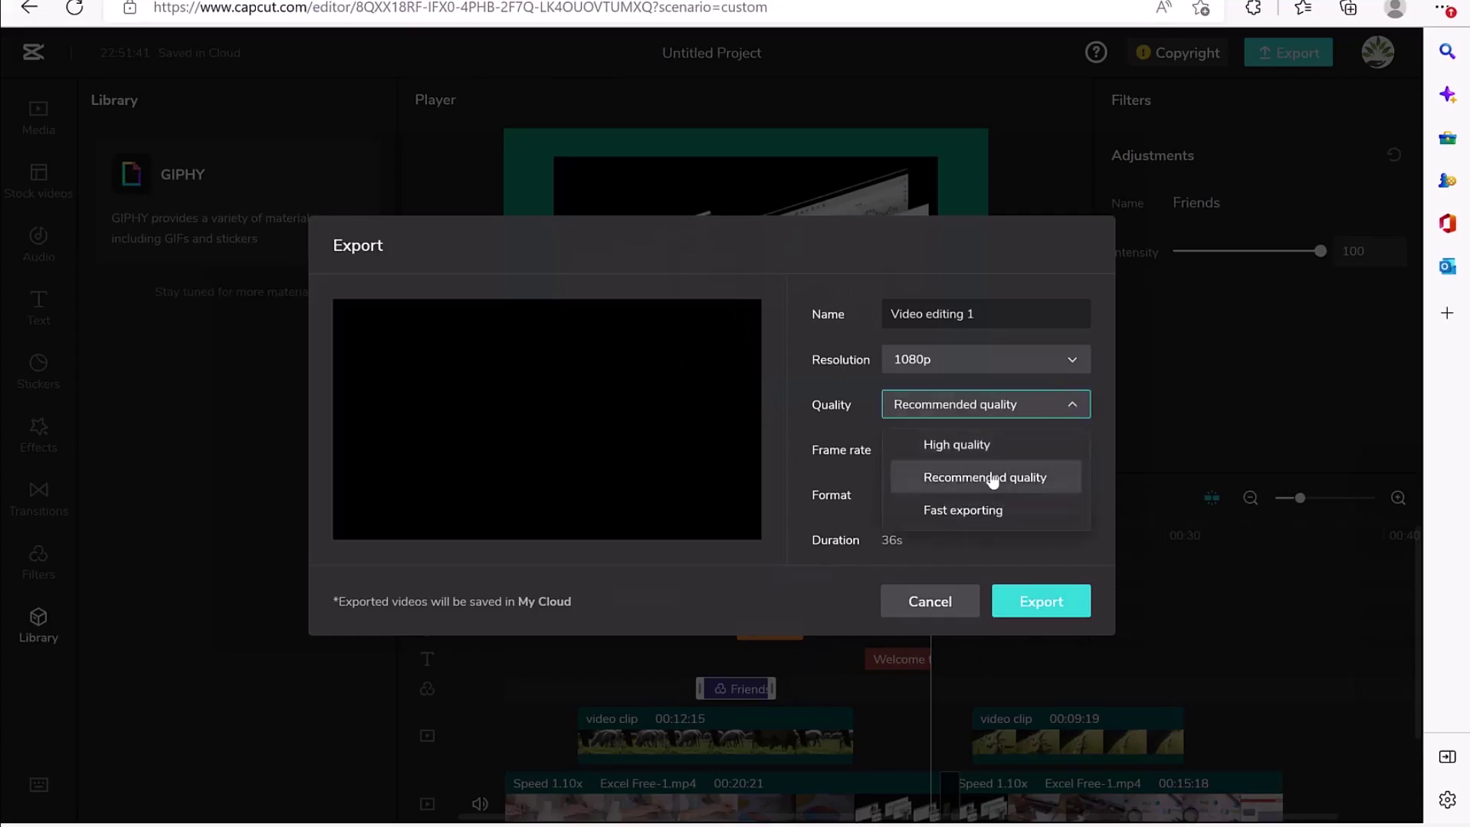
{"action": "left_click", "coordinate": [1035, 603]}
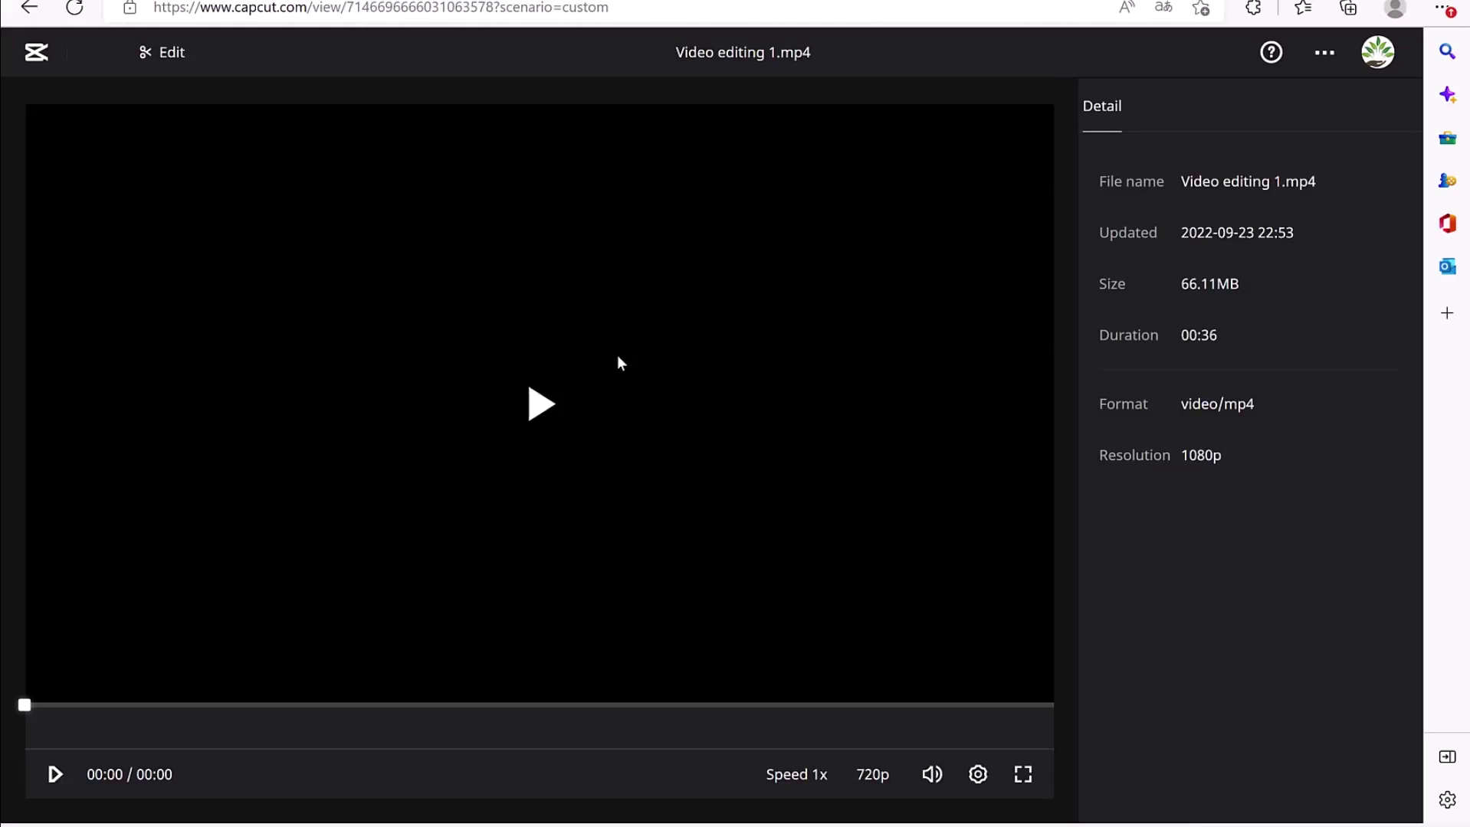
Play the first few seconds of the exported video, pause it and download Video editing 1.mp4.
{"action": "left_click", "coordinate": [539, 406]}
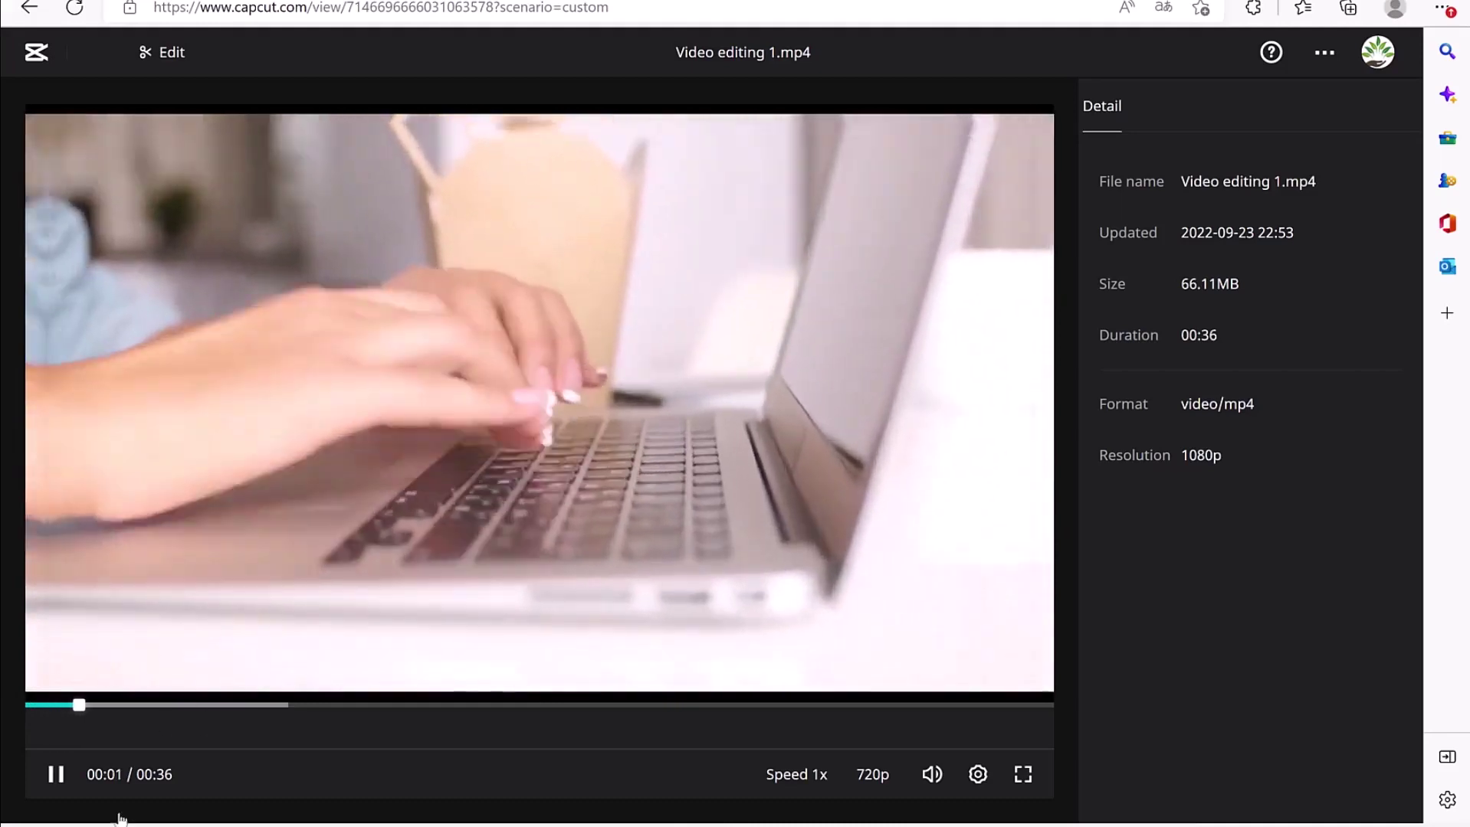
{"action": "left_click", "coordinate": [55, 775]}
{"action": "left_click", "coordinate": [1324, 52]}
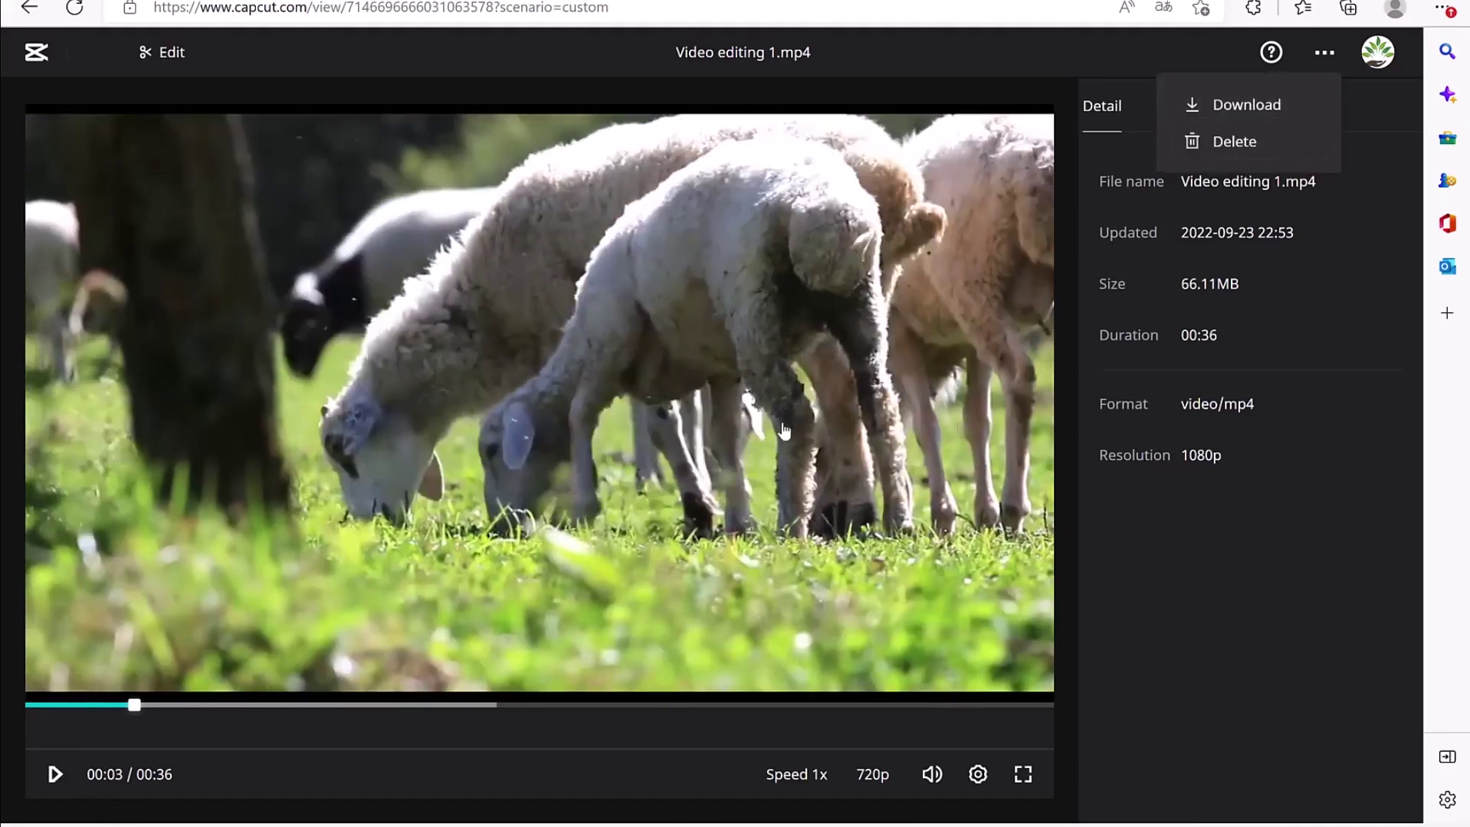
{"action": "left_click", "coordinate": [1264, 473]}
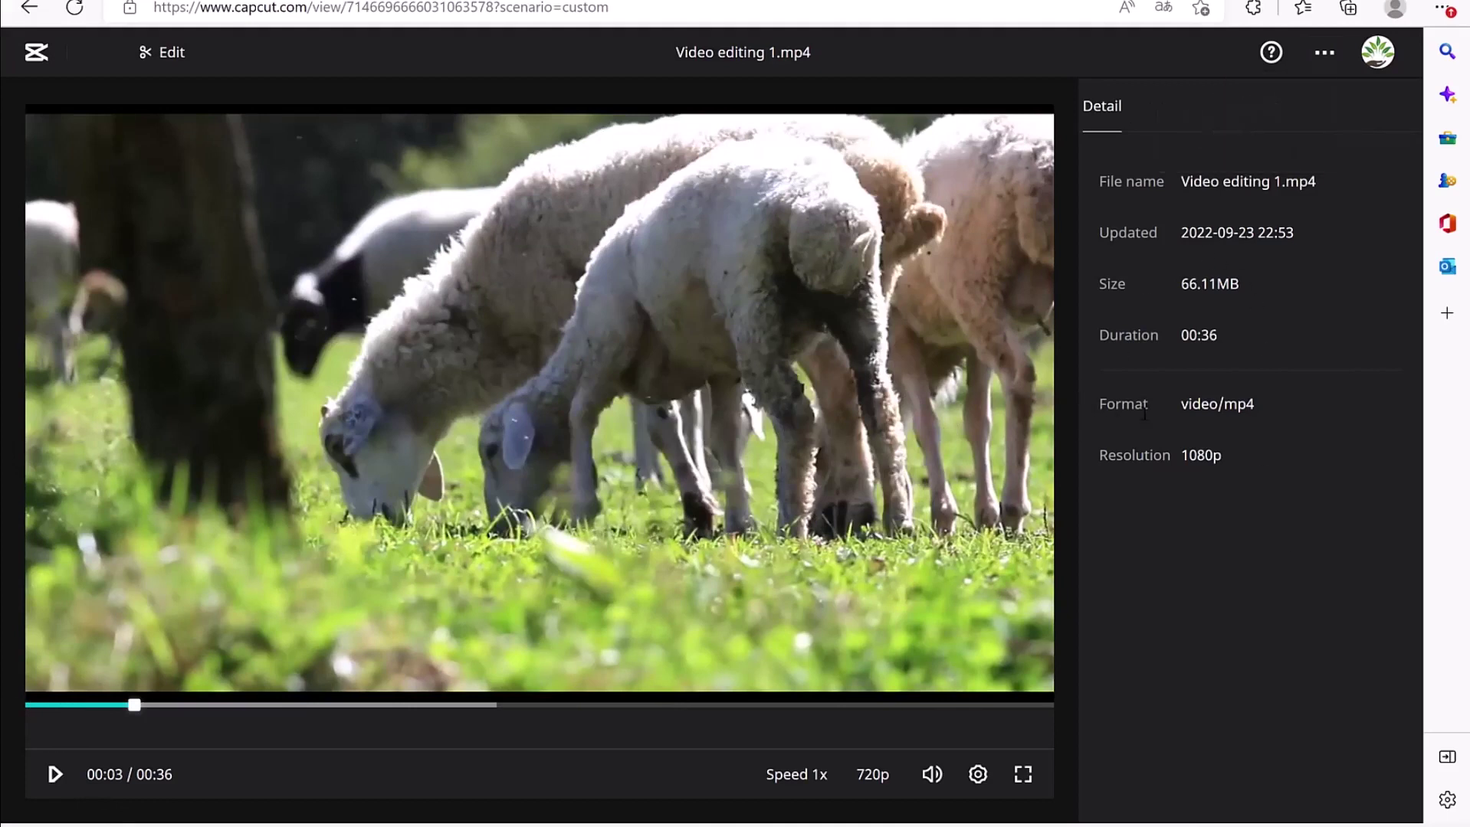
{"action": "left_click", "coordinate": [1325, 51]}
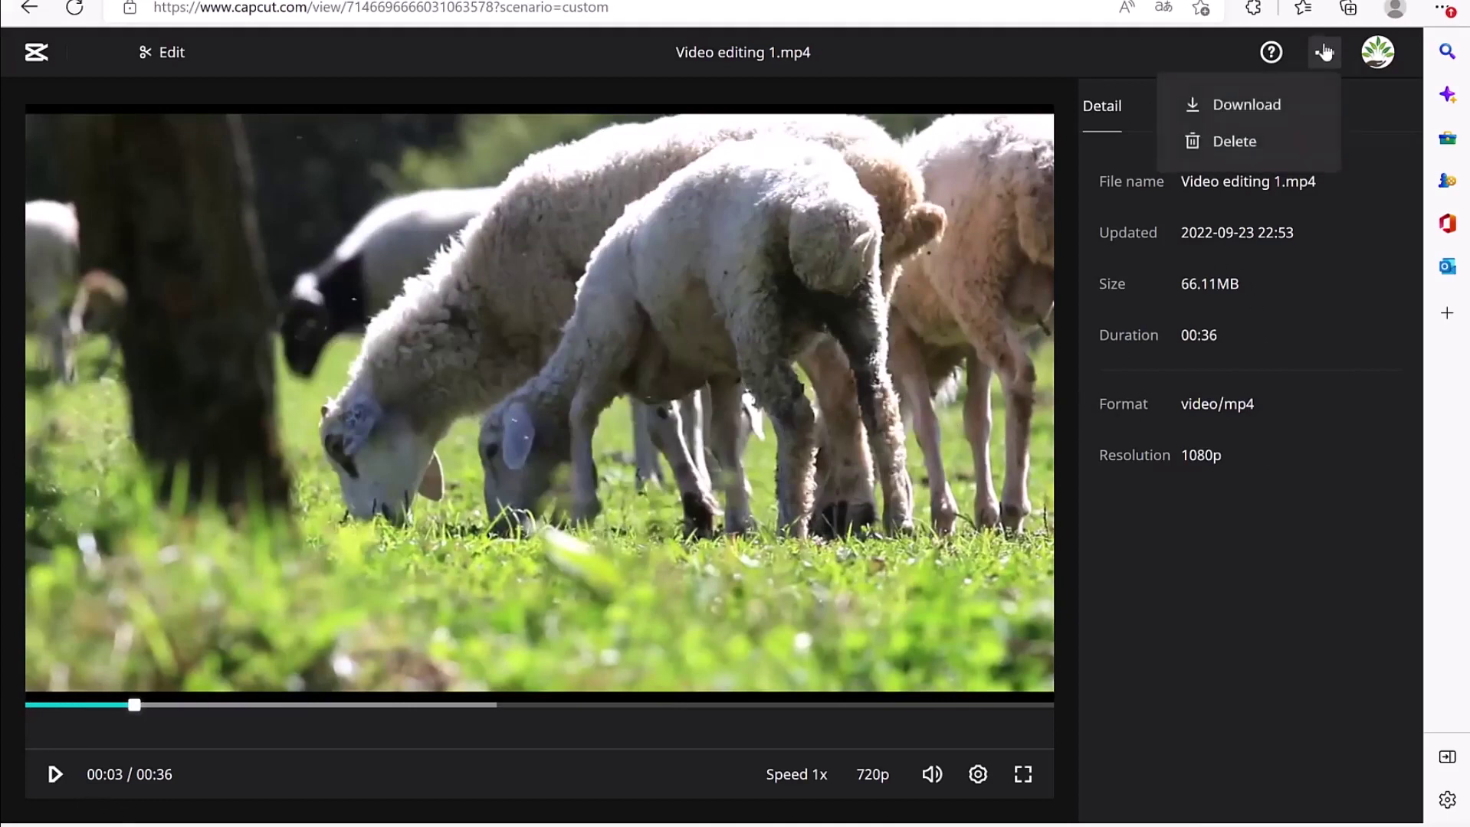
{"action": "left_click", "coordinate": [1245, 105]}
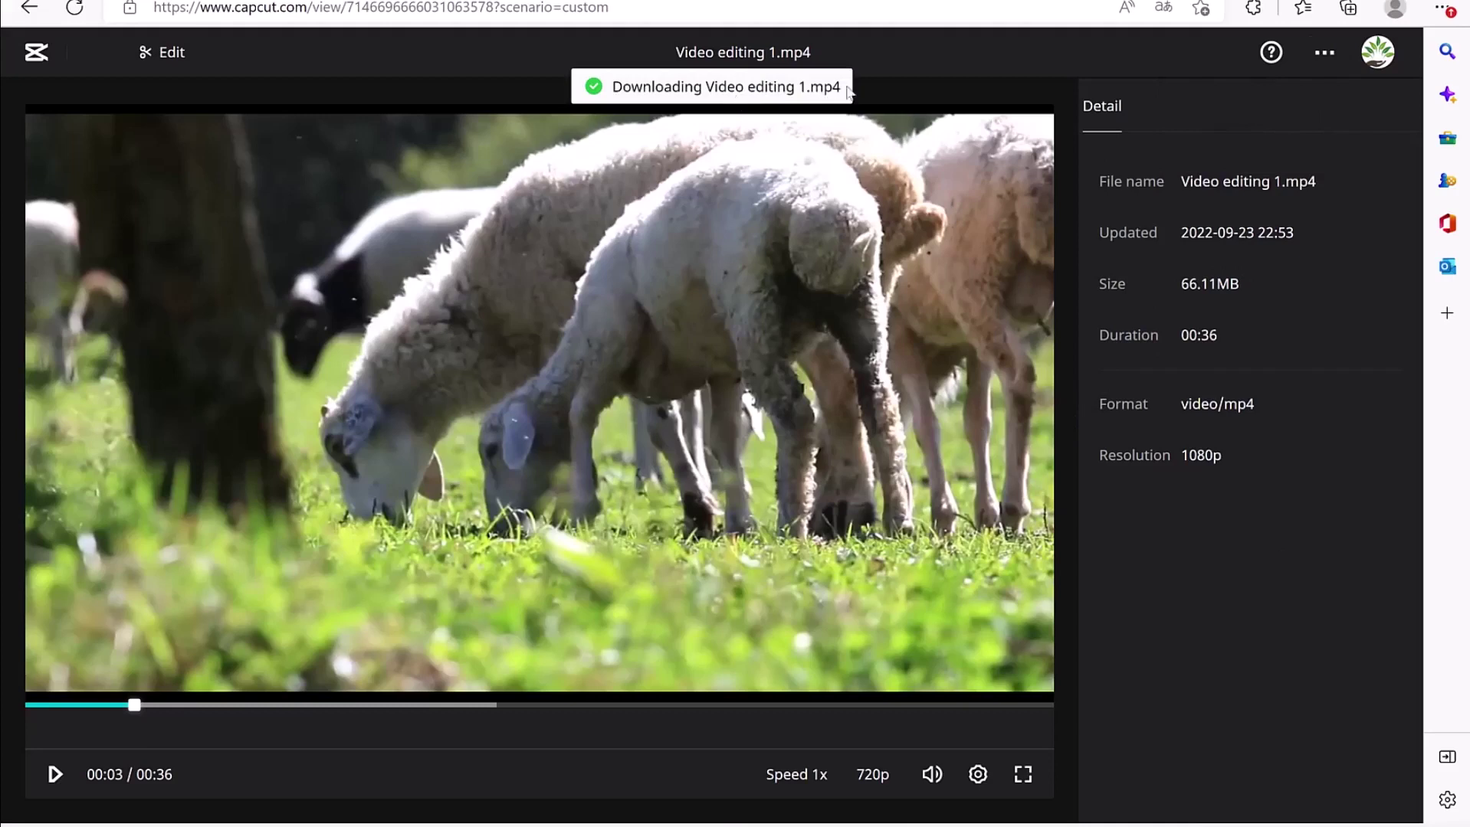